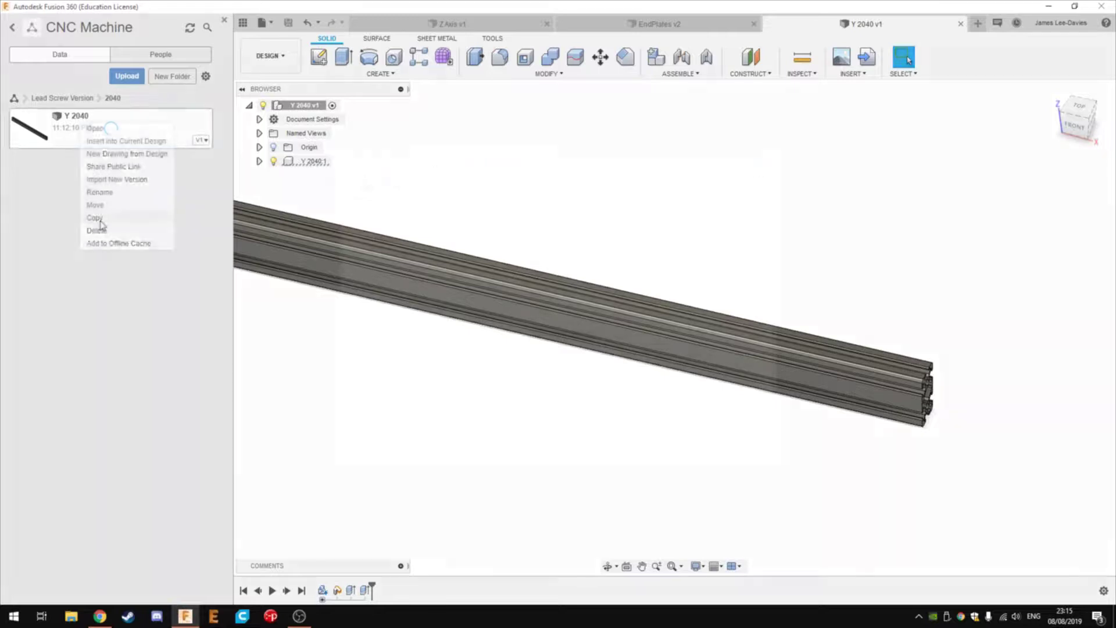
- Copy the Y 2040 design into the same folder and rename the copy X 2040
left_click(736, 425)
left_click(961, 23)
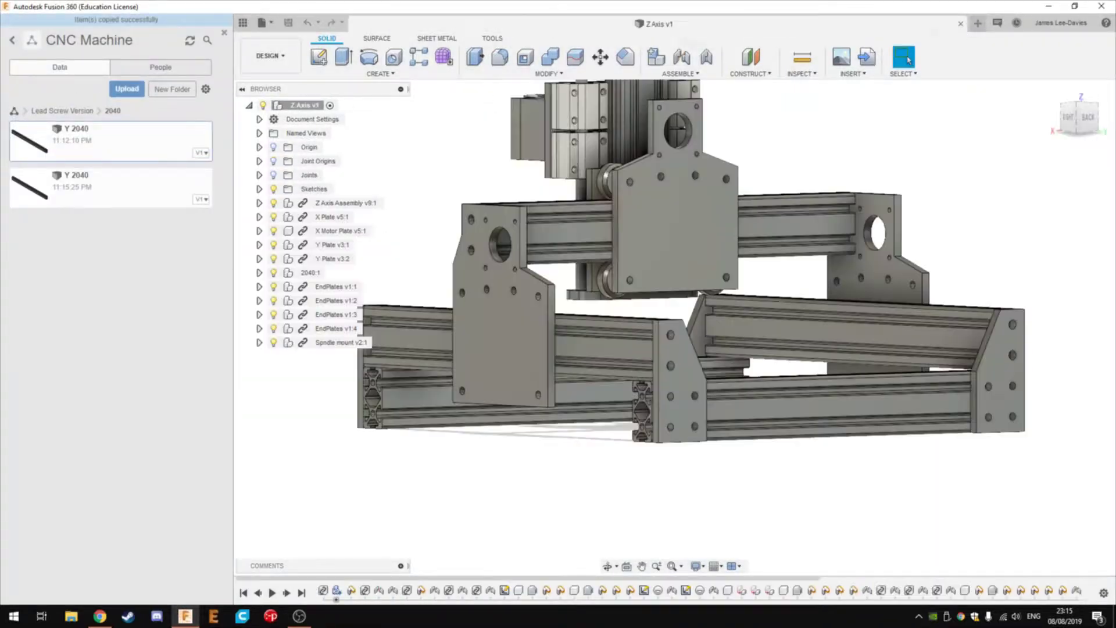
left_click(961, 24)
right_click(79, 174)
left_click(104, 234)
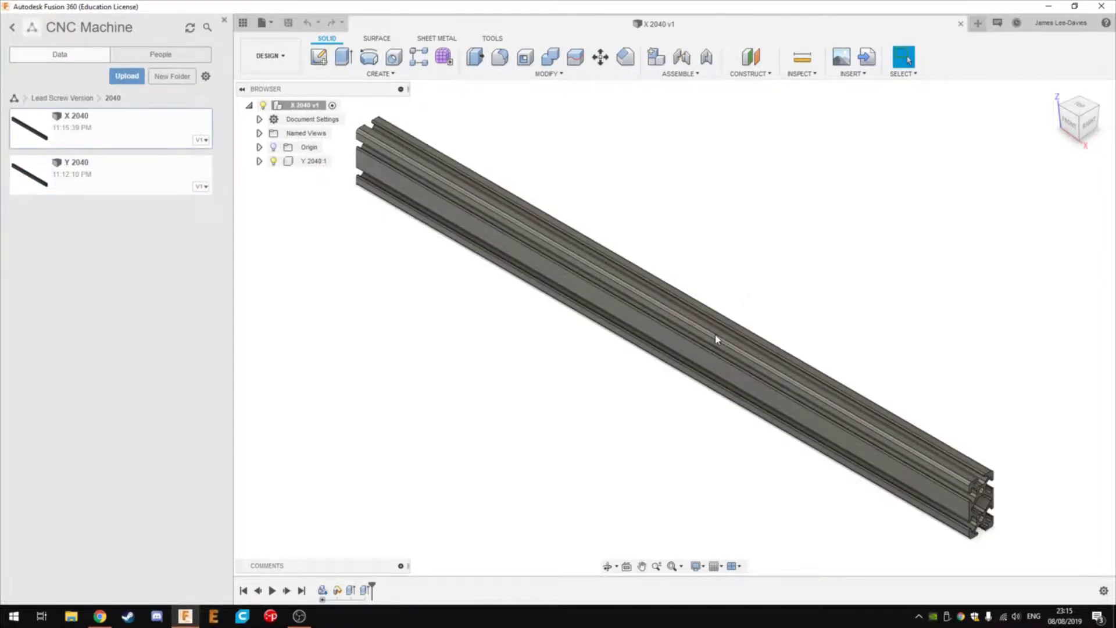
- Rename the X 2040 rail component, save a new version, and close the design
key("Return")
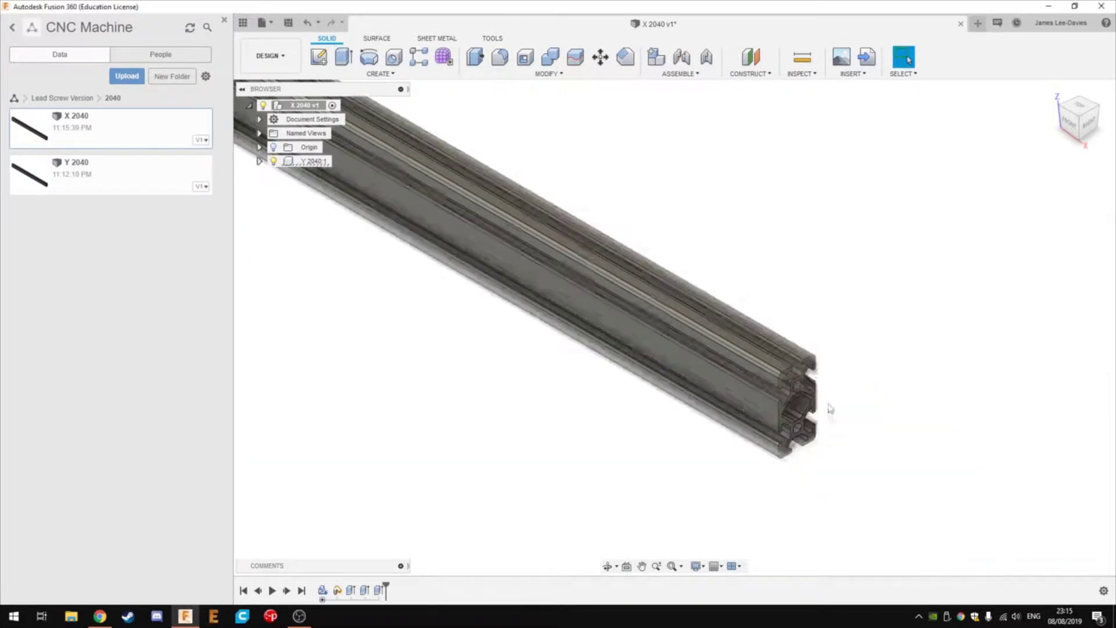
key("ctrl+s")
left_click(558, 319)
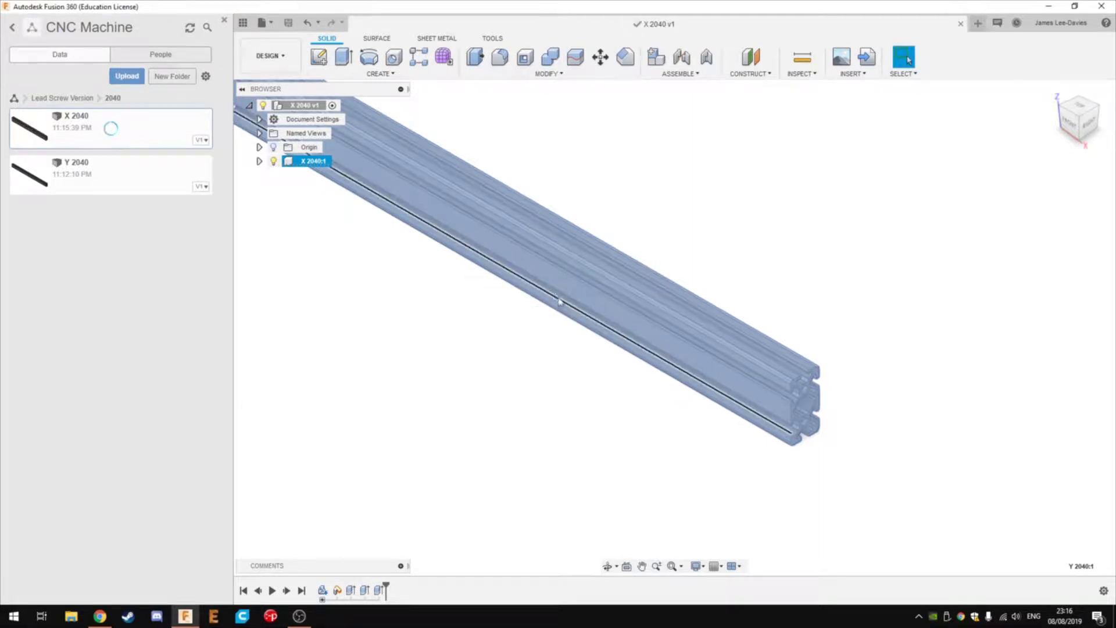
left_click(529, 334)
left_click(961, 24)
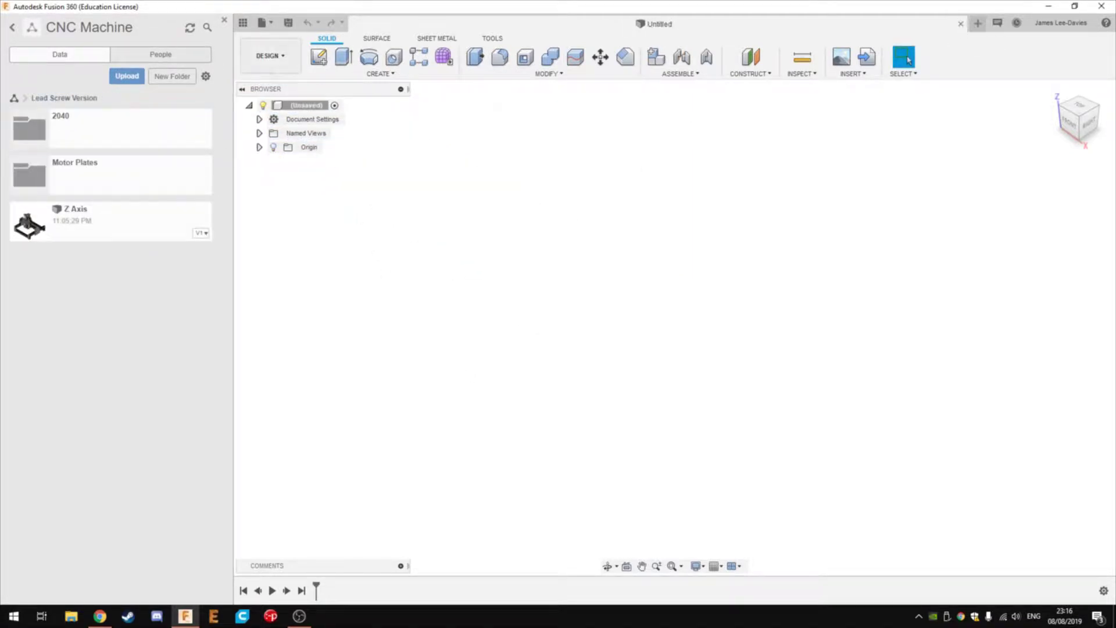
- Save the new empty design under the name Frame
key("ctrl+s")
type("e")
key("Return")
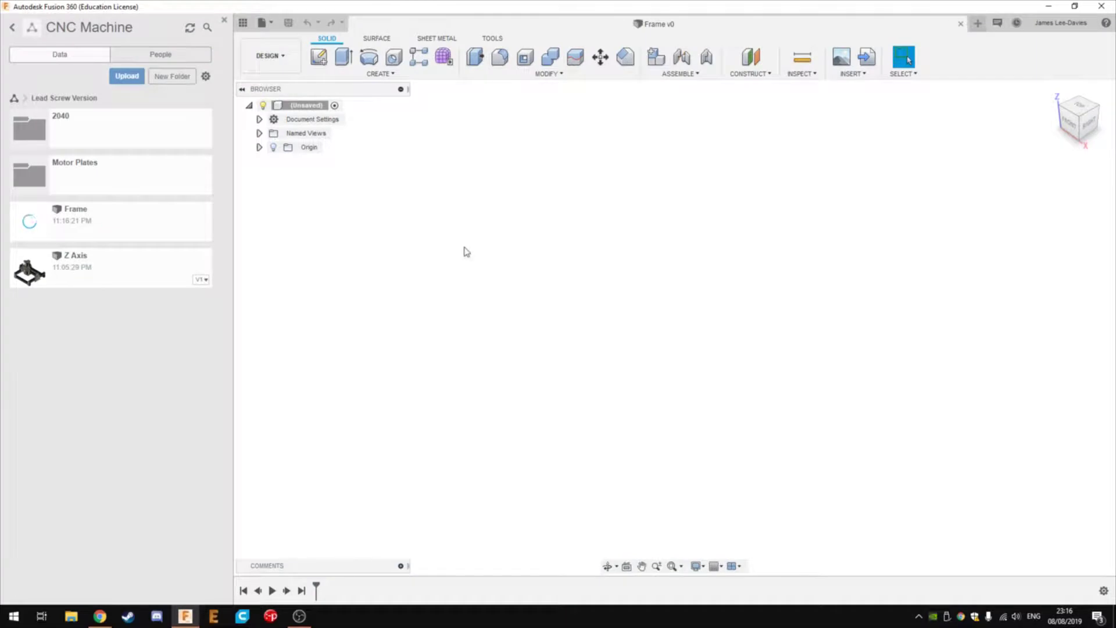
- Insert two Y 2040 rails from the 2040 folder and position them in the Frame
left_click(87, 128)
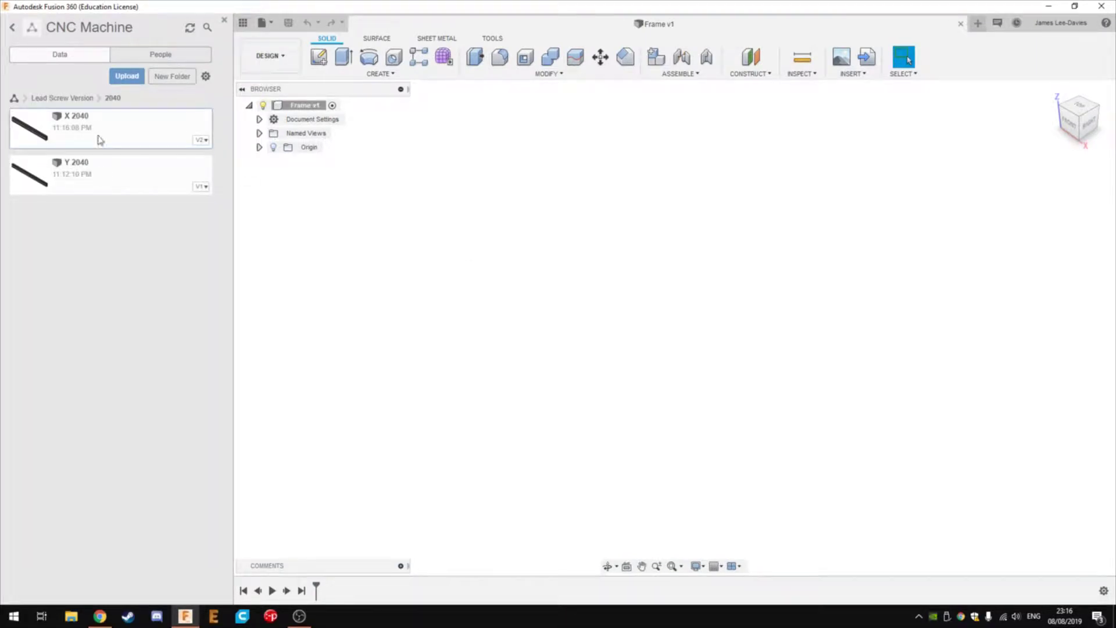
right_click(96, 167)
left_click(117, 185)
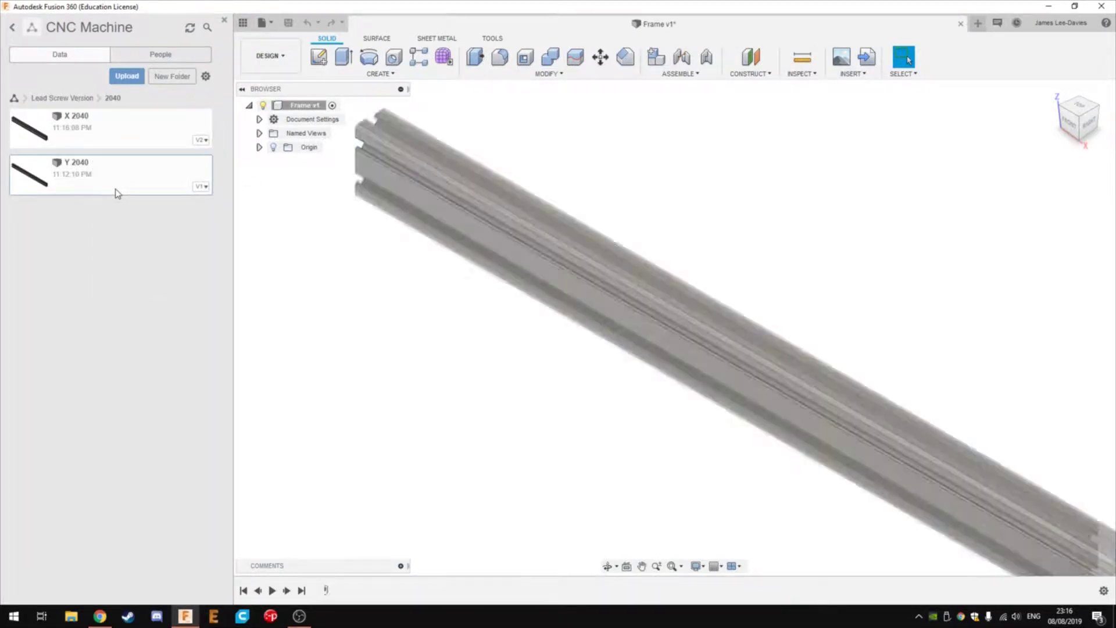
mouse_move(546, 291)
left_mouse_down()
mouse_move(625, 304)
mouse_move(614, 318)
left_mouse_up()
key("Return")
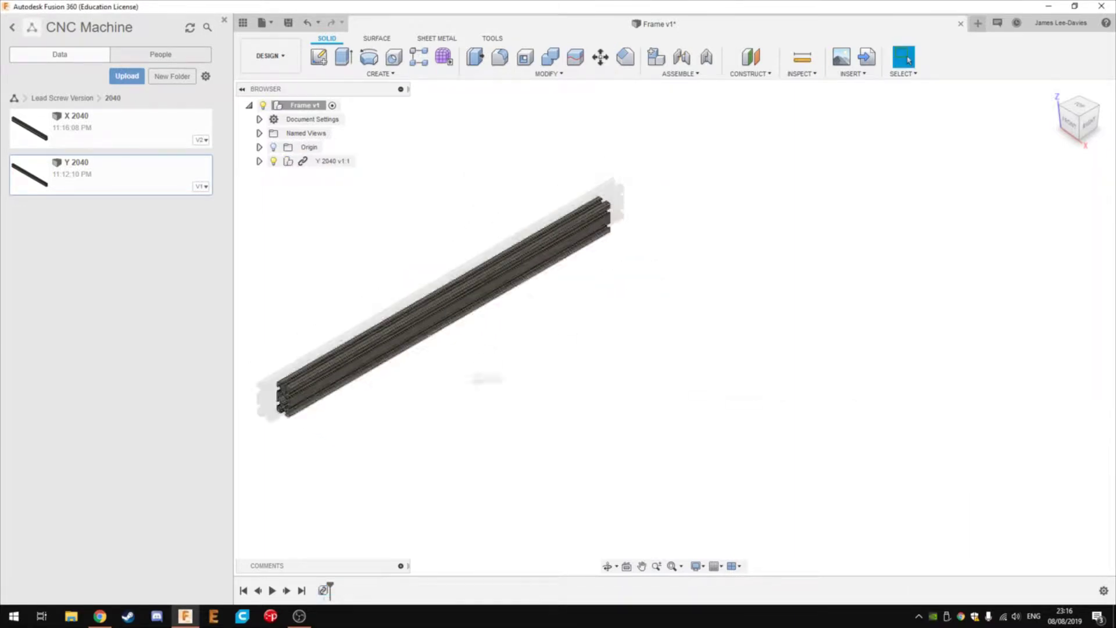
left_click_drag(649, 302, 686, 326)
key("Return")
- Insert two X 2040 rails and move each into place in the Frame
right_click(70, 146)
left_click(99, 163)
left_click_drag(673, 236, 885, 112)
key("Return")
right_click(70, 145)
left_click(99, 163)
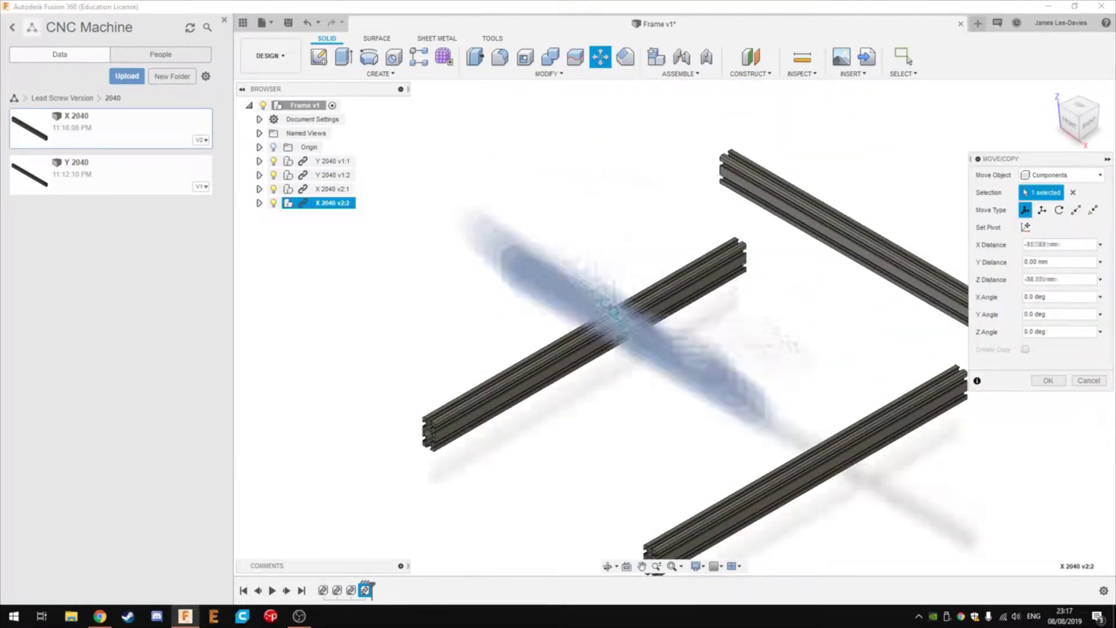
key("Return")
left_click(332, 202)
key("m")
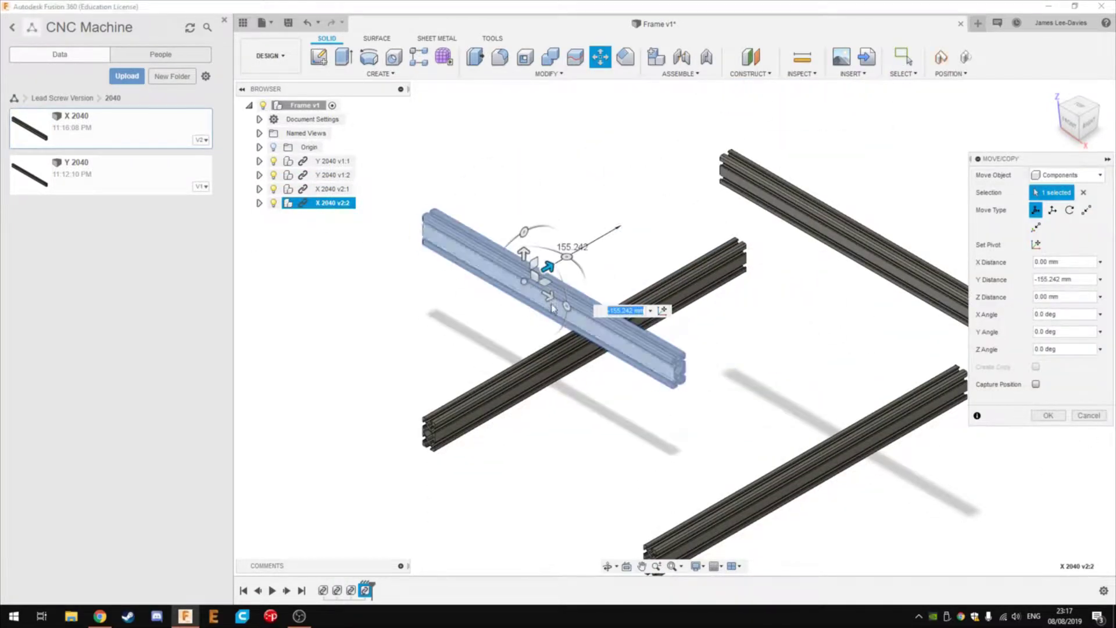
key("Return")
- Insert the EndPlates part from the Motor Plates folder into the Frame
left_click(62, 97)
left_click(110, 168)
right_click(99, 143)
left_click(128, 160)
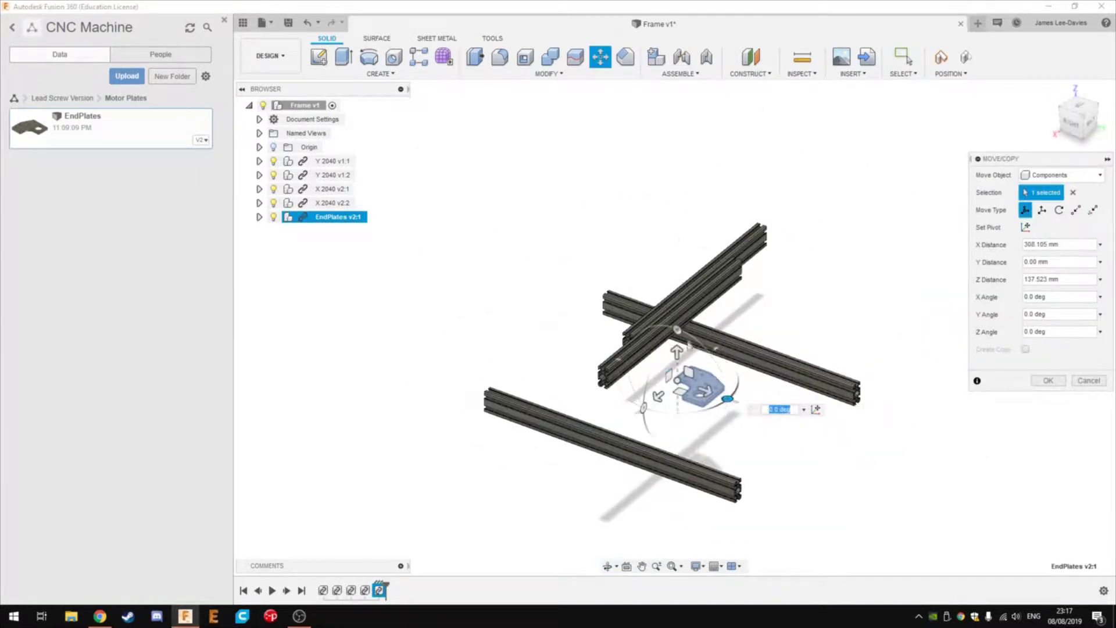
- Place the first end plate and joint it onto a rail end
left_click(1035, 382)
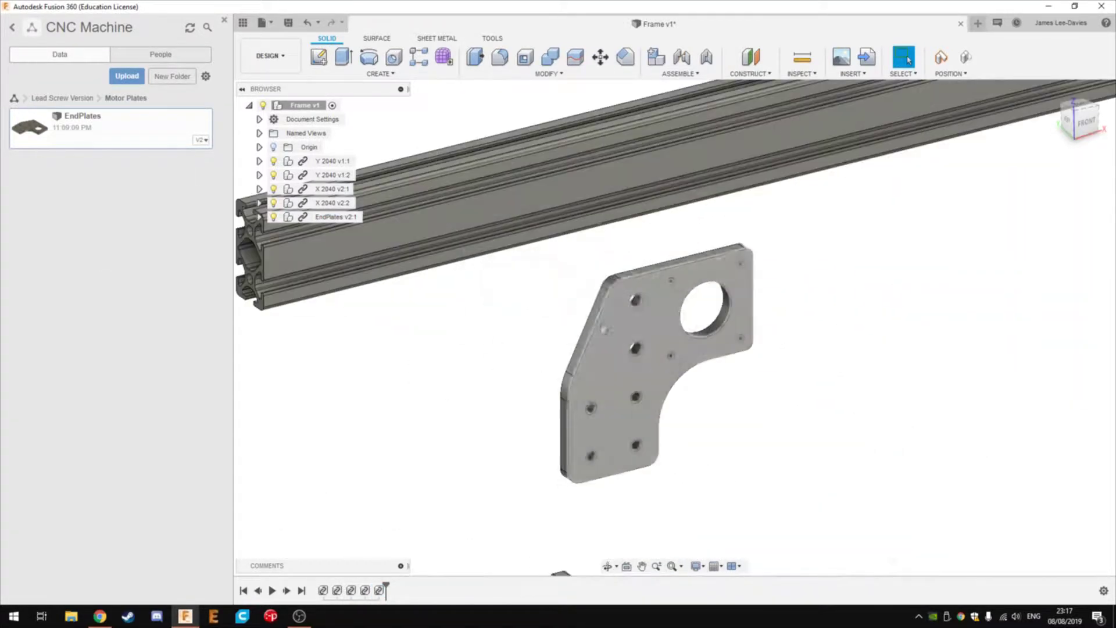
key("j")
left_click(632, 305)
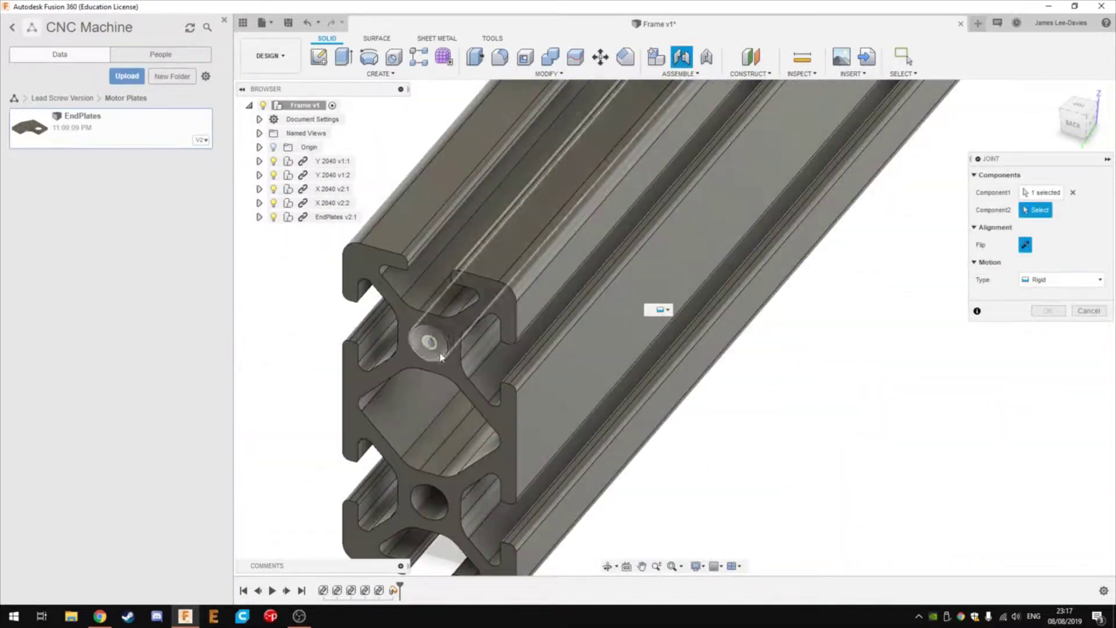
left_click(651, 310)
key("Return")
scroll(624, 297, "down", 5)
middle_click_drag(582, 290, 624, 298, "shift")
- Add a second end plate rotated 90 degrees and joint it to the rail
left_click_drag(30, 128, 825, 456)
mouse_move(826, 456)
middle_mouse_down("shift")
mouse_move(581, 349)
mouse_move(580, 425)
middle_mouse_up("shift")
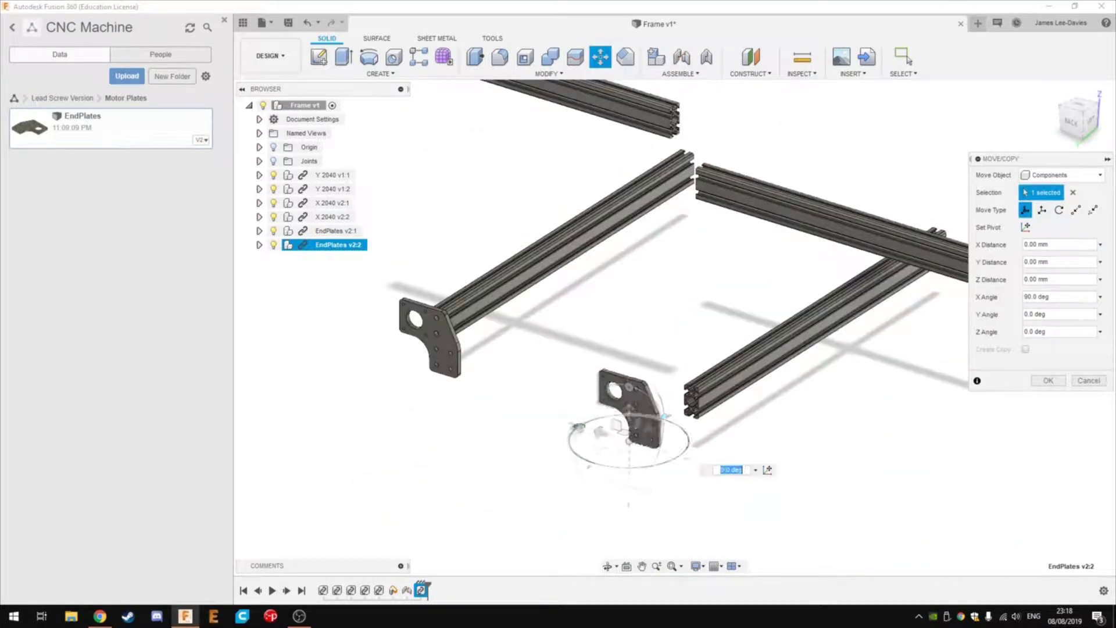
key("Return")
key("j")
left_click(523, 372)
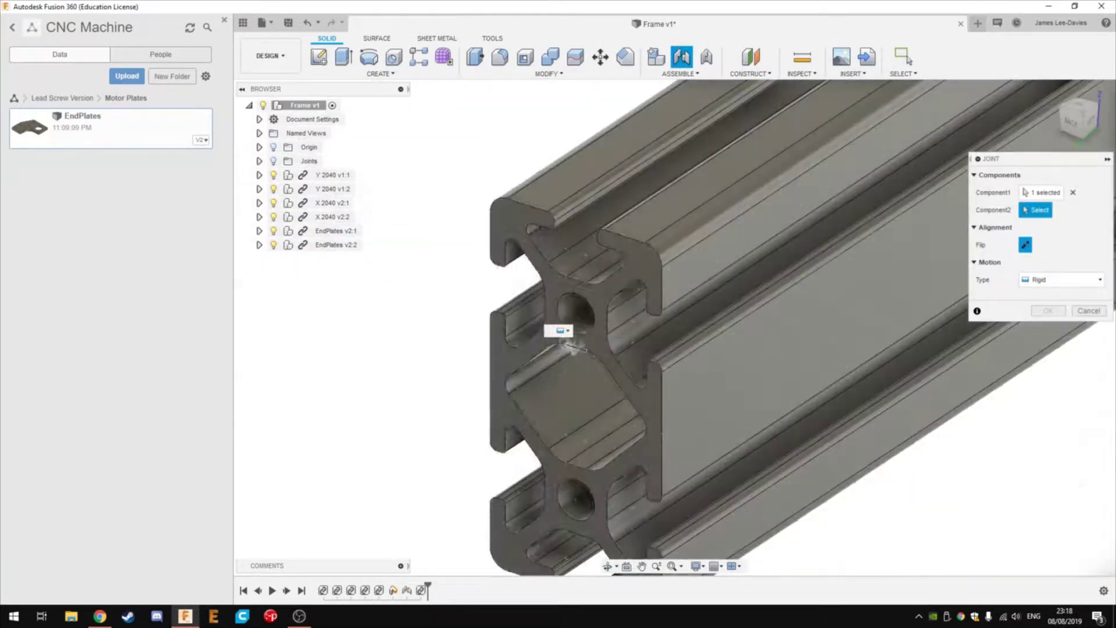
left_click(572, 347)
key("Return")
mouse_move(573, 347)
middle_mouse_down("shift")
mouse_move(545, 299)
mouse_move(912, 366)
middle_mouse_up("shift")
scroll(730, 345, "up", 5)
- Joint an end plate to the rail's end face with an offset along the rail
key("j")
left_click(730, 345)
middle_click_drag(730, 344, 675, 379, "shift")
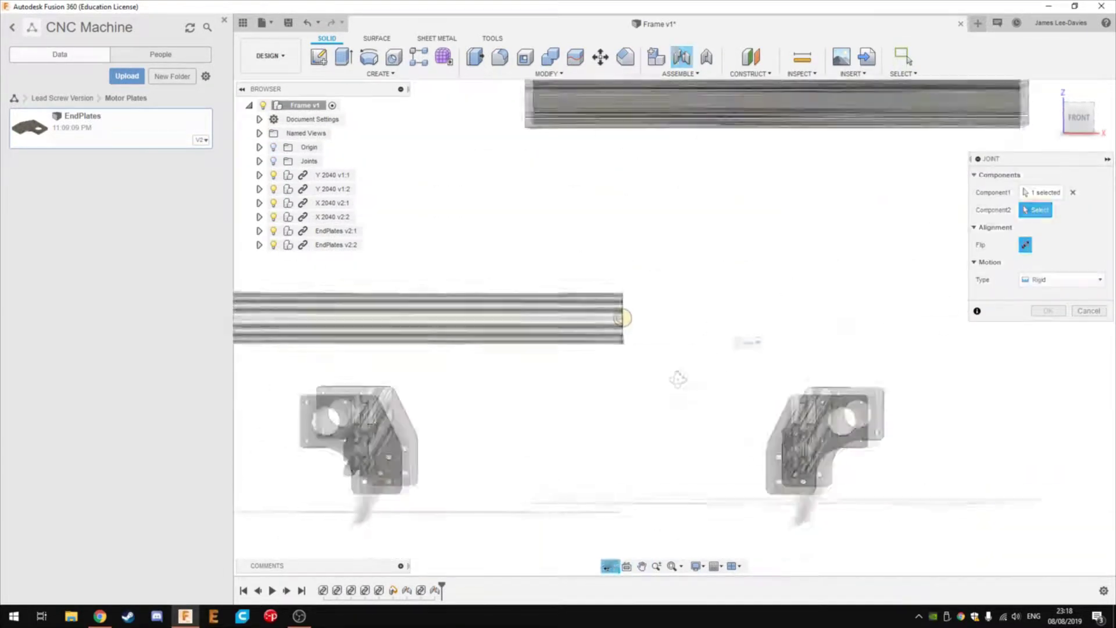
scroll(709, 405, "up", 5)
left_click(709, 405)
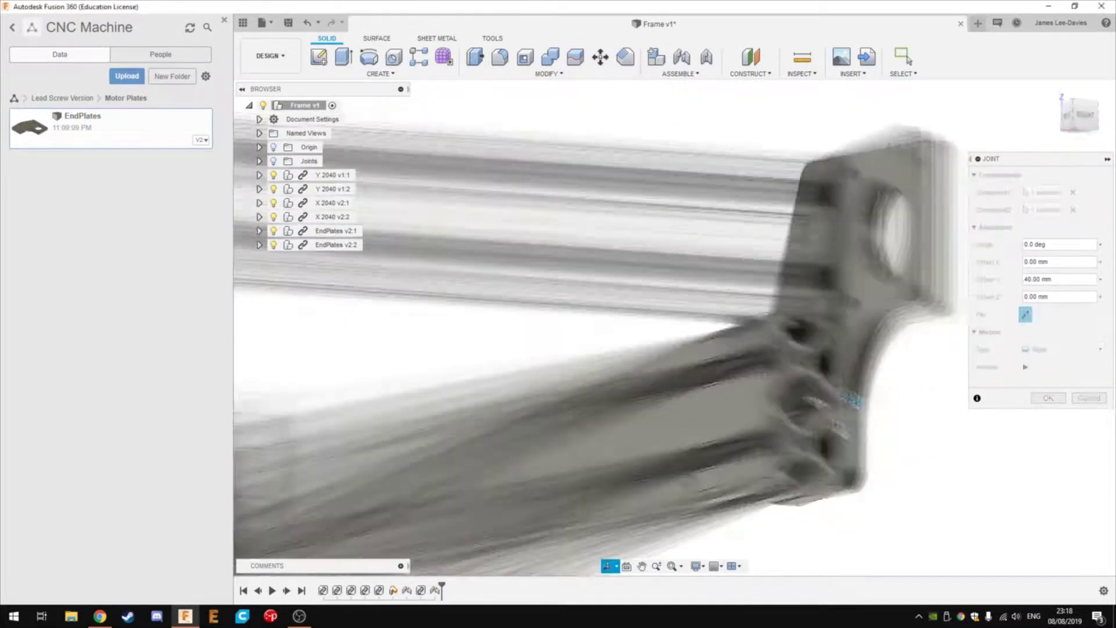
mouse_move(803, 392)
middle_mouse_down("shift")
mouse_move(988, 402)
mouse_move(637, 416)
middle_mouse_up("shift")
left_click(1046, 398)
- Move the second end plate away from the rail and re-joint it to the rail
scroll(637, 416, "up", 5)
left_click(337, 245)
key("m")
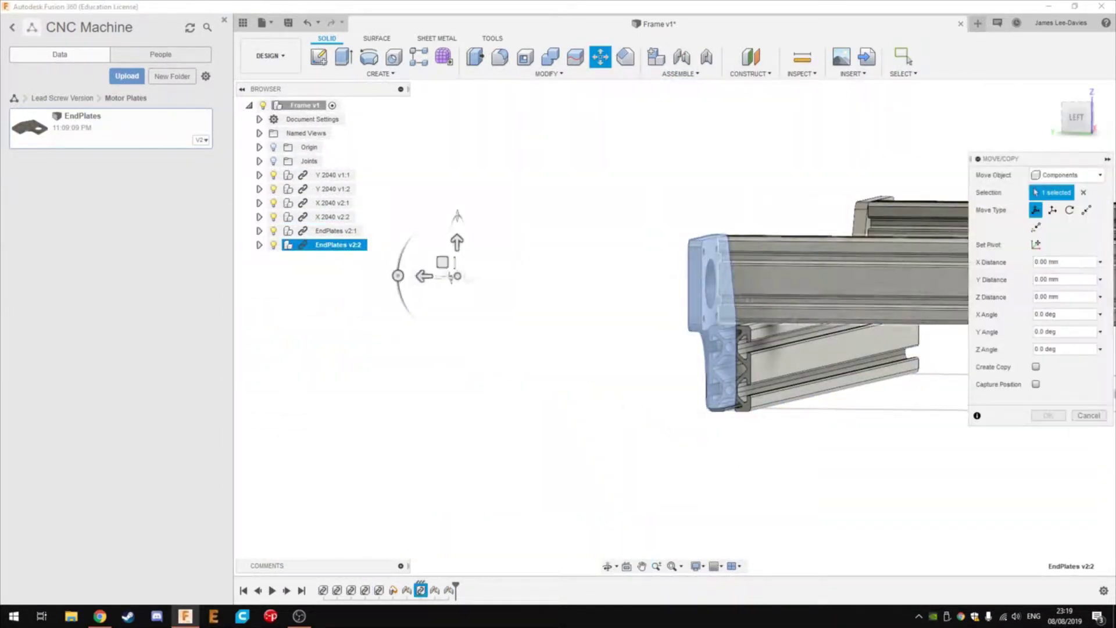
middle_click_drag(756, 349, 872, 378, "shift")
left_click(1047, 416)
key("j")
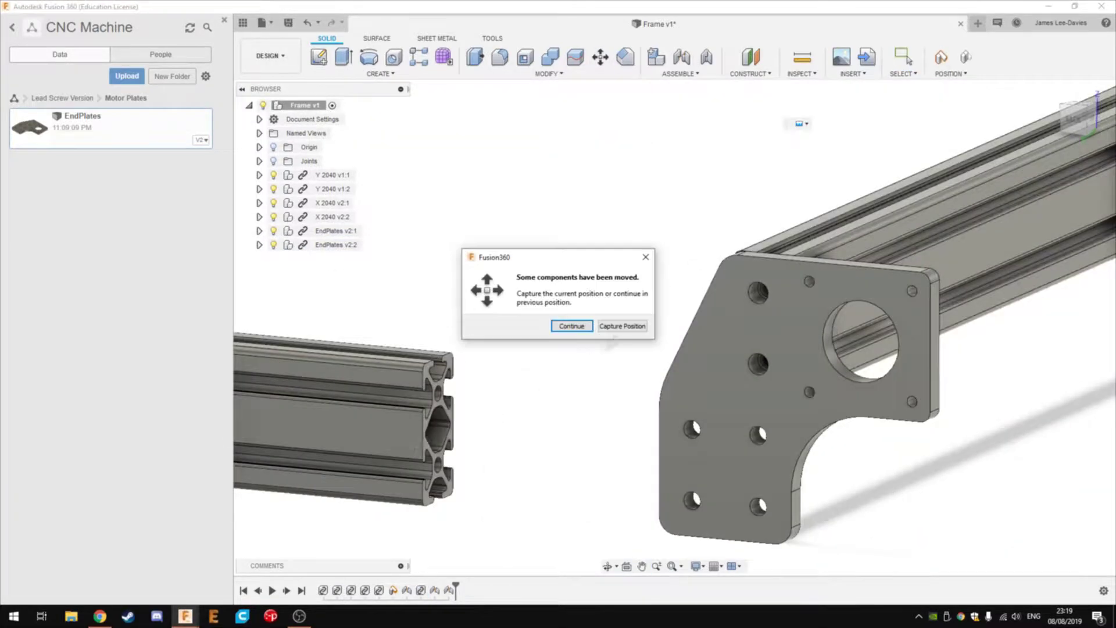
left_click(571, 324)
left_click(836, 452)
key("Return")
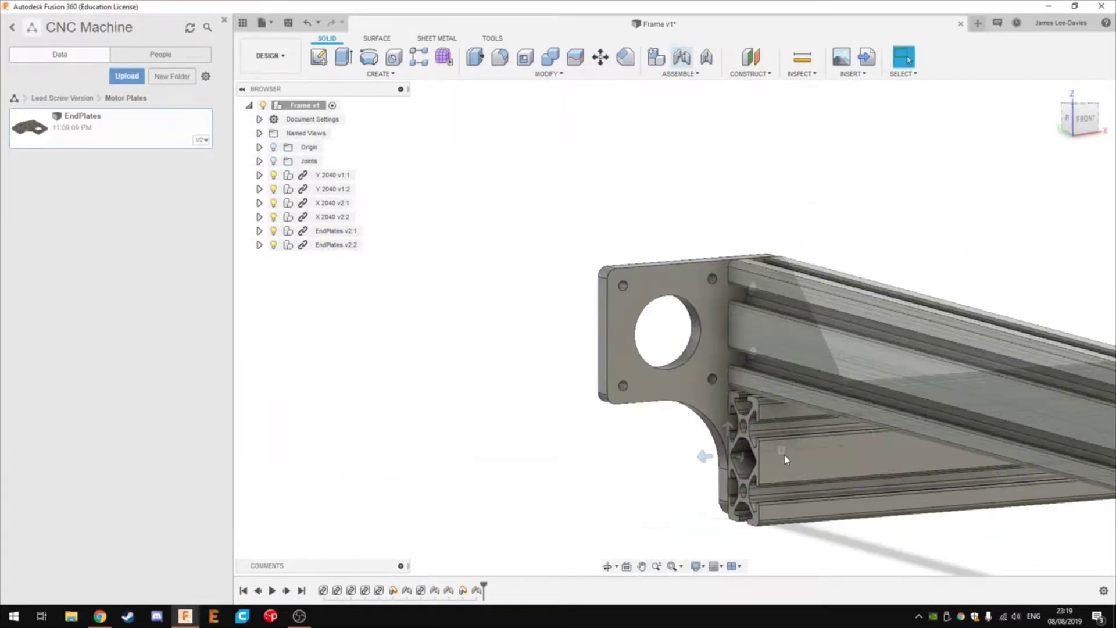
- Save a new version of the Frame design
scroll(814, 465, "down", 5)
mouse_move(814, 465)
middle_mouse_down("shift")
mouse_move(775, 493)
mouse_move(612, 430)
middle_mouse_up("shift")
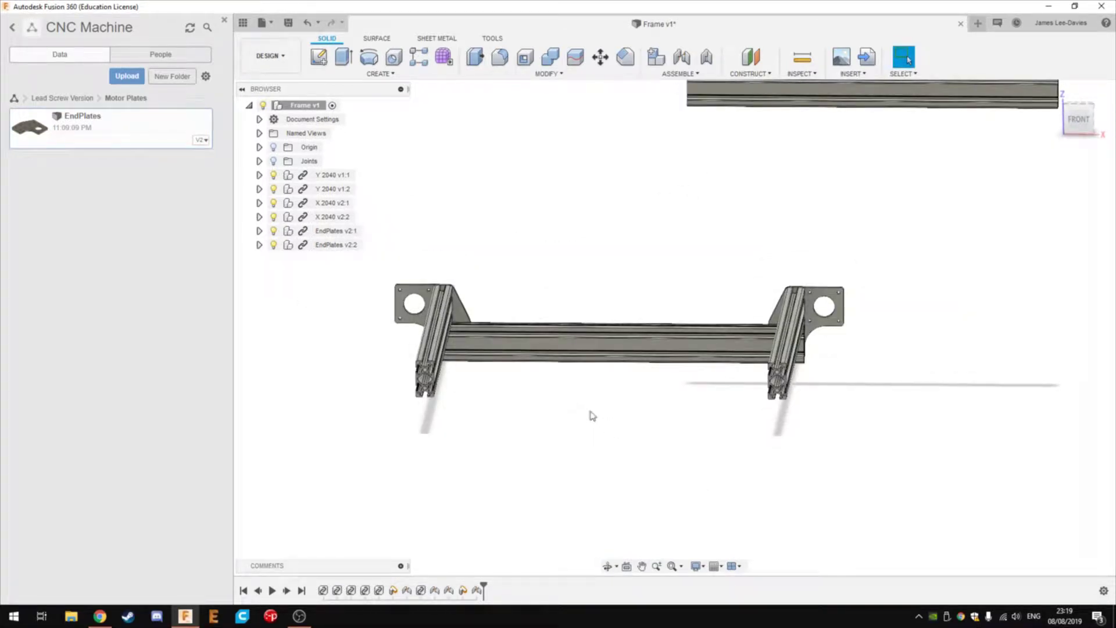
key("ctrl+s")
key("Return")
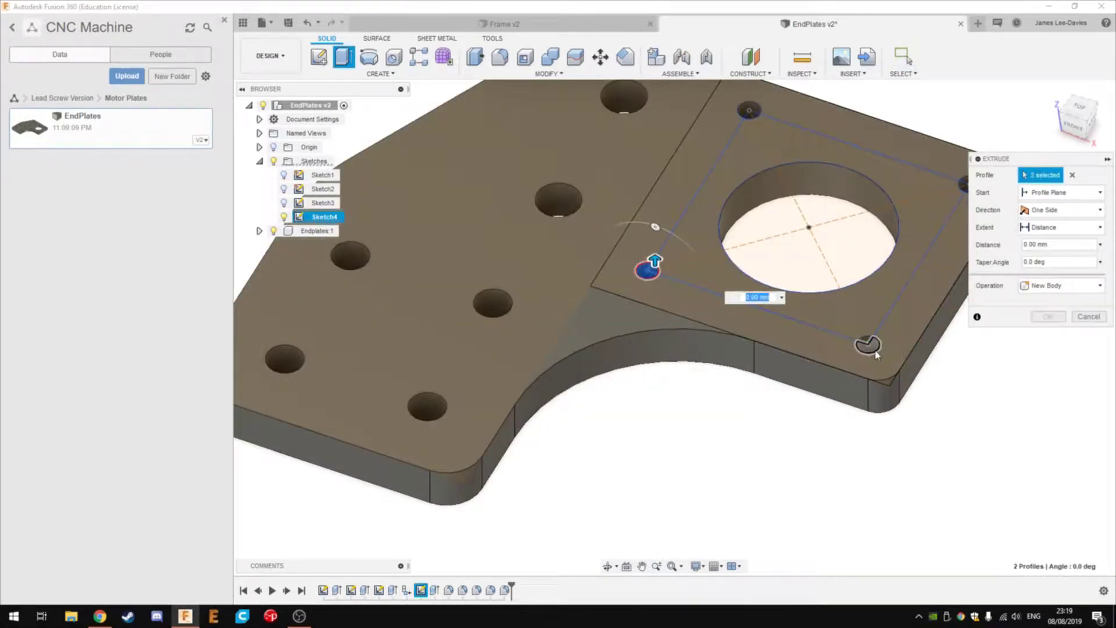
- Extrude the end plate regions to a depth of -6 mm
left_click(867, 343)
middle_click_drag(884, 207, 883, 362, "shift")
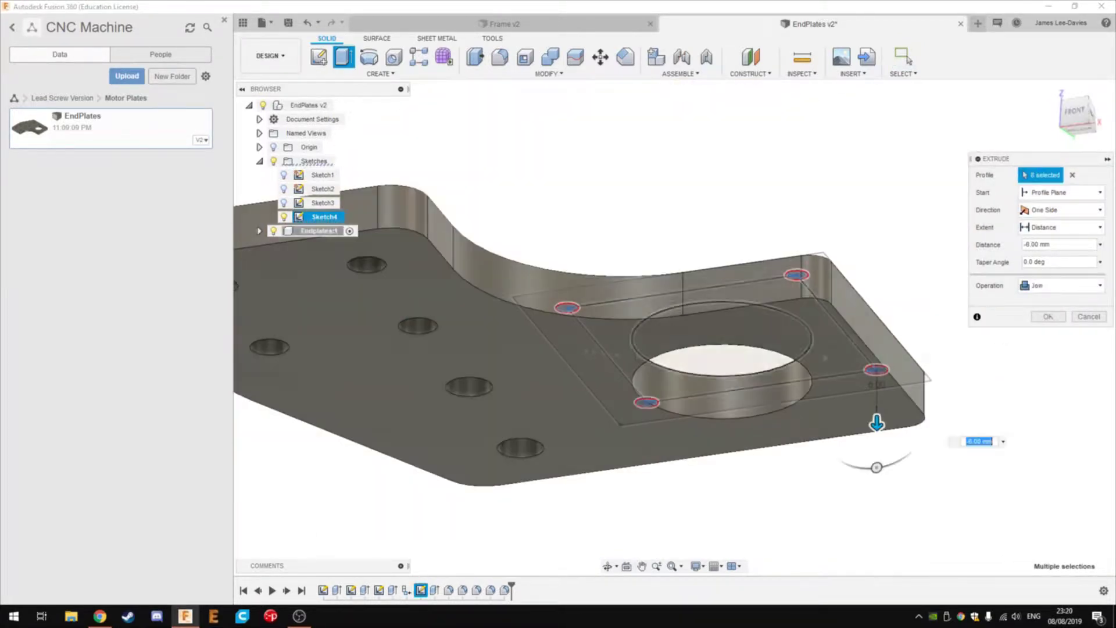
key("Escape")
- Sketch a circle centred on the large hole for the bearing recess and save the end plate
key("c")
left_click(792, 391)
left_click(698, 243)
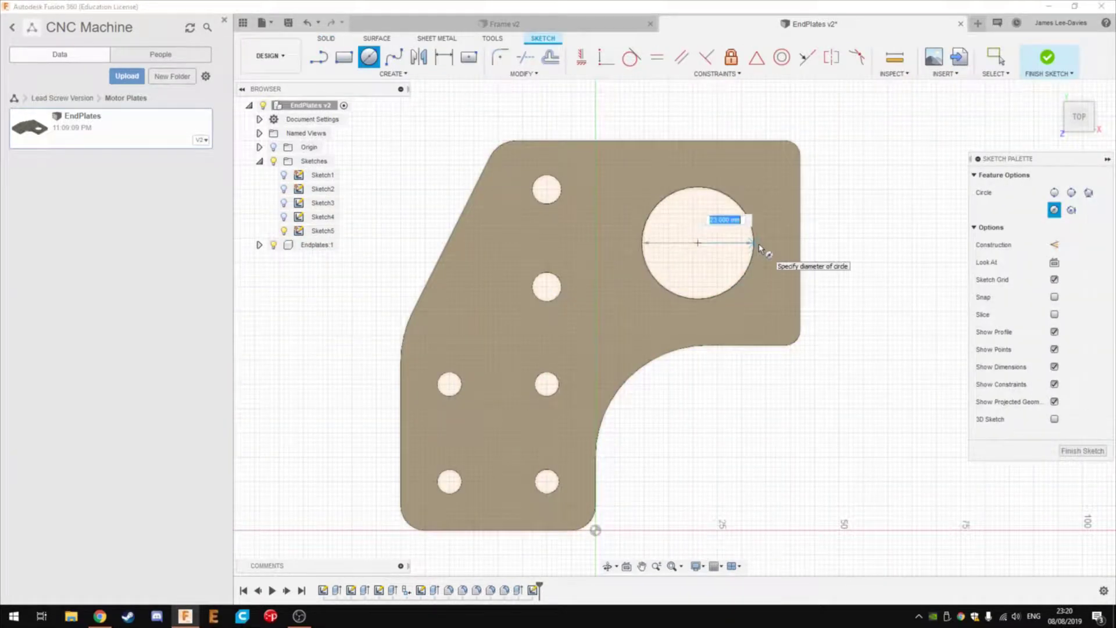
key("Return")
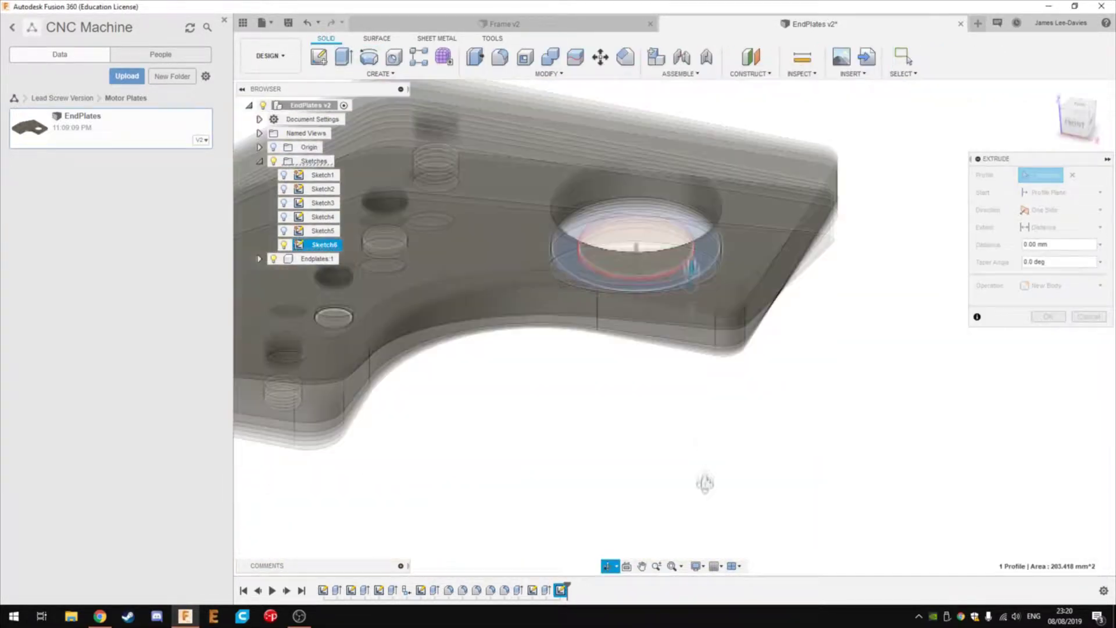
left_click(260, 163)
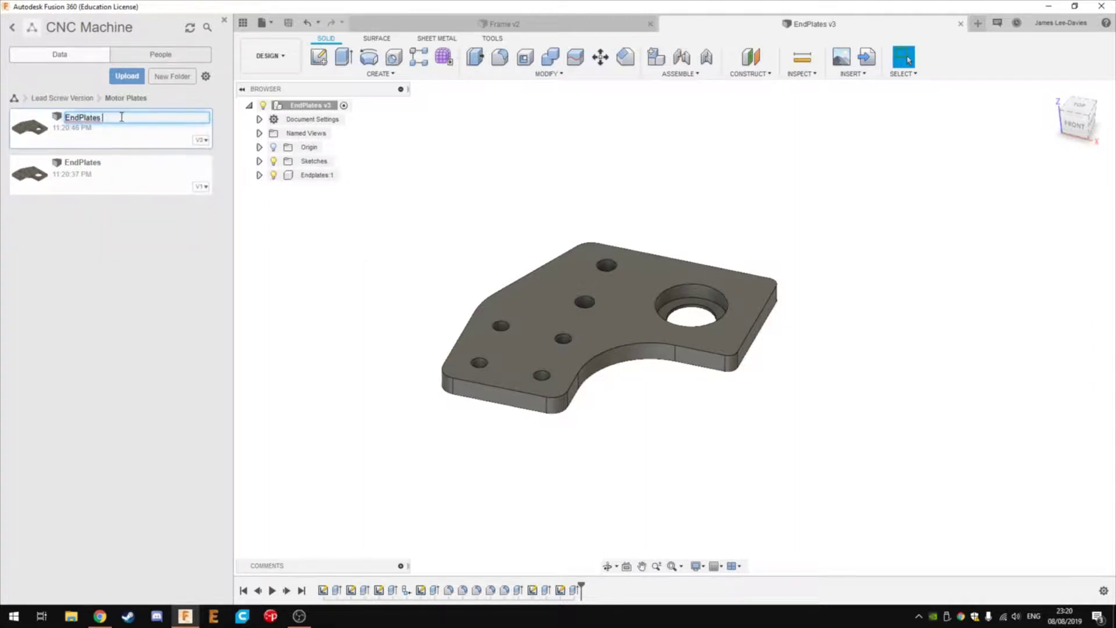
- Rename the original EndPlates item and switch back to the Frame design
right_click(125, 174)
left_click(139, 244)
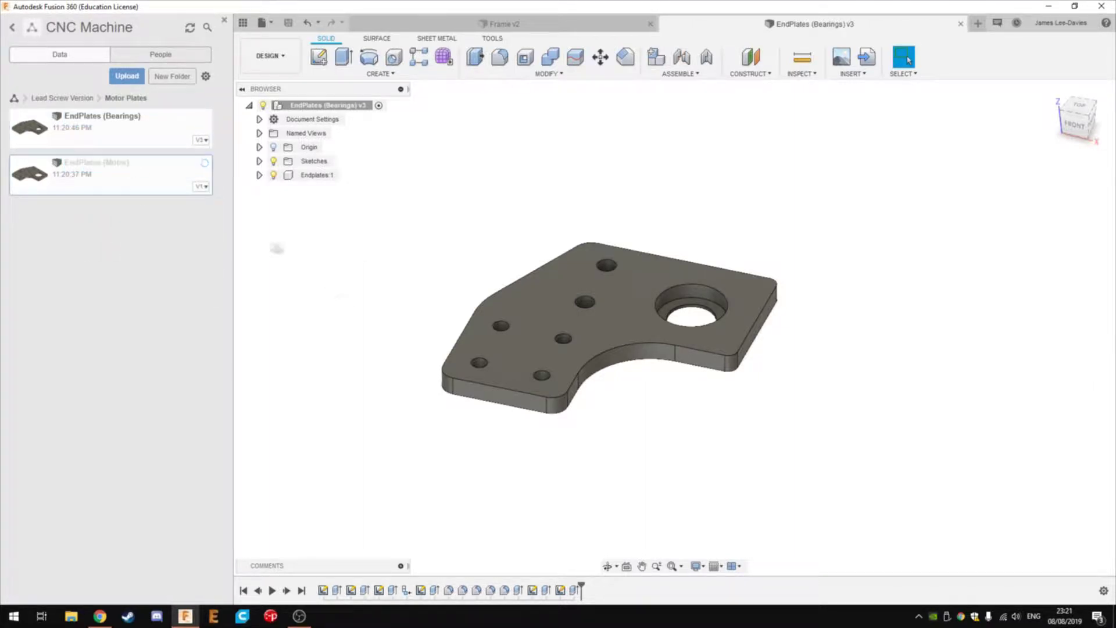
left_click(580, 26)
right_click(273, 105)
key("Escape")
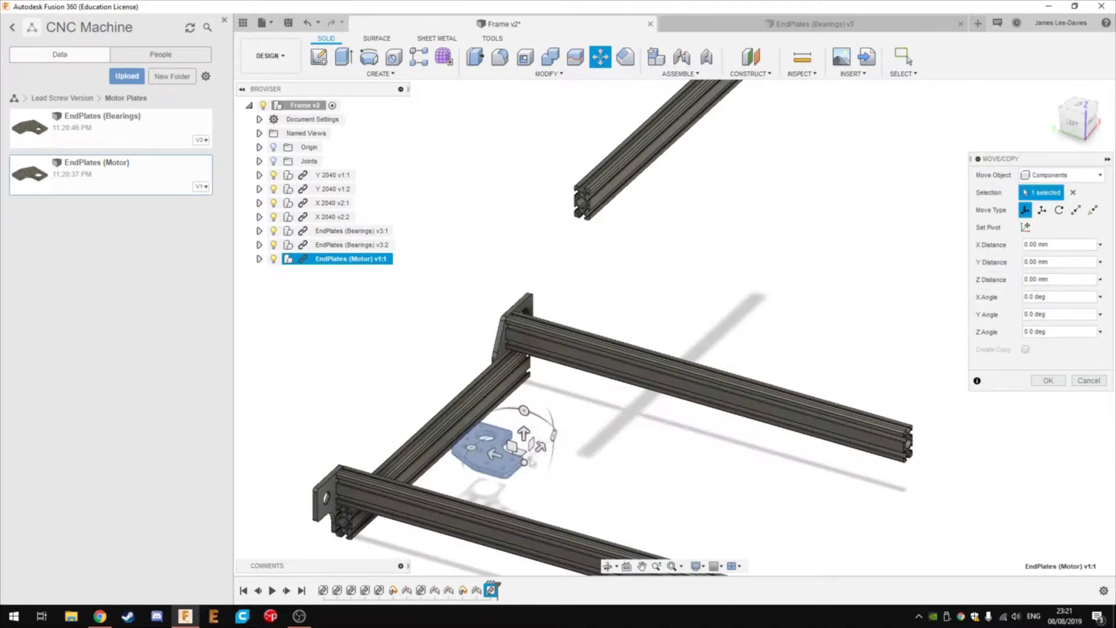
- Place the first motor end plate and joint it onto a rail end
key("Return")
key("j")
left_click(954, 319)
left_click(838, 366)
key("Return")
- Insert another motor end plate, rotate it into orientation, and joint it to a rail end
left_click(143, 187)
left_click_drag(568, 476, 622, 431)
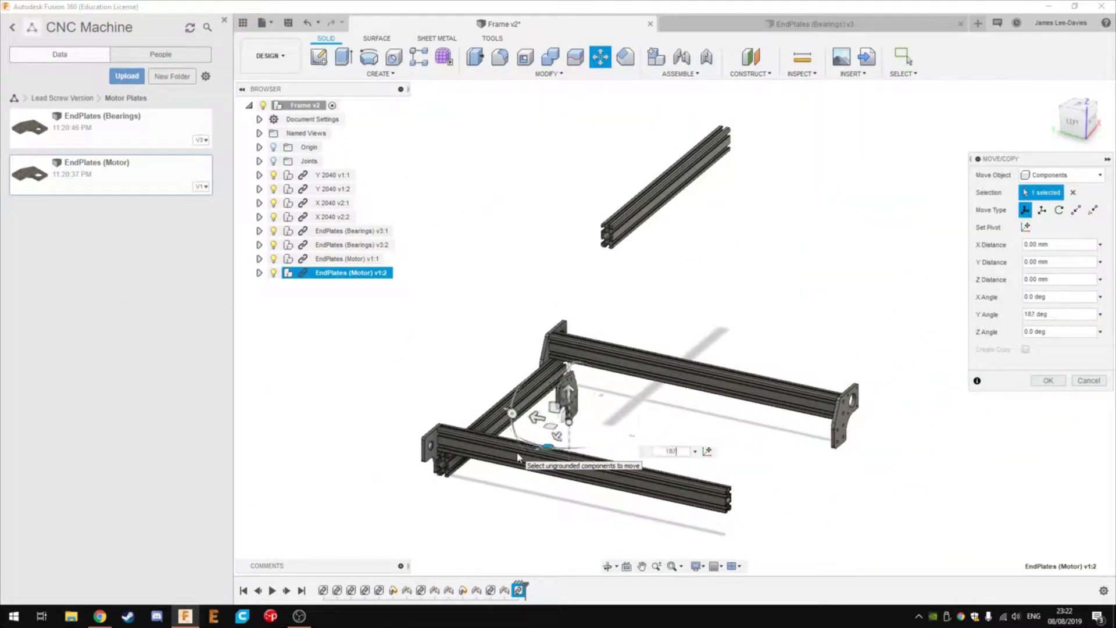
key("Return")
key("j")
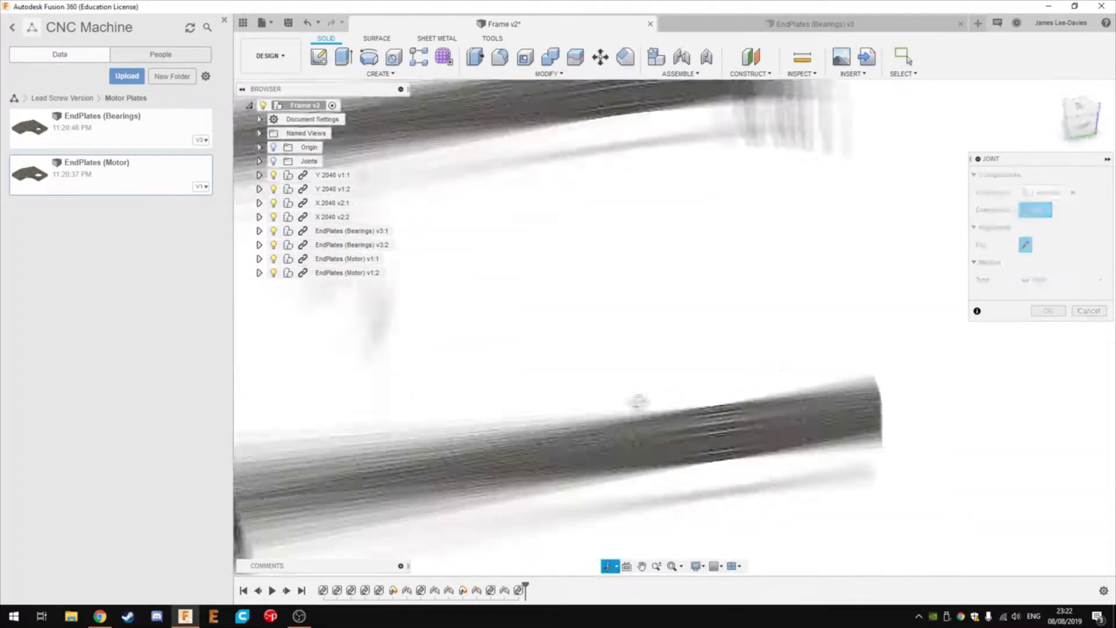
left_click(776, 434)
key("Return")
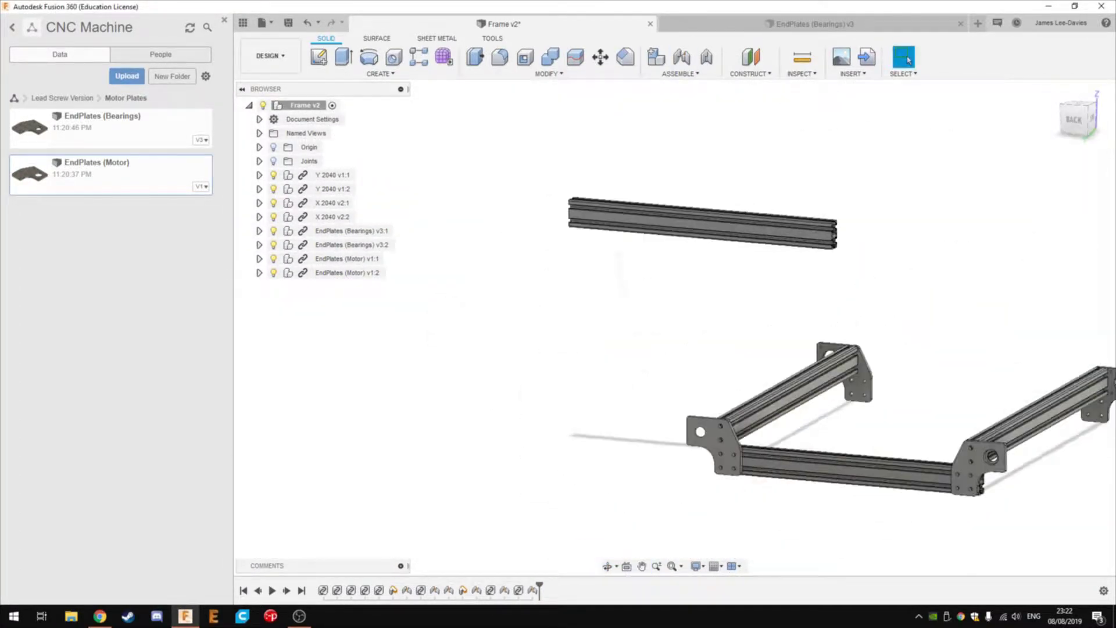
- Joint the last end plate onto its rail end and hide the data panel
key("j")
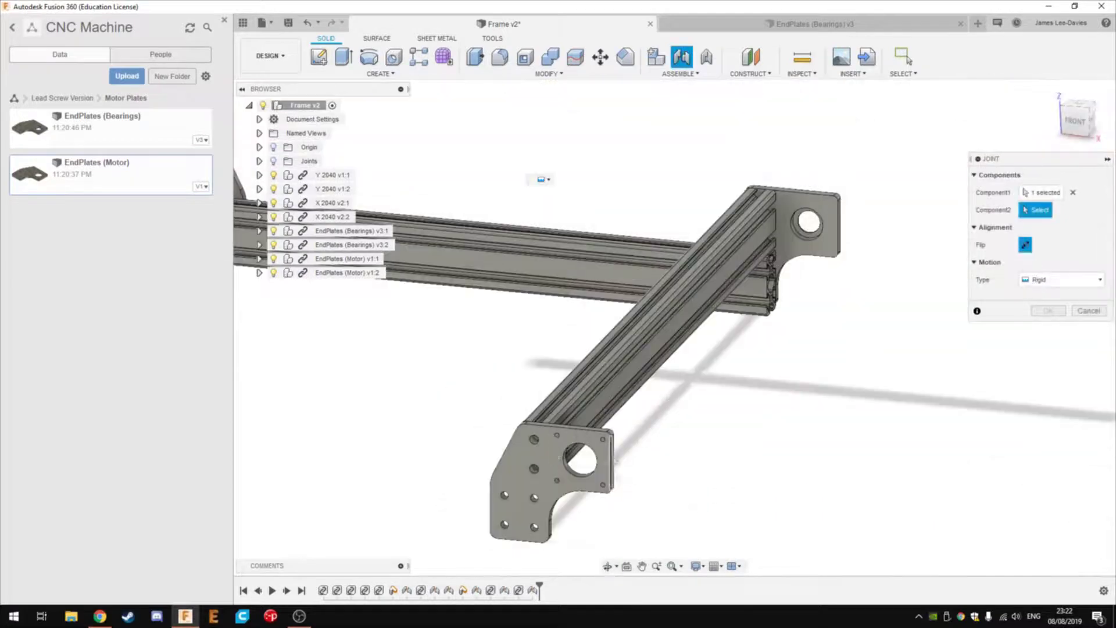
left_click(503, 424)
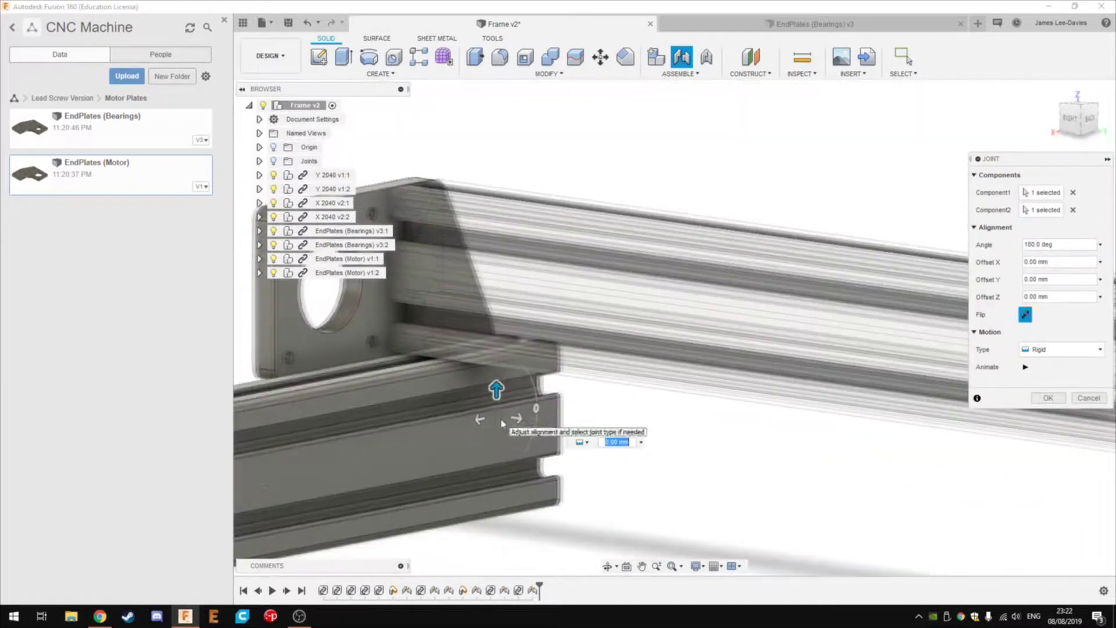
key("Return")
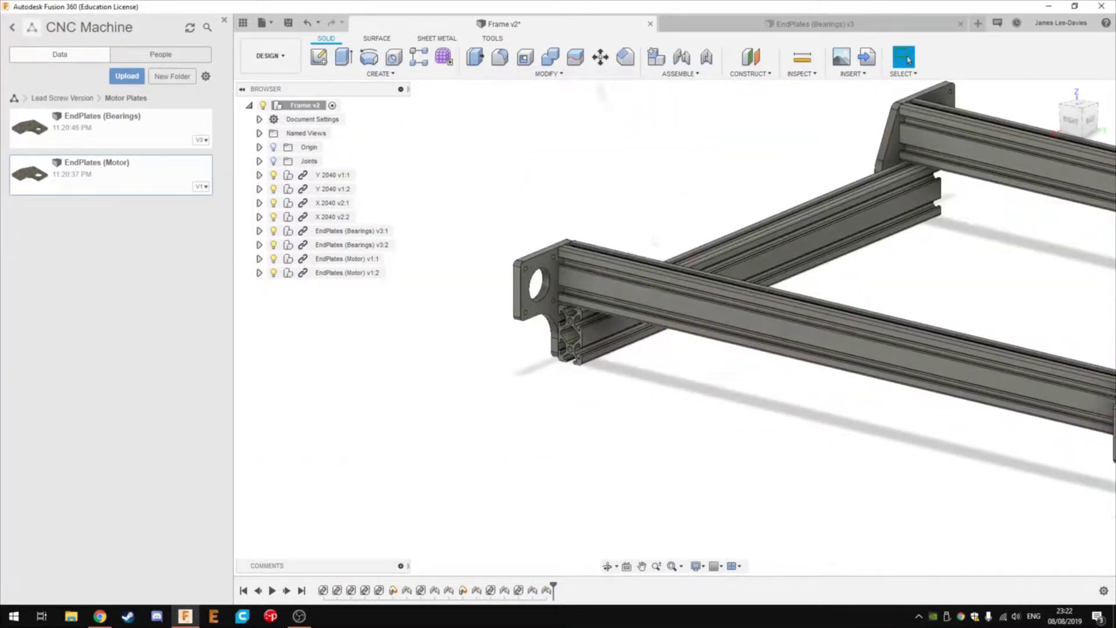
key("Return")
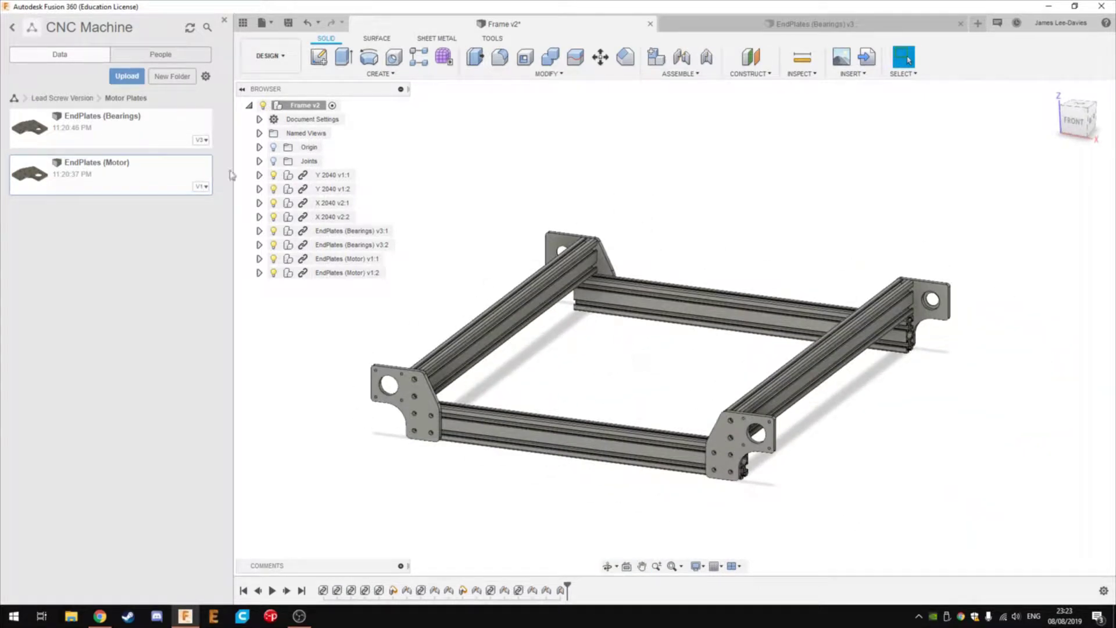
left_click(224, 19)
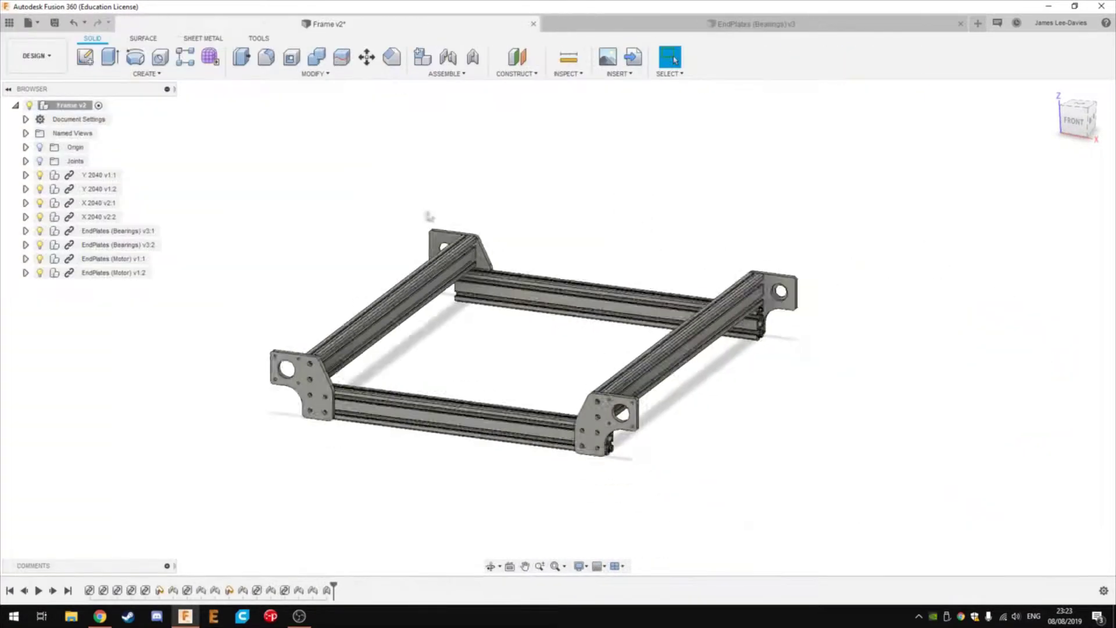
- Save the frame as a new version and start a new empty design
key("ctrl+s")
left_click(553, 314)
left_click(978, 23)
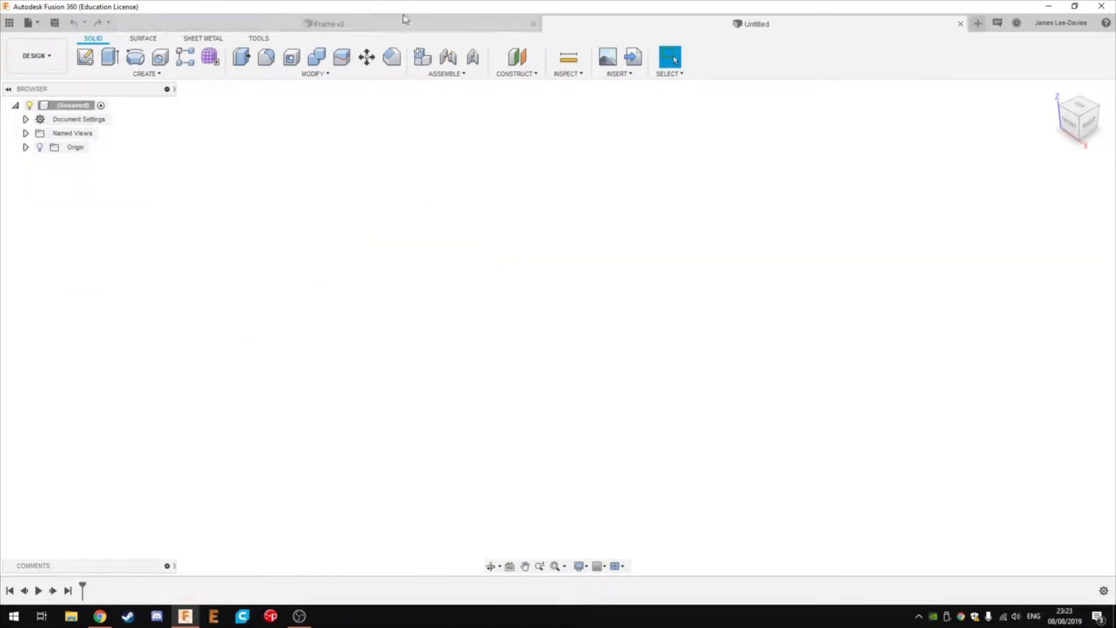
left_click(404, 18)
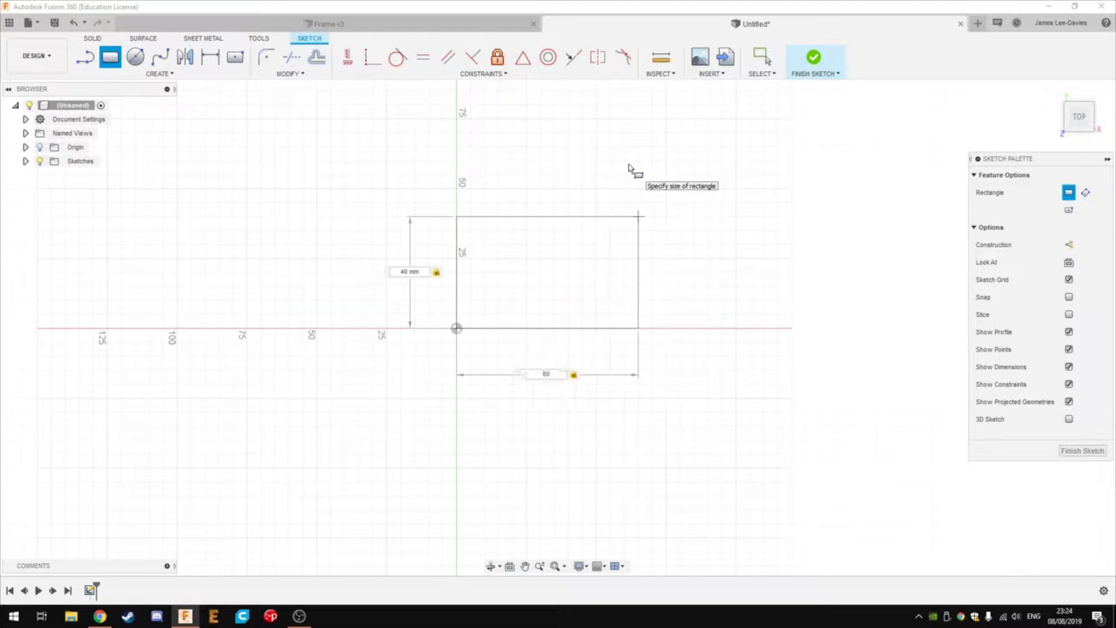
- Sketch a 40 × 65 mm rectangle and an 11 mm tall rectangle
key("Return")
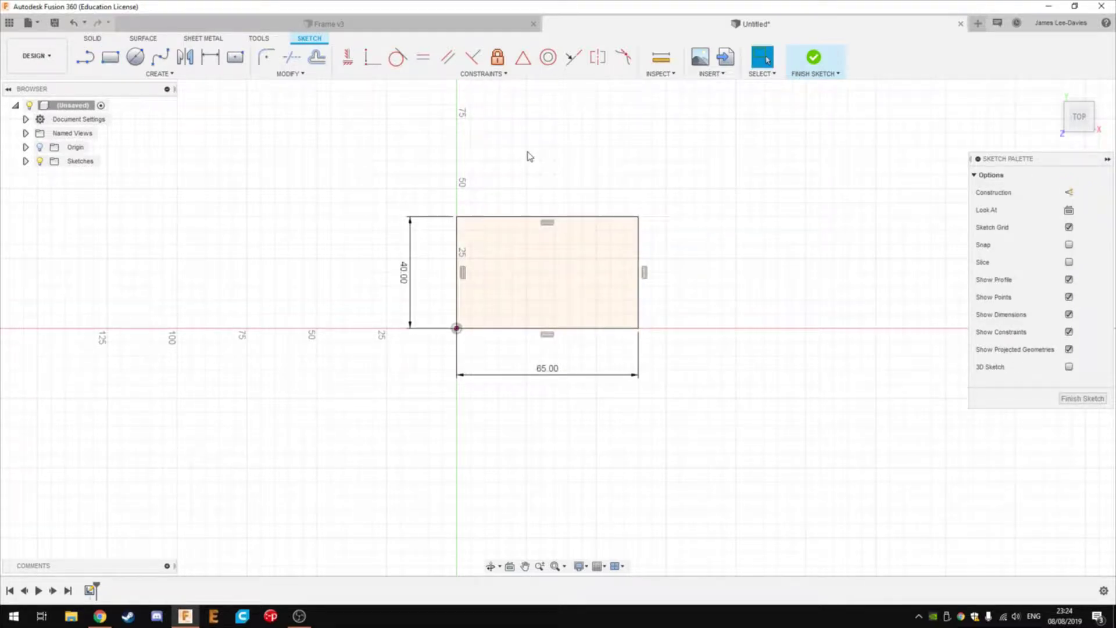
left_click(112, 64)
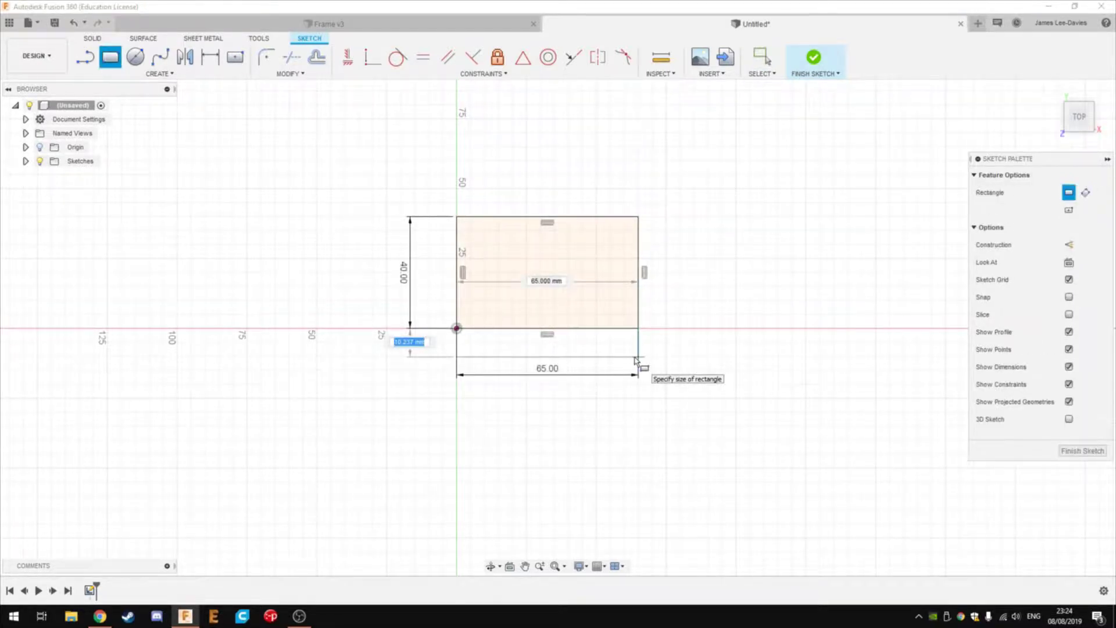
type("11")
key("Return")
scroll(550, 403, "up", 5)
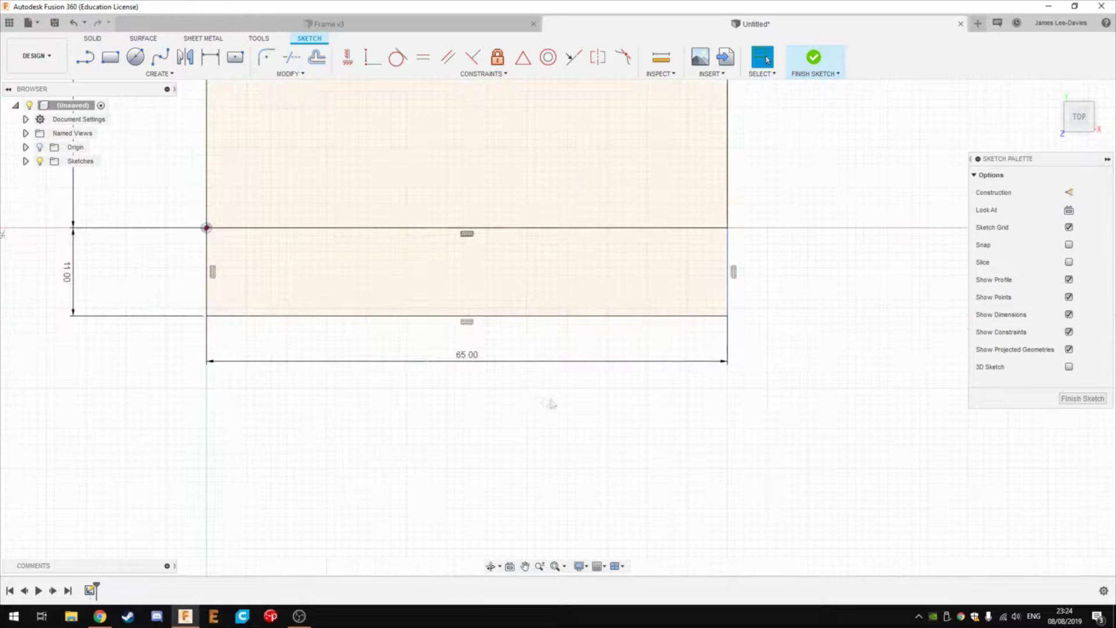
- Add two Ø5 mm holes near the left and right ends
key("c")
left_click(246, 315)
type("5")
key("Return")
left_click(687, 316)
- Draw a 65 × 5 mm rectangular strip
key("r")
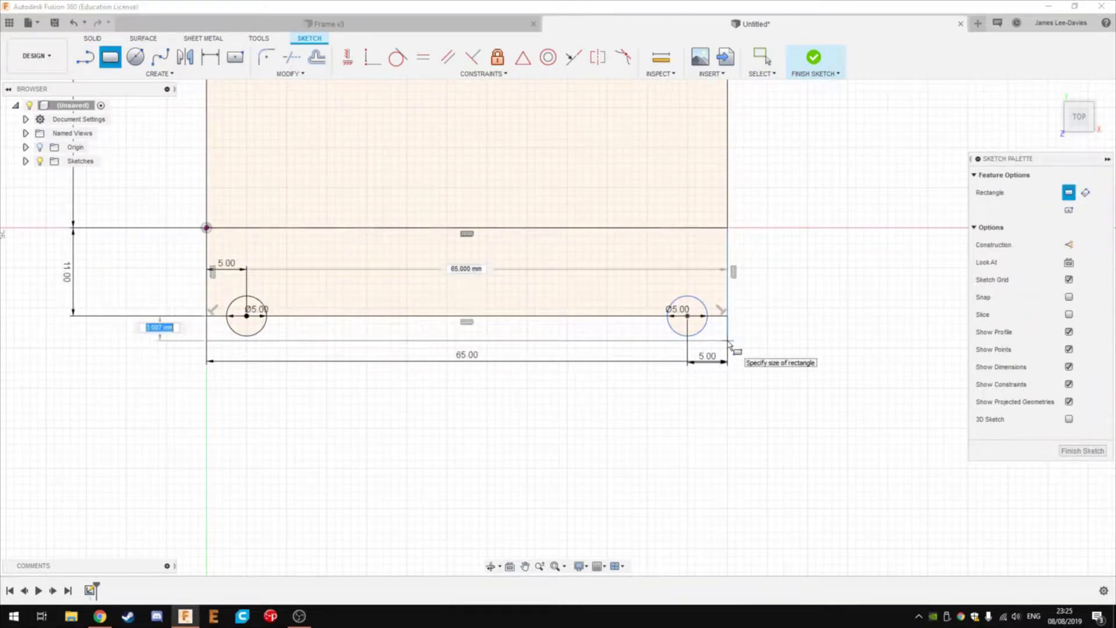
key("Return")
scroll(436, 311, "down", 3)
scroll(456, 456, "up", 2)
- Close the top of the upper rectangle and mirror the whole sketch upward
key("l")
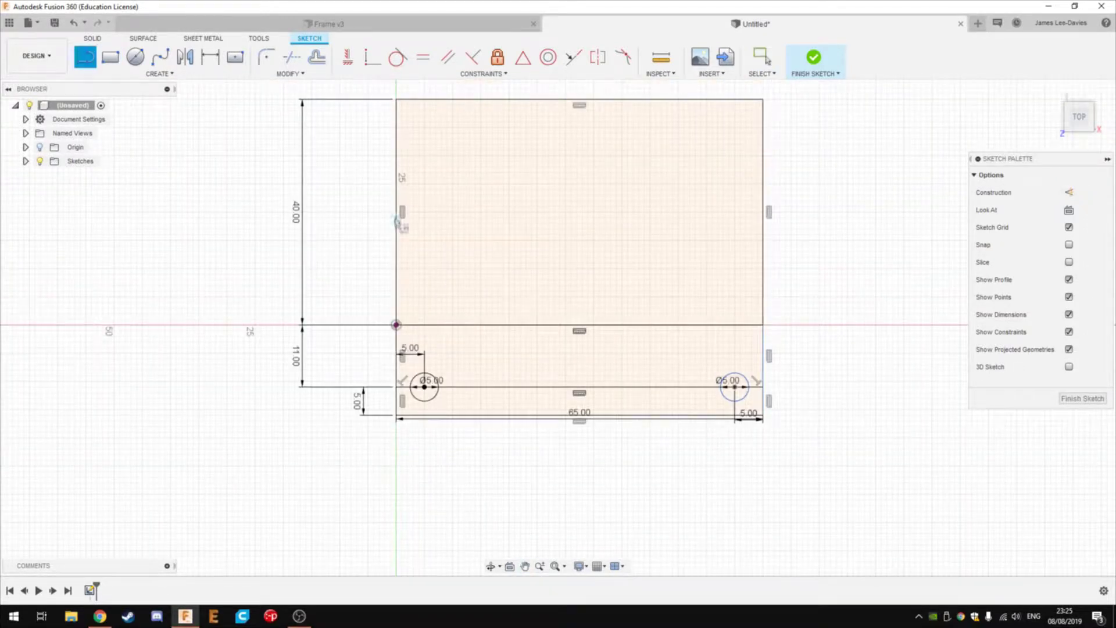
left_click(763, 212)
key("Escape")
left_click(185, 56)
left_click_drag(291, 143, 833, 506)
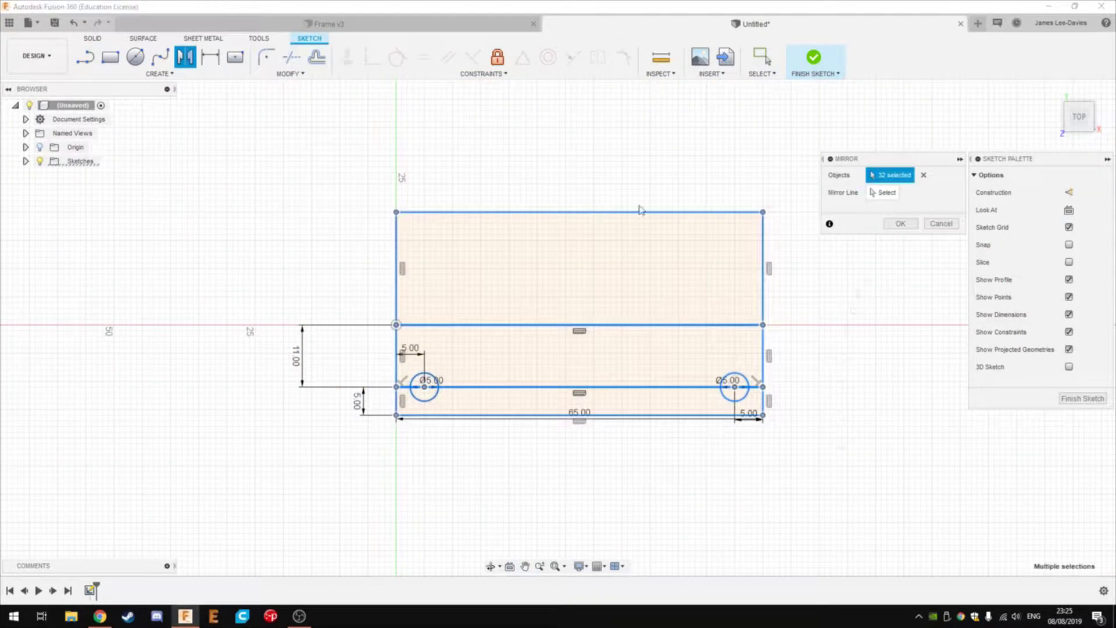
key("Return")
- Extrude all the sketch profiles into the plate body
scroll(752, 404, "down", 2)
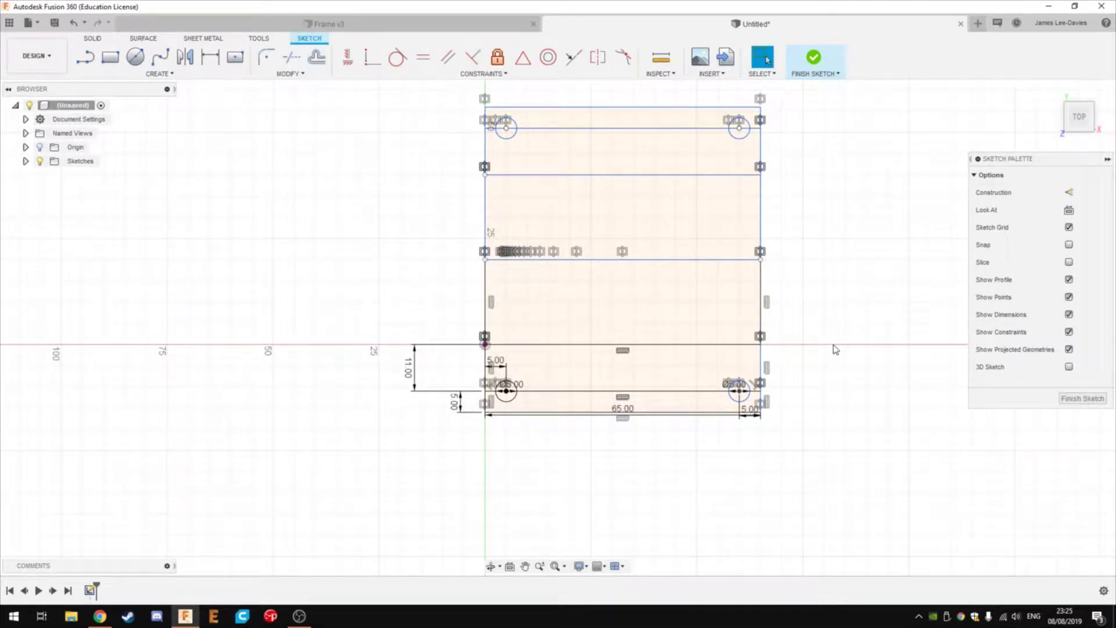
key("e")
left_click(642, 369)
left_click(588, 317)
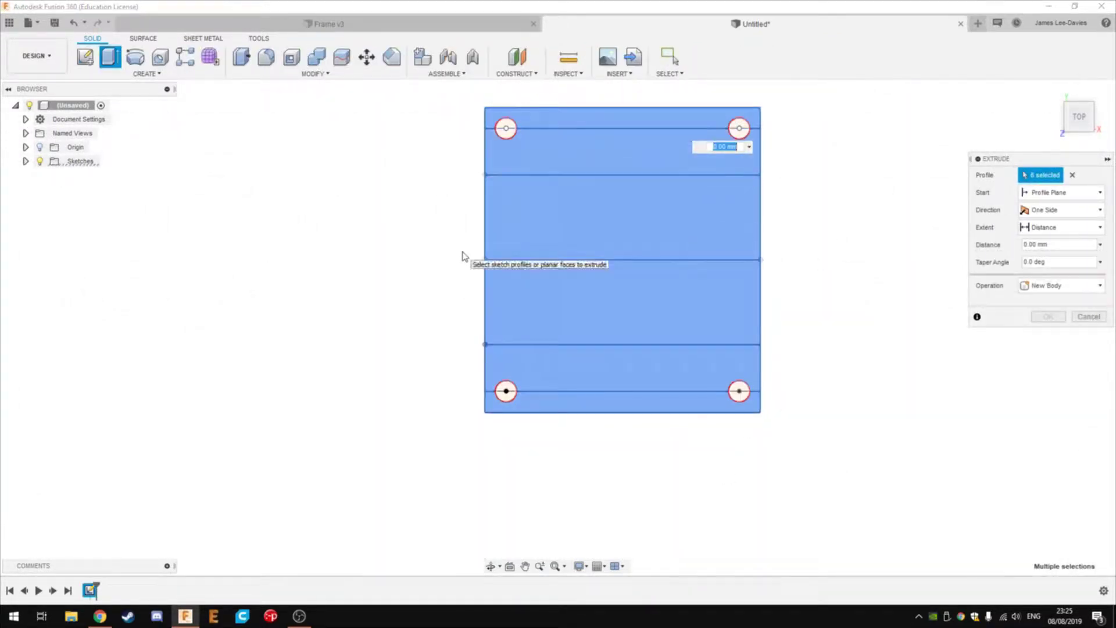
key("Return")
- Sketch a 20×40 mm tab rectangle on the plate face and extrude it
key("r")
left_click(588, 307)
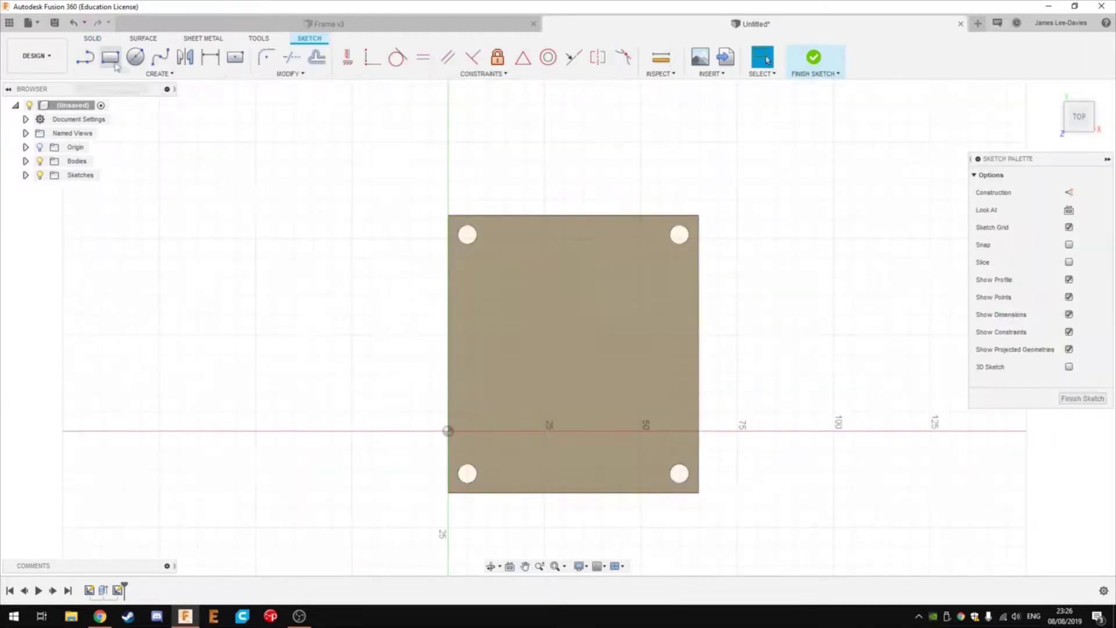
type("40")
key("Return")
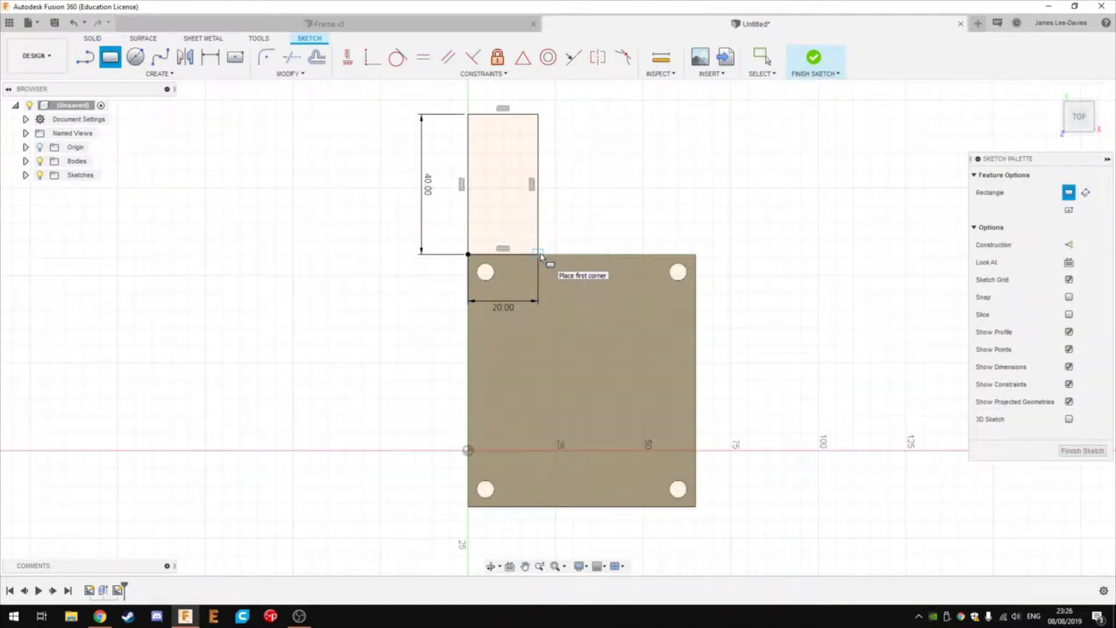
key("e")
key("Return")
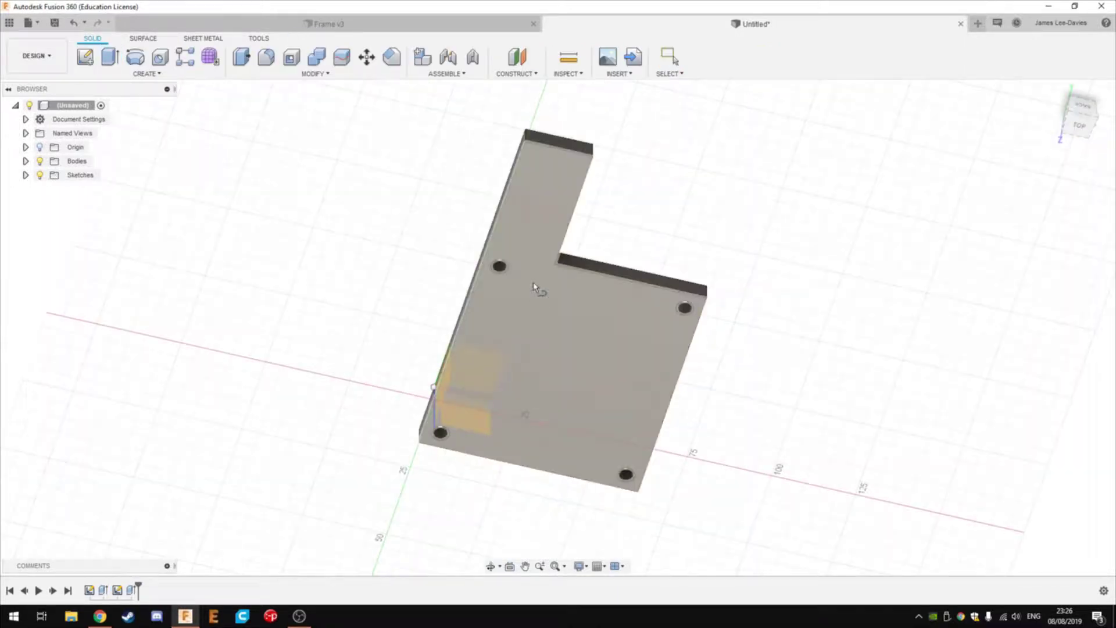
- Draw a 20 mm guide line and cut Ø6 holes through the tab
key("l")
left_click(538, 159)
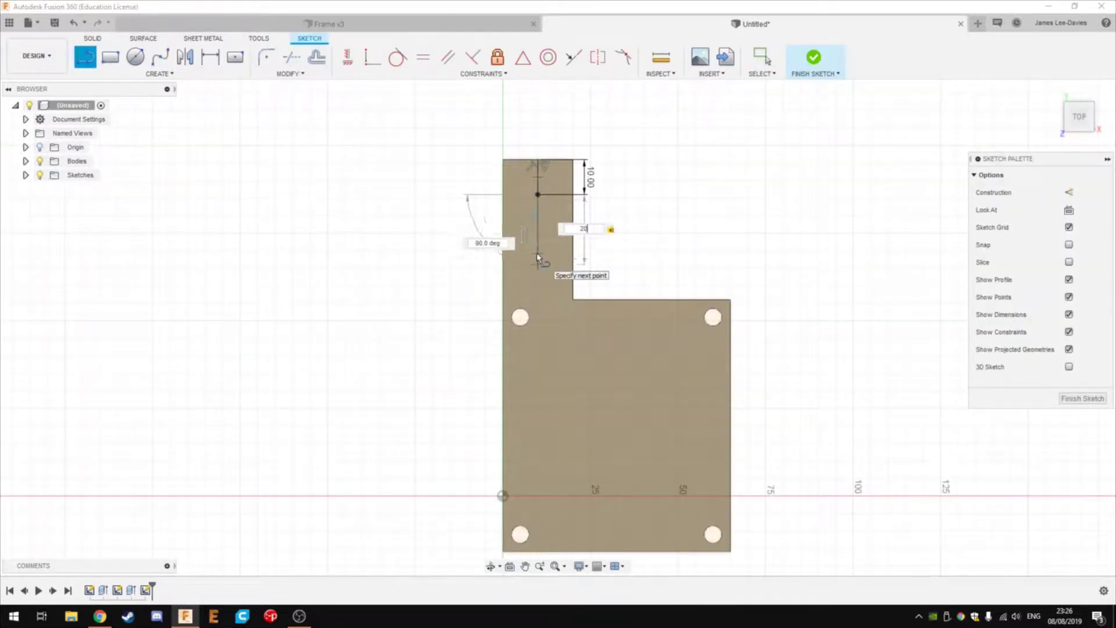
key("Return")
key("c")
left_click(541, 256)
type("6")
key("Return")
key("Return")
key("e")
key("Return")
mouse_move(717, 535)
middle_mouse_down("shift")
mouse_move(783, 431)
mouse_move(828, 442)
mouse_move(671, 276)
middle_mouse_up("shift")
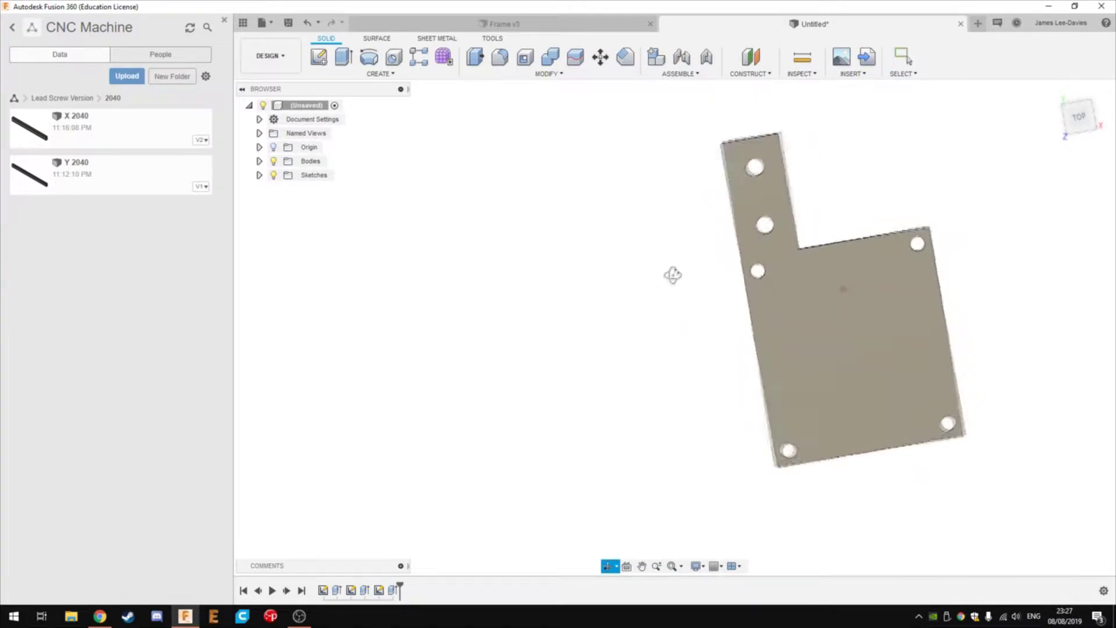
left_click(835, 331)
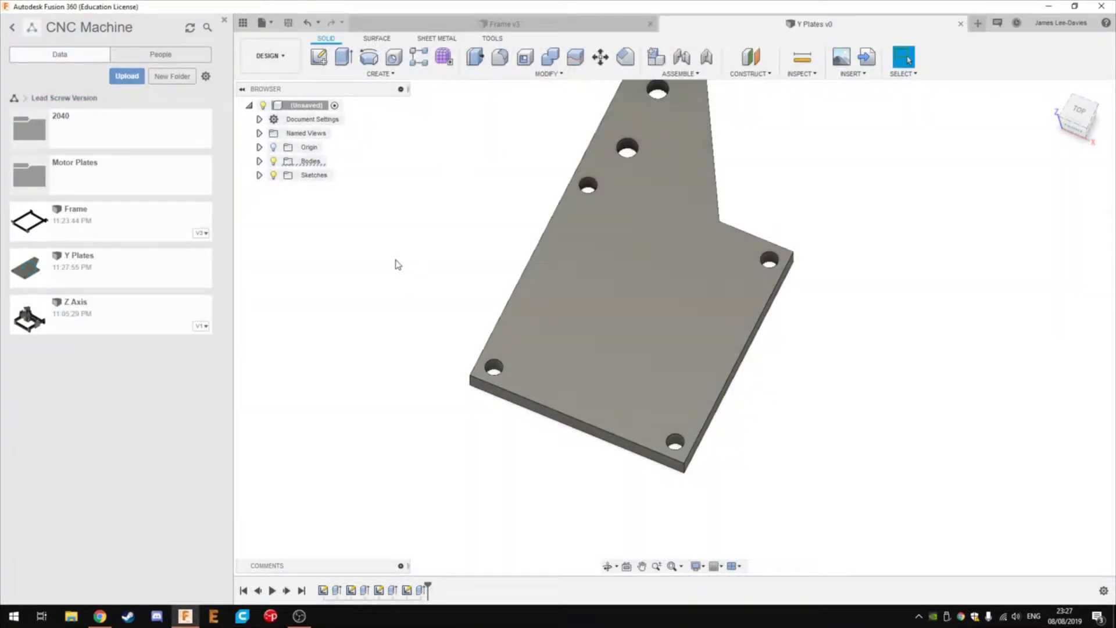
- In the Frame design, drag Y Plates from the Data Panel into the canvas
left_click(496, 23)
left_click_drag(374, 295, 524, 291)
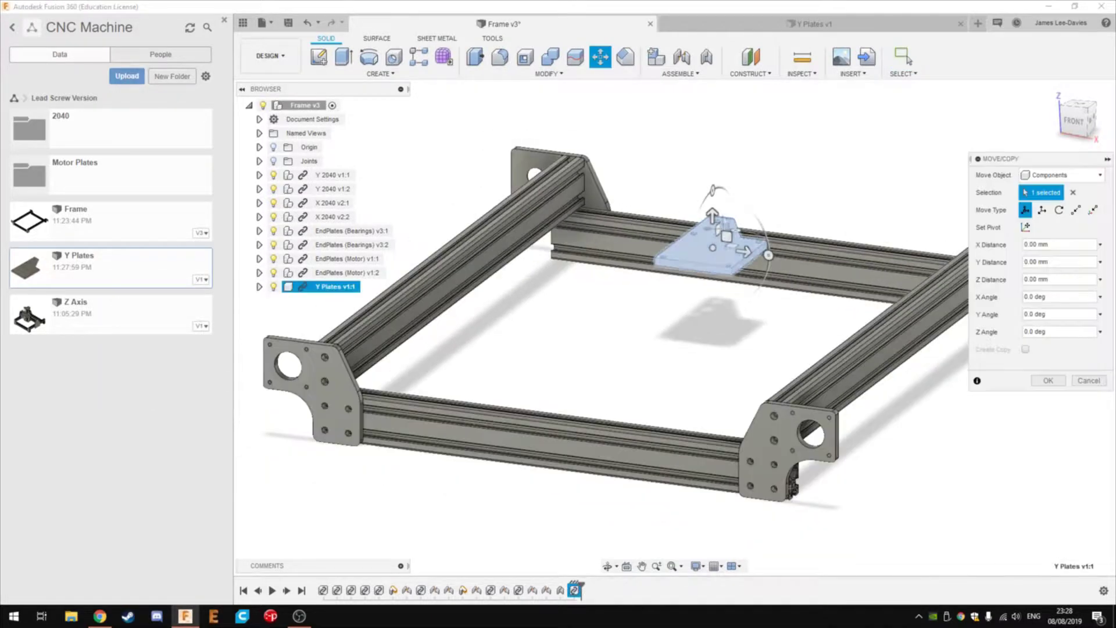
- Place the Y plate above the frame, add a centre joint origin and save
middle_click_drag(581, 290, 685, 289, "shift")
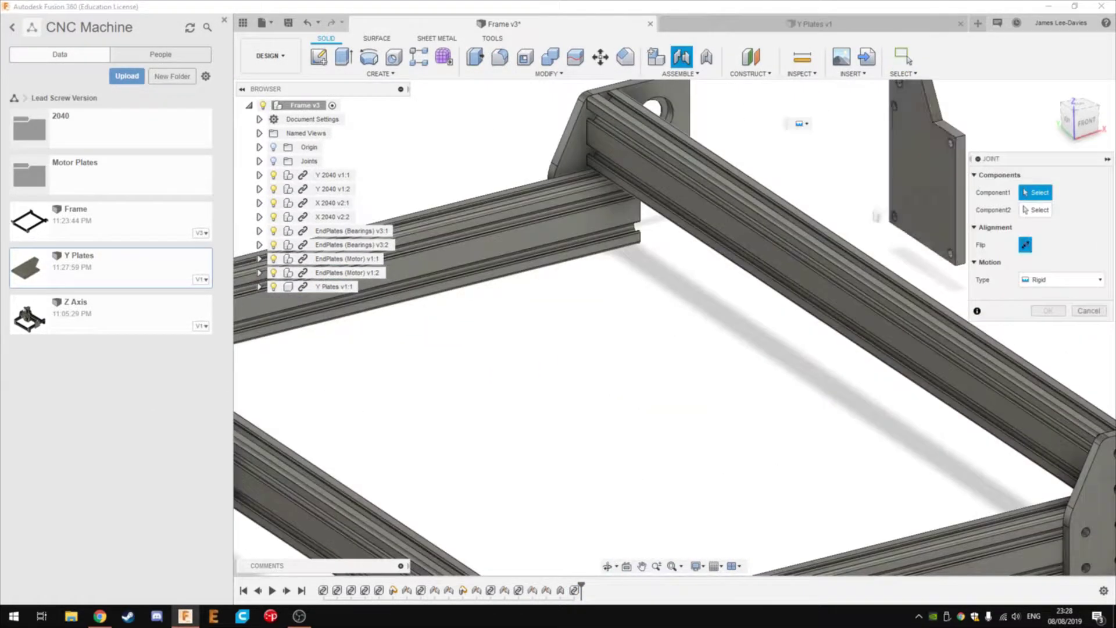
left_click(907, 58)
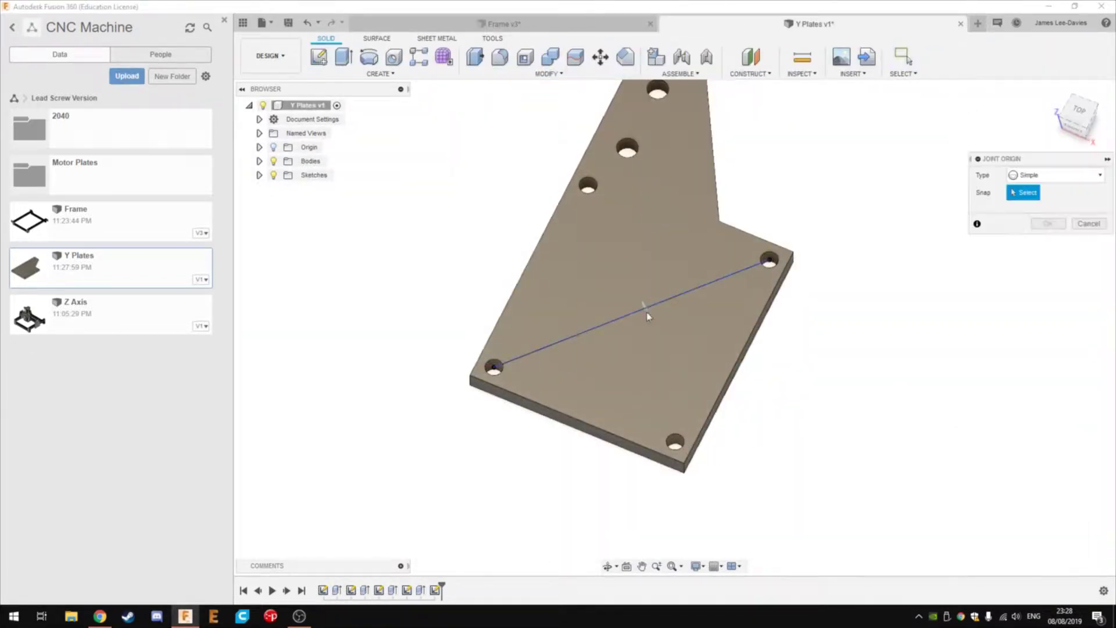
left_click(1034, 329)
key("ctrl+s")
- Back in Frame, update the root component to the latest Y Plates version
left_click(506, 24)
right_click(317, 107)
left_click(369, 256)
- Joint the Y plate's joint origin onto a point on the rail
key("j")
mouse_move(639, 291)
middle_mouse_down("shift")
mouse_move(842, 295)
mouse_move(552, 233)
middle_mouse_up("shift")
left_click(498, 241)
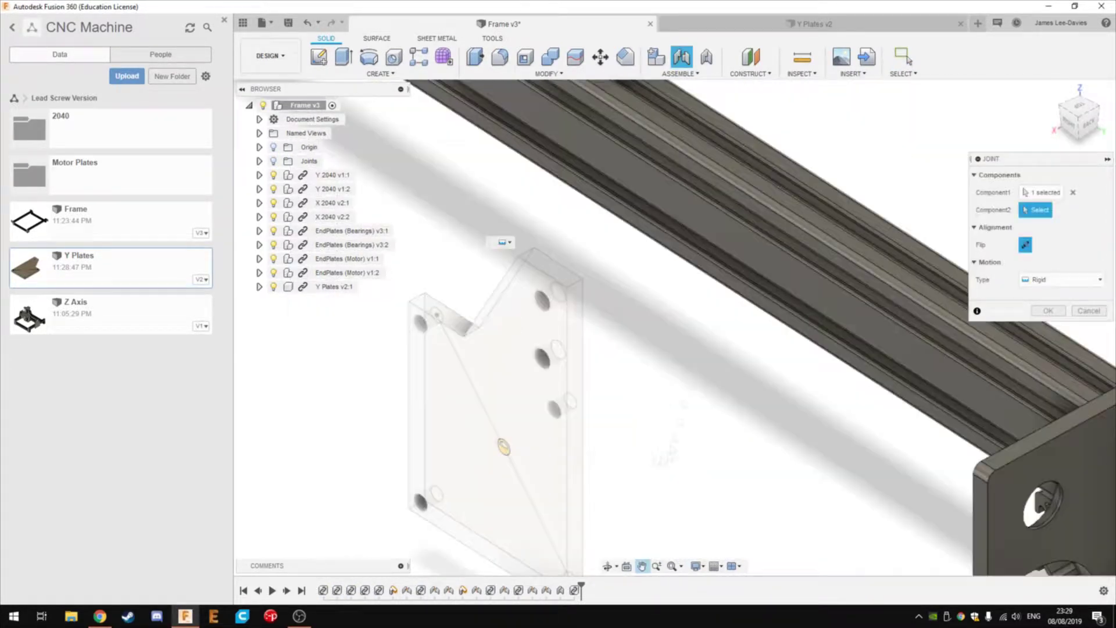
left_click(474, 375)
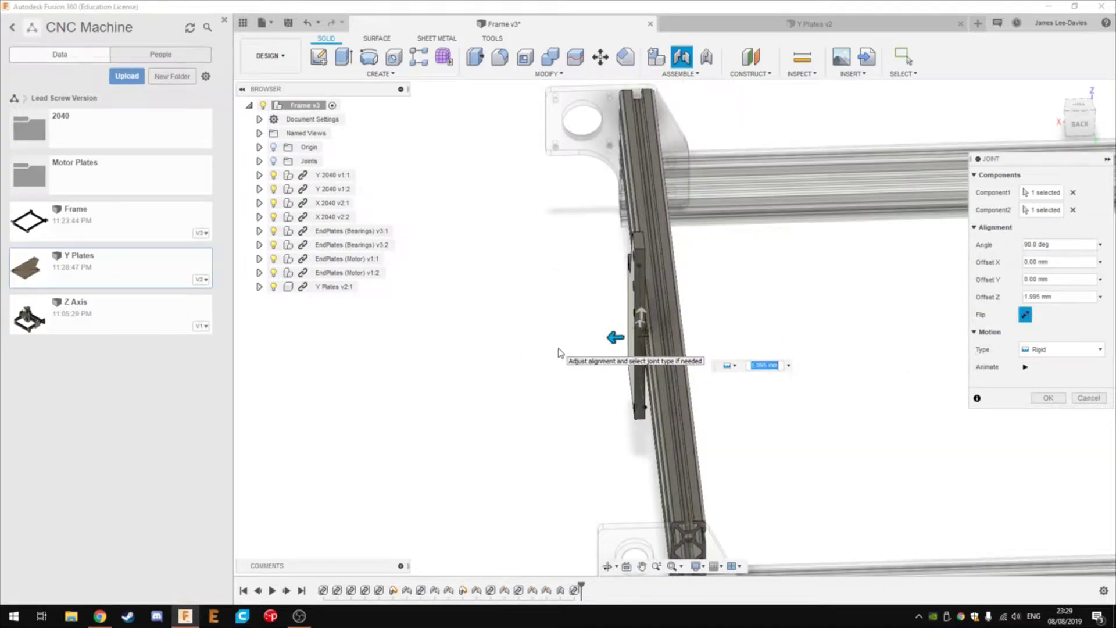
key("Return")
- Run Get All Latest on the Frame root component so it uses Y Plates v3
key("ctrl+Tab")
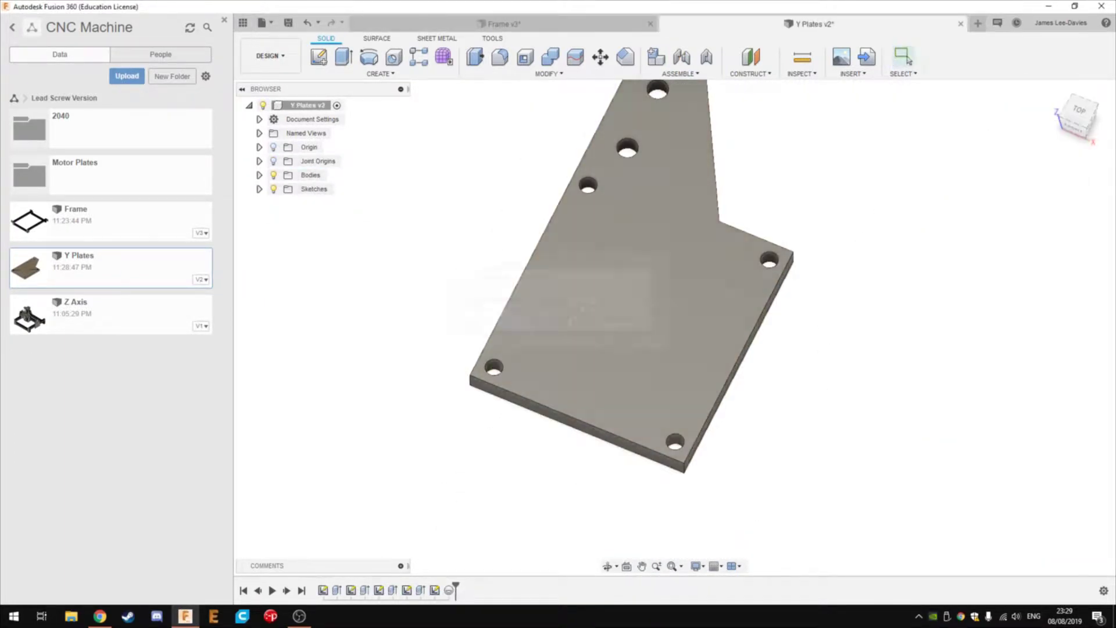
key("ctrl+Tab")
right_click(298, 105)
left_click(333, 249)
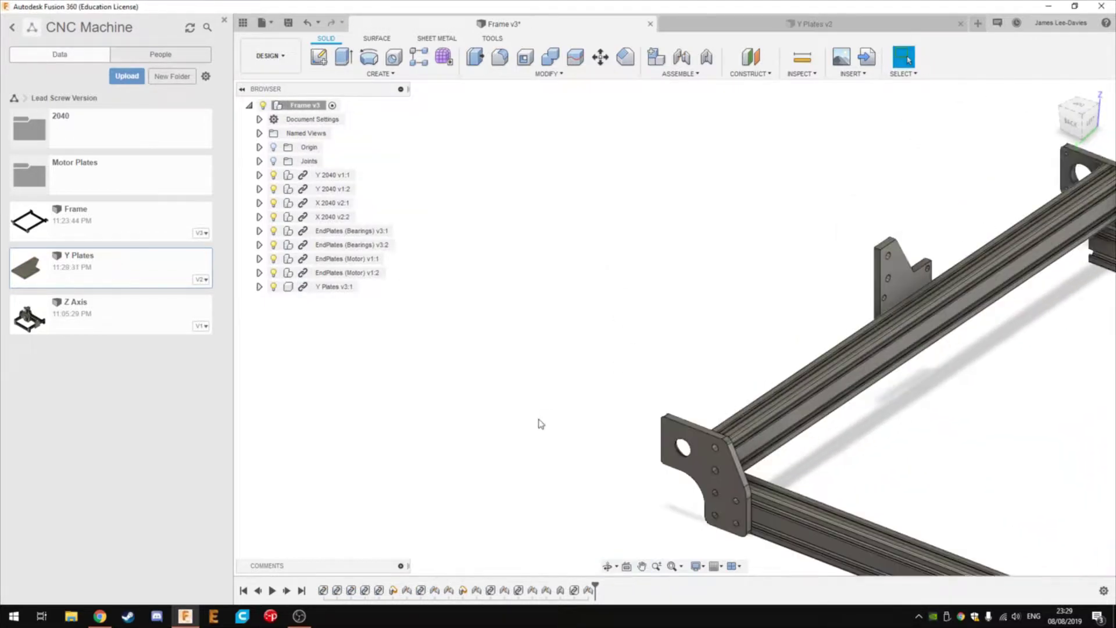
middle_click_drag(540, 424, 581, 407, "shift")
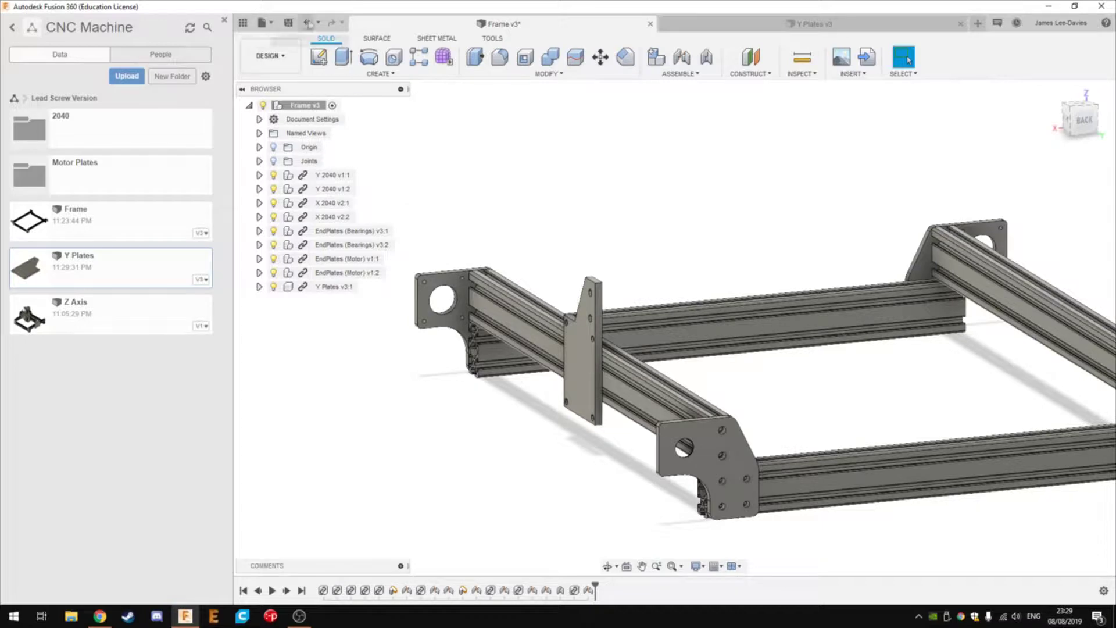
scroll(468, 367, "up", 3)
scroll(439, 391, "up", 3)
- Cancel the pending joint and rotate the Y plate with Move
key("j")
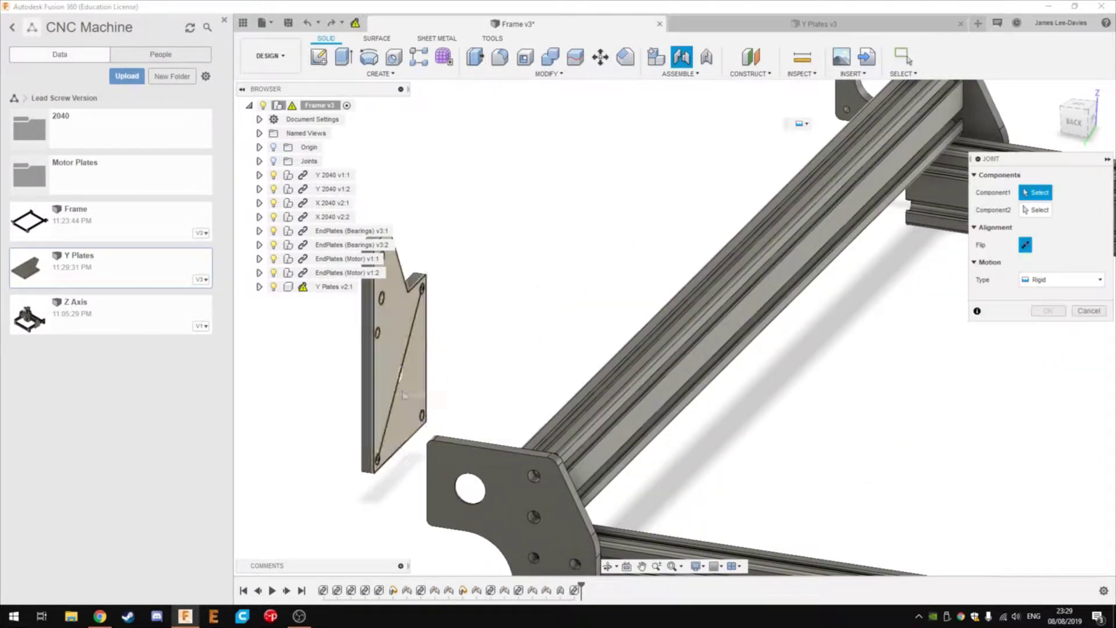
scroll(400, 374, "down", 3)
key("Escape")
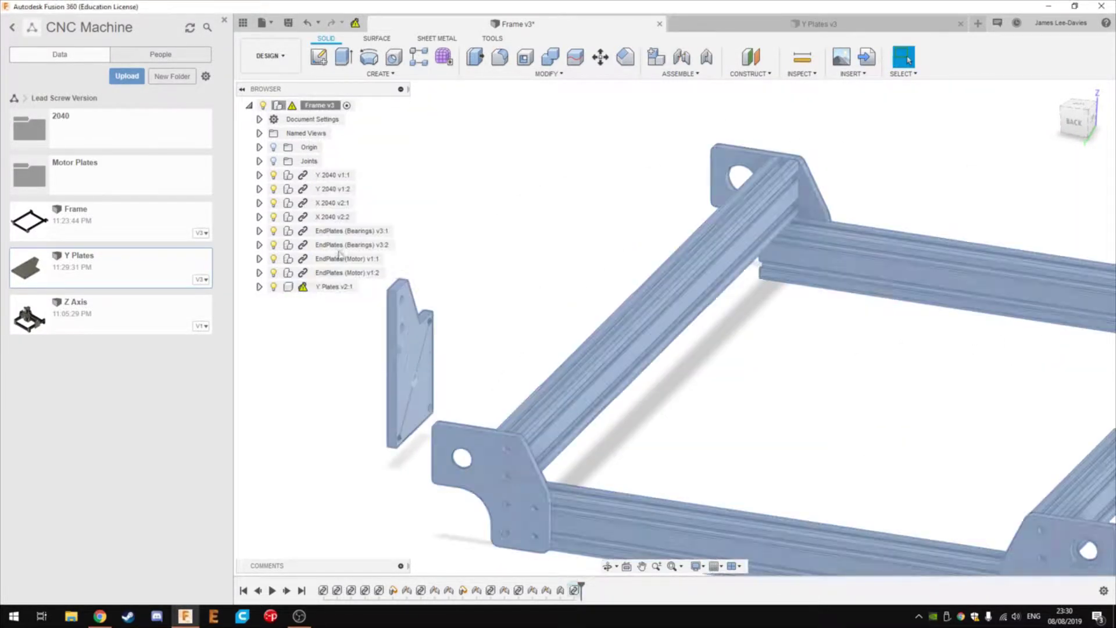
left_click(335, 287)
key("m")
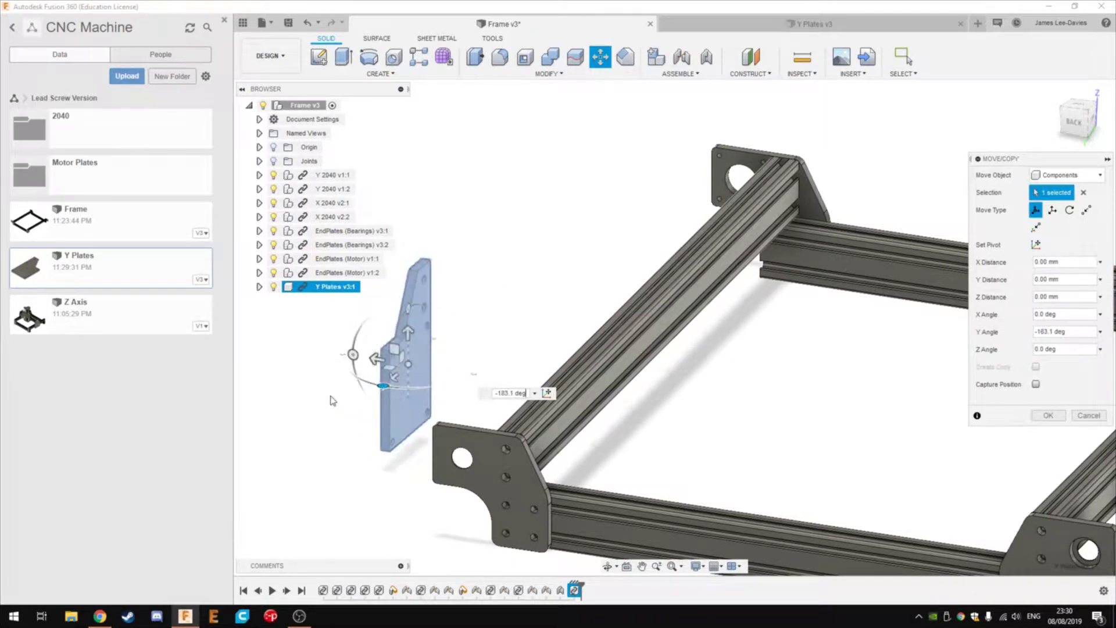
key("j")
key("Return")
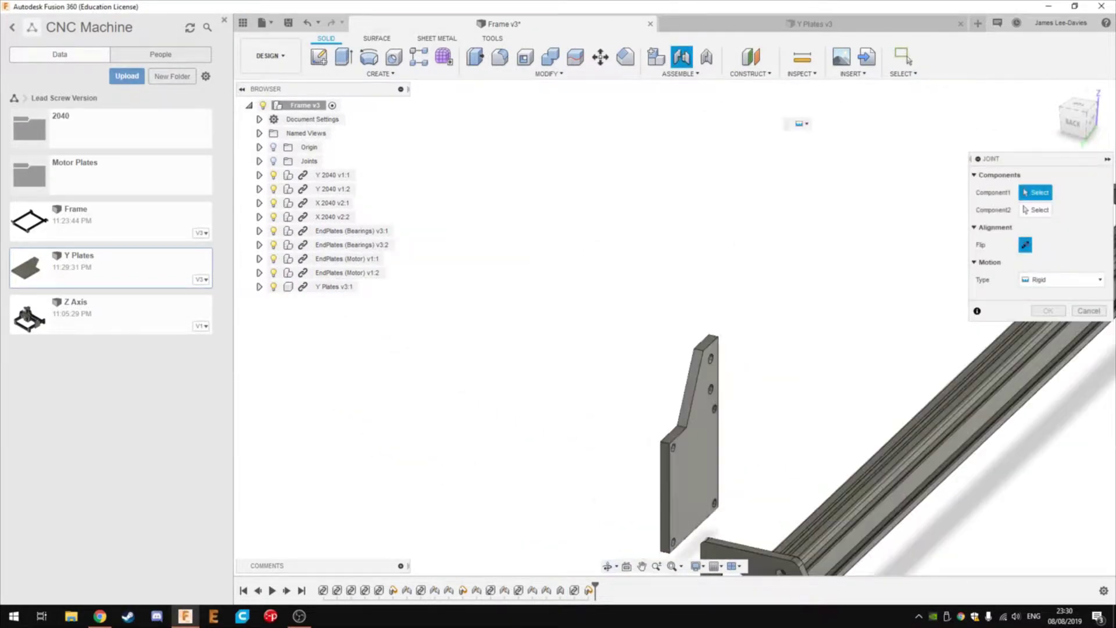
- Save the Y Plates design as a new version and return to Frame
key("Escape")
key("ctrl+Tab")
key("ctrl+s")
key("Return")
key("ctrl+Tab")
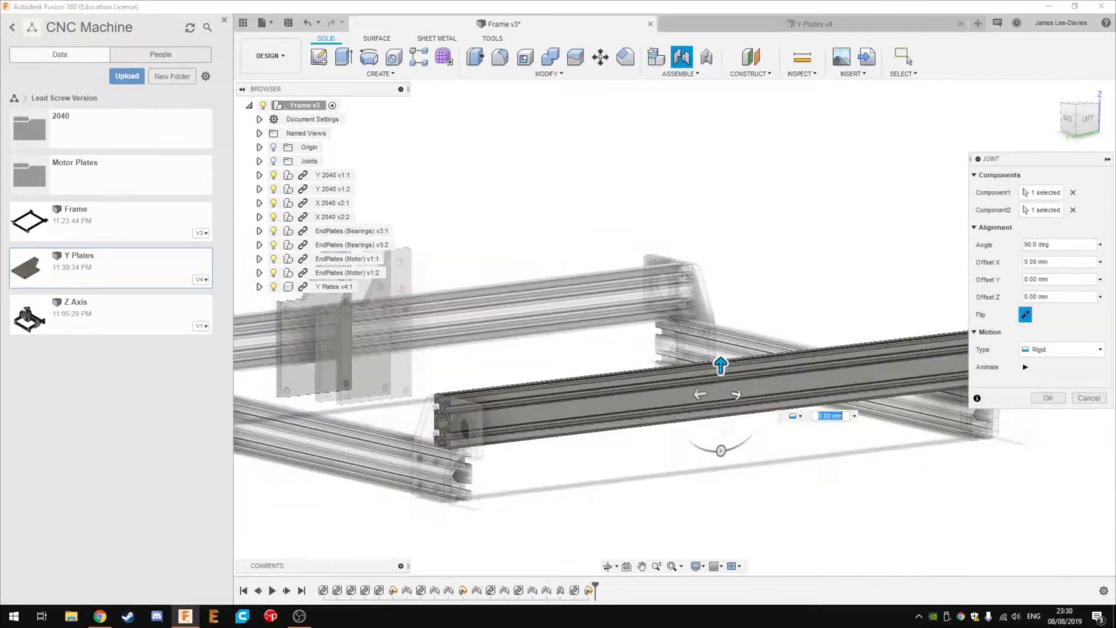
- Joint the Y plate at the rail's far end with Offset Y -214.884 mm
left_click_drag(720, 365, 849, 373)
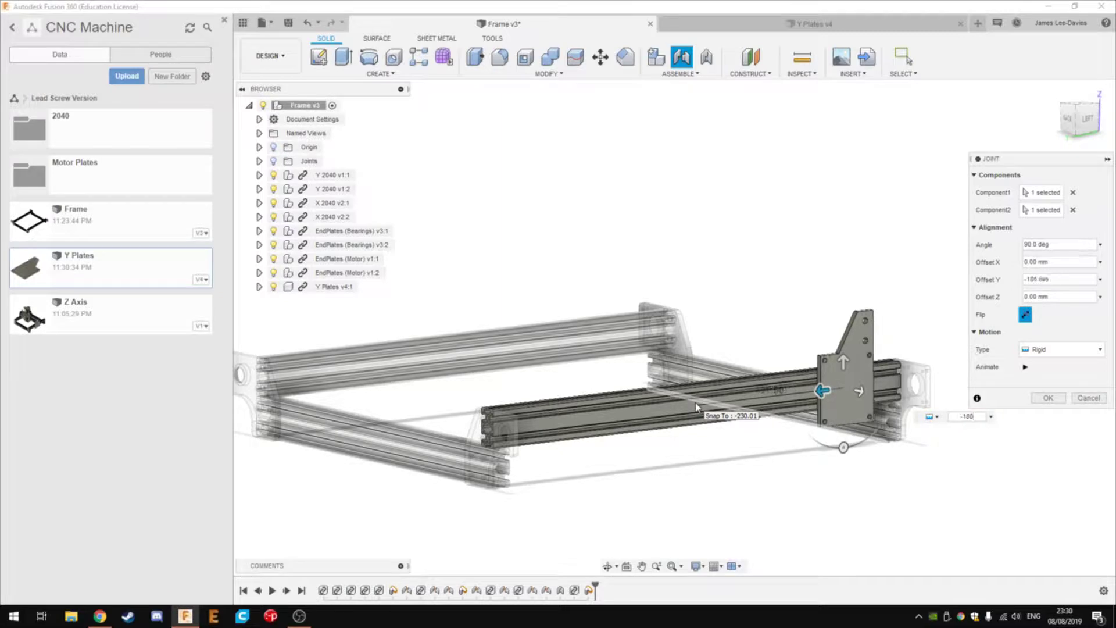
key("Return")
middle_click_drag(696, 407, 695, 420, "shift")
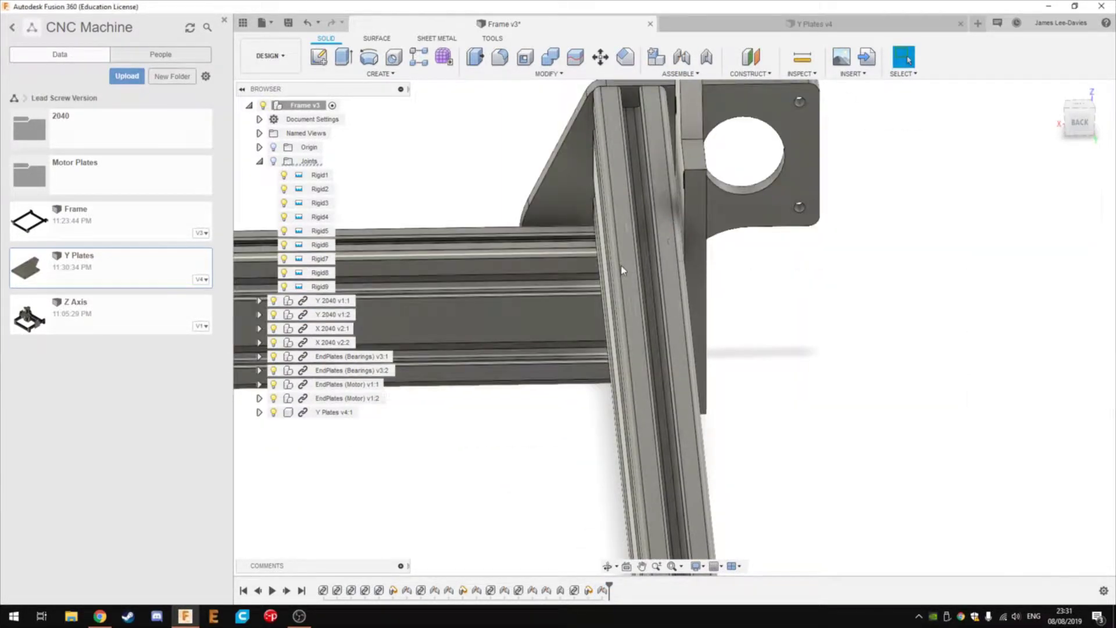
middle_click_drag(621, 270, 782, 448, "shift")
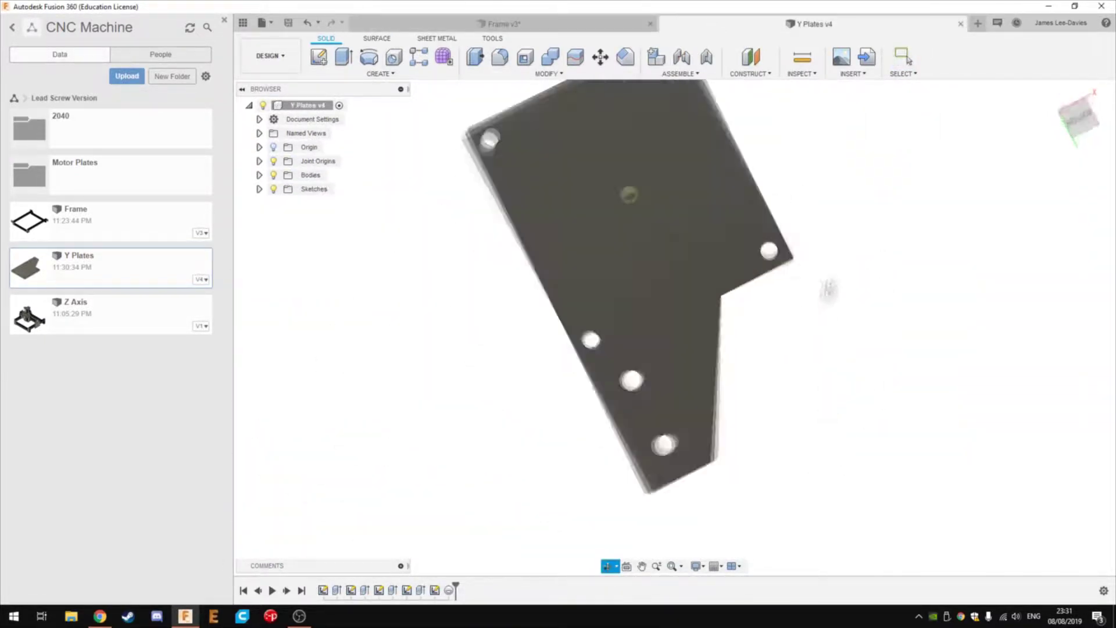
- In Y Plates, add a Joint Origin at the plate centre
left_click(645, 324)
left_click(680, 73)
left_click(686, 150)
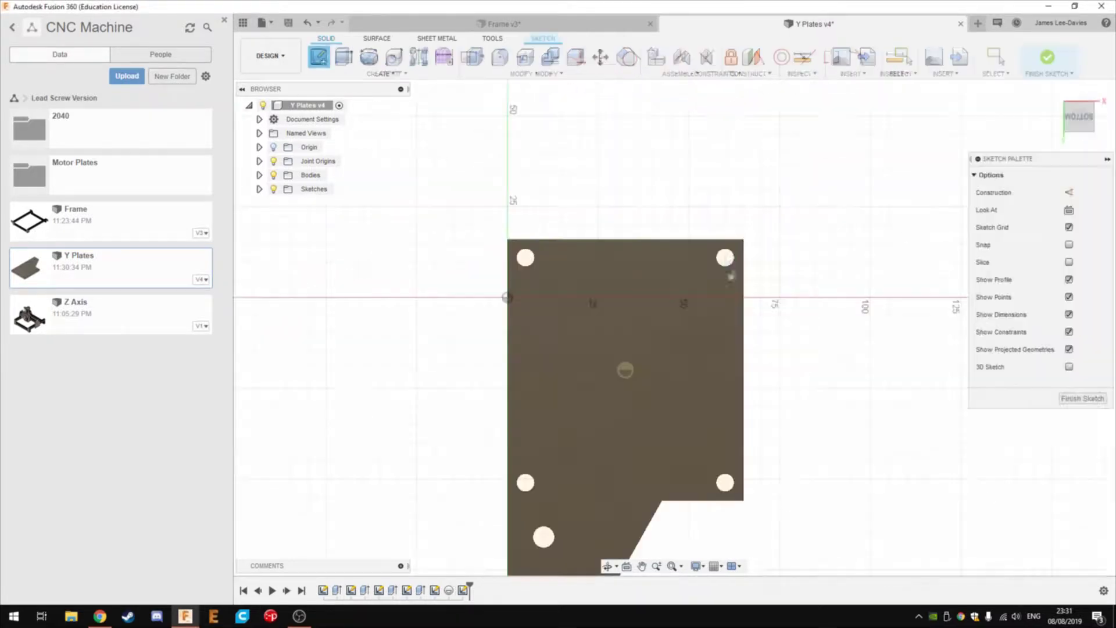
left_click(1047, 57)
left_click(681, 74)
left_click(663, 131)
left_click(669, 216)
middle_click_drag(868, 309, 824, 251, "shift")
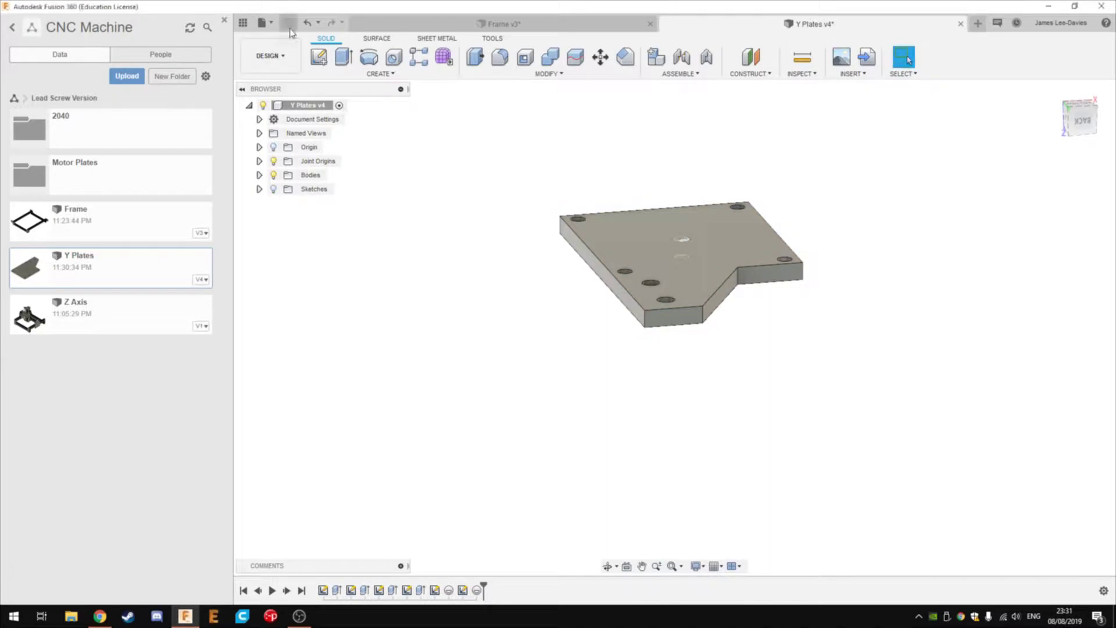
left_click(501, 24)
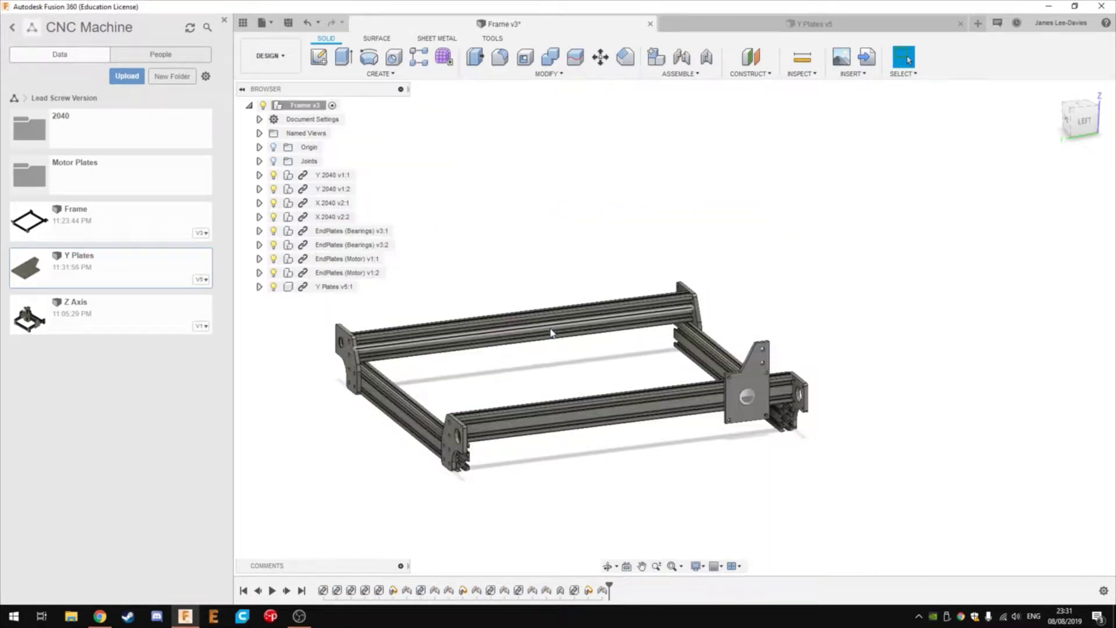
- Insert a second Y plate, rotate it and joint it to the opposite rail
left_click_drag(144, 298, 532, 355)
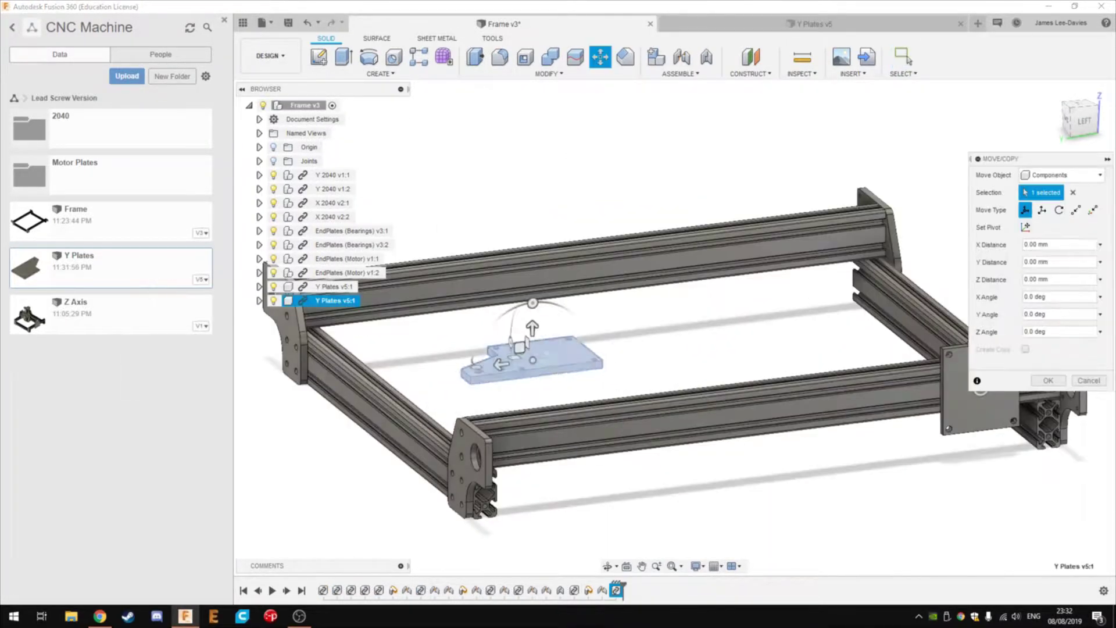
left_click_drag(630, 350, 518, 361)
key("Return")
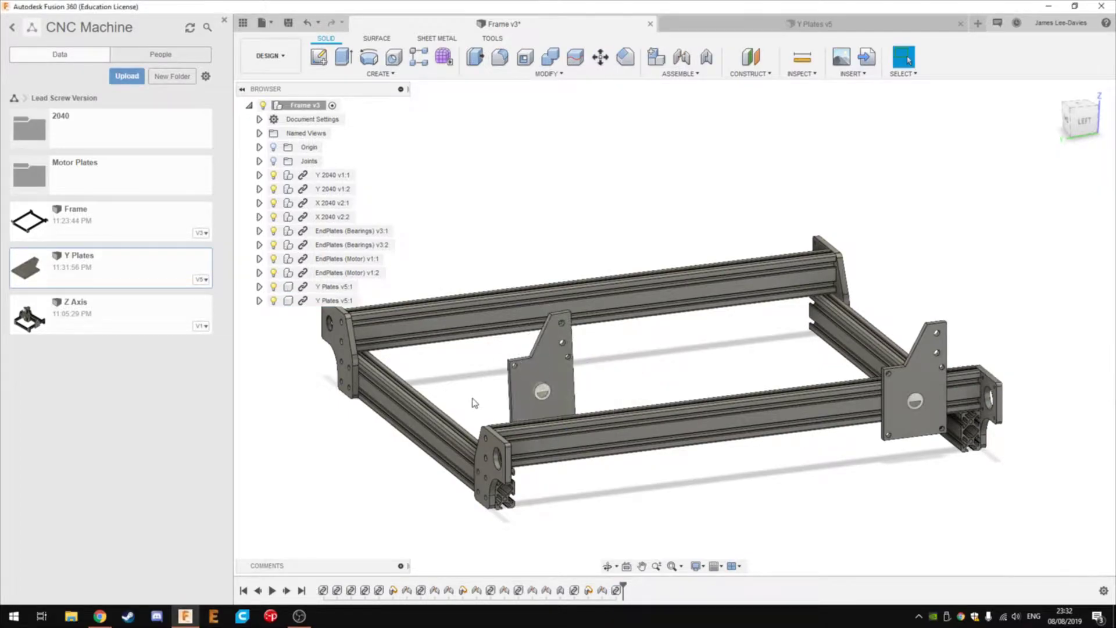
key("j")
left_click(532, 384)
left_click(594, 370)
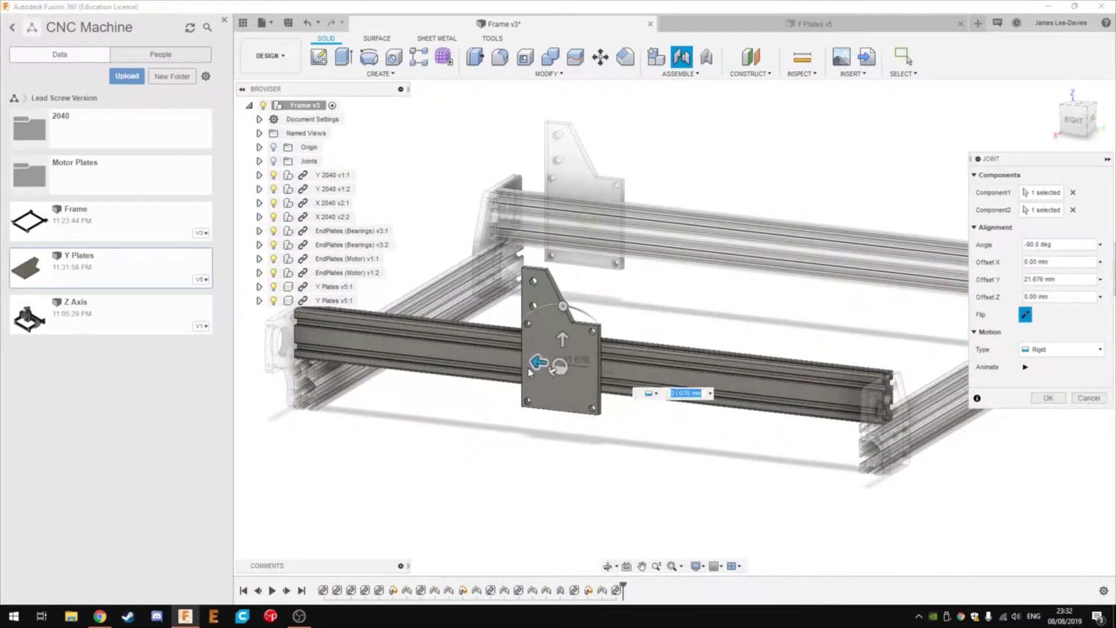
key("Return")
- Insert an X 2040 rail from the 2040 folder and joint its end to the plate hole
double_click(97, 130)
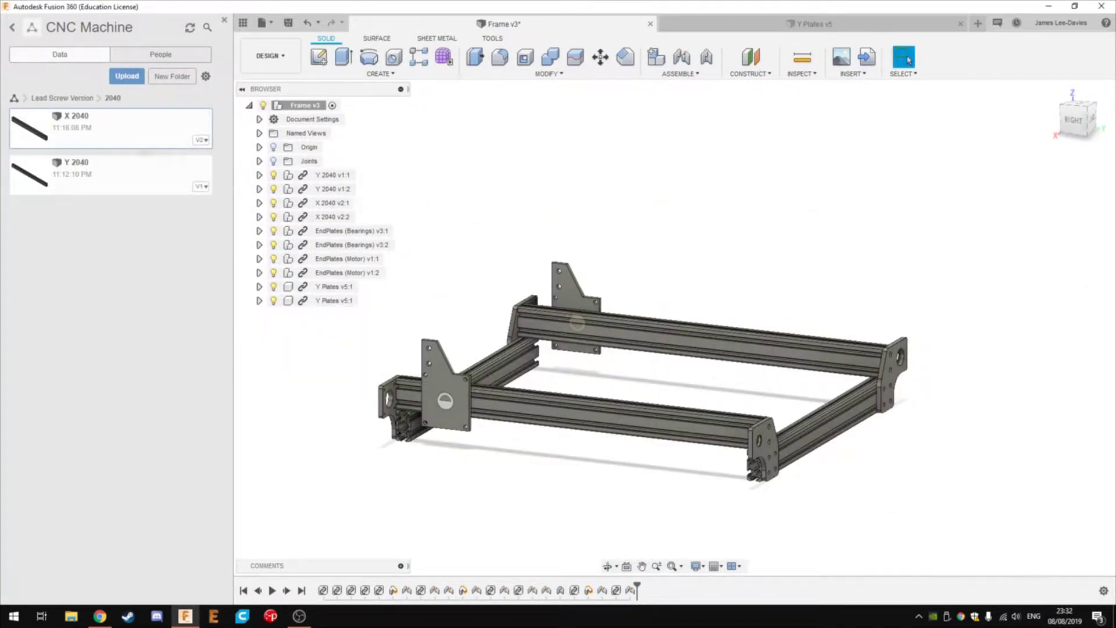
key("Return")
scroll(697, 326, "up", 5)
key("j")
left_click(811, 374)
middle_click_drag(811, 374, 582, 326, "shift")
scroll(673, 192, "up", 5)
left_click(673, 189)
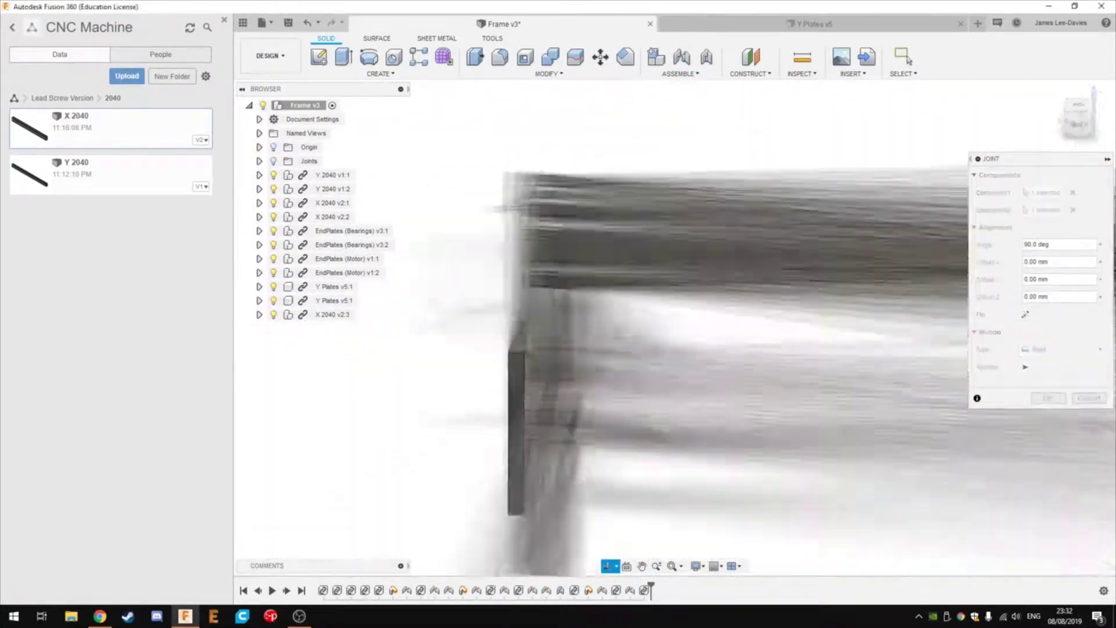
key("Return")
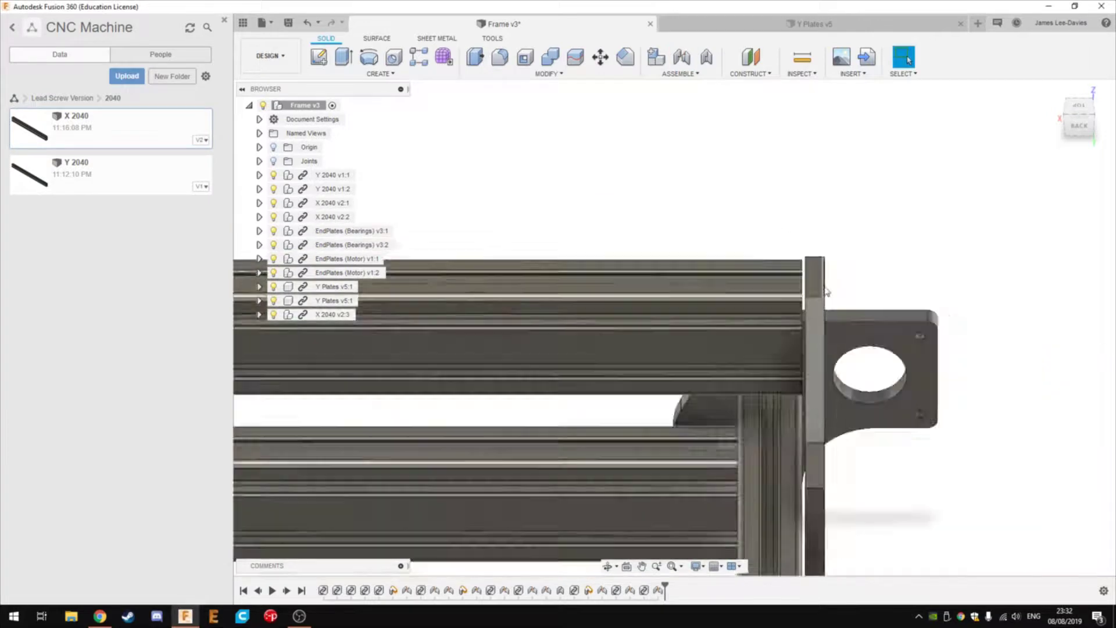
- Save the Frame design
key("ctrl+s")
key("Return")
middle_click_drag(643, 212, 530, 364, "shift")
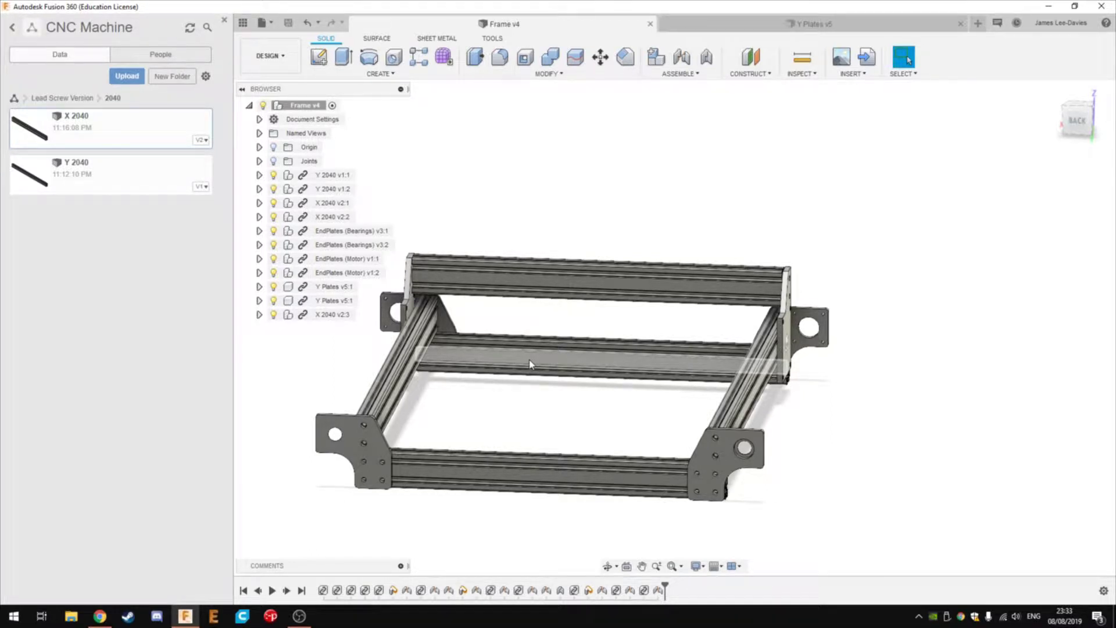
- Apply a small Move in the Frame, then switch to the Y Plates design
key("m")
key("Return")
mouse_move(628, 326)
middle_mouse_down("shift")
mouse_move(615, 336)
mouse_move(580, 482)
middle_mouse_up("shift")
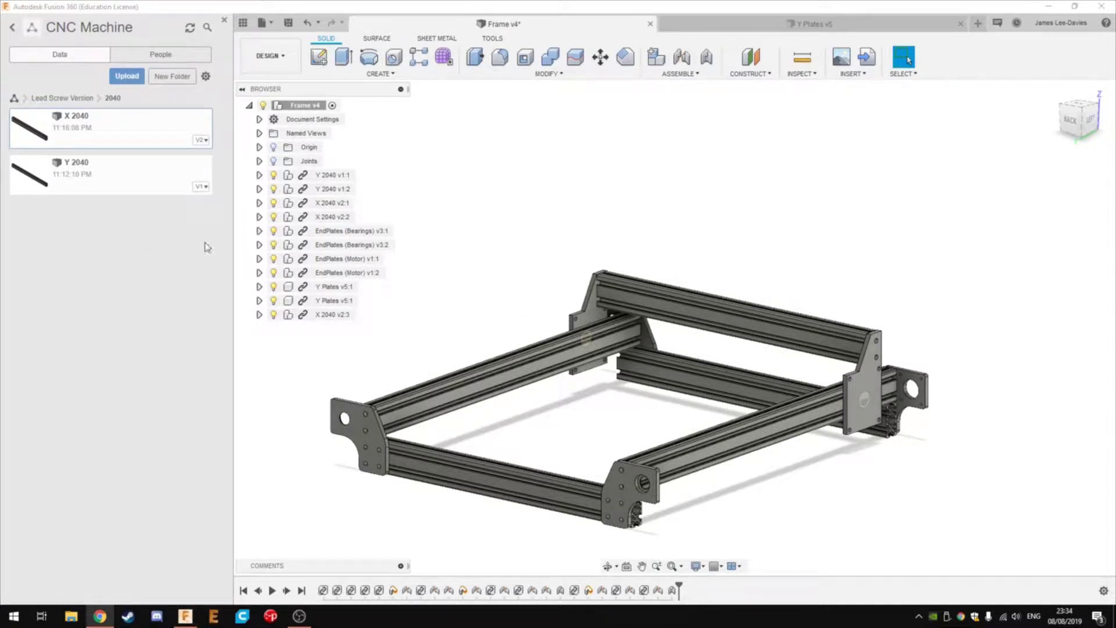
key("ctrl+Tab")
key("ctrl+Tab")
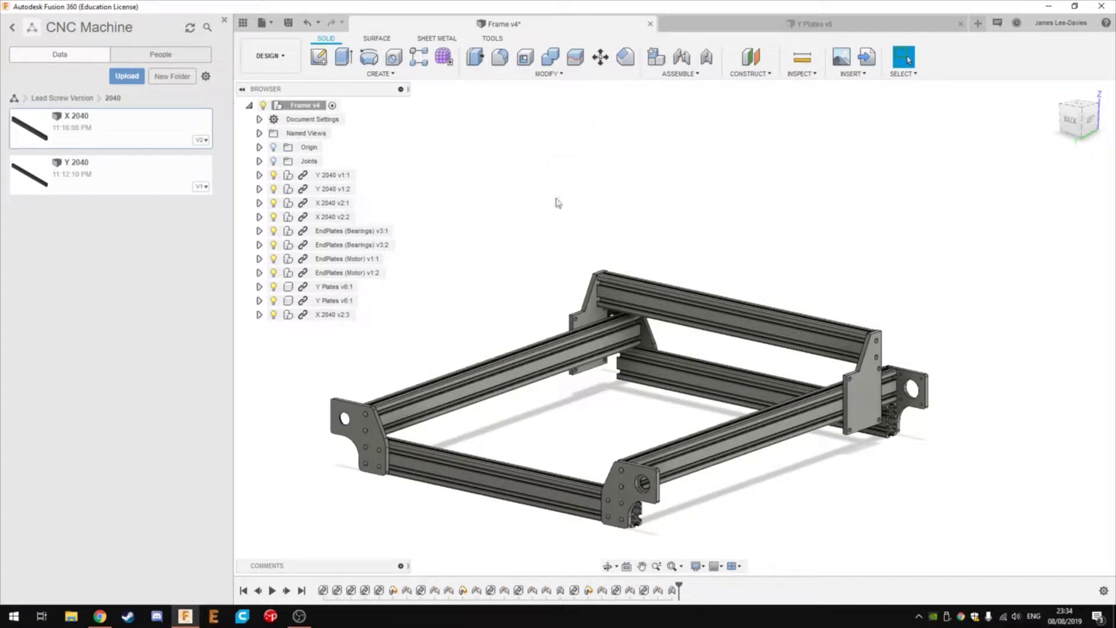
middle_click_drag(498, 302, 641, 313, "shift")
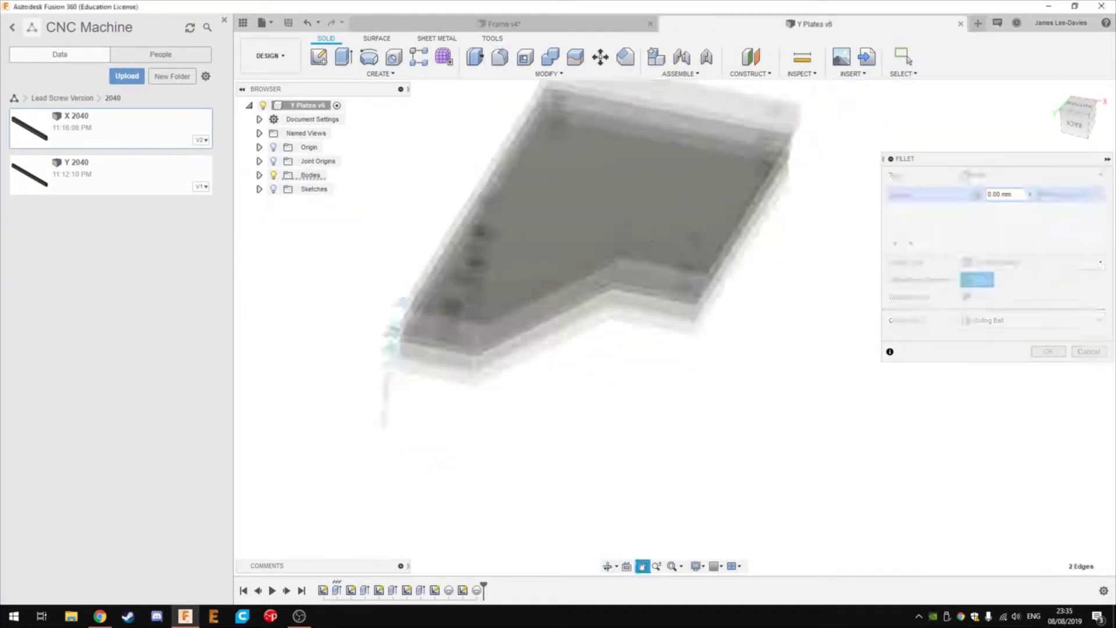
- Select two corner edges of the Y plate for the fillet
left_click(695, 343)
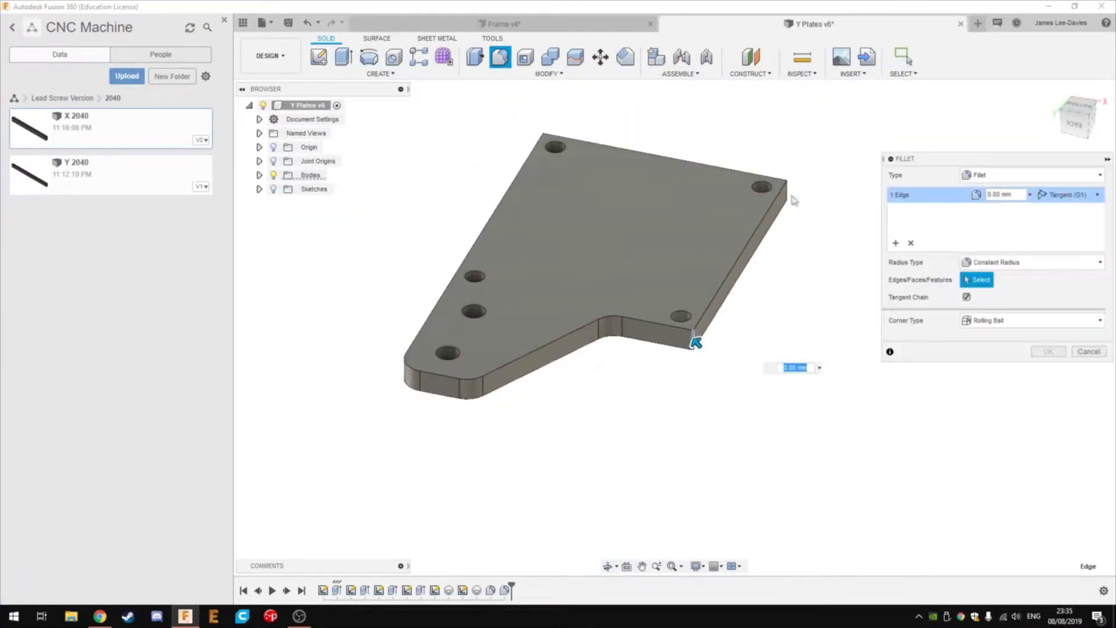
middle_click_drag(696, 343, 343, 236, "shift")
left_click(343, 236)
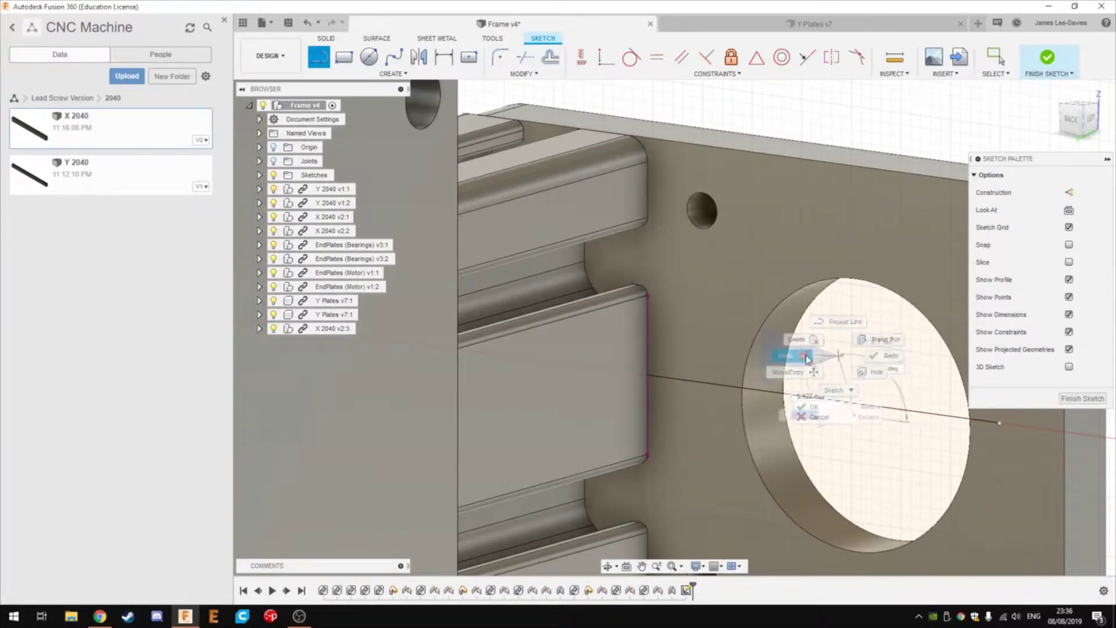
- Trim the plate sketch, then copy Lead Nut from Z Axis into Lead Screw Version
left_click(806, 356)
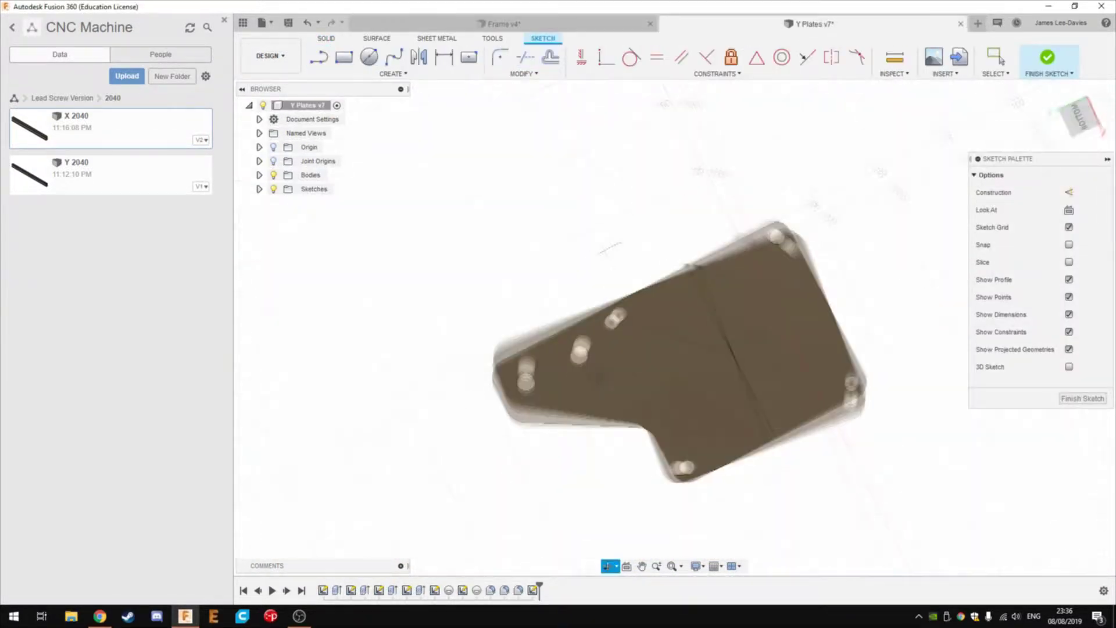
middle_click_drag(582, 320, 639, 326, "shift")
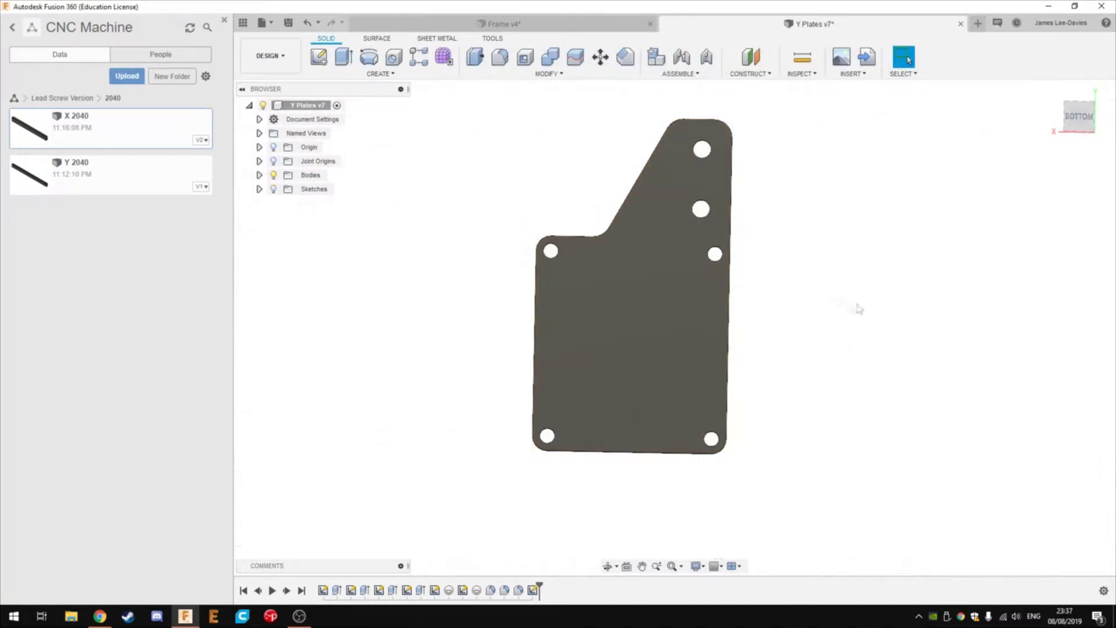
left_click(91, 283)
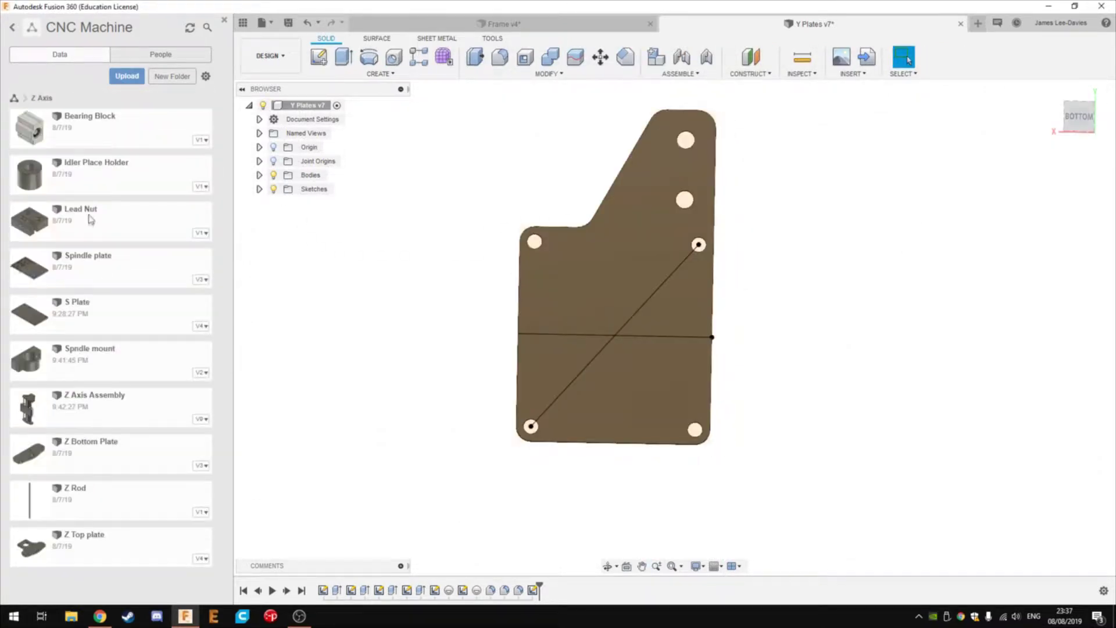
left_click(104, 310)
left_click(735, 424)
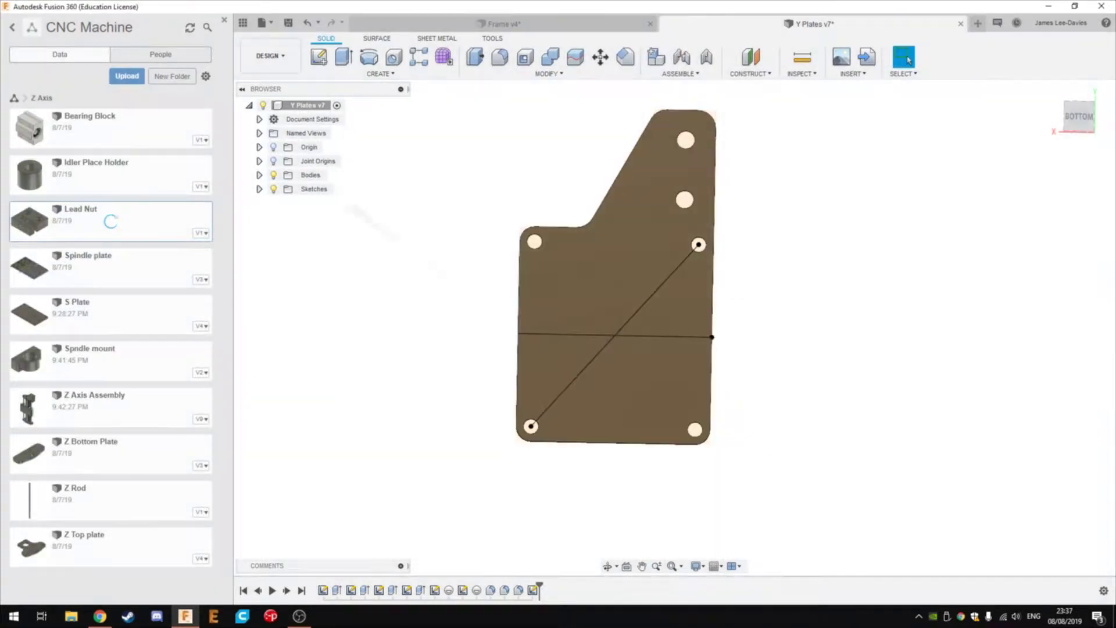
- Insert the Lead Nut into the Y plate design and rotate it into position
left_click(157, 311)
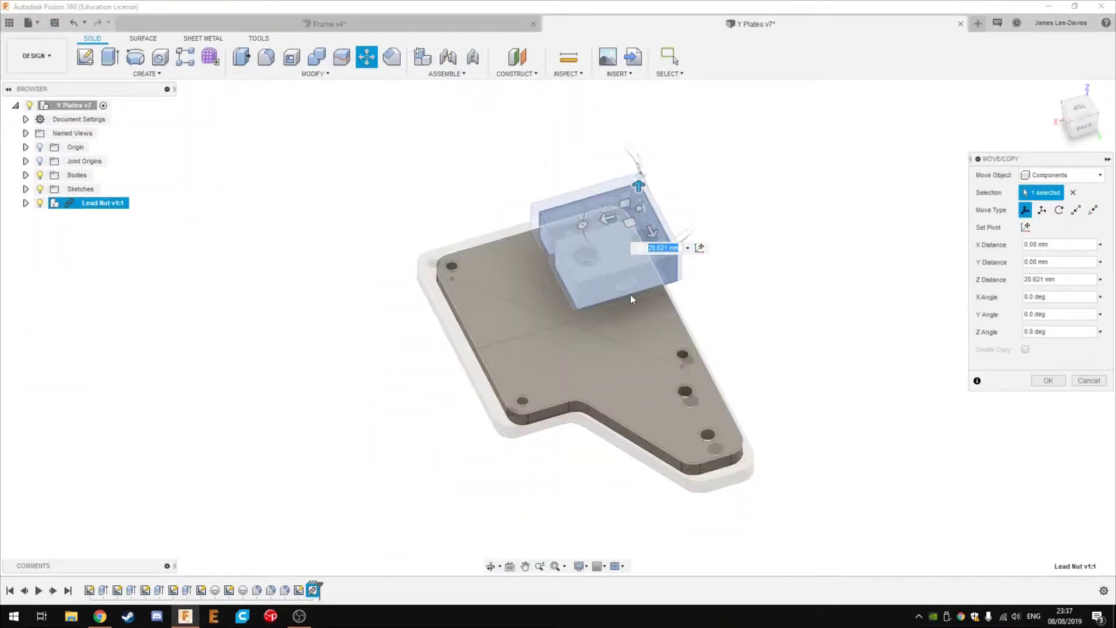
key("Return")
left_click(102, 203)
key("m")
left_click_drag(698, 233, 665, 272)
key("Return")
- Capture the nut's position and rigidly joint it to the plate's underside
mouse_move(591, 307)
middle_mouse_down("shift")
mouse_move(657, 192)
mouse_move(675, 60)
middle_mouse_up("shift")
key("j")
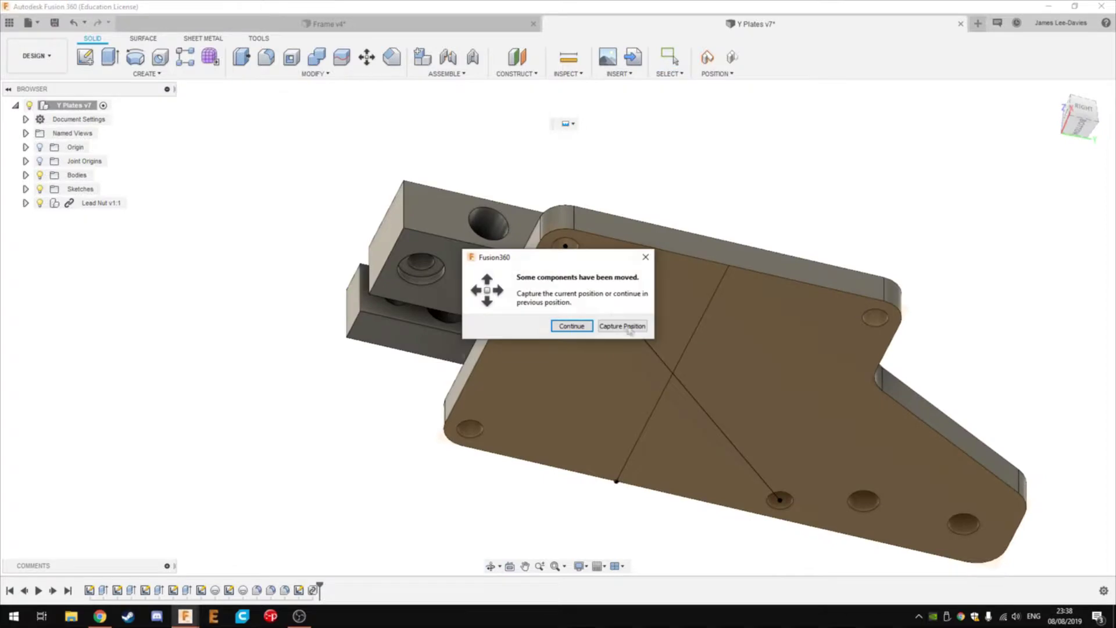
left_click(653, 324)
mouse_move(651, 324)
middle_mouse_down("shift")
mouse_move(593, 407)
mouse_move(593, 451)
mouse_move(649, 488)
middle_mouse_up("shift")
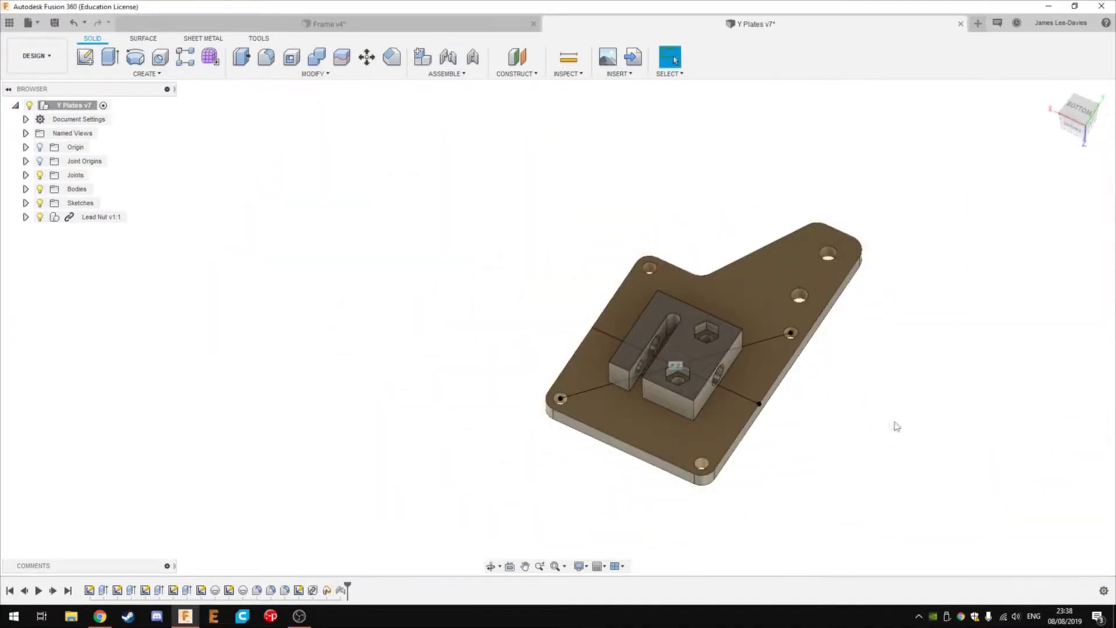
scroll(681, 384, "up", 5)
scroll(692, 392, "down", 2)
key("e")
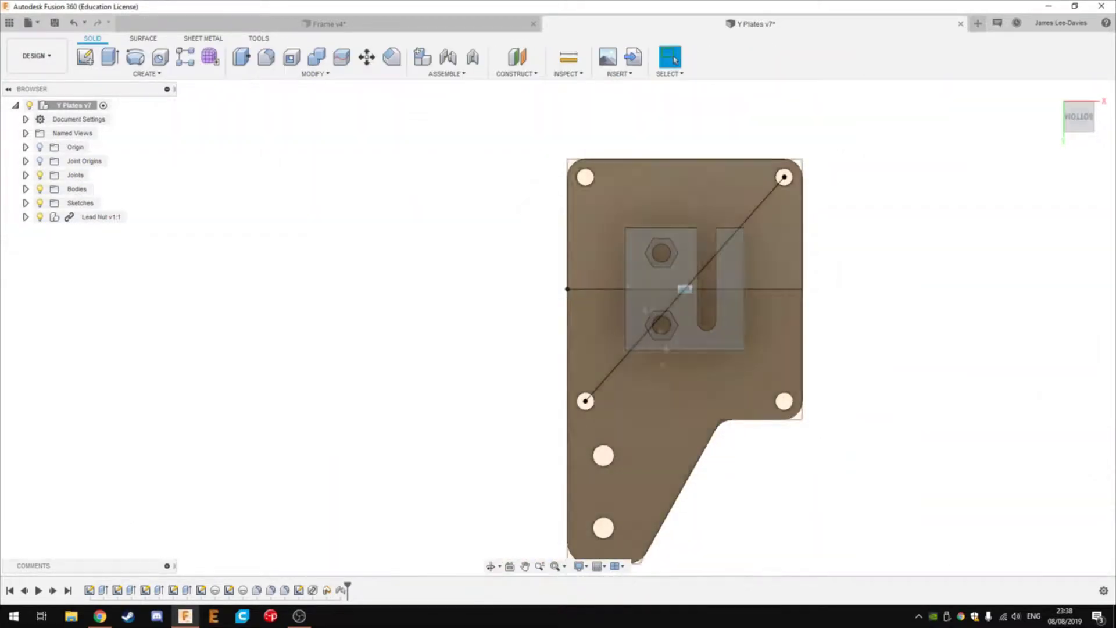
left_click(26, 203)
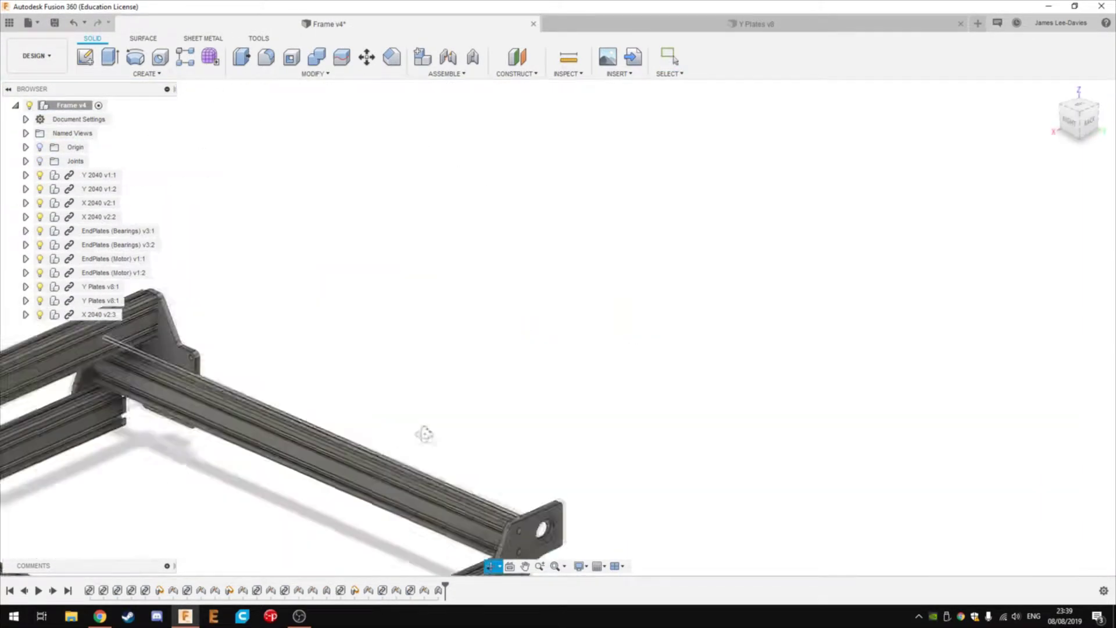
- Delete the extra Y Plates occurrence from Frame v4
left_click(98, 301)
key("Delete")
key("Return")
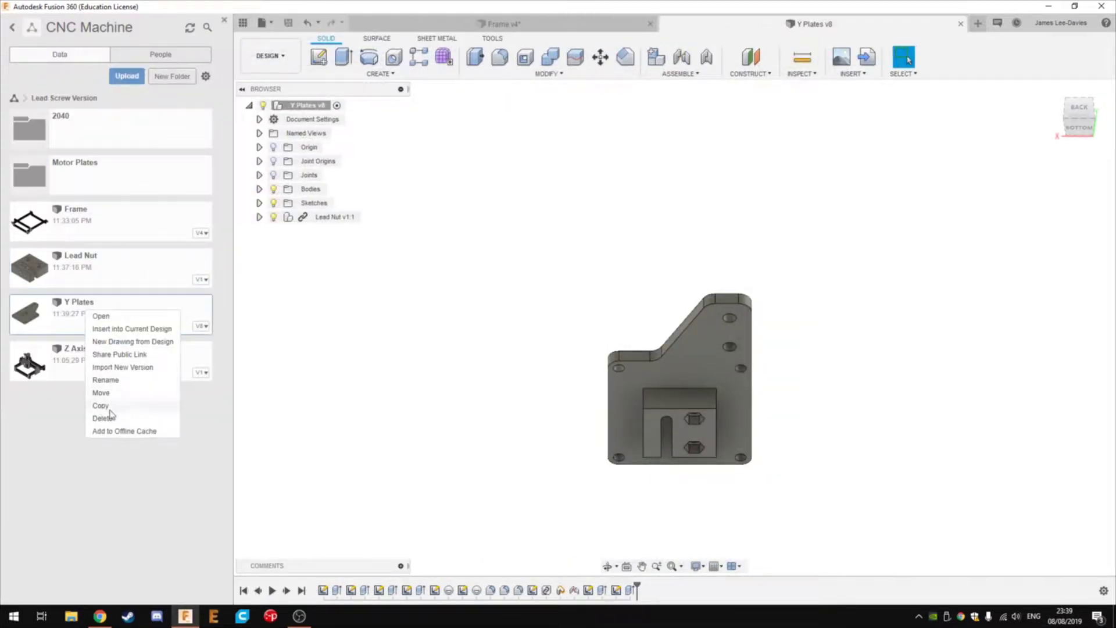
- Copy the Y Plates design, open the copy as Y Plates Left and start a body mirror
left_click(101, 405)
left_click(734, 423)
right_click(93, 359)
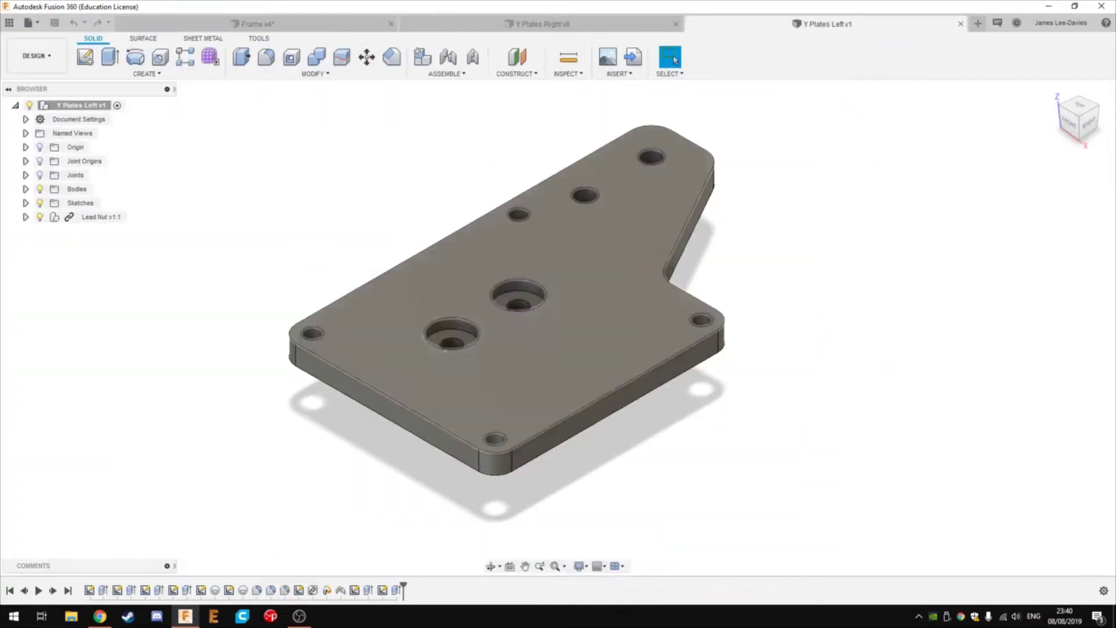
left_click(94, 353)
- Mirror the Y plate body across the chosen plane
left_click(1047, 169)
left_click(1024, 186)
left_click(506, 291)
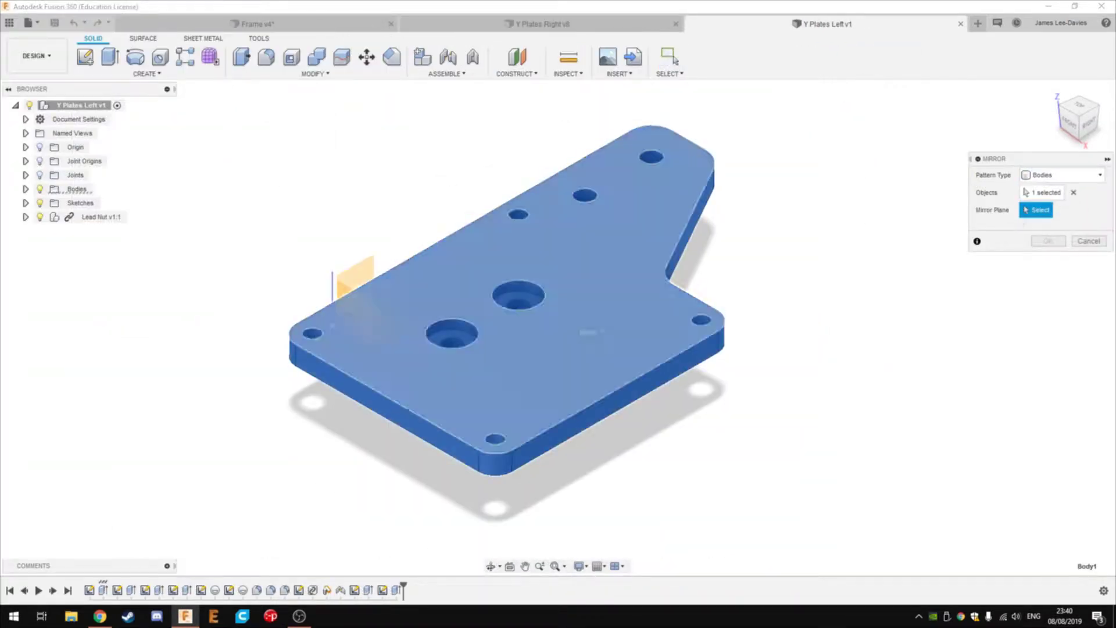
left_click(1089, 239)
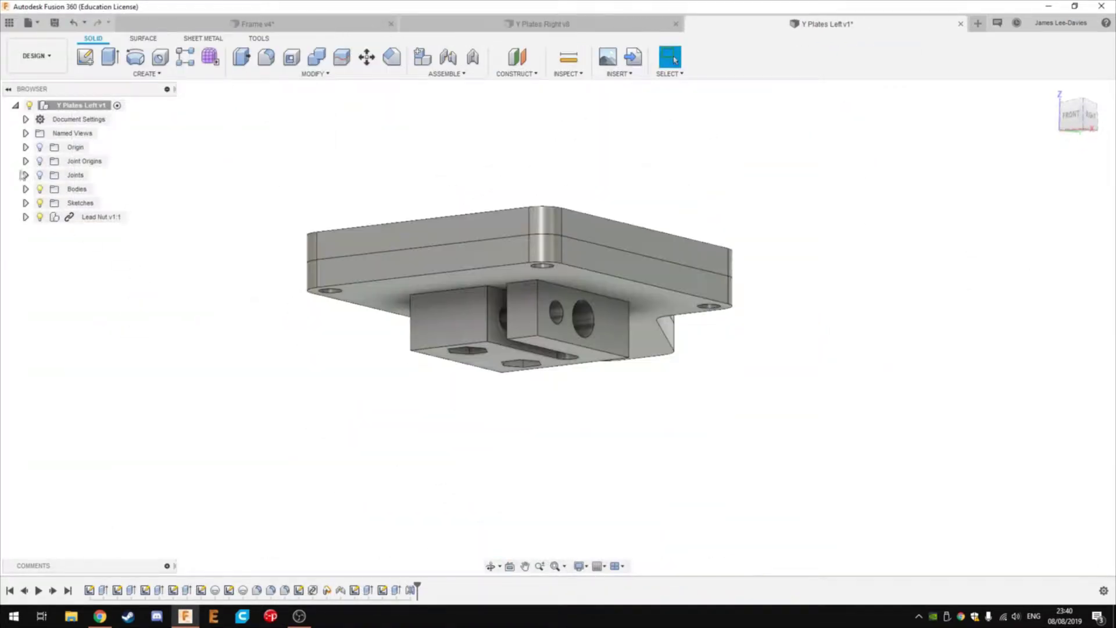
- Delete the lead nut's joint and the original, unmirrored plate body
key("Delete")
left_click(25, 175)
left_click(87, 203)
key("Delete")
left_click(515, 326)
left_click(73, 23)
left_click(86, 191)
key("Delete")
middle_click_drag(354, 326, 337, 301, "shift")
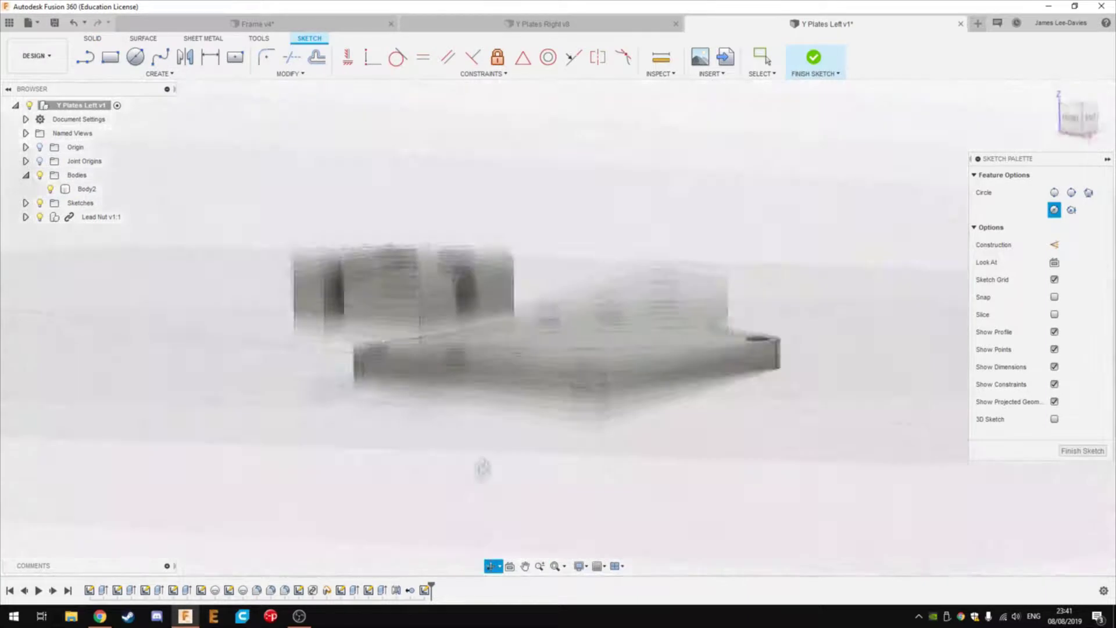
- Rigidly rejoint the Lead Nut to the mirrored plate and add a 12 mm hole
right_click(86, 231)
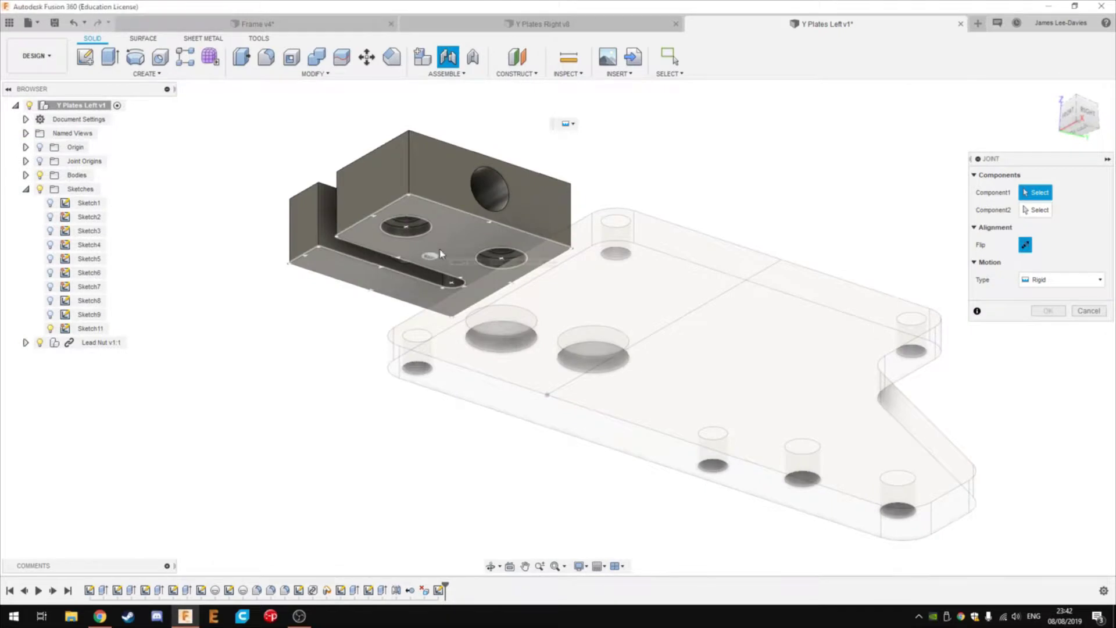
left_click(1048, 397)
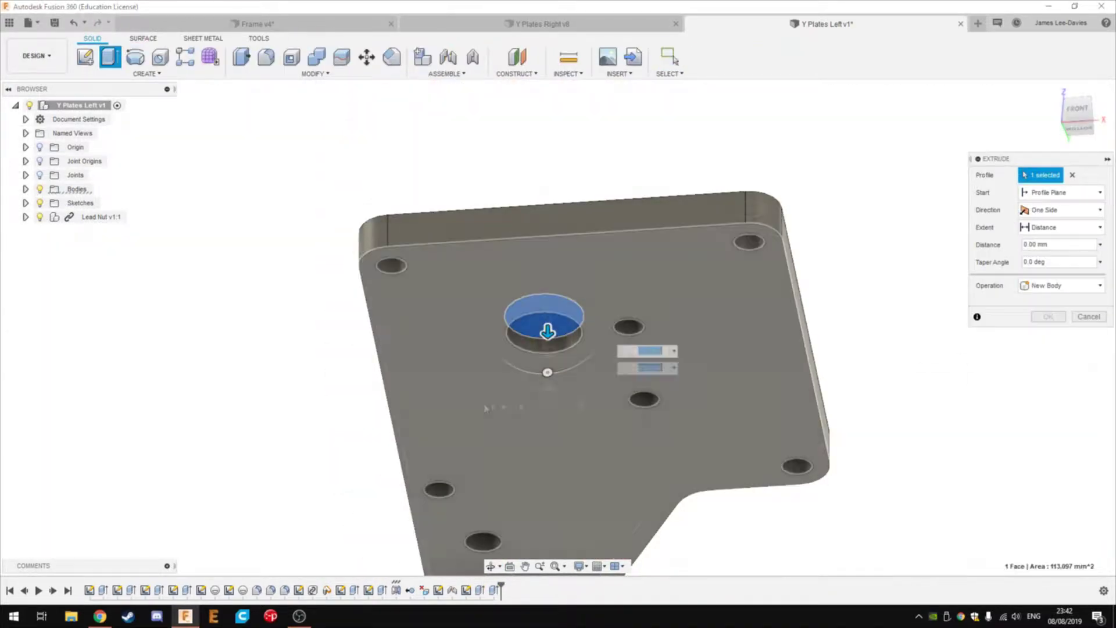
type("12")
key("Return")
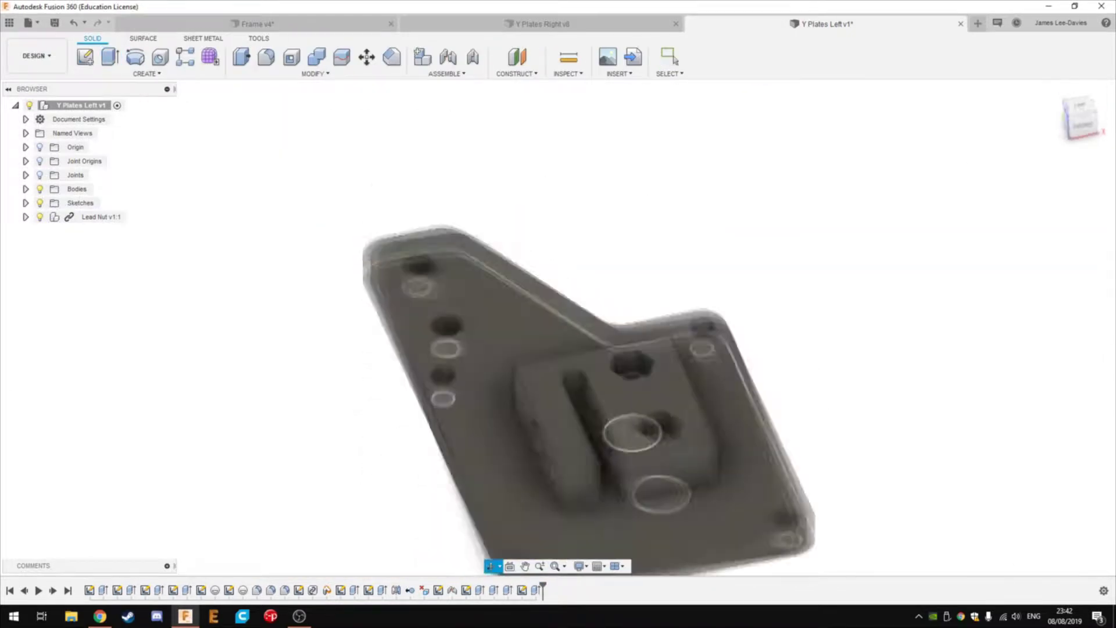
left_click(333, 28)
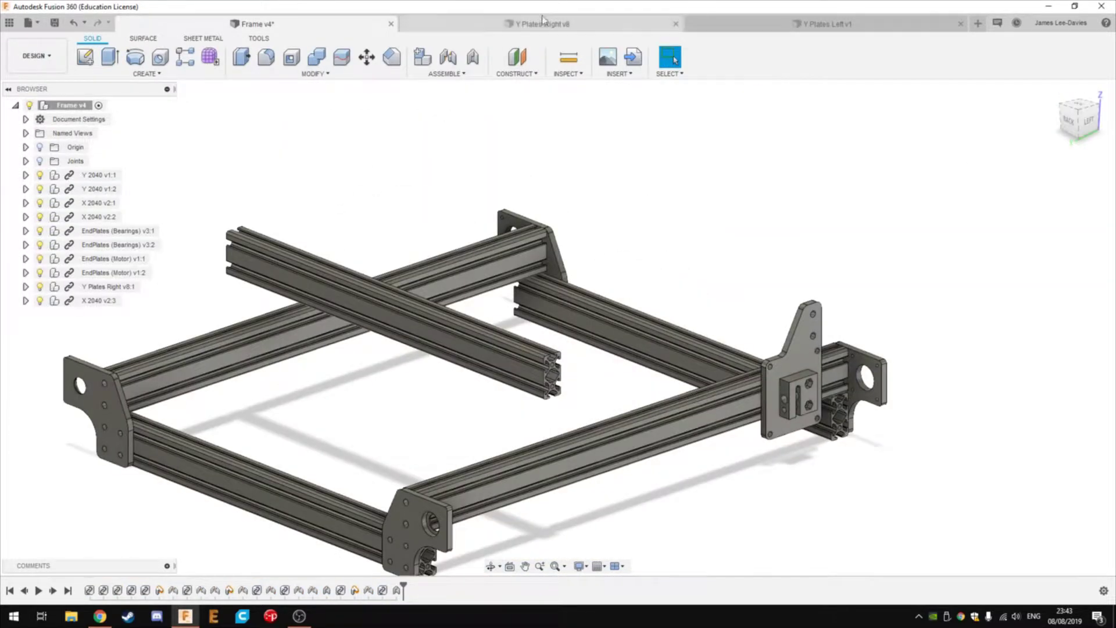
- Insert Y Plates Left into the Frame and rigidly joint its holes to the 2040 rails
left_click(9, 23)
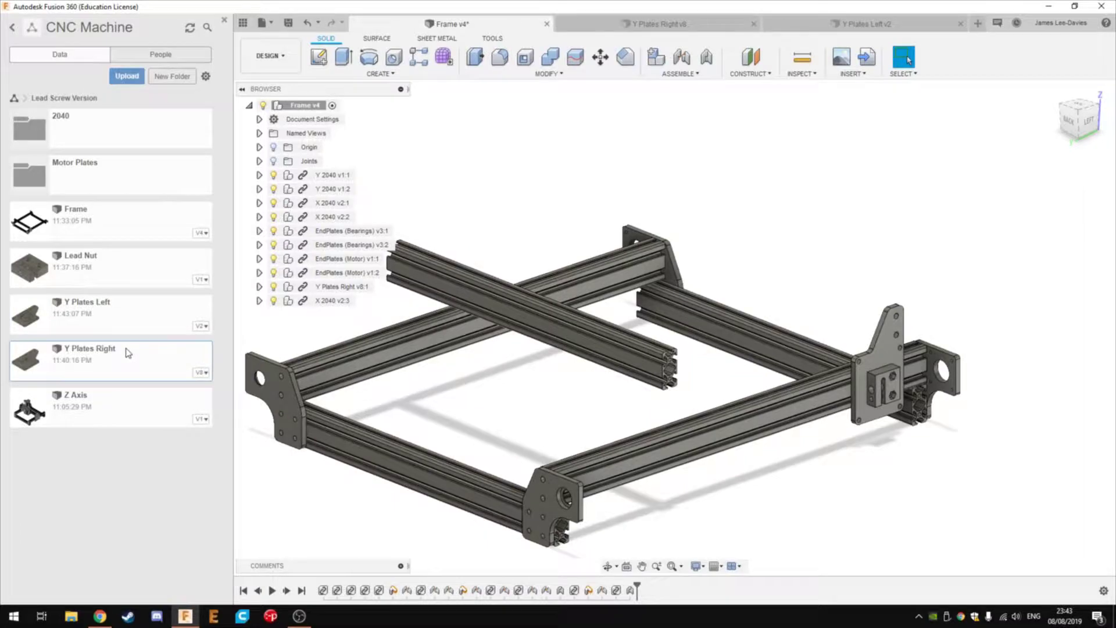
left_click(154, 336)
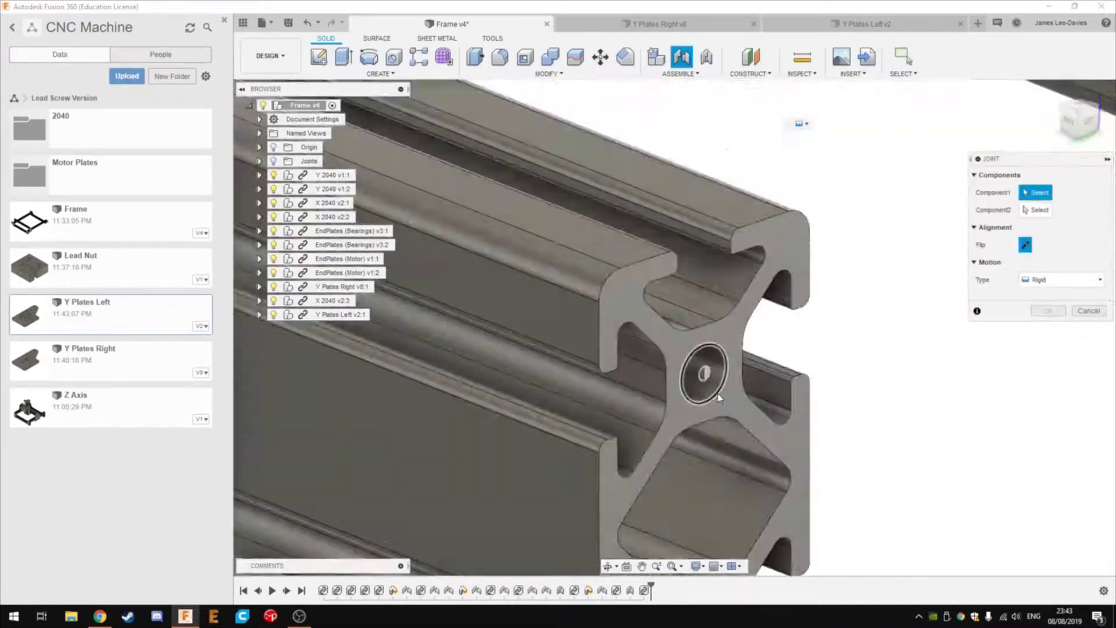
left_click(716, 397)
left_click(595, 321)
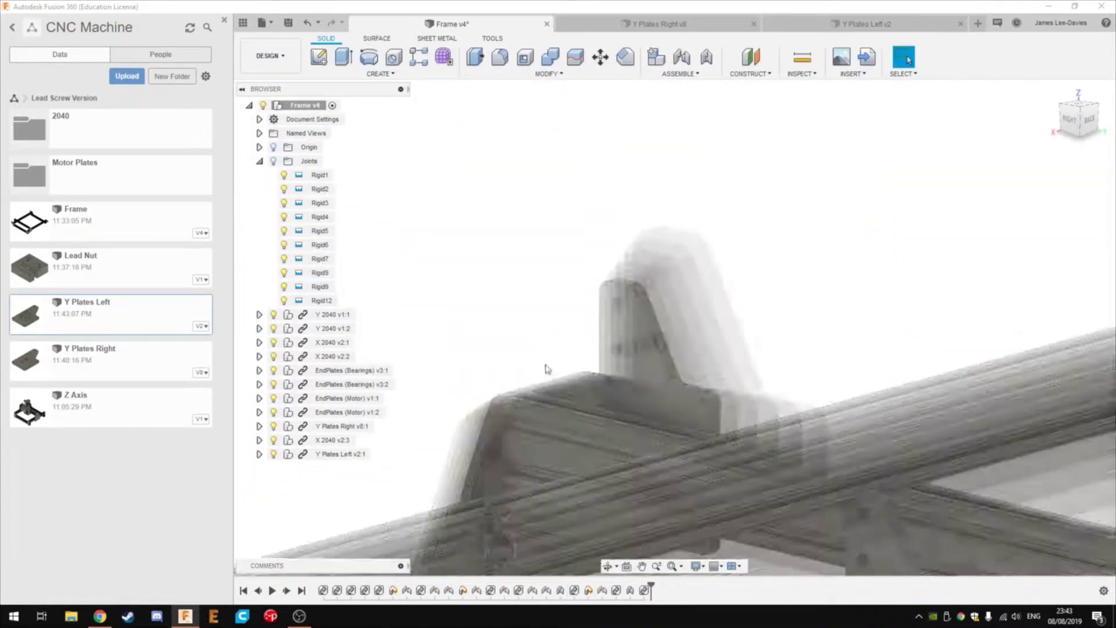
left_click(708, 458)
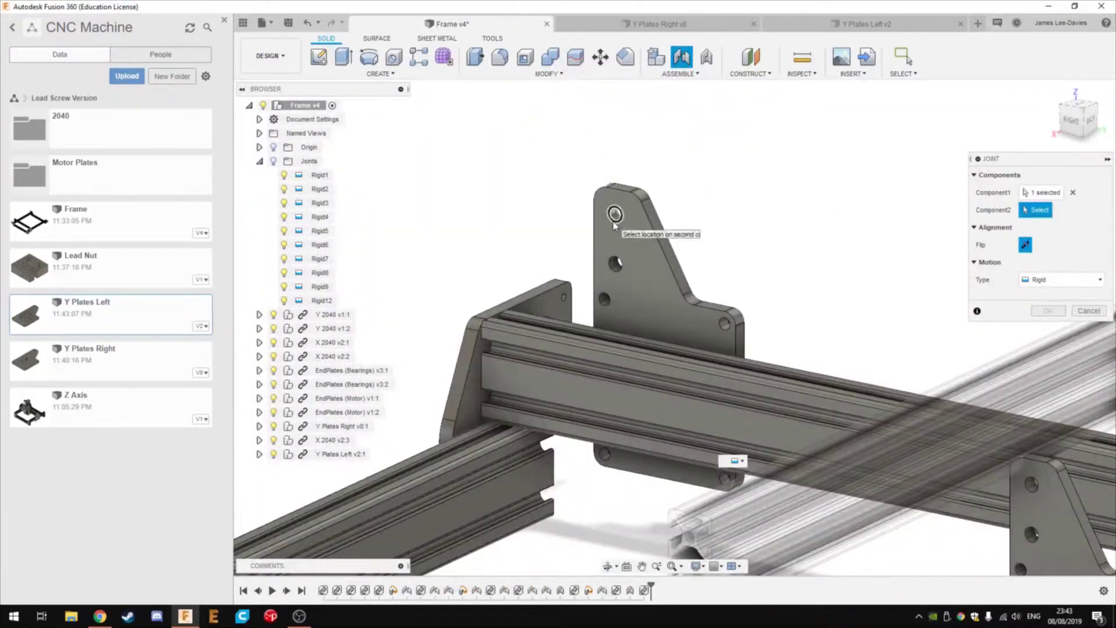
left_click(607, 321)
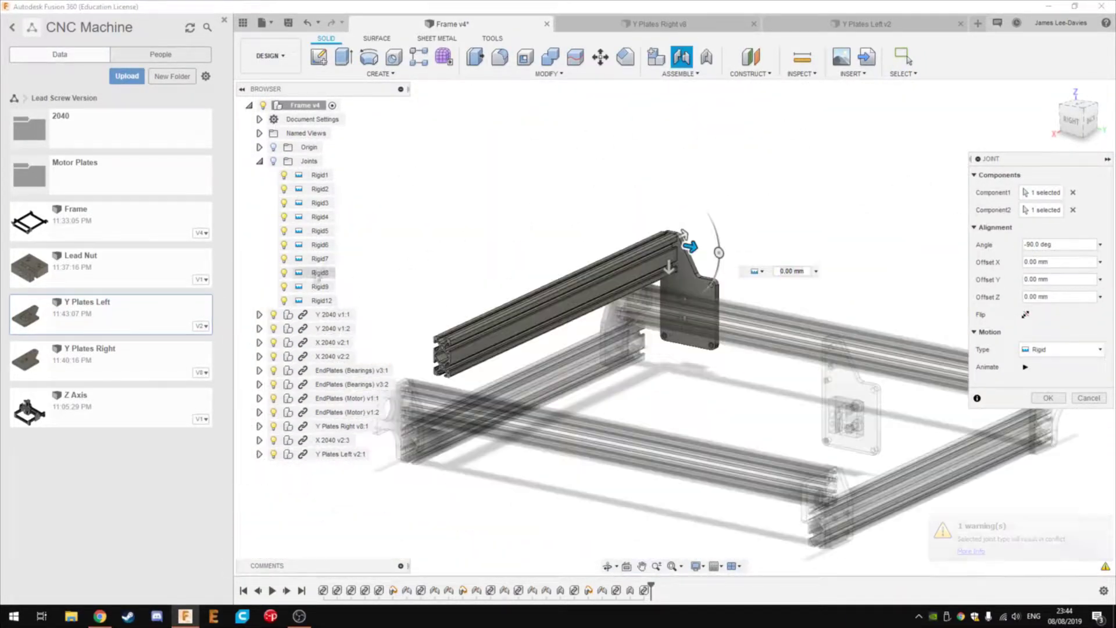
left_click(1065, 400)
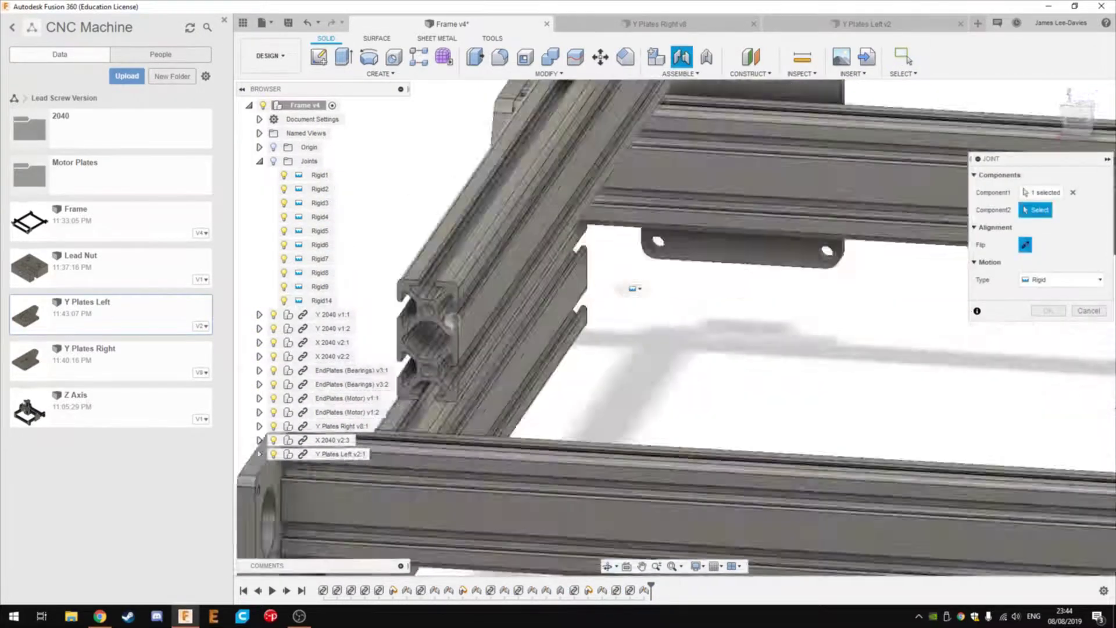
key("Return")
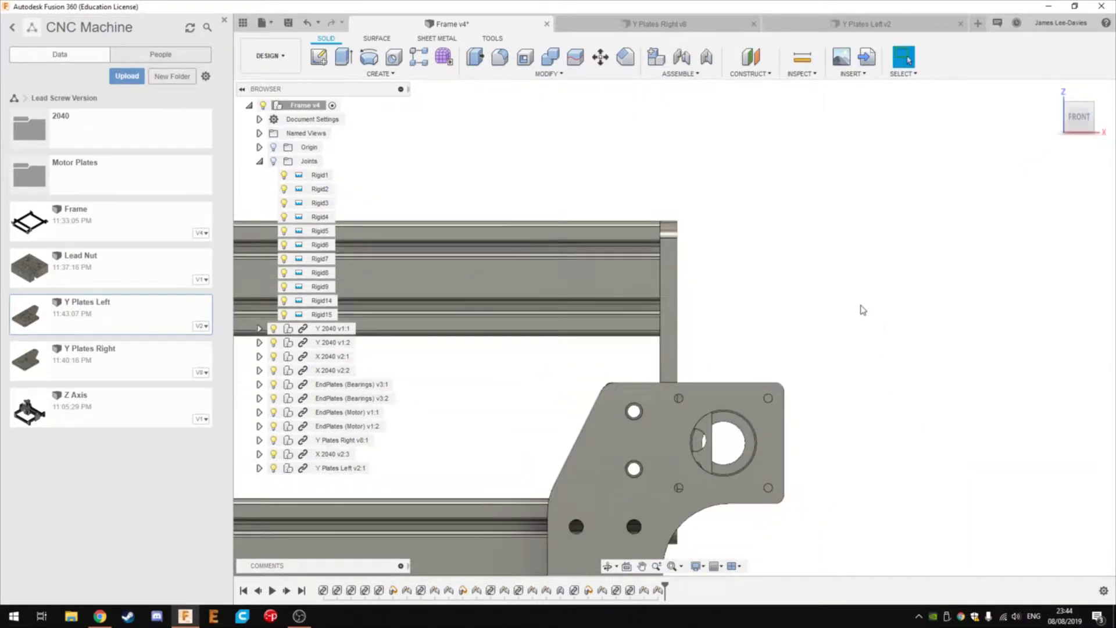
left_click(866, 24)
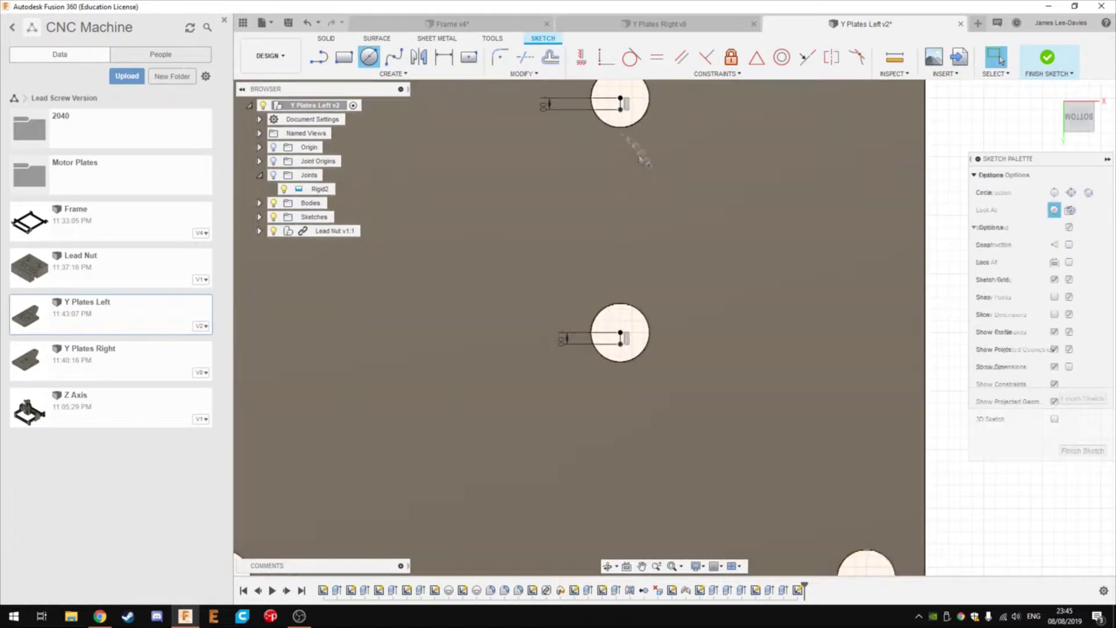
- Sketch two 6 mm circles on Y Plates Left and save a new version
type("6")
key("Return")
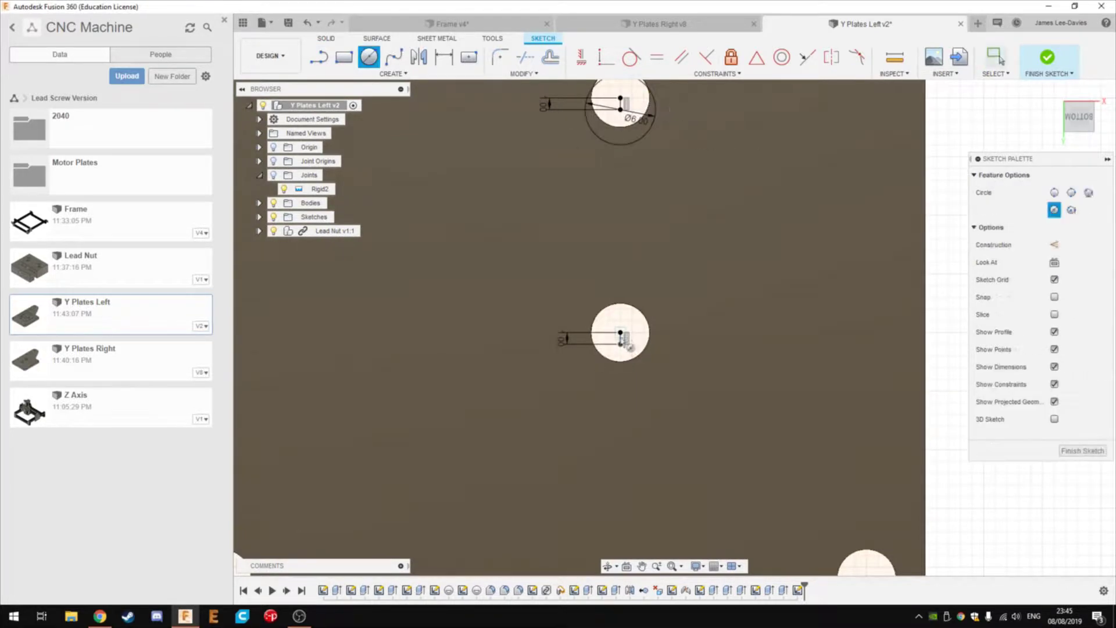
type("6")
key("Return")
left_click(1001, 60)
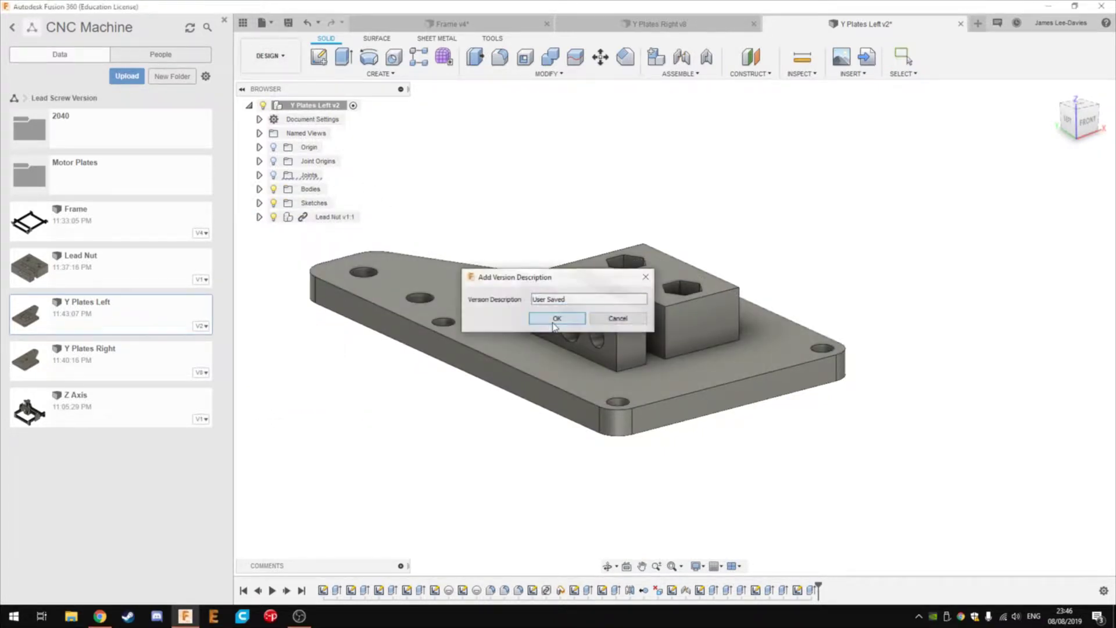
left_click(555, 319)
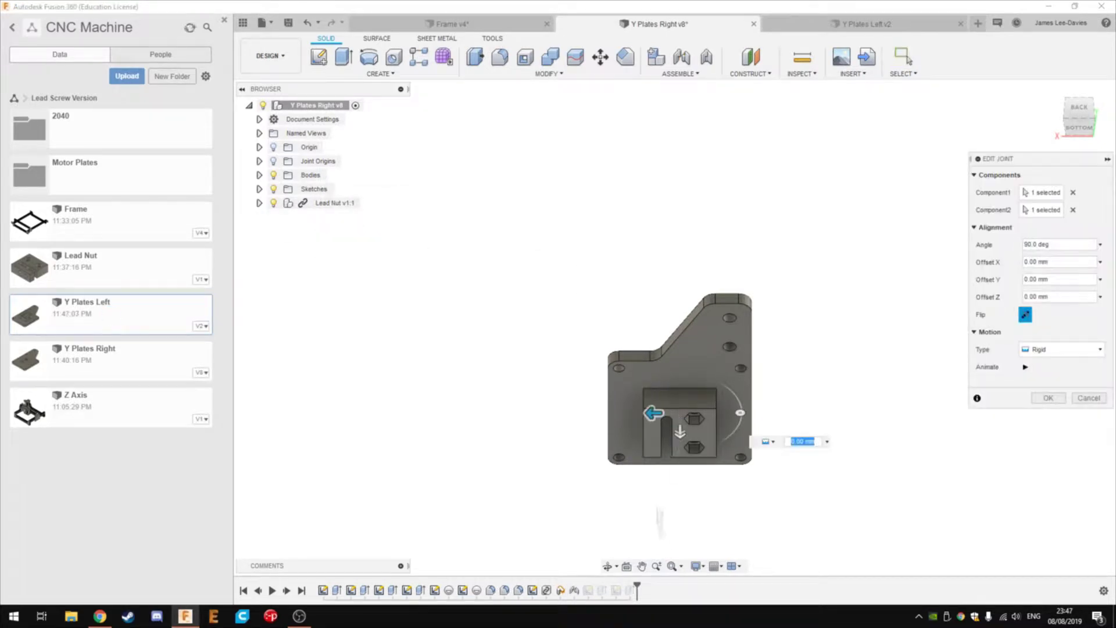
- Confirm the lead nut joint on Y Plates Right and save that design
key("Return")
middle_click_drag(419, 378, 442, 440, "shift")
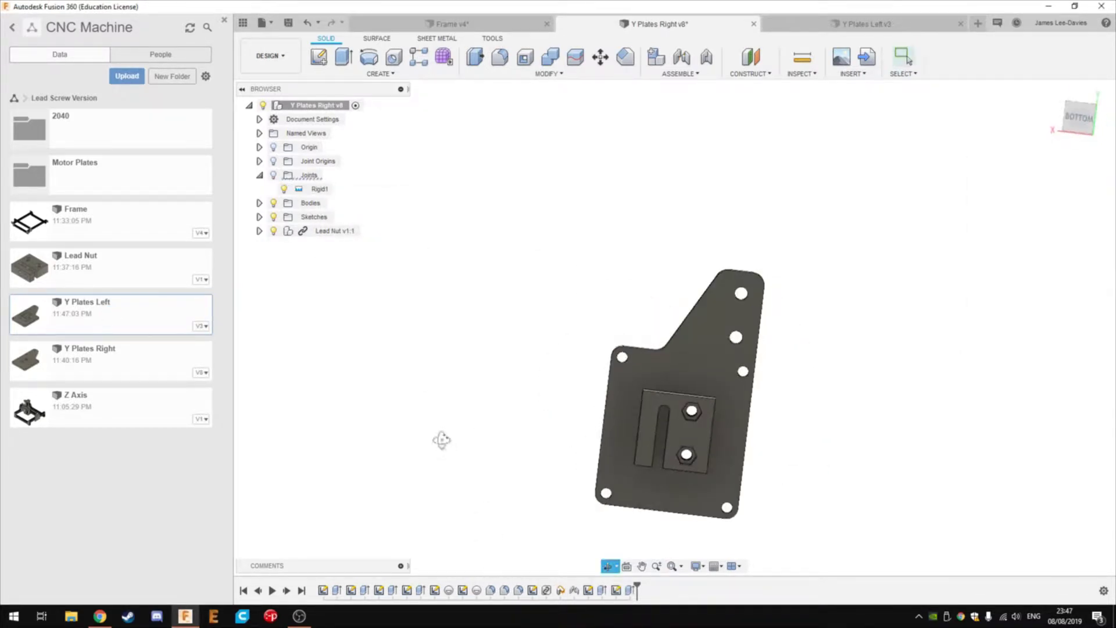
left_click(540, 320)
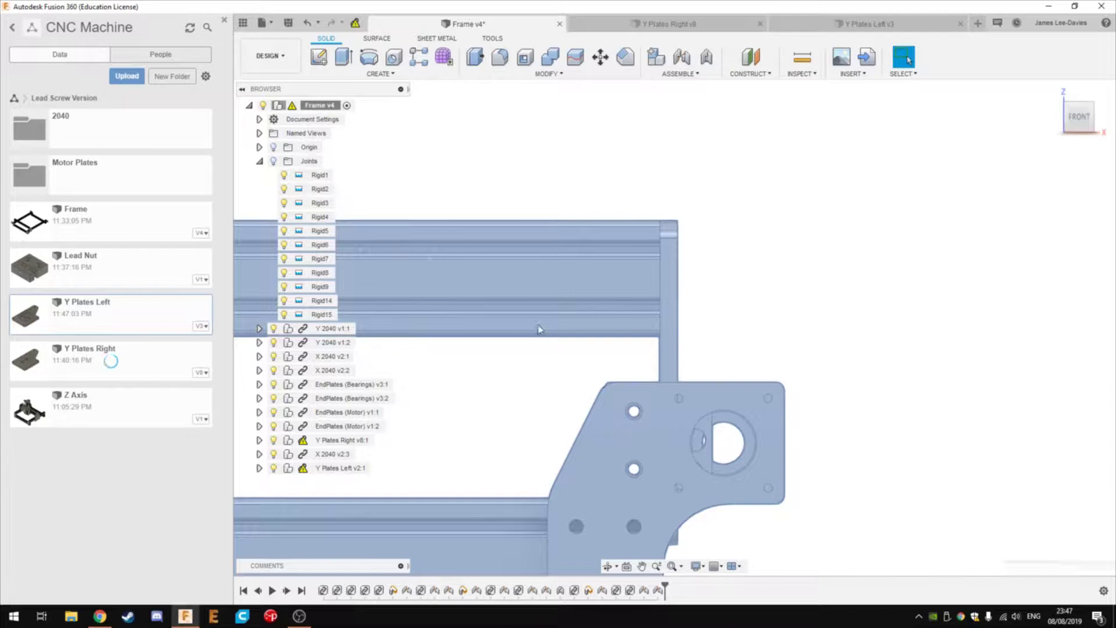
middle_click_drag(624, 345, 756, 291, "shift")
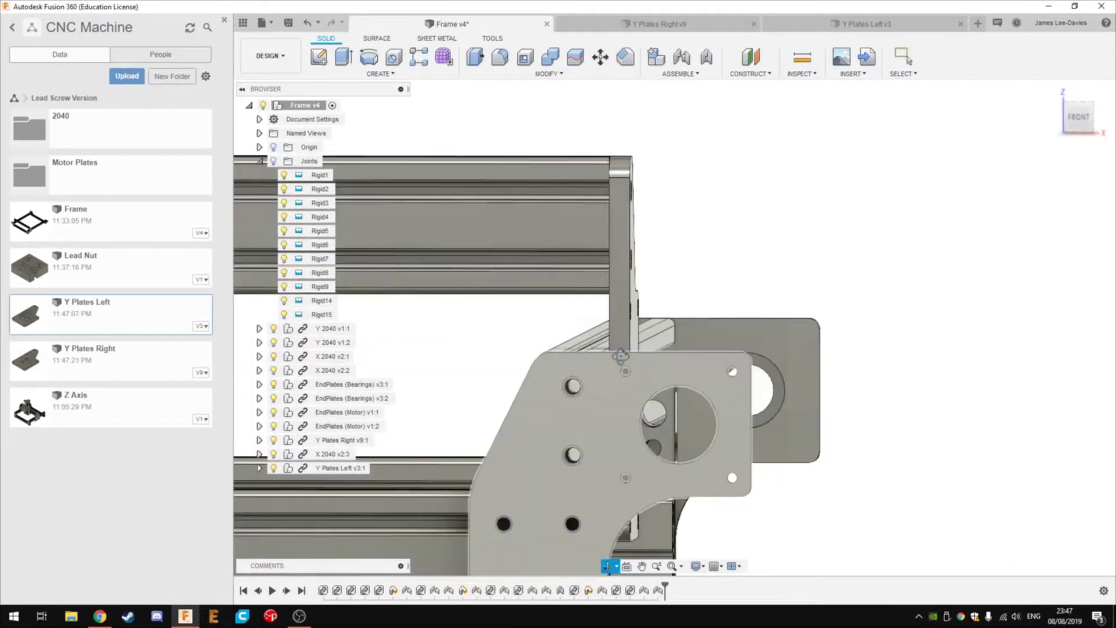
scroll(948, 260, "up", 2)
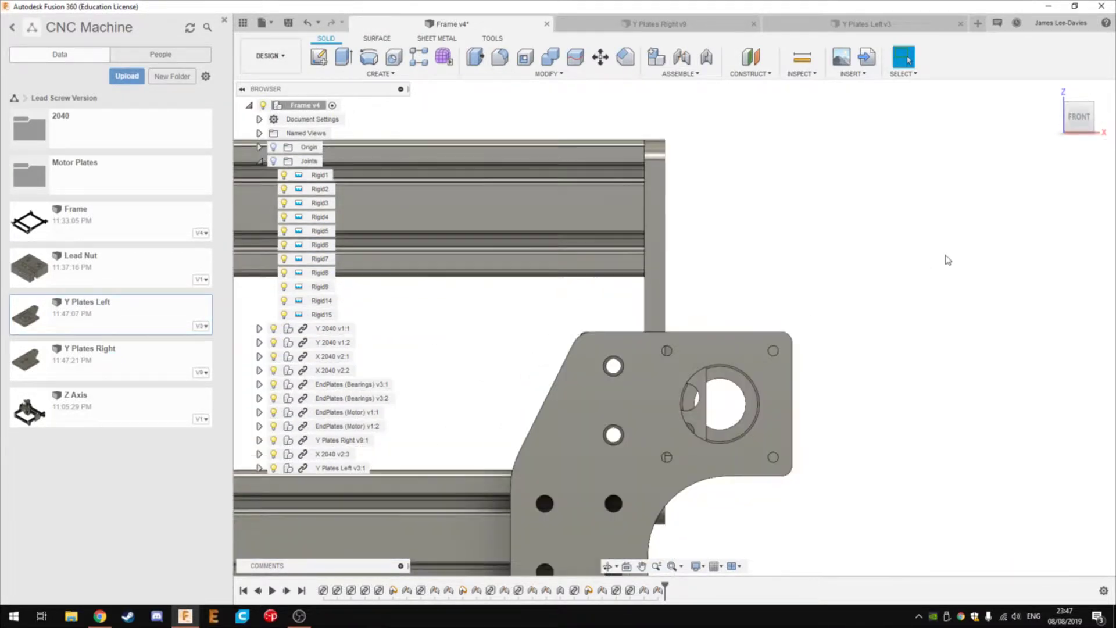
- Re-edit the Lead Nut joint on Y Plates Left, save, and sketch on the end plate
left_click(845, 26)
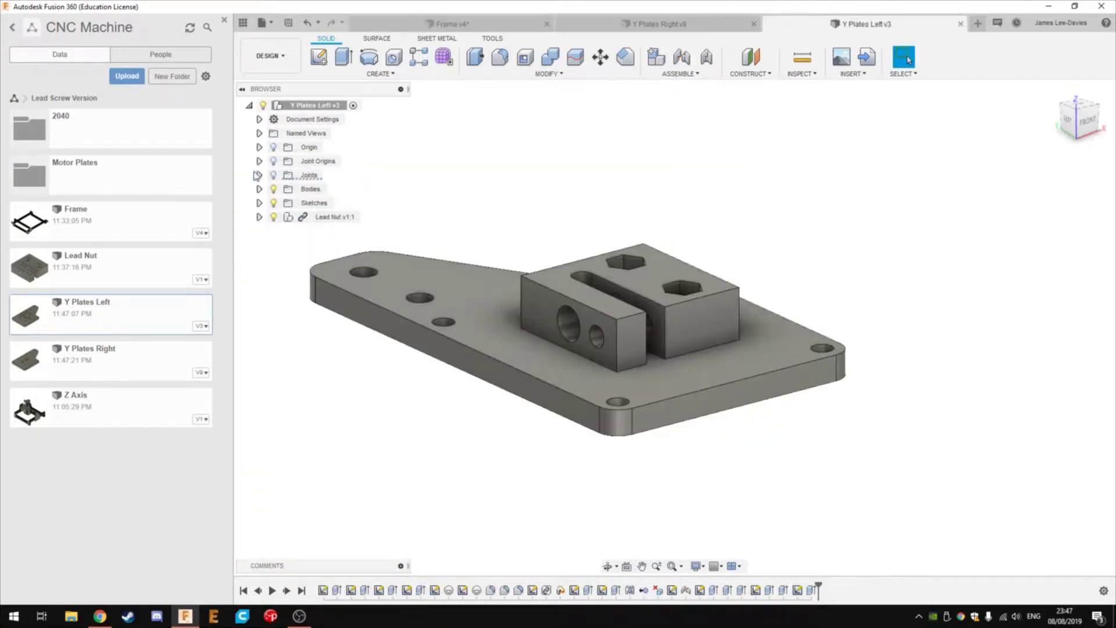
left_click(343, 213)
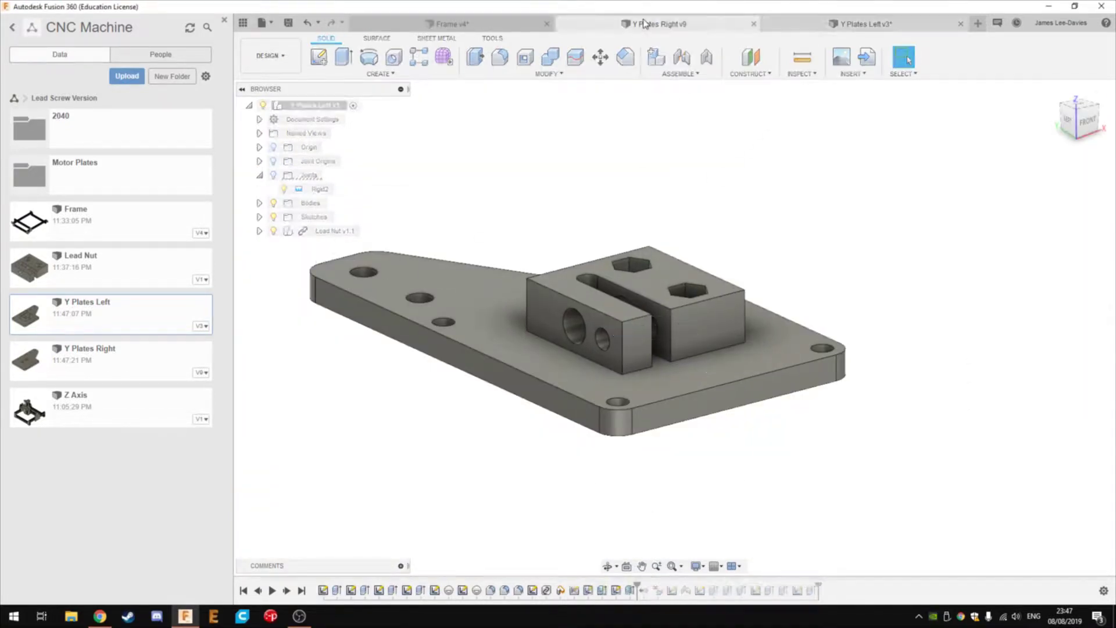
key("Return")
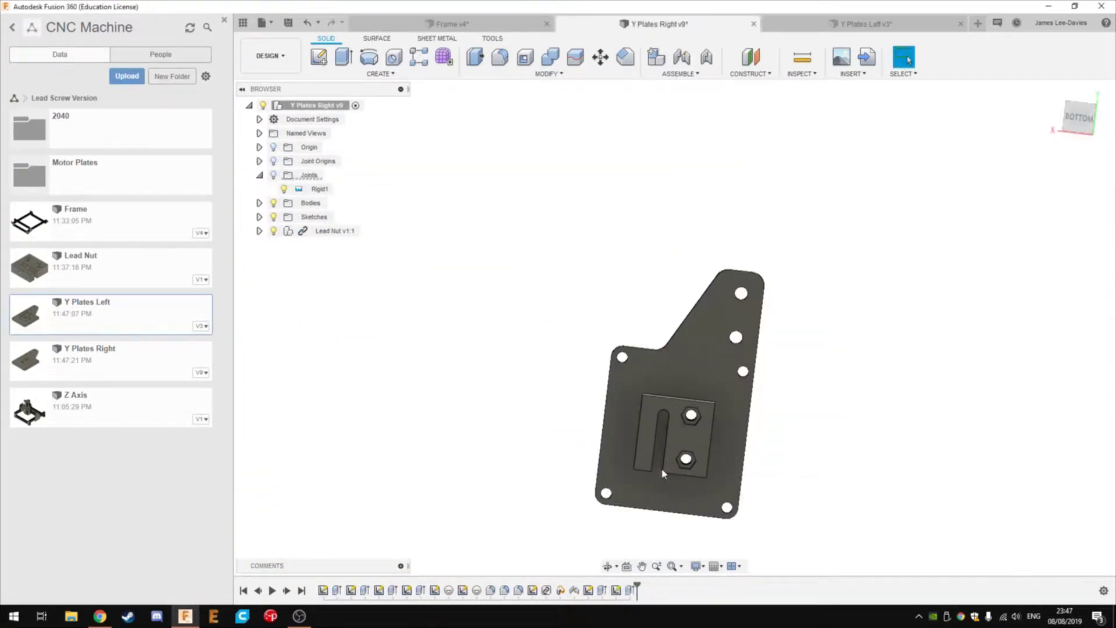
key("Return")
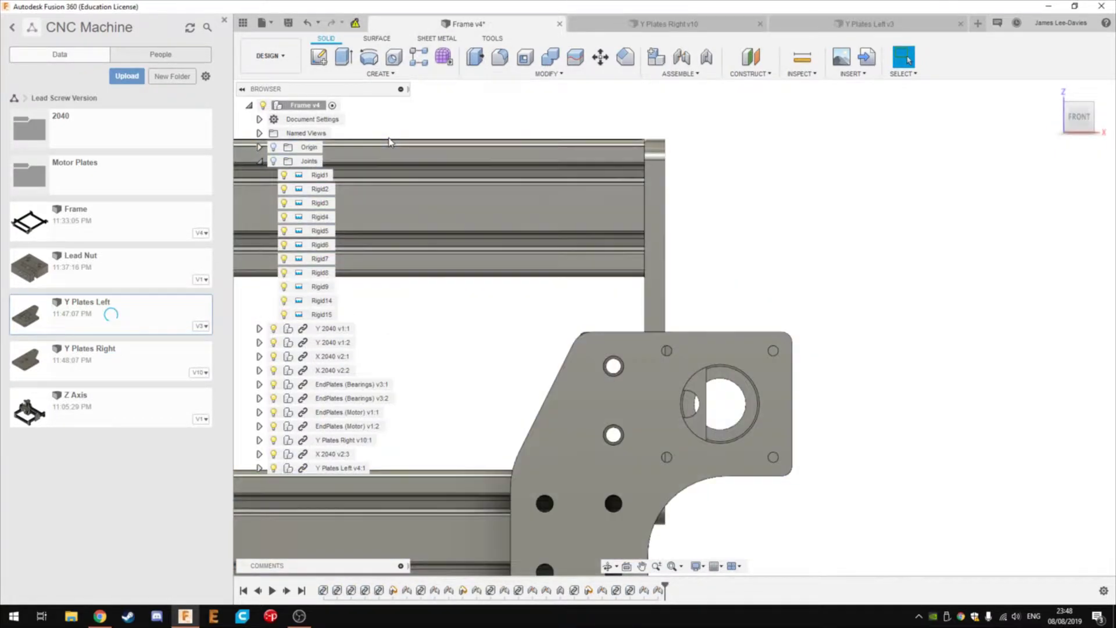
left_click(689, 510)
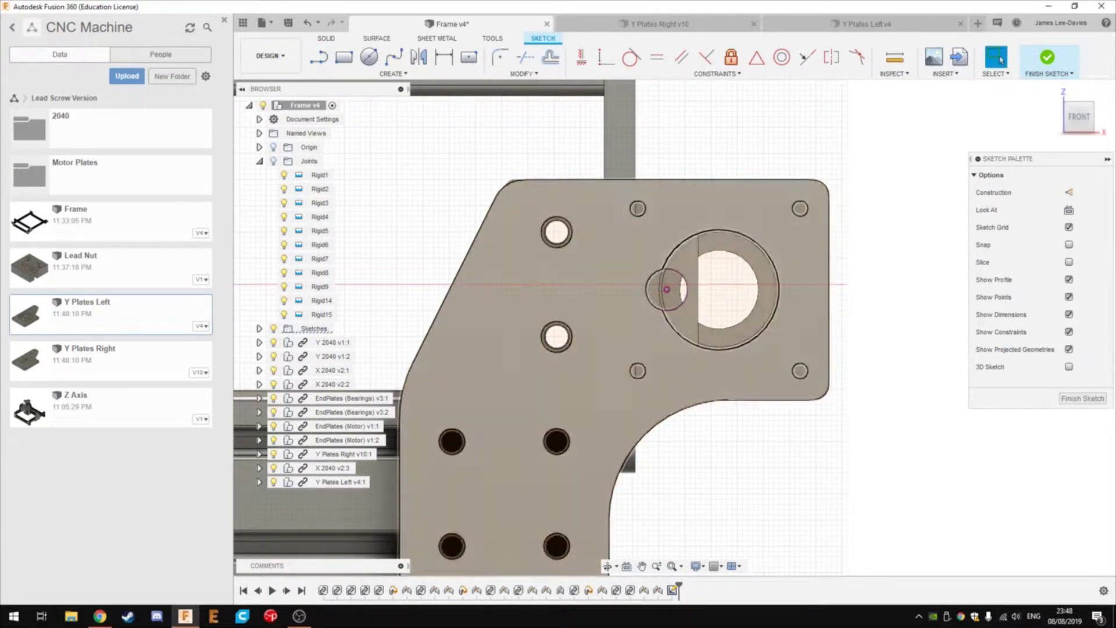
left_click(327, 38)
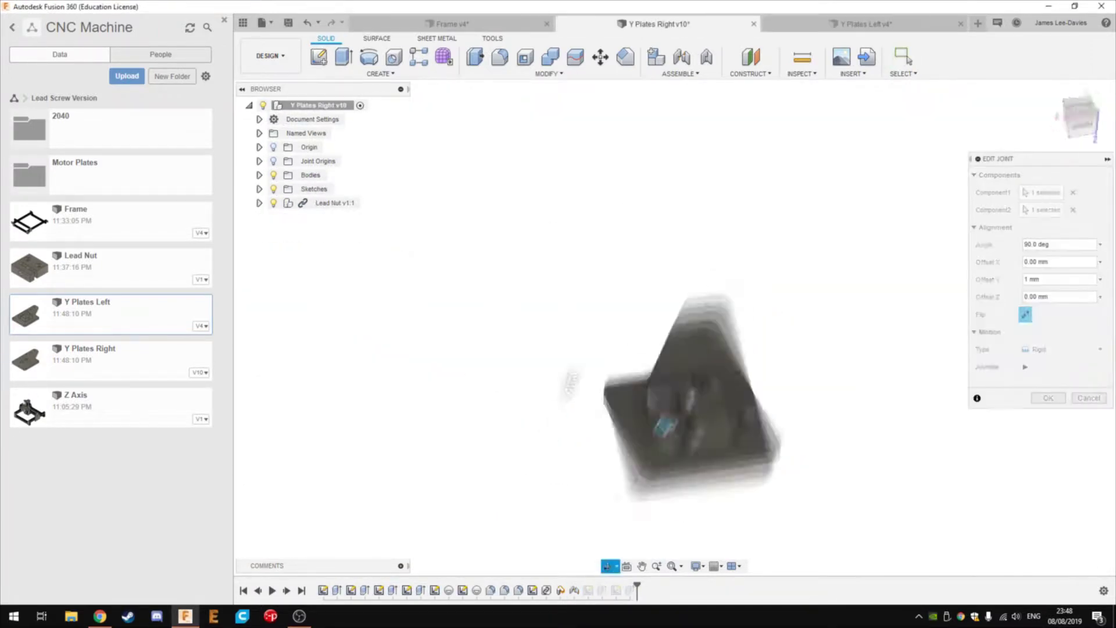
- Sketch the spacer block profile on the lead nut base of Y Plates Right
key("Return")
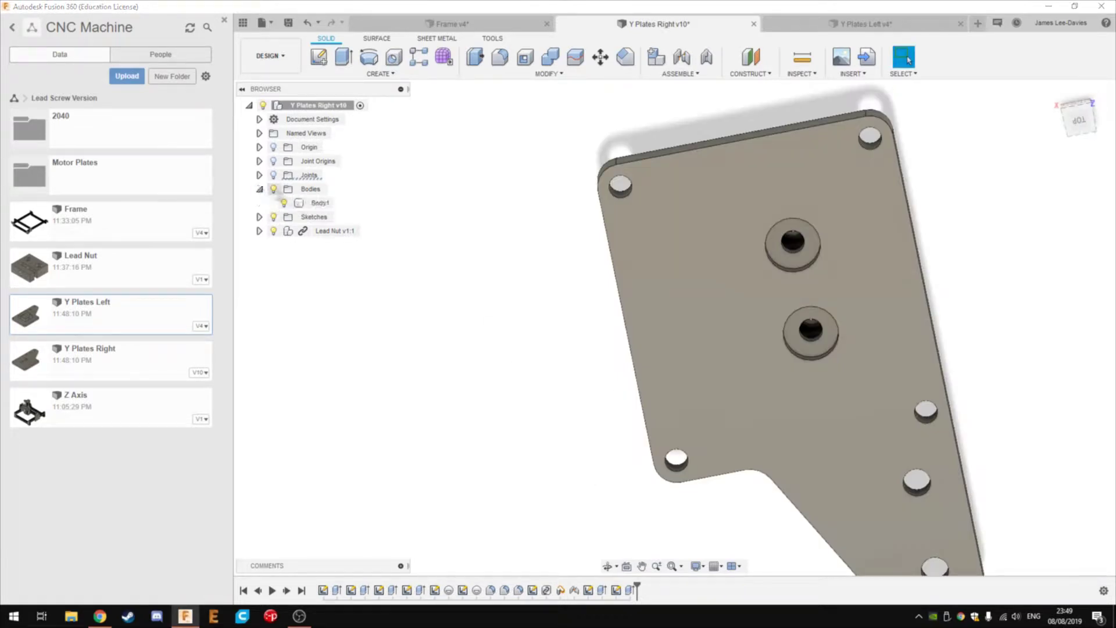
left_click(319, 57)
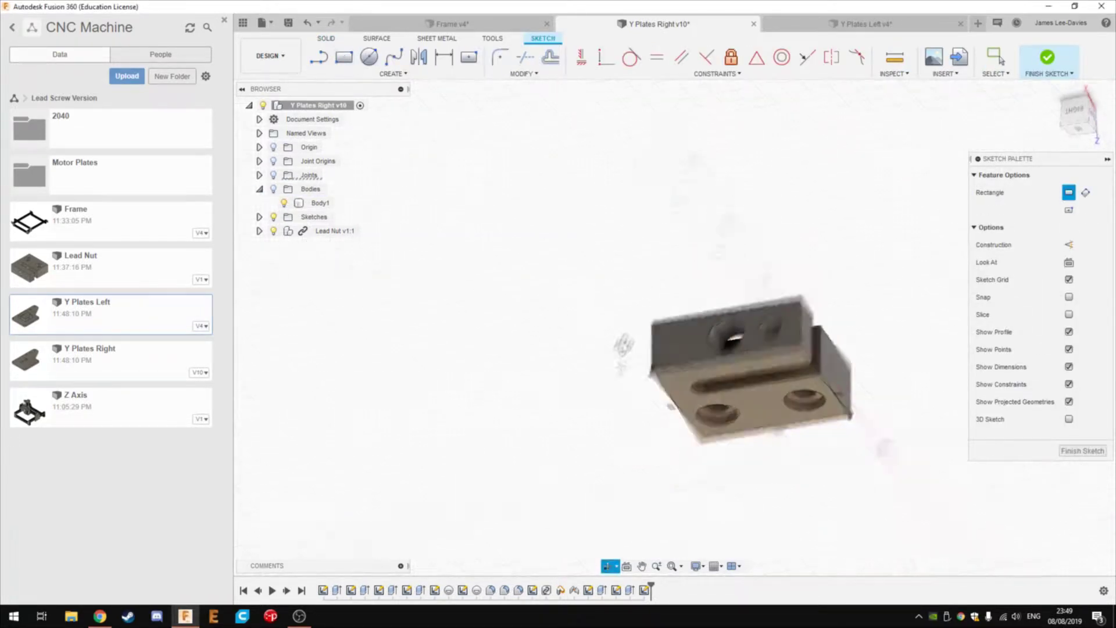
key("e")
left_click(721, 419)
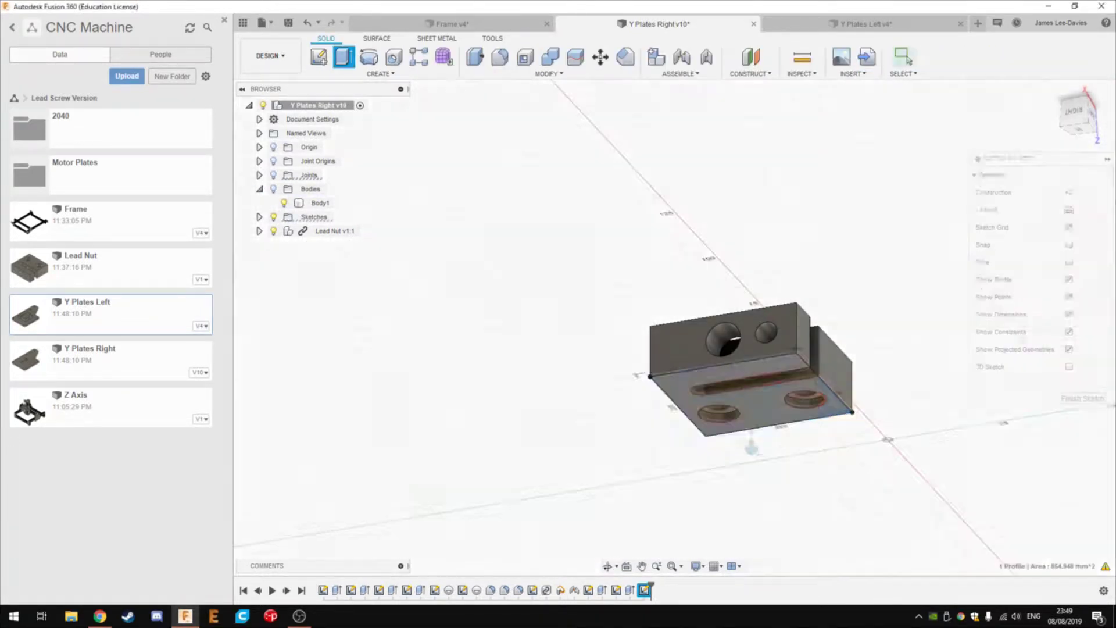
scroll(710, 372, "up", 2)
left_click(715, 386)
key("Escape")
key("e")
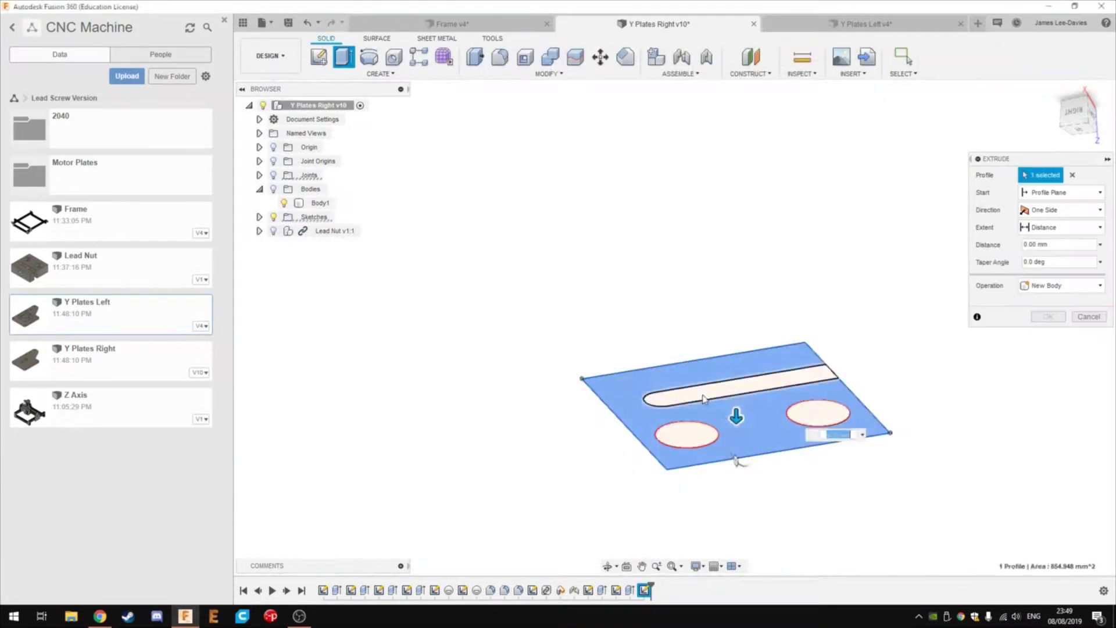
key("Escape")
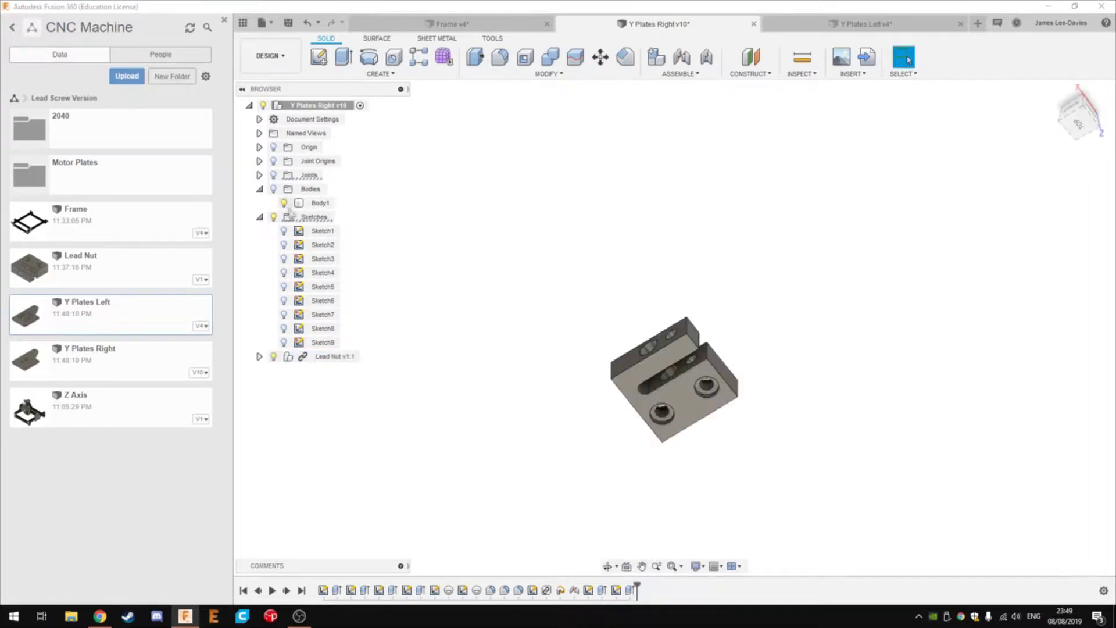
middle_click_drag(640, 384, 616, 423, "shift")
middle_click_drag(733, 414, 653, 454, "shift")
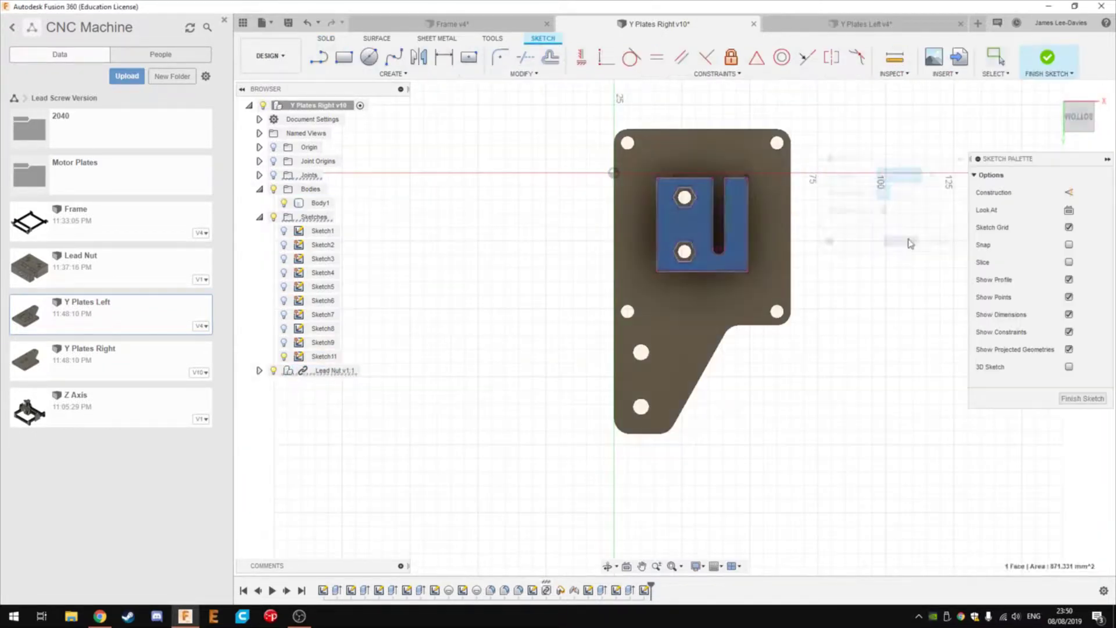
- Extrude the sketch profiles into the spacer block
key("e")
scroll(591, 269, "up", 5)
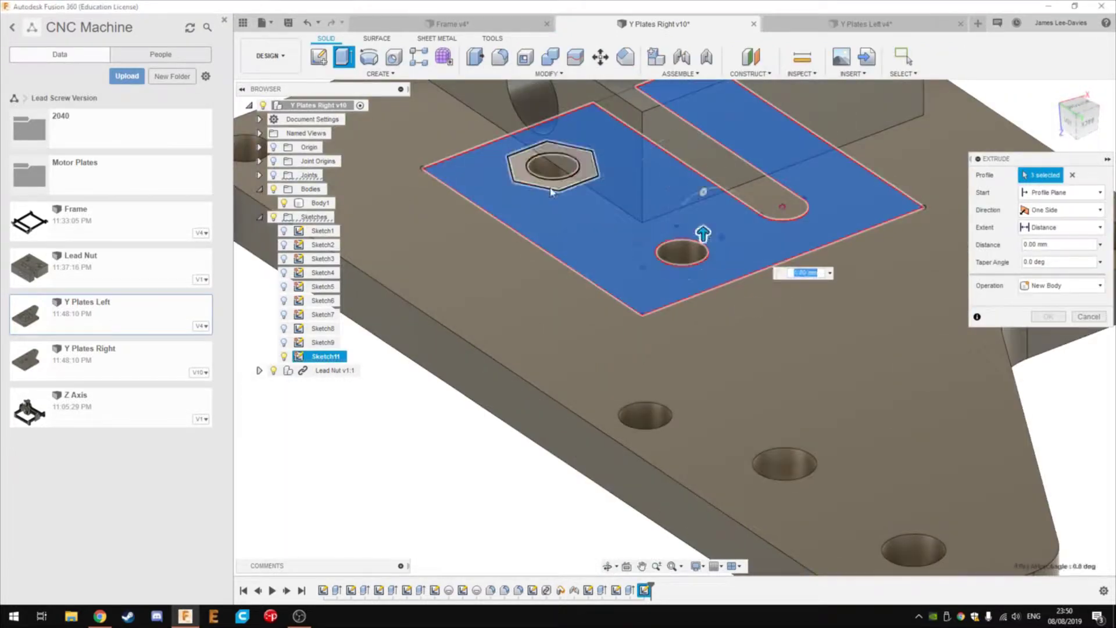
key("Return")
scroll(590, 267, "down", 5)
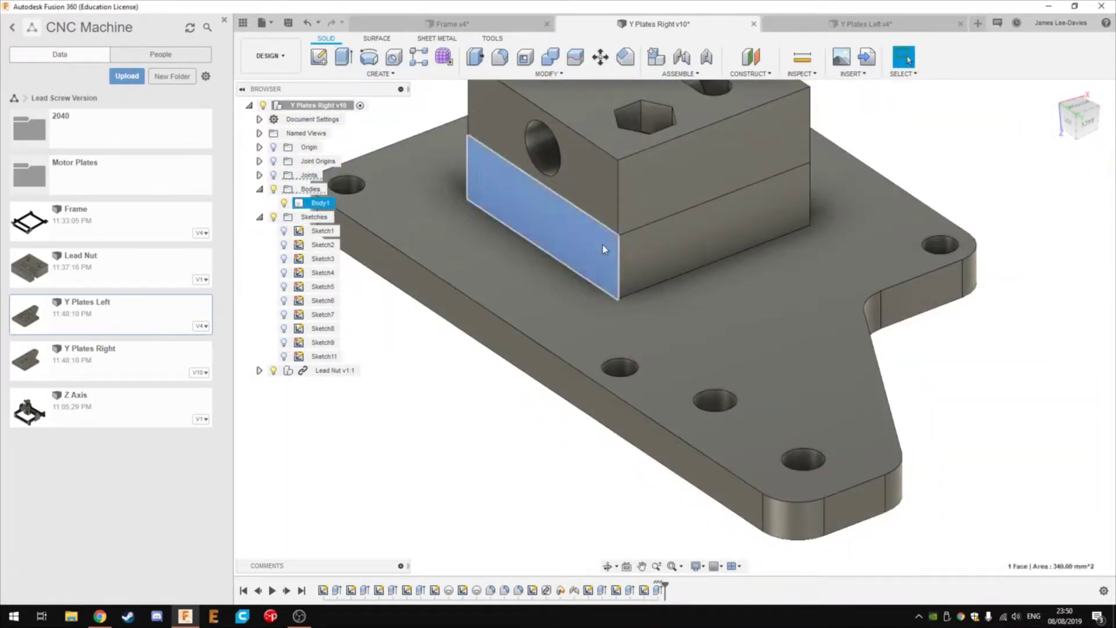
middle_click_drag(590, 266, 424, 389, "shift")
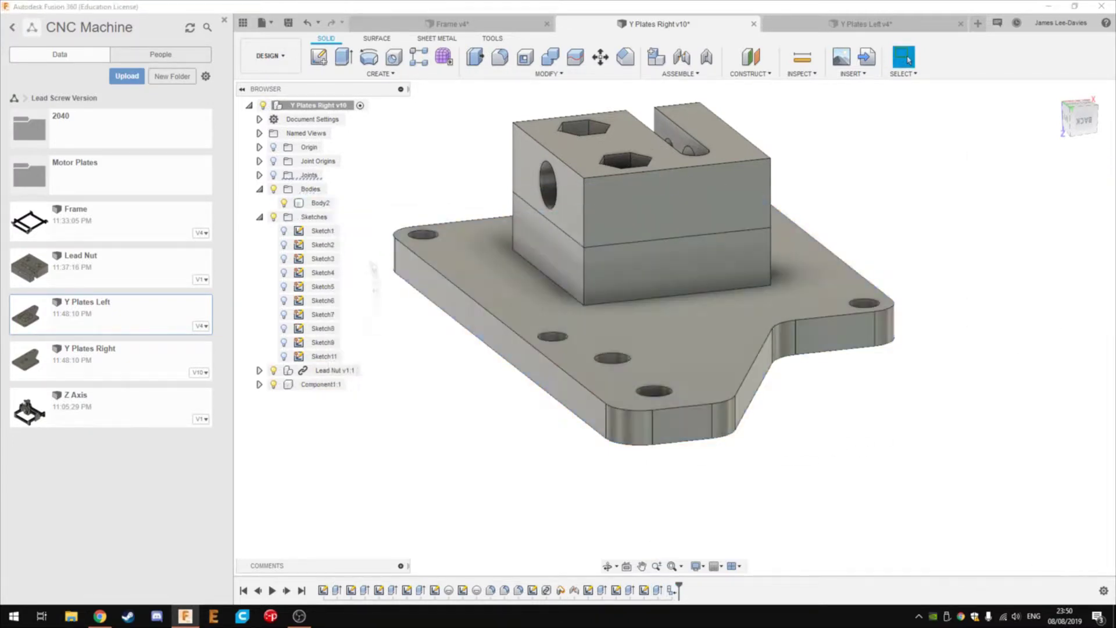
- Turn the plate and spacer bodies into components, naming the spacer Block
double_click(323, 384)
right_click(302, 203)
left_click(343, 239)
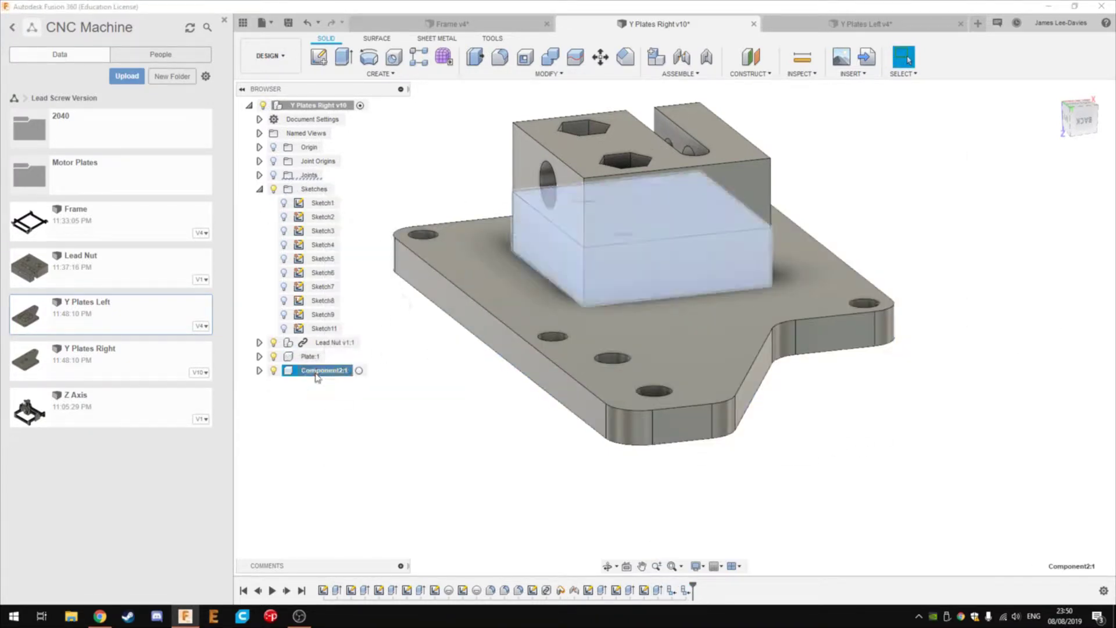
type("Block")
key("Return")
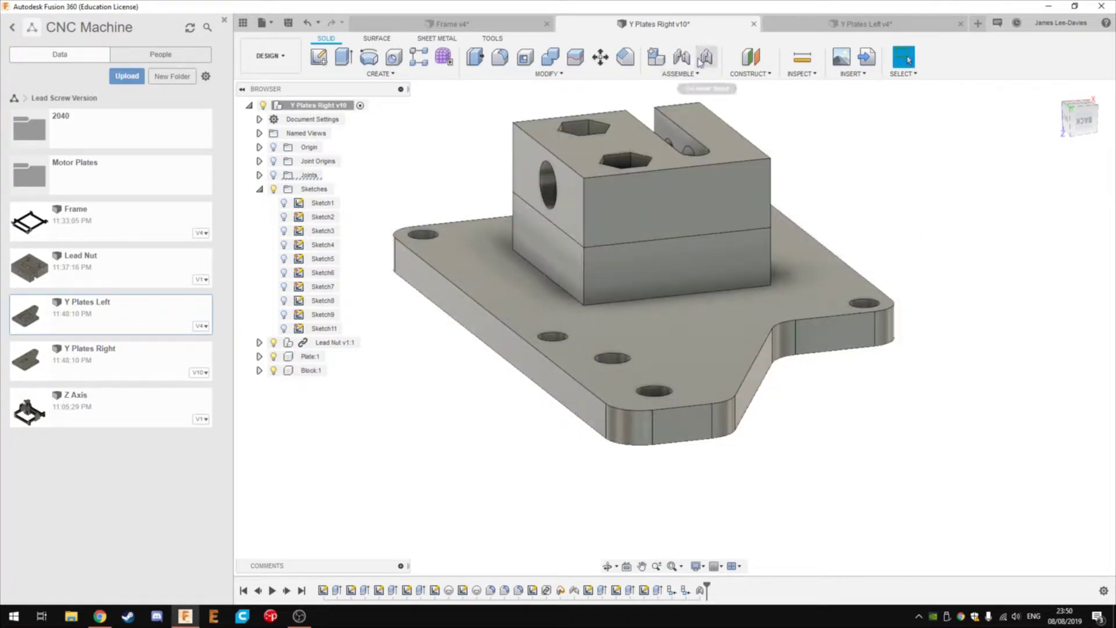
left_click(867, 24)
left_click(660, 24)
- Paste the Block as a new component and joint it to the plate with angle 2
left_click(849, 23)
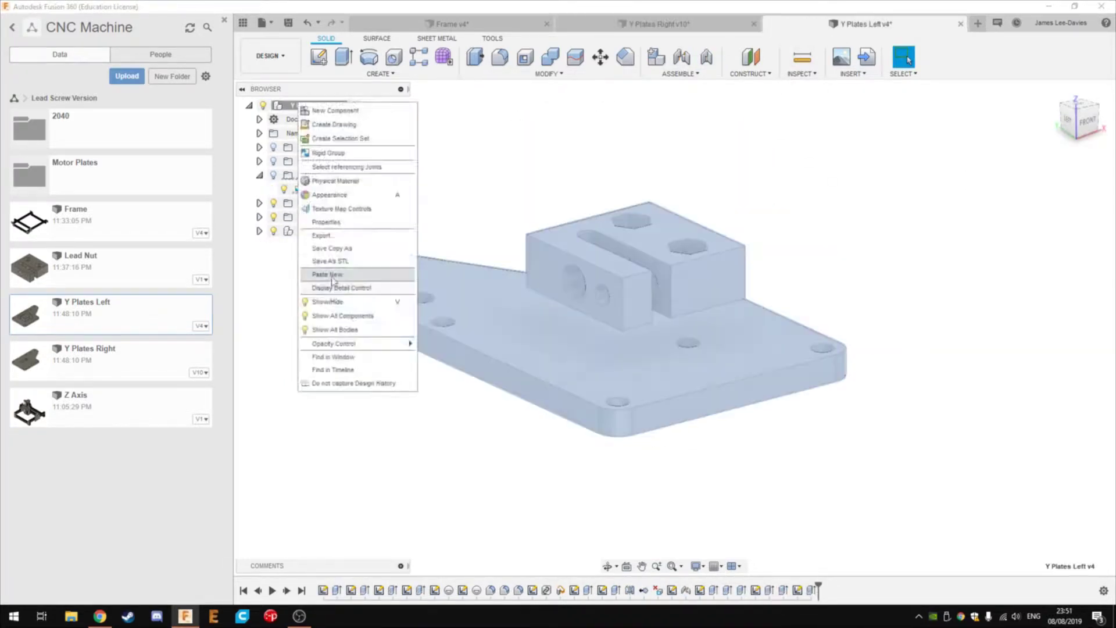
key("j")
left_click(686, 317)
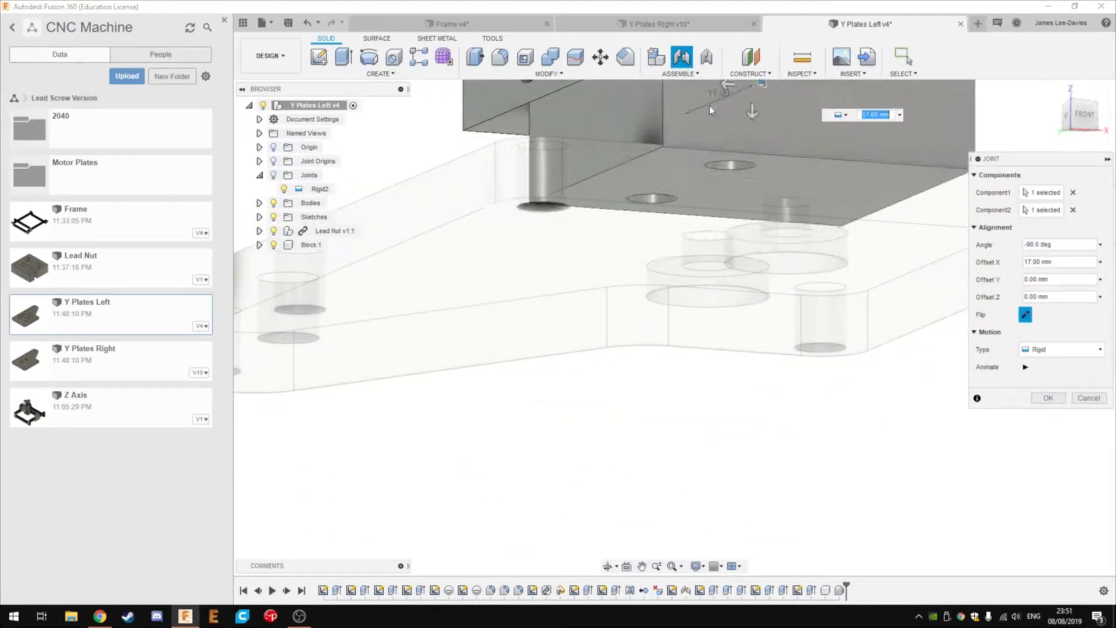
key("Tab")
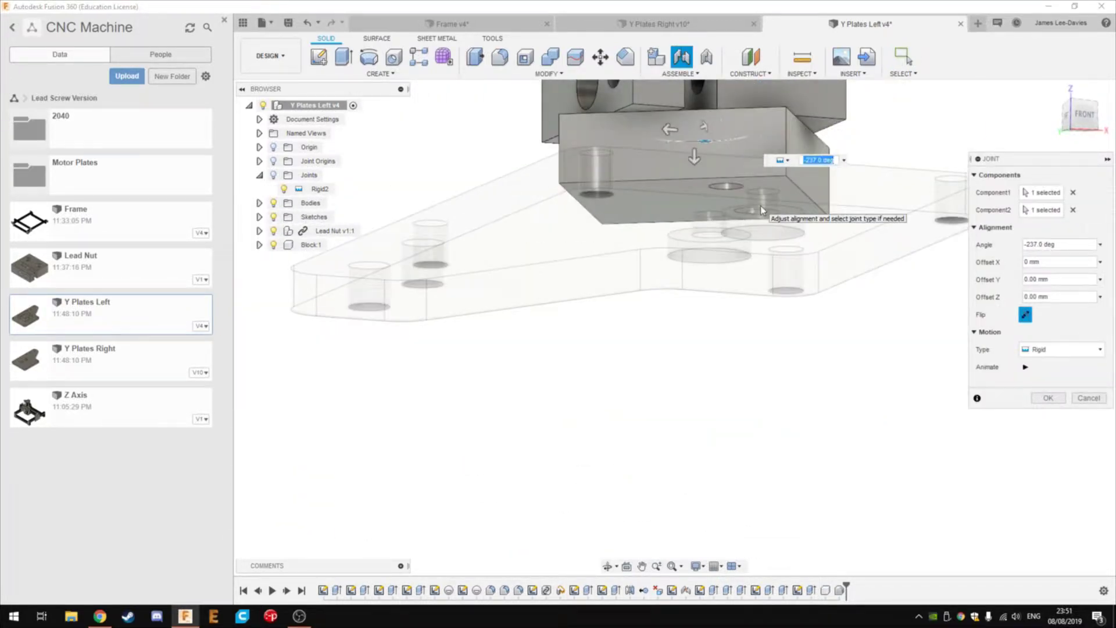
type("2")
key("Return")
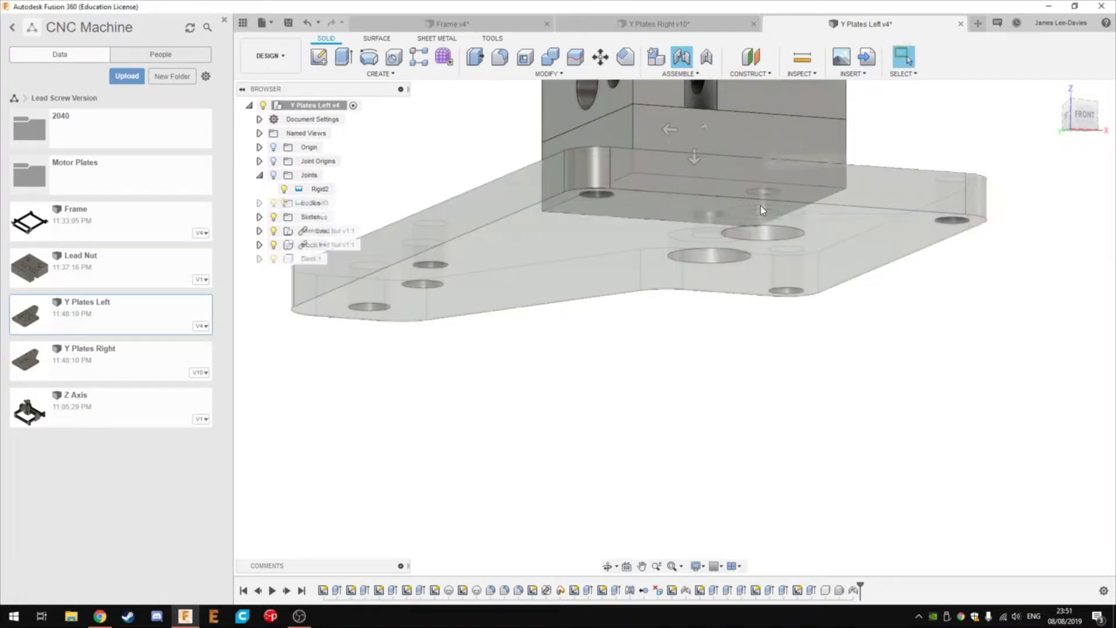
- Convert the plate bodies into a component named Plate
right_click(310, 231)
left_click(309, 282)
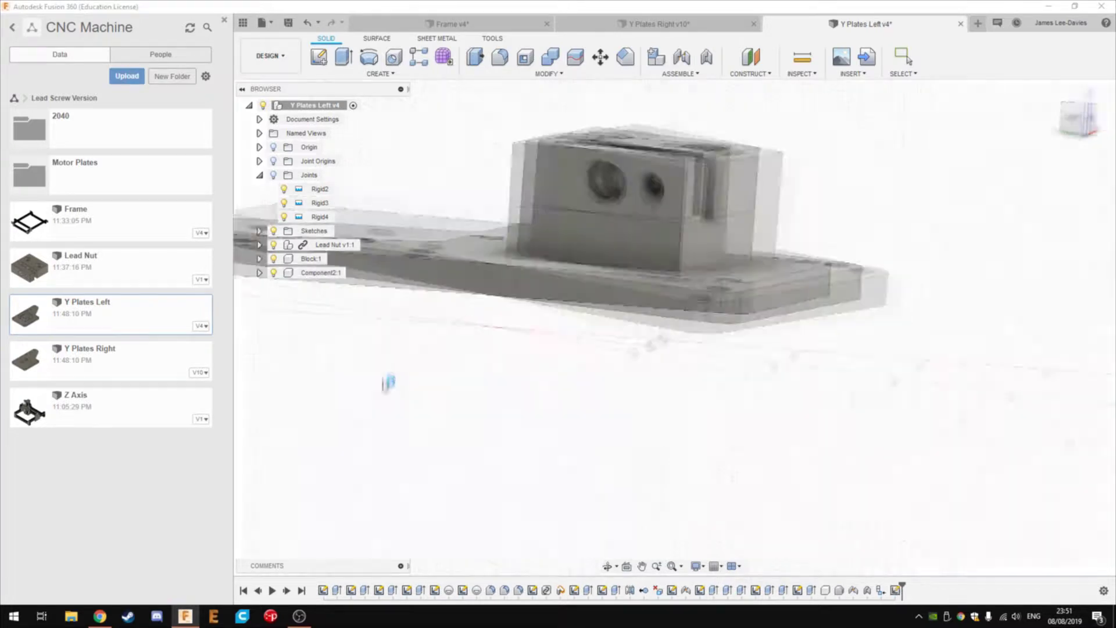
left_click(307, 23)
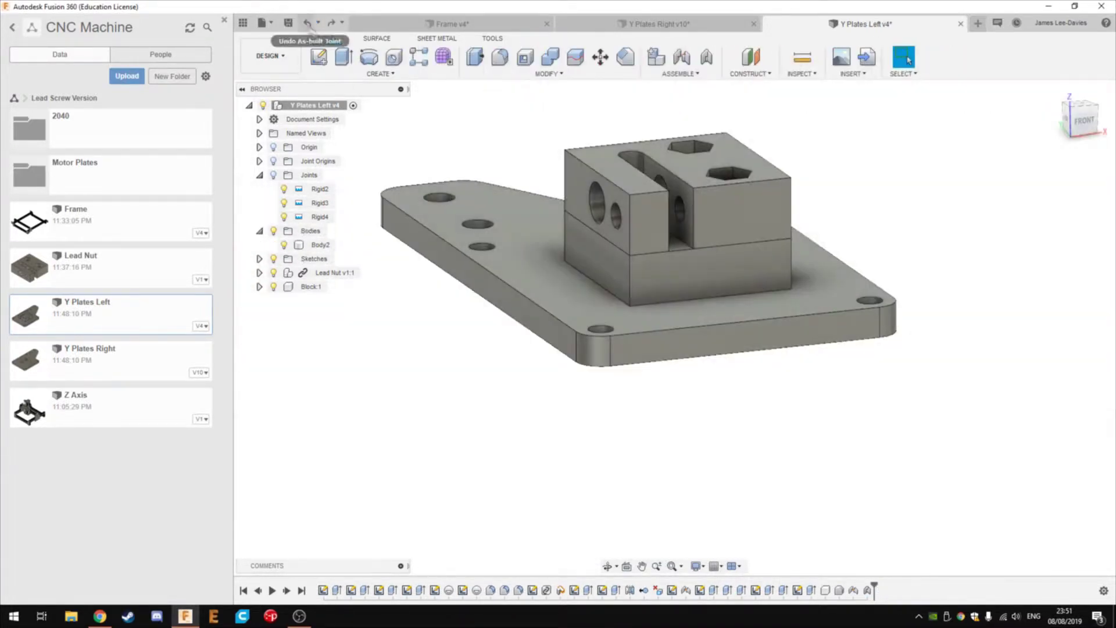
double_click(320, 273)
type("Plate")
key("Return")
- Rigidly as-built joint the Block and Plate, then save Y Plates Left
key("shift+j")
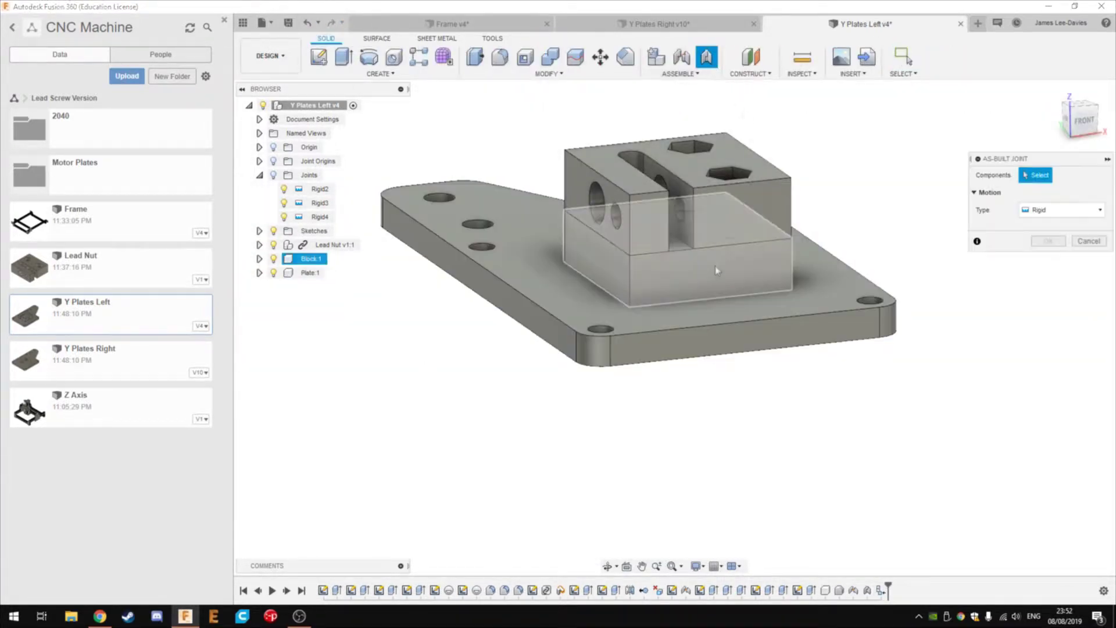
key("Return")
key("ctrl+s")
key("Return")
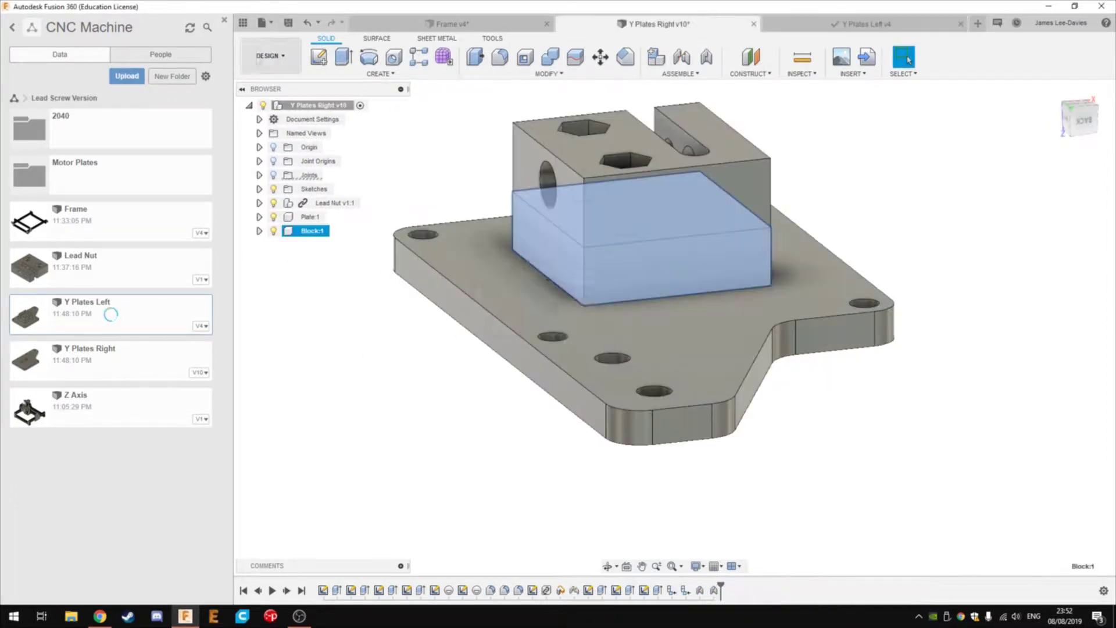
left_click(453, 24)
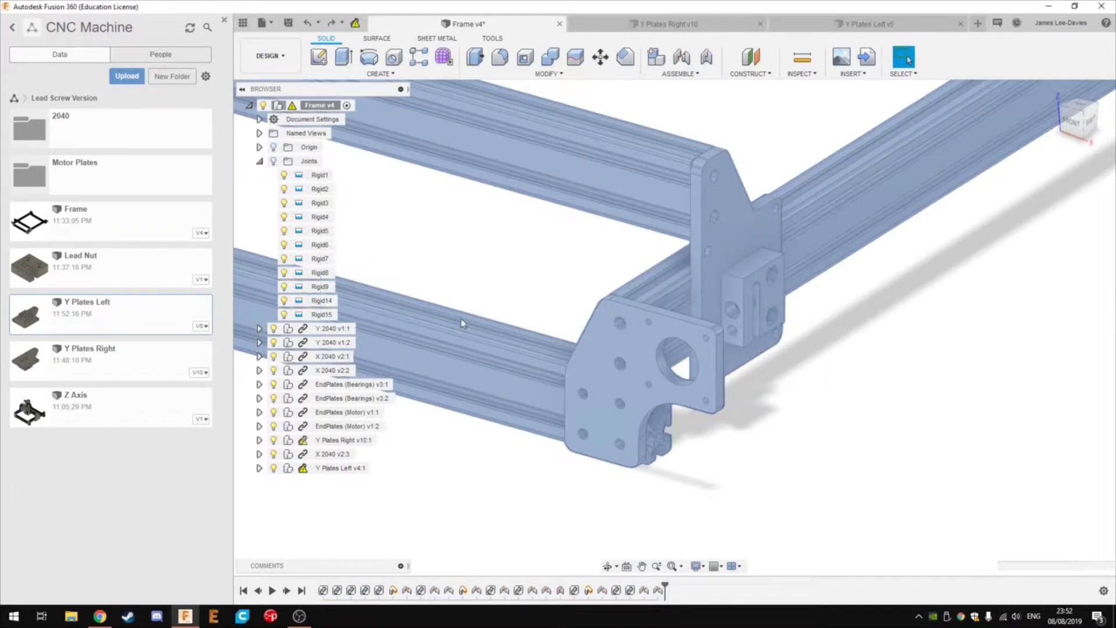
- Inspect the Rigid9 joint and close it without changes
middle_click_drag(656, 293, 683, 403, "shift")
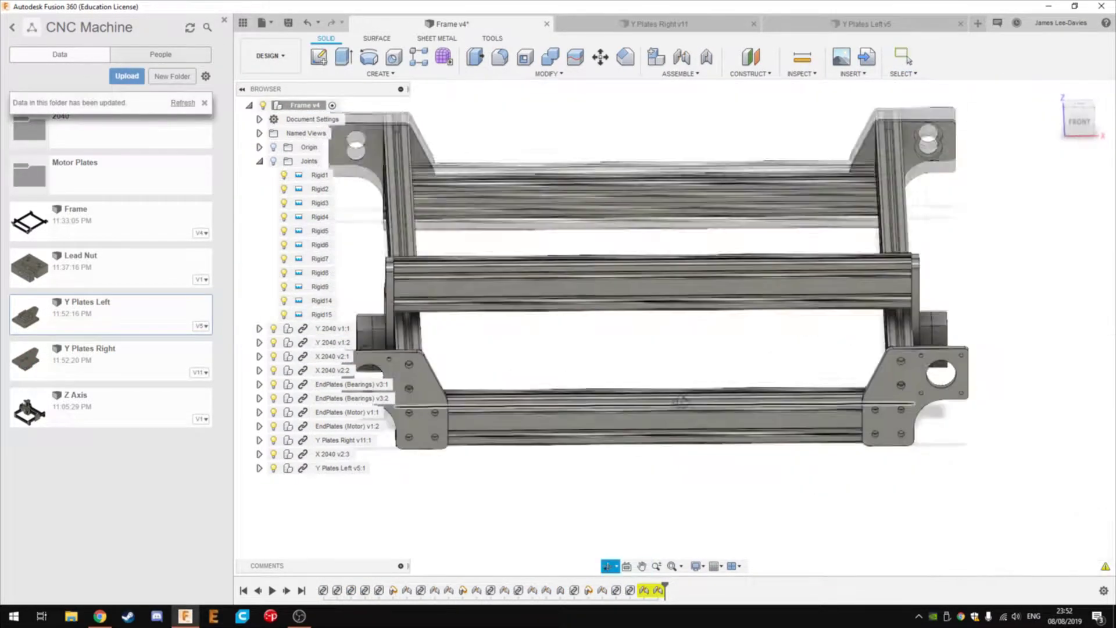
left_click(340, 315)
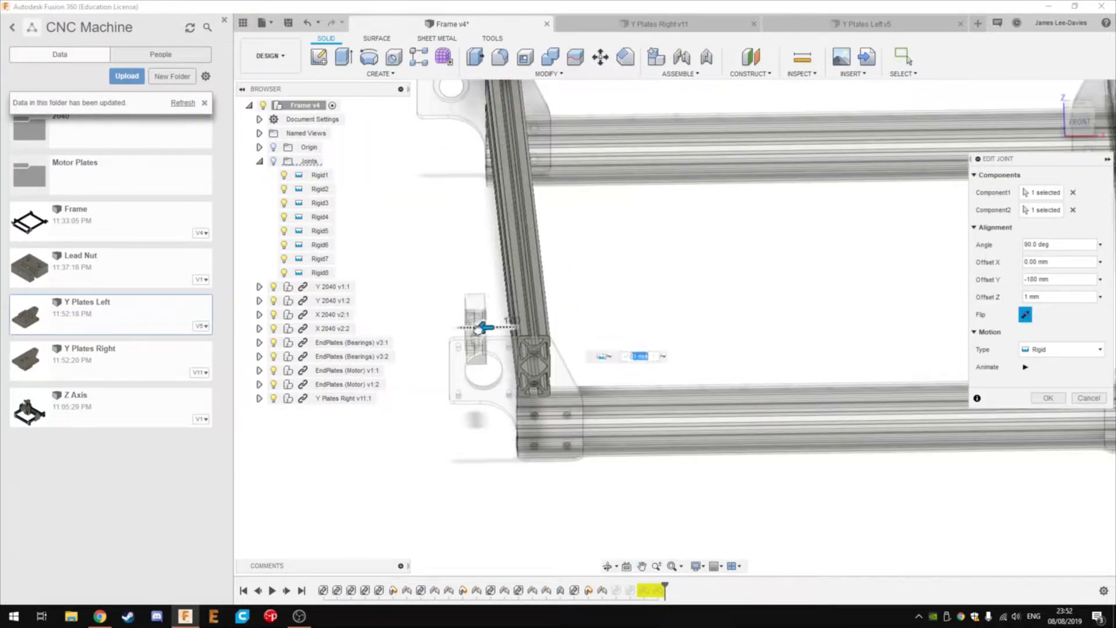
left_click(321, 286)
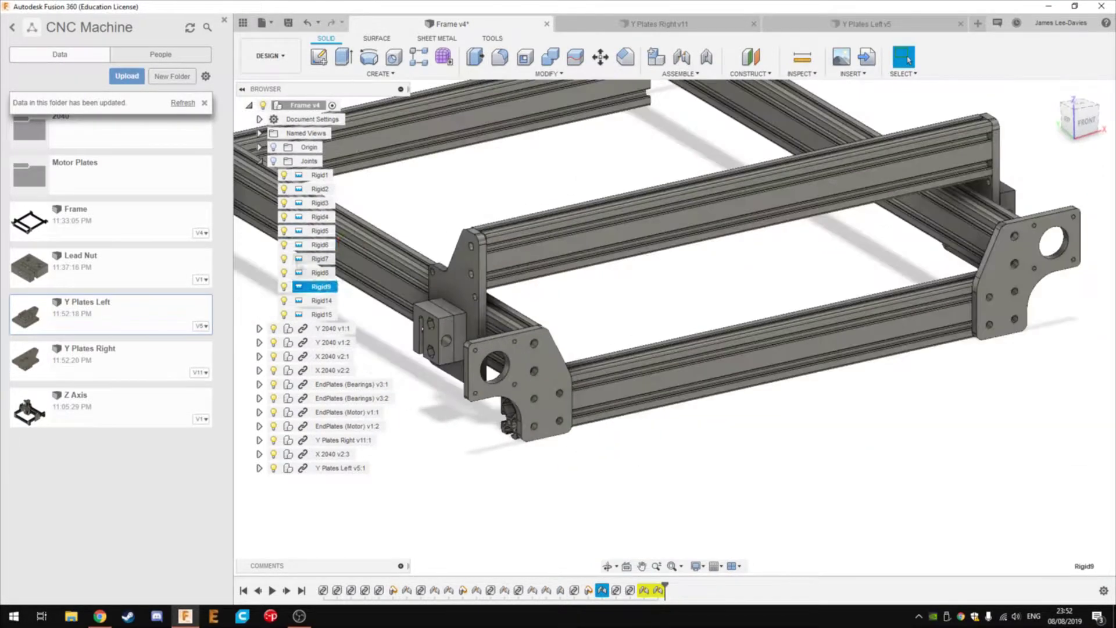
left_click(347, 322)
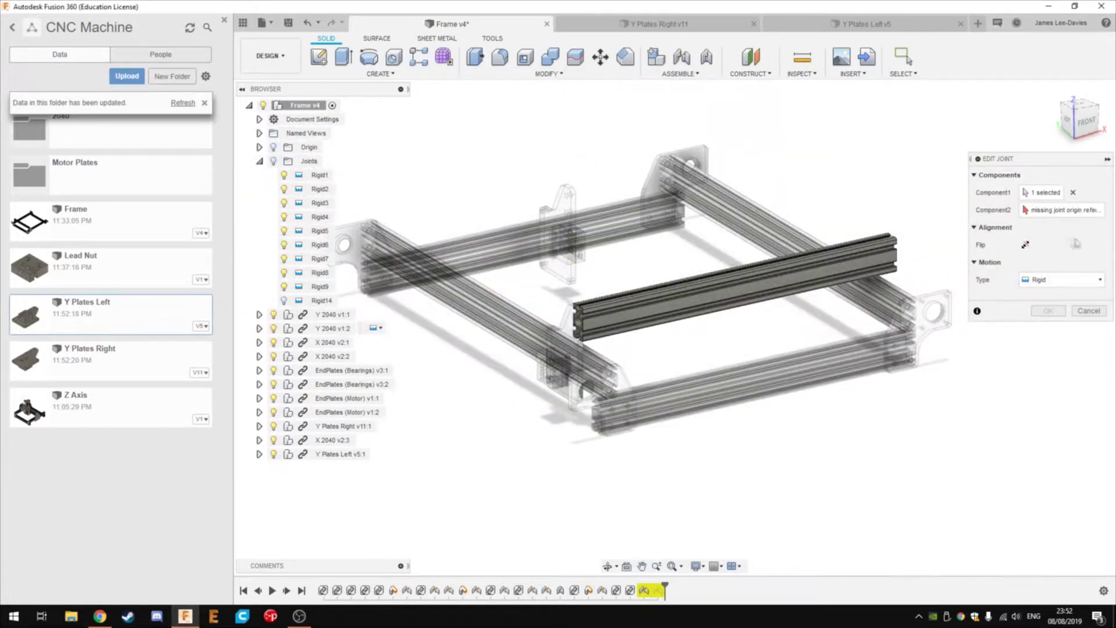
left_click(1083, 313)
- Add rigid joints Rigid16 and Rigid17 fixing the X 2040 crossbar's rail ends
left_click(670, 537)
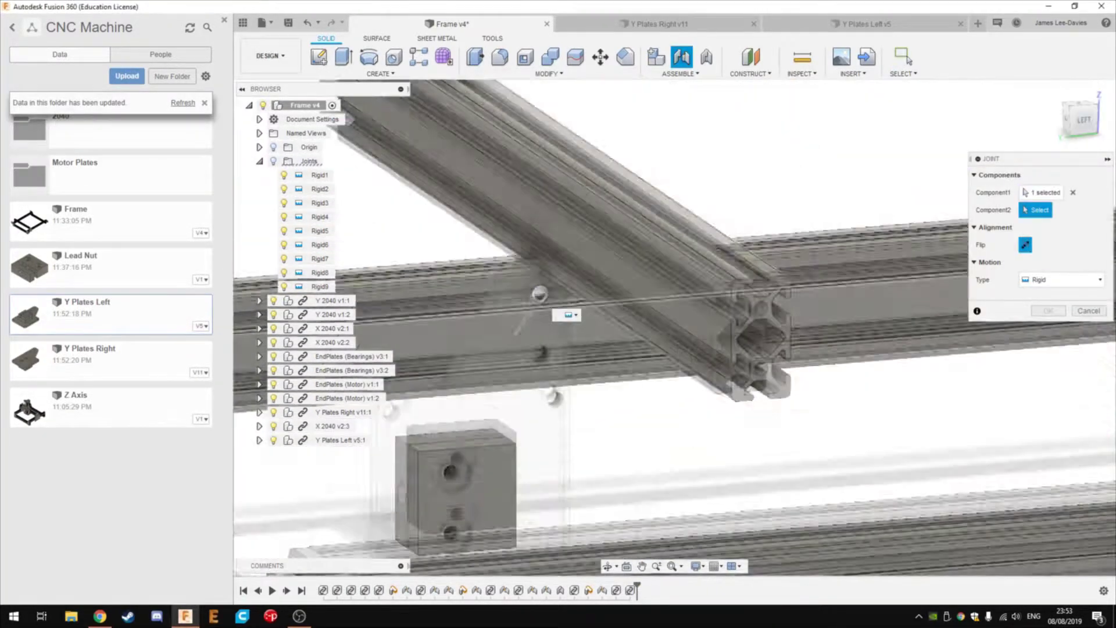
left_click(540, 294)
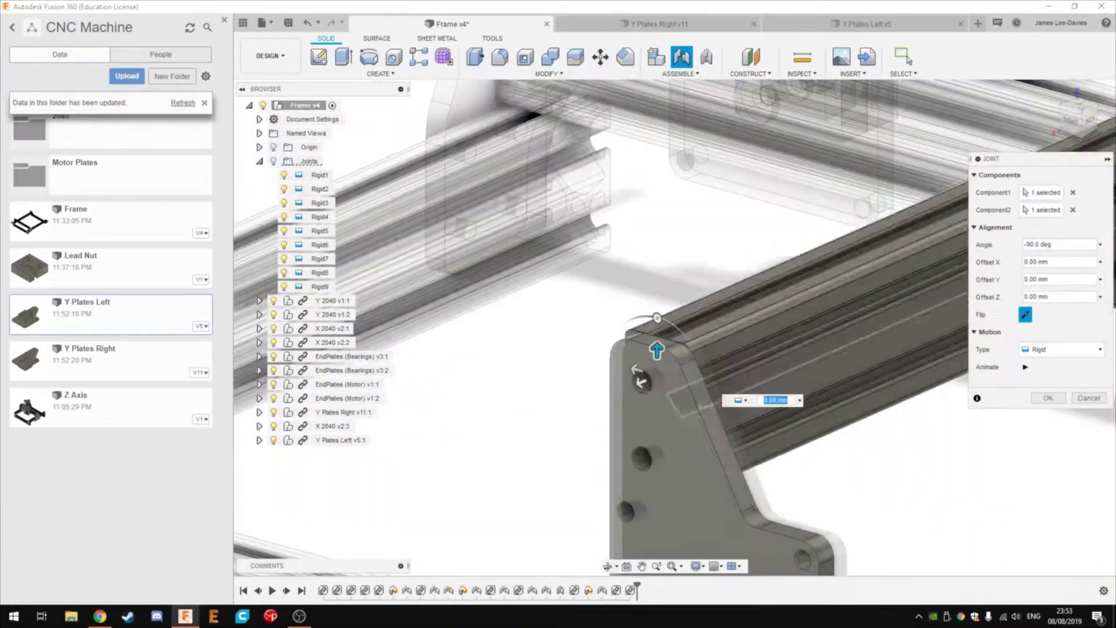
key("Return")
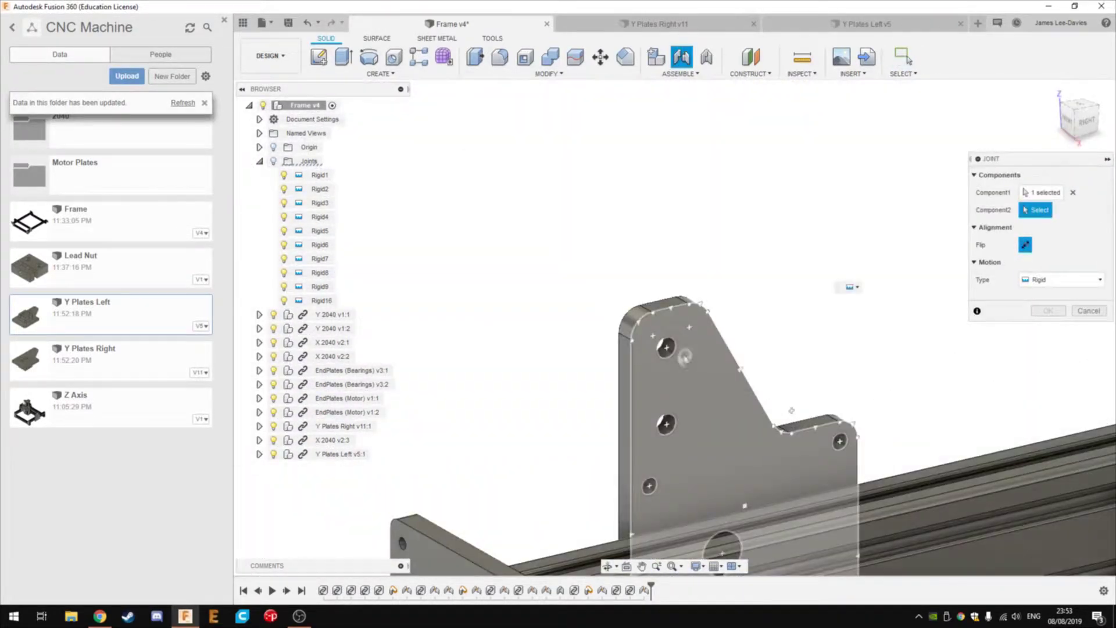
left_click(791, 411)
key("Return")
- Review the Rigid9 and Rigid17 joint settings, leaving them unchanged
mouse_move(791, 411)
middle_mouse_down("shift")
mouse_move(886, 449)
mouse_move(850, 456)
mouse_move(877, 448)
middle_mouse_up("shift")
double_click(315, 285)
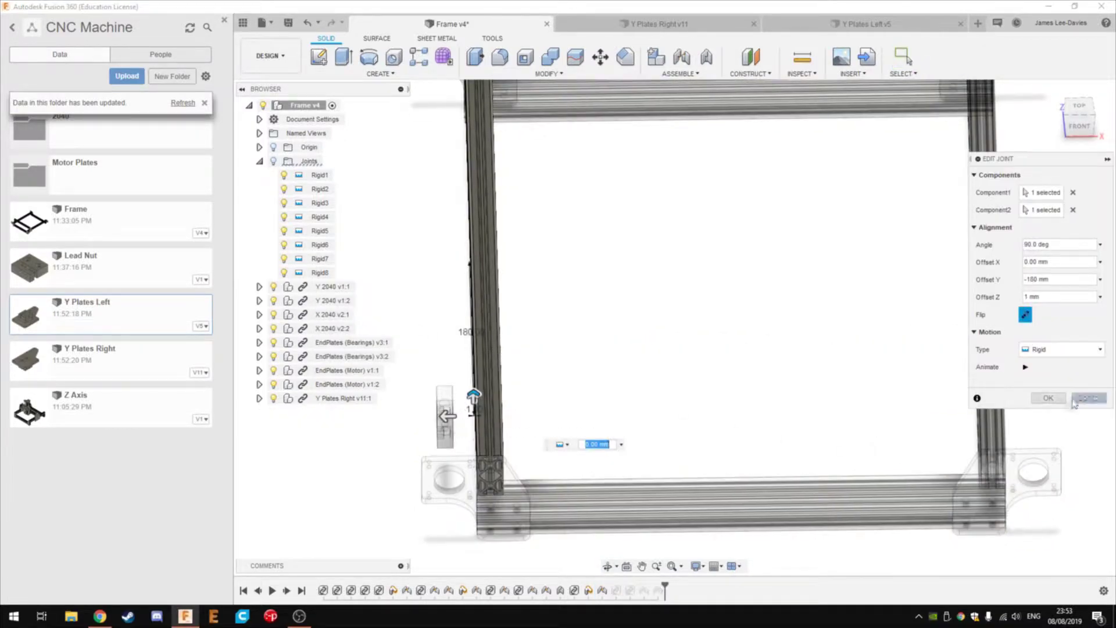
left_click(1076, 400)
middle_click_drag(787, 448, 698, 378, "shift")
right_click(314, 317)
left_click(349, 324)
key("Return")
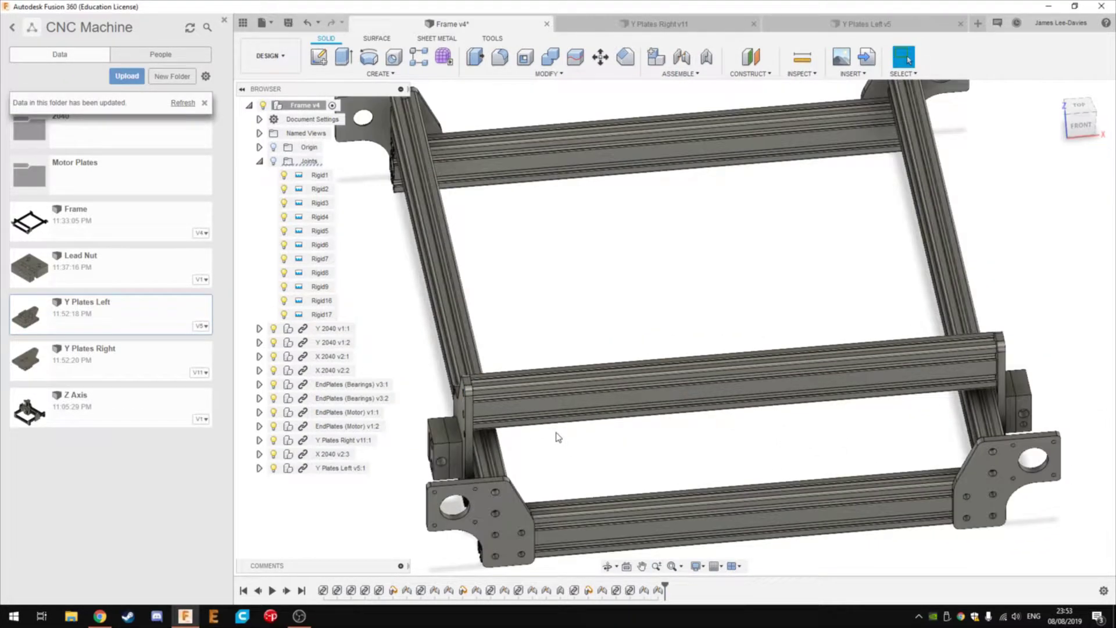
double_click(324, 314)
key("Return")
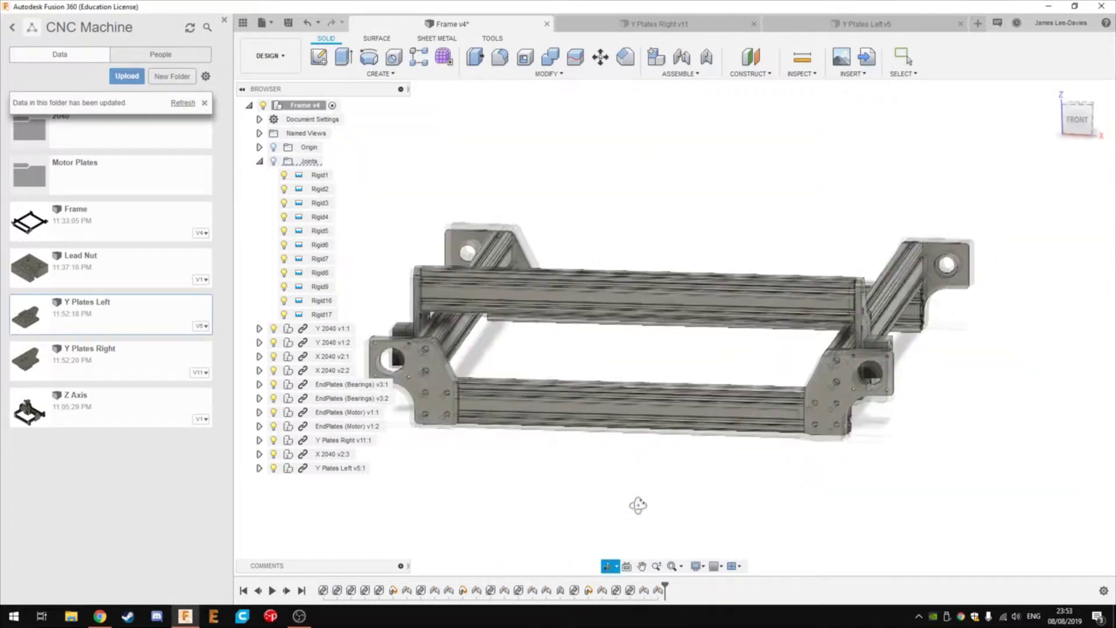
left_click(1089, 121)
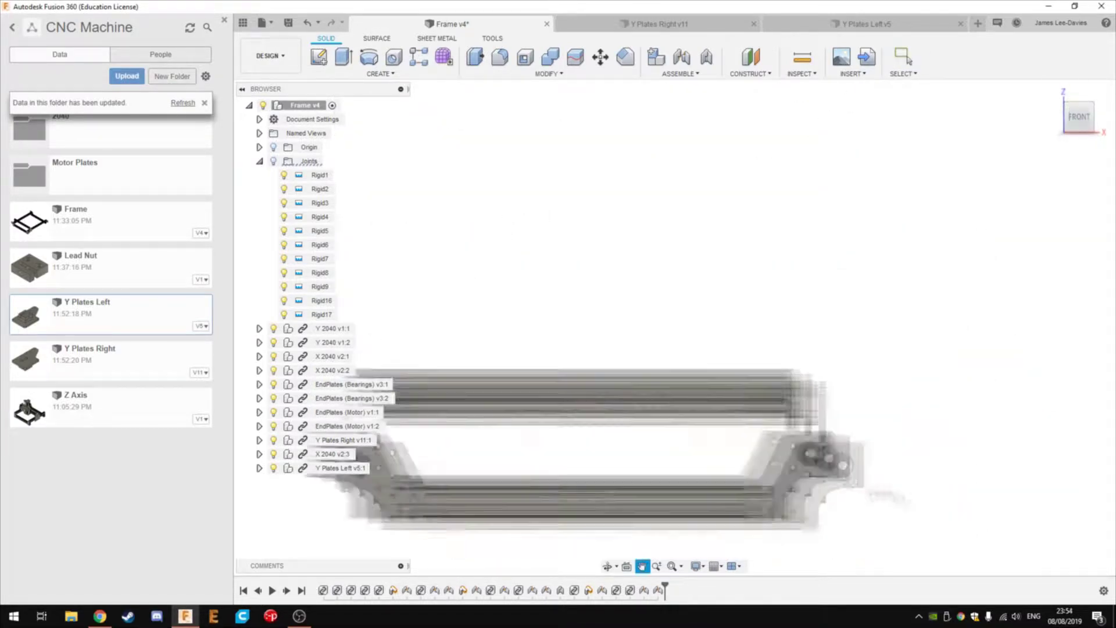
- Orbit and zoom around the end plates to inspect the motor end plate
scroll(773, 349, "up", 5)
left_click(770, 289)
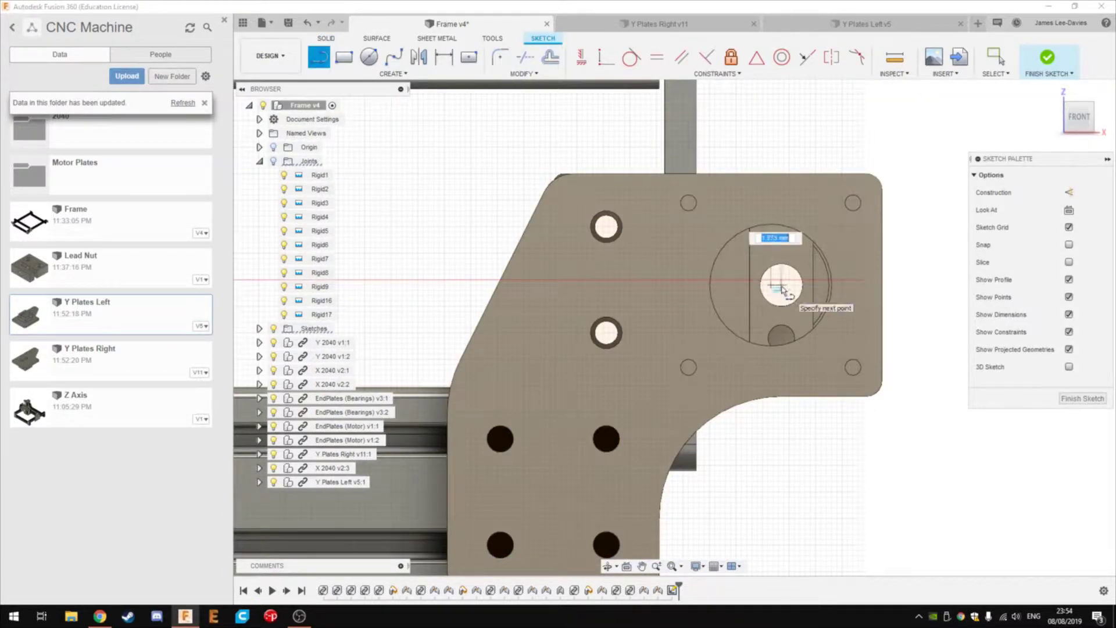
key("Escape")
scroll(809, 472, "down", 5)
middle_click_drag(810, 472, 800, 488, "shift")
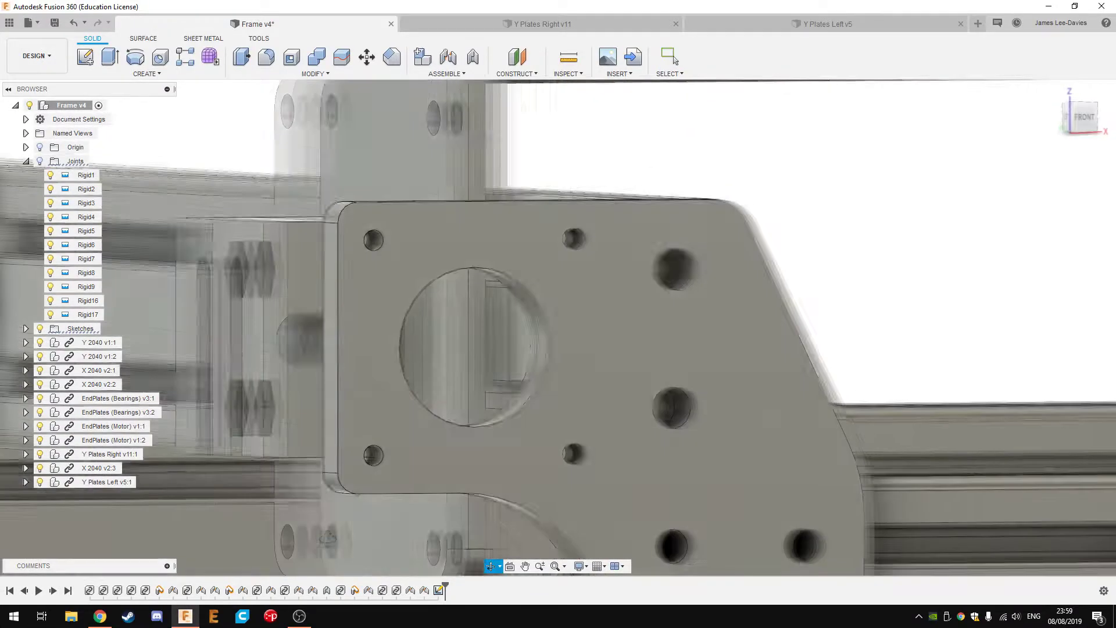
scroll(355, 457, "down", 5)
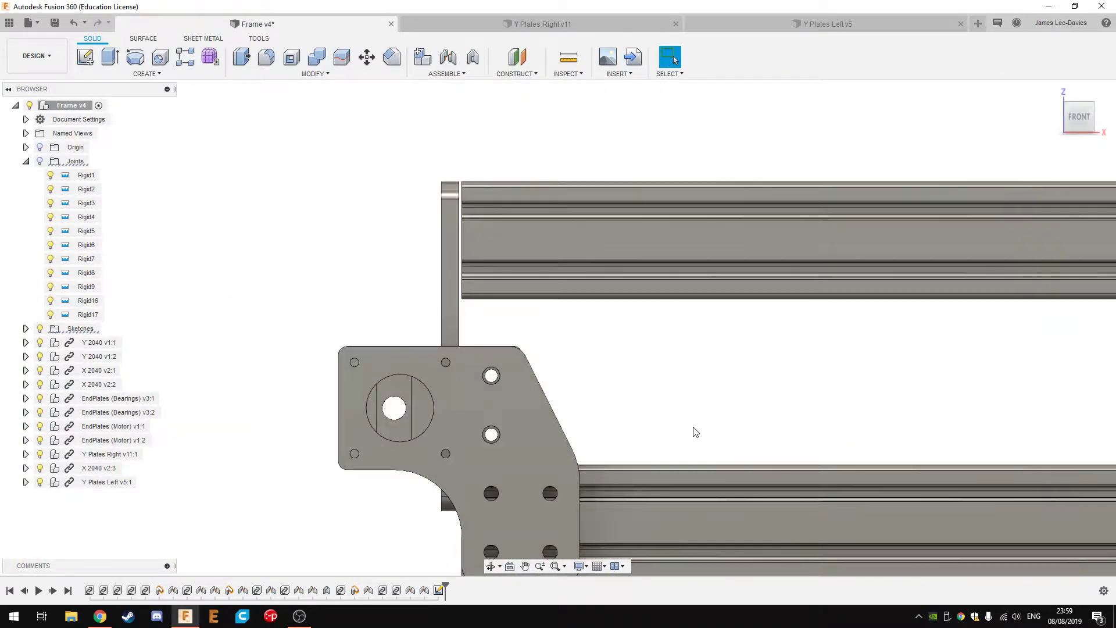
scroll(686, 444, "down", 3)
scroll(726, 460, "down", 2)
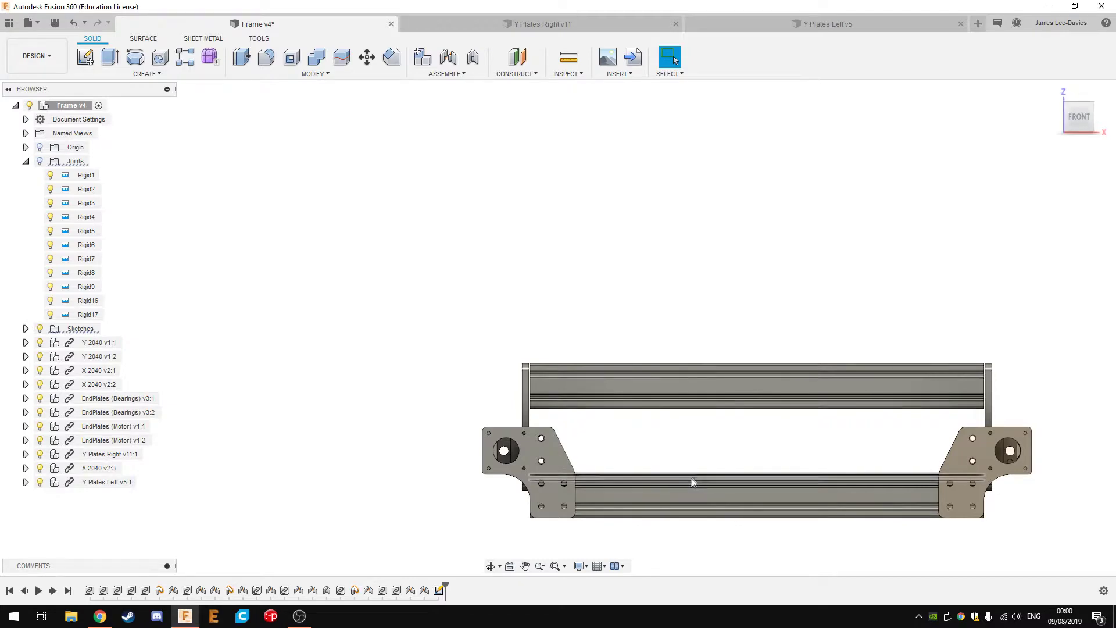
scroll(483, 466, "up", 3)
mouse_move(466, 489)
middle_mouse_down("shift")
mouse_move(422, 523)
mouse_move(500, 558)
mouse_move(583, 496)
middle_mouse_up("shift")
scroll(422, 524, "down", 5)
key("Escape")
scroll(911, 540, "up", 6)
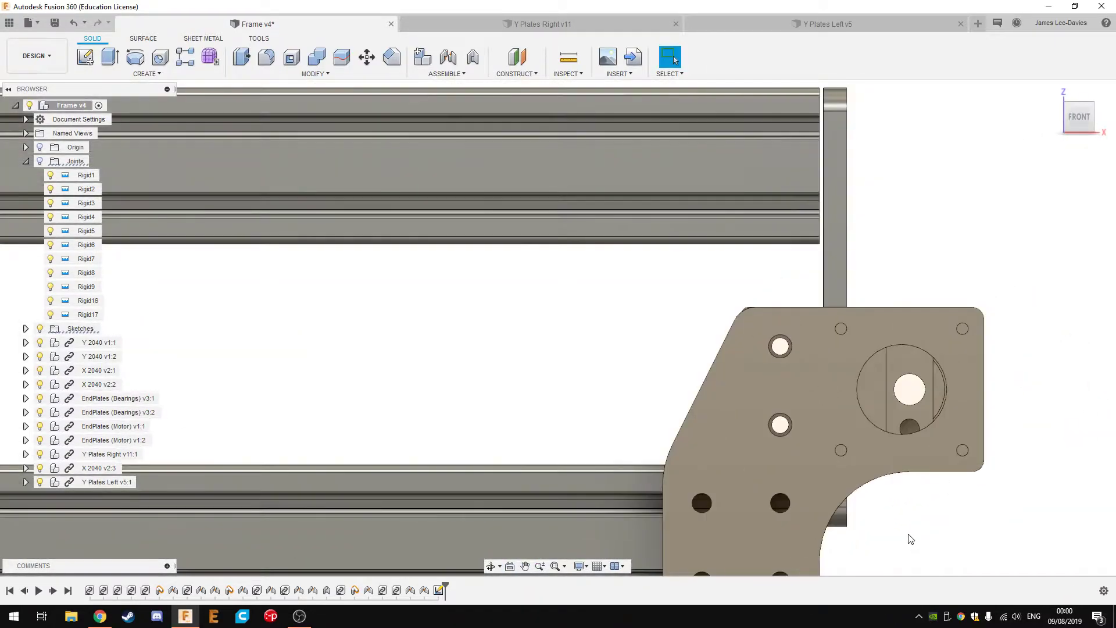
middle_click_drag(911, 539, 756, 508, "shift")
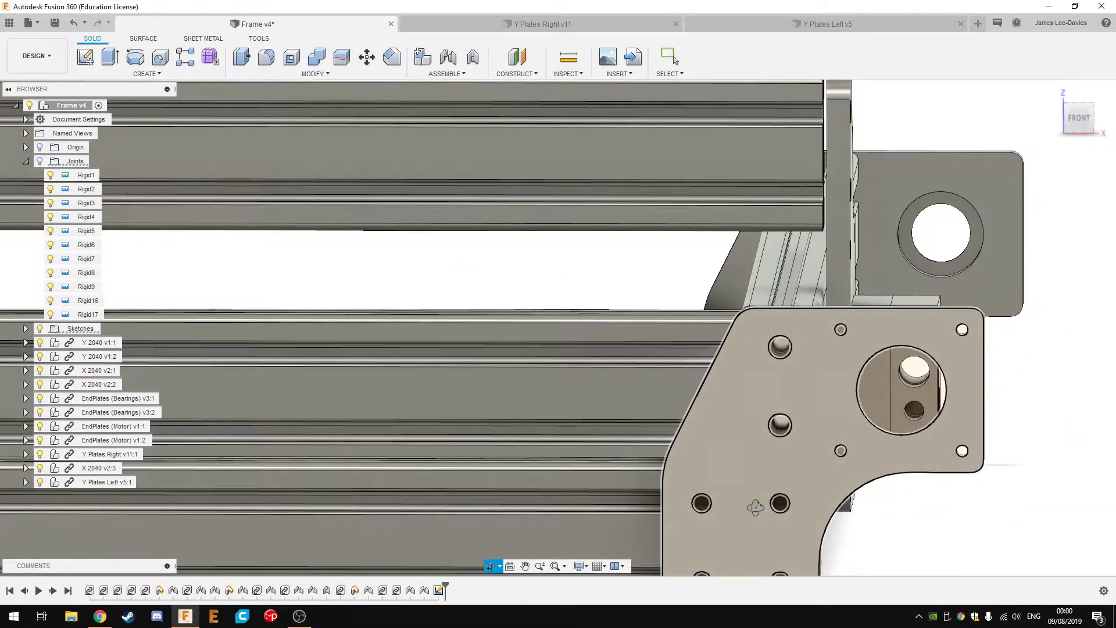
- Project the end plate's centre hole into a sketch and start a line from it
key("p")
left_click(756, 508)
left_click(861, 376)
left_click(898, 240)
key("l")
left_click(843, 416)
scroll(816, 432, "down", 3)
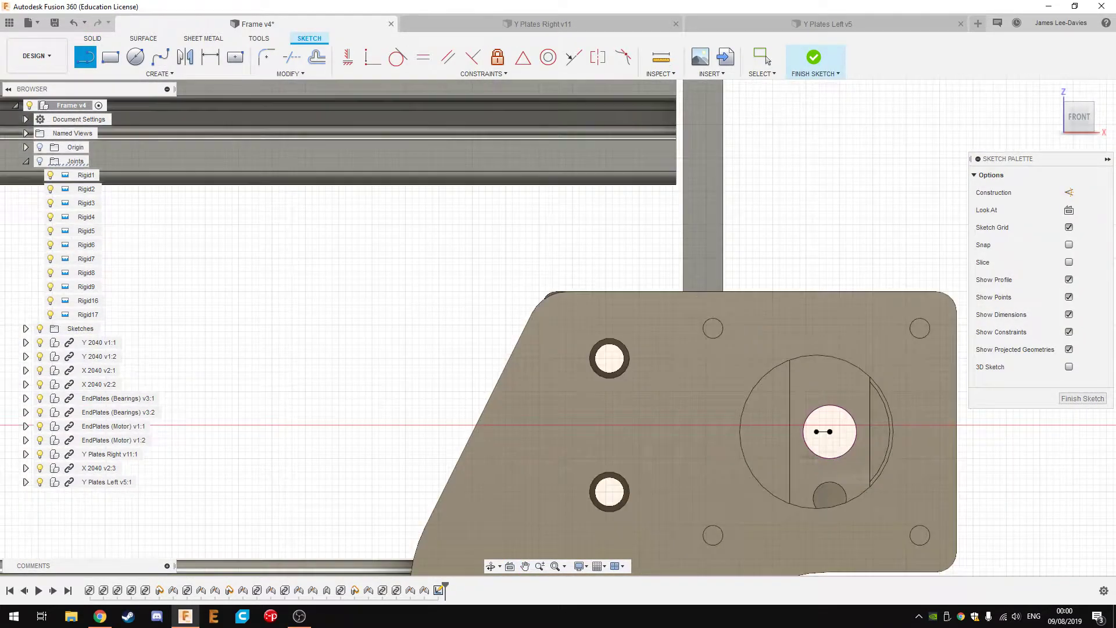
- Switch to Y Plates Right and open the options for Block:1
left_click(543, 24)
right_click(79, 231)
left_click(17, 240)
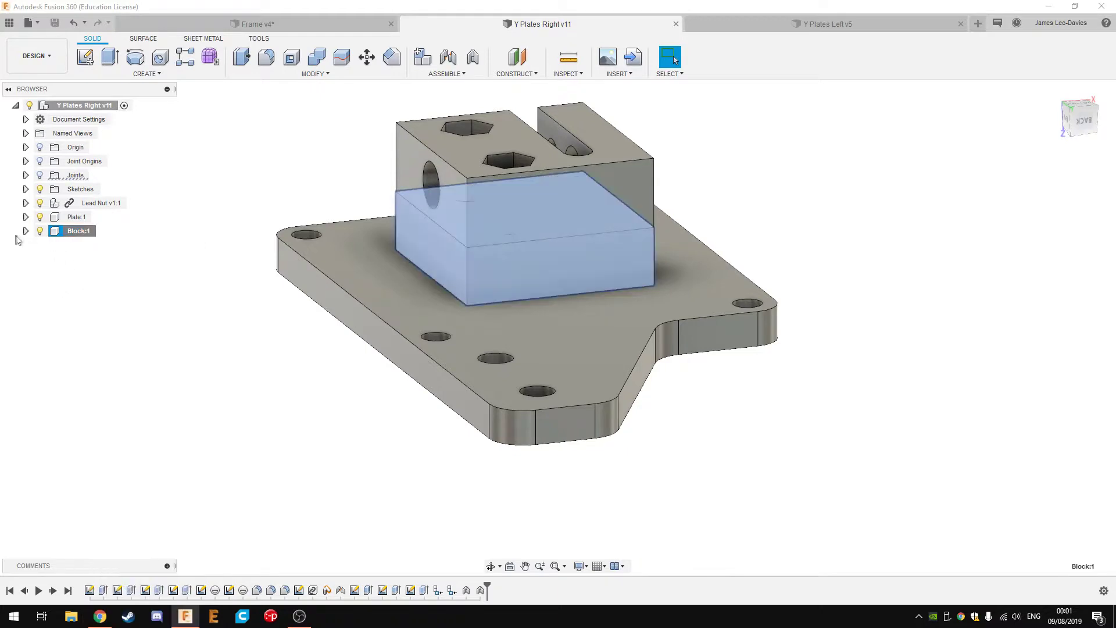
- Extrude-cut Block:1's top face downward to make the block thinner
key("e")
left_click(559, 198)
left_click_drag(573, 160, 538, 256)
key("Return")
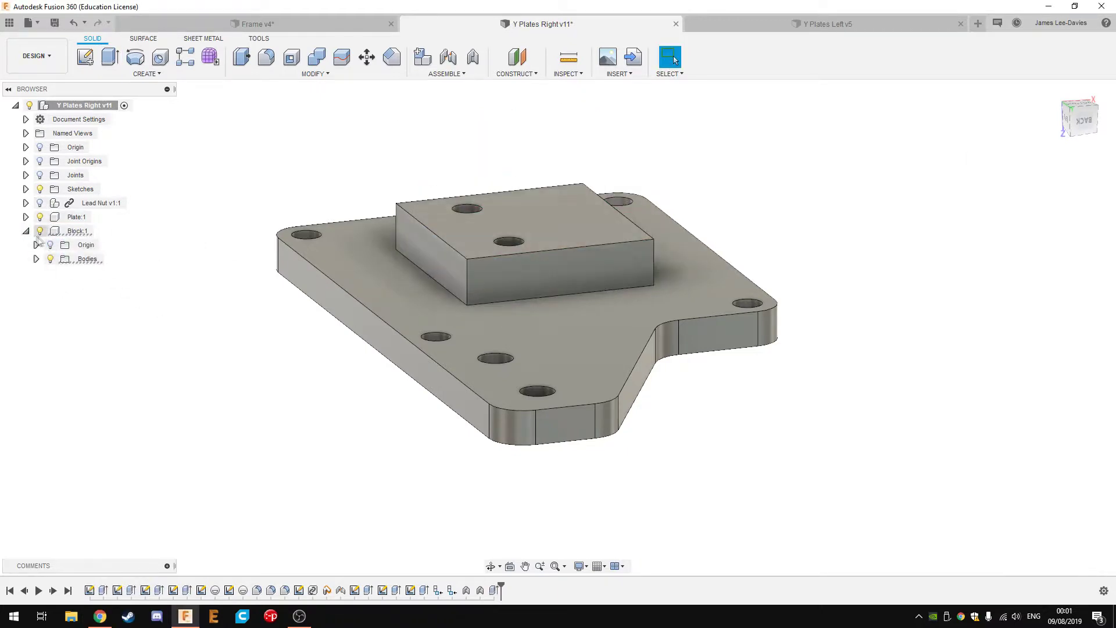
- Delete the Rigid1 joint and rigidly joint the block to the lead nut
left_click(25, 175)
left_click(87, 189)
key("Delete")
middle_click_drag(276, 268, 302, 174, "shift")
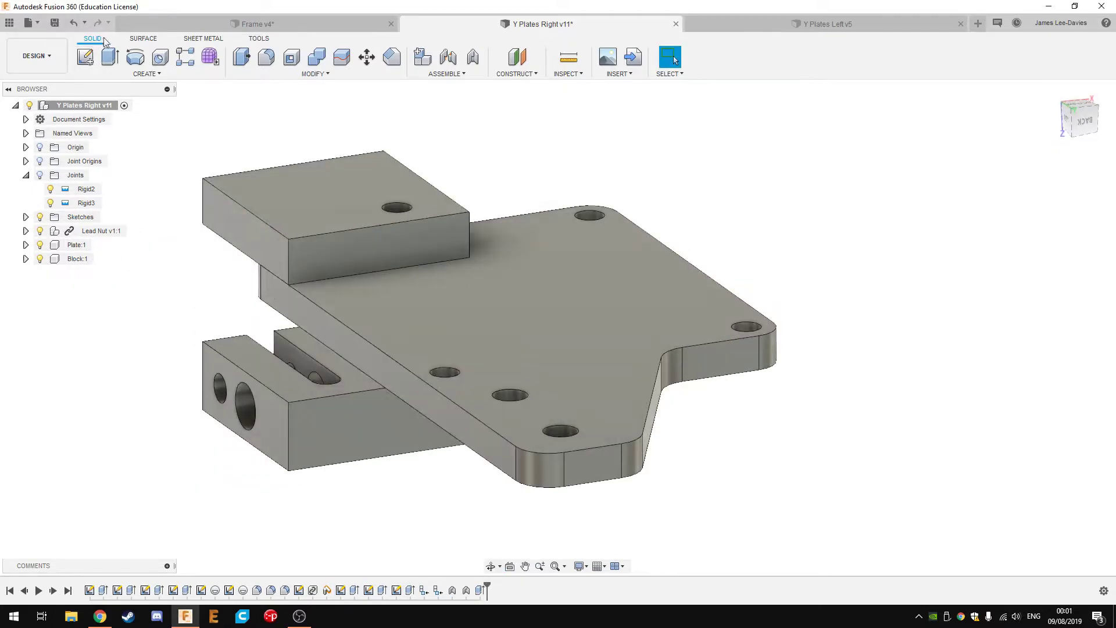
key("ctrl+z")
right_click(86, 217)
left_click(128, 249)
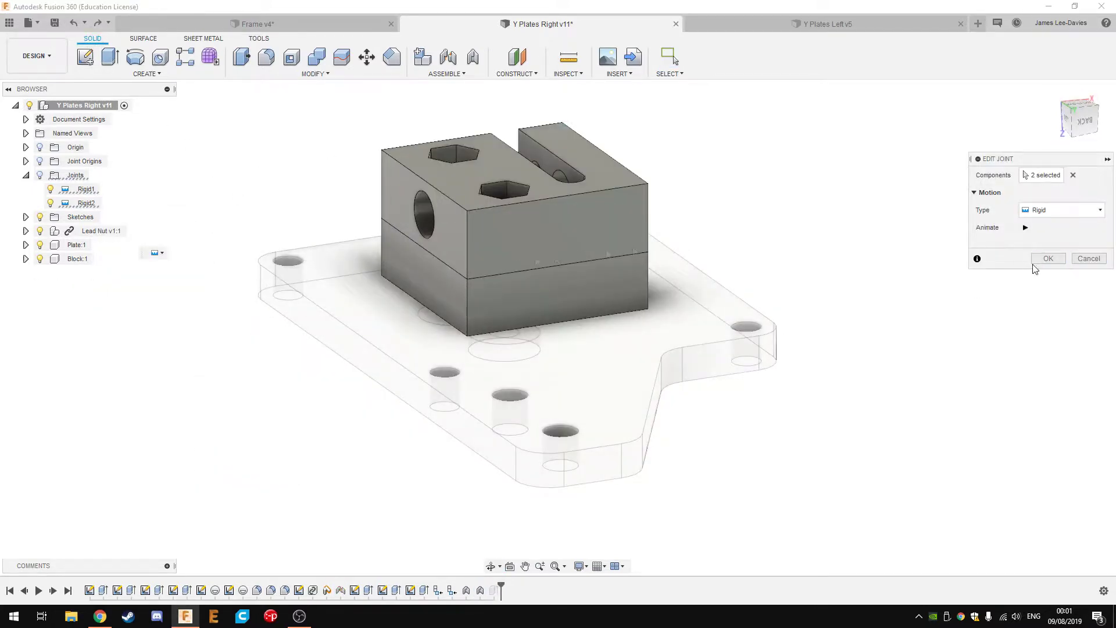
left_click(1048, 258)
- Adjust the Rigid2 joint's offset, then return to the Frame assembly
middle_click_drag(581, 349, 407, 262, "shift")
left_click(87, 201)
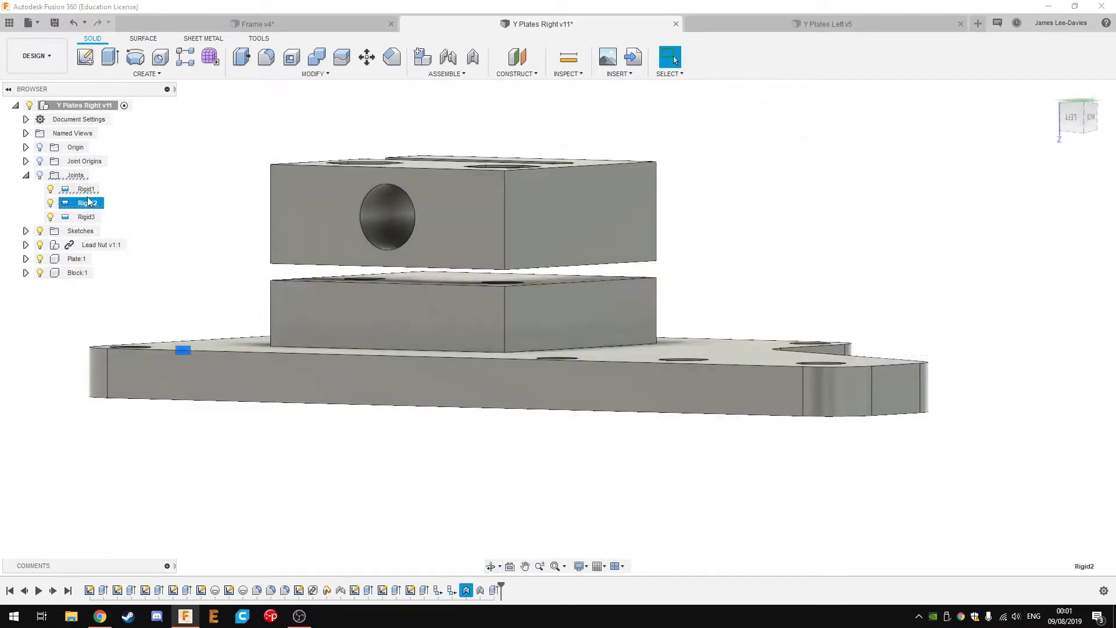
left_click(105, 215)
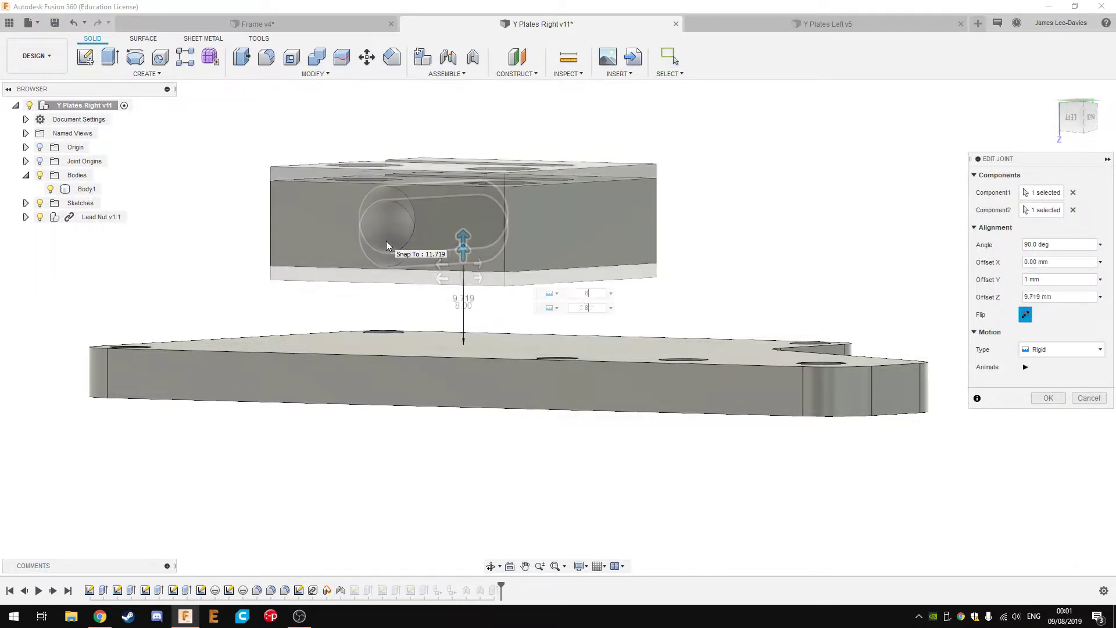
key("Return")
left_click(255, 24)
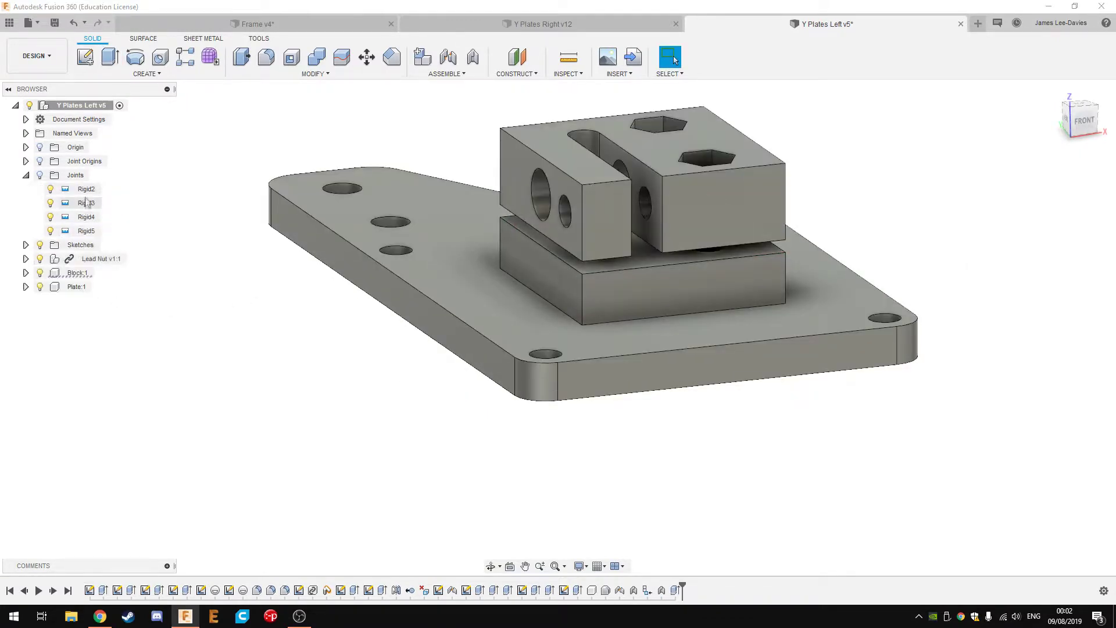
- Create a new rigid joint seating the lower block on the plate
left_click(83, 191)
right_click(83, 195)
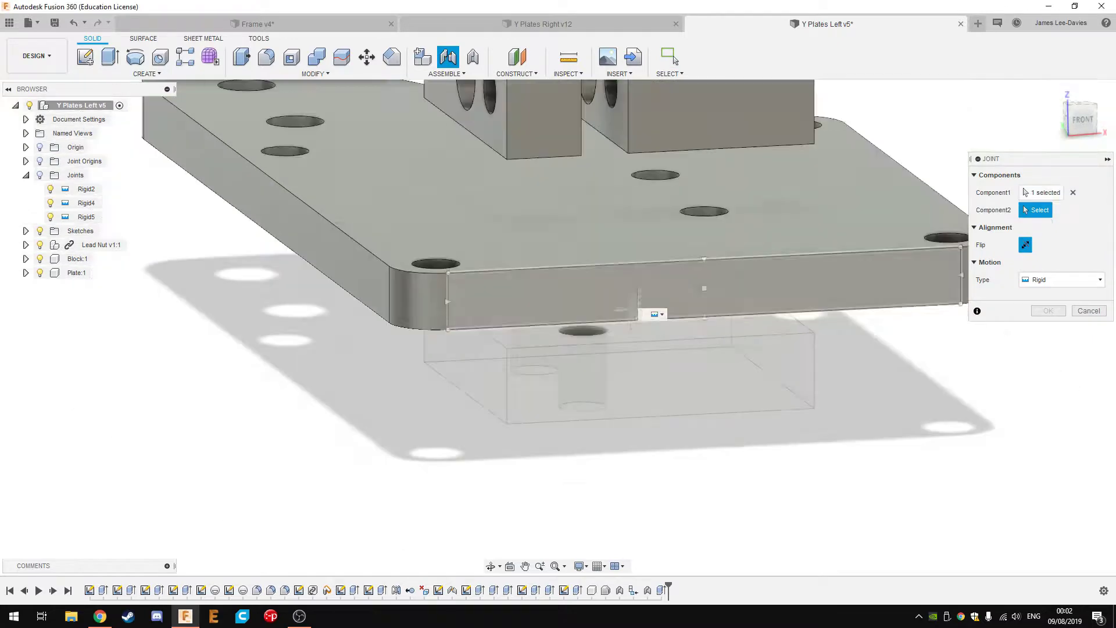
left_click(669, 302)
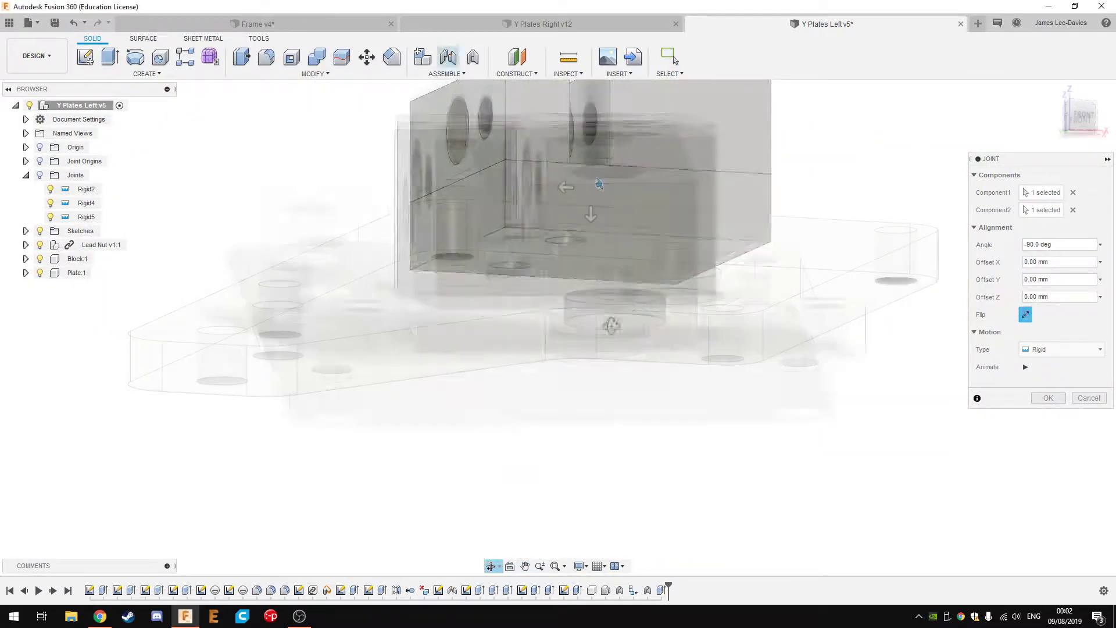
key("Return")
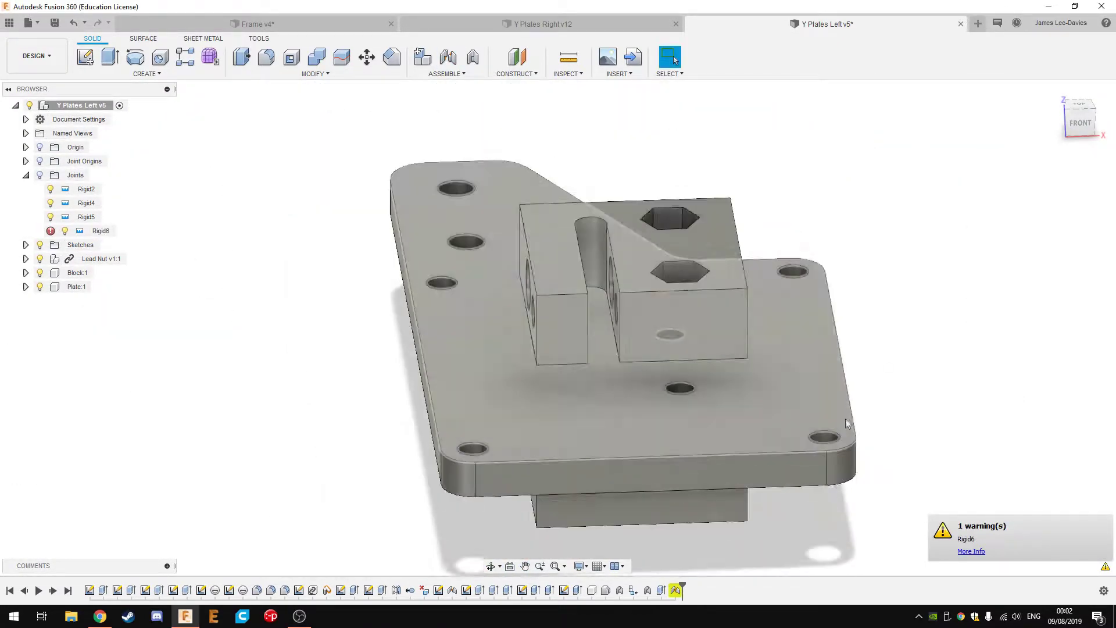
- Delete joints Rigid5 and Rigid4 and save Y Plates Left as v6
left_click(86, 217)
key("Delete")
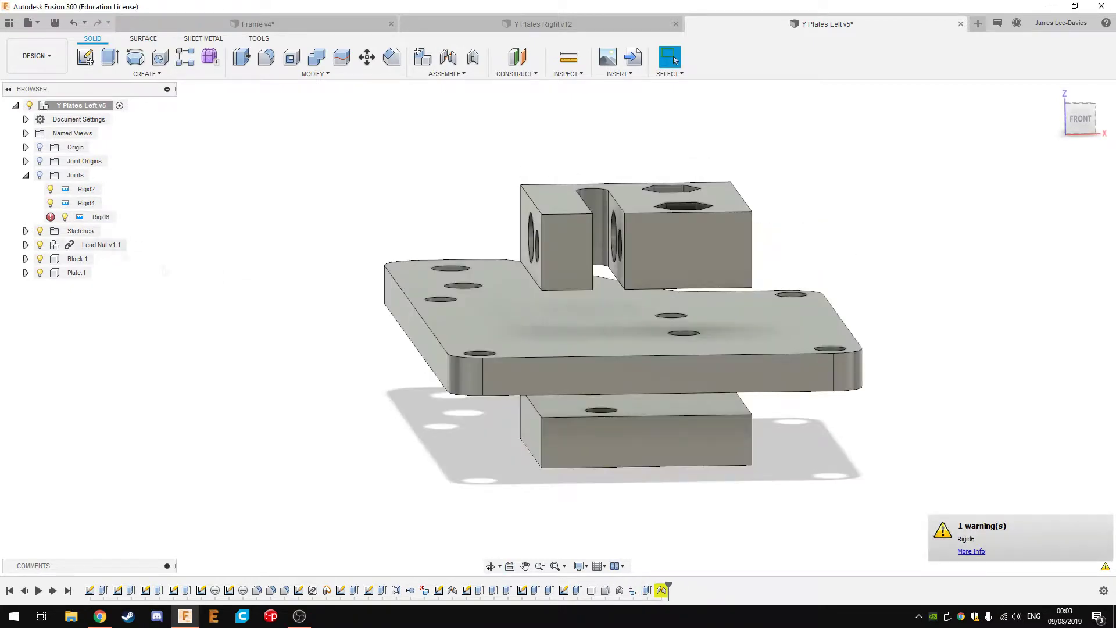
key("Delete")
left_click(54, 23)
key("Return")
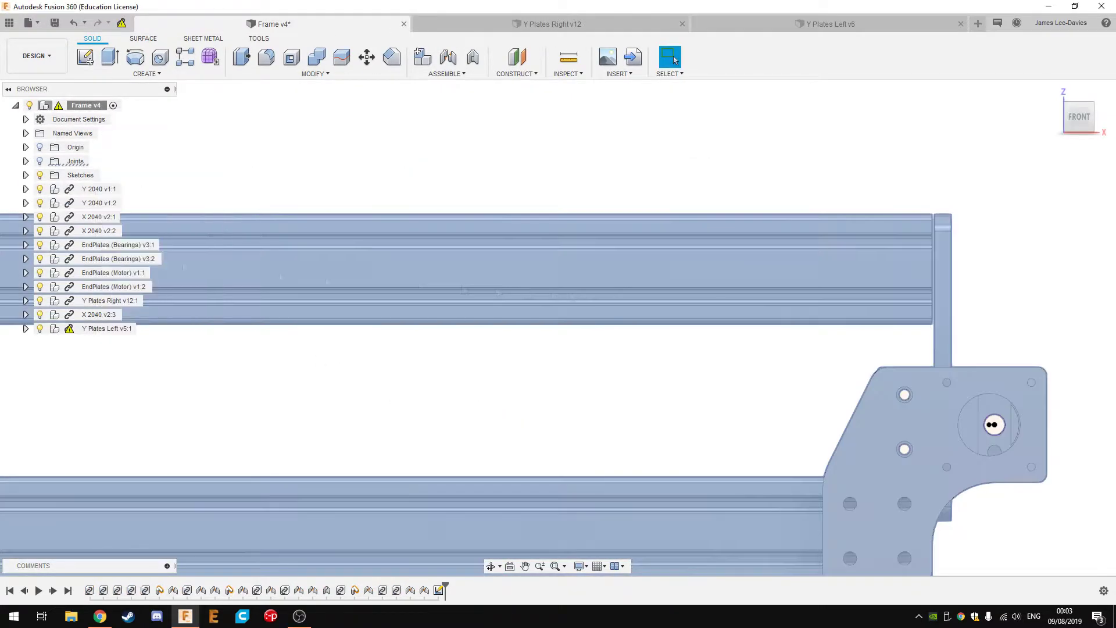
- Update the frame assembly to the latest part versions
middle_click_drag(374, 431, 328, 466, "shift")
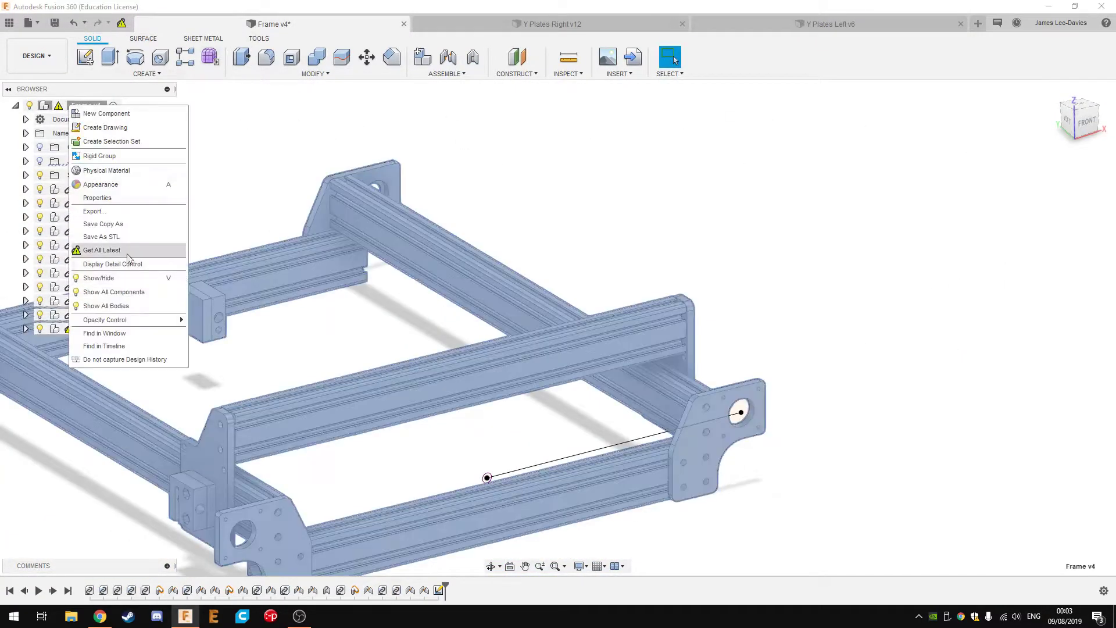
left_click(128, 257)
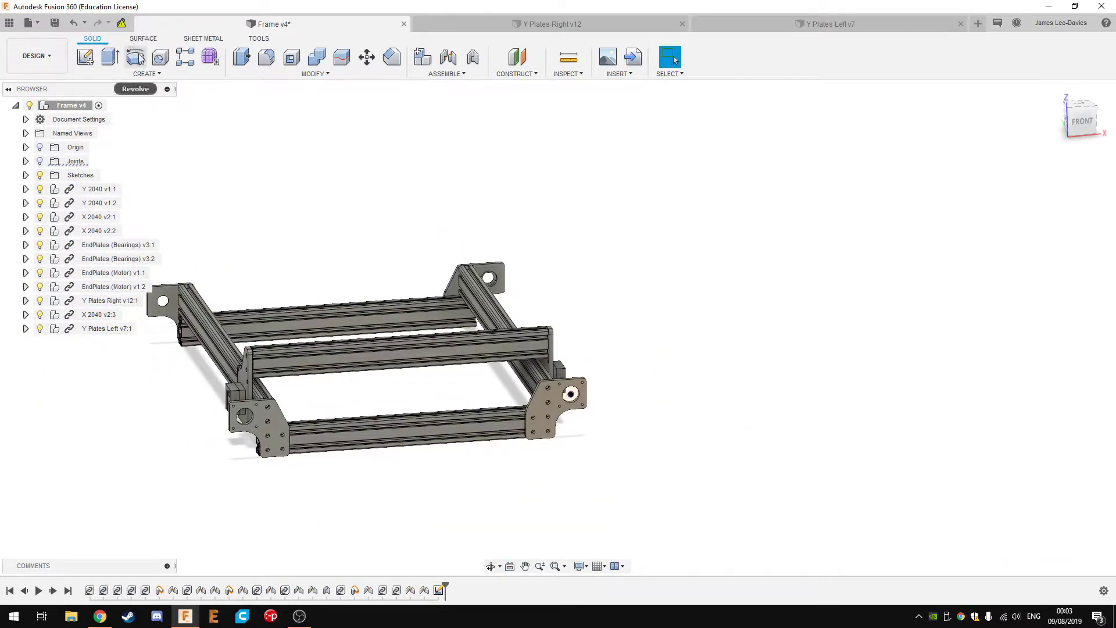
mouse_move(624, 355)
middle_mouse_down("shift")
mouse_move(586, 448)
mouse_move(621, 437)
middle_mouse_up("shift")
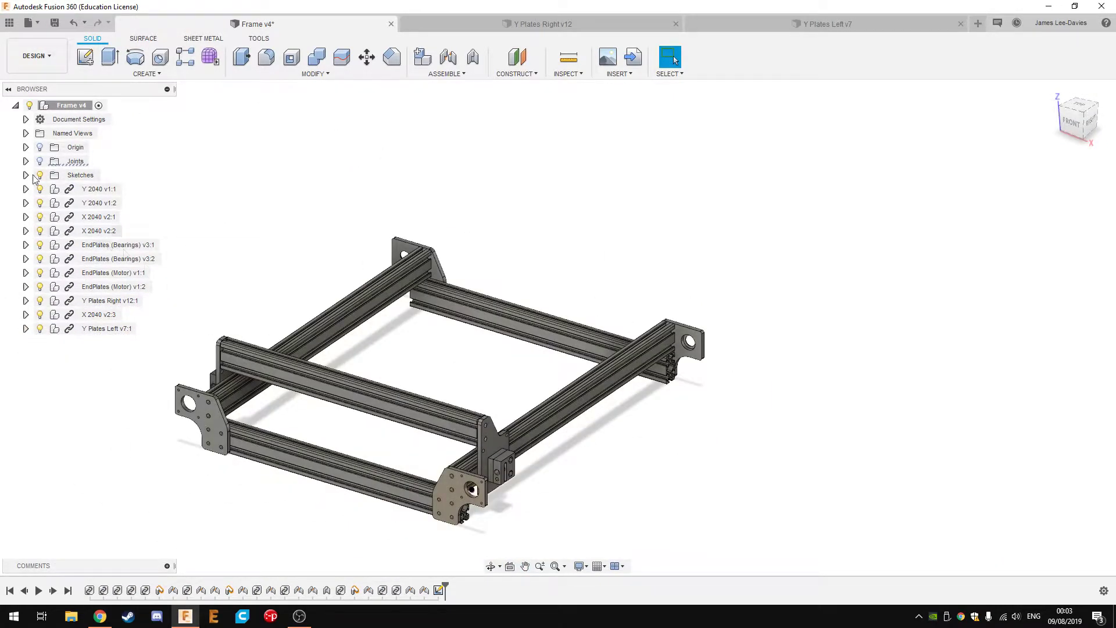
- Delete the leftover Sketches folder from the frame assembly
left_click(80, 175)
right_click(80, 175)
left_click(105, 287)
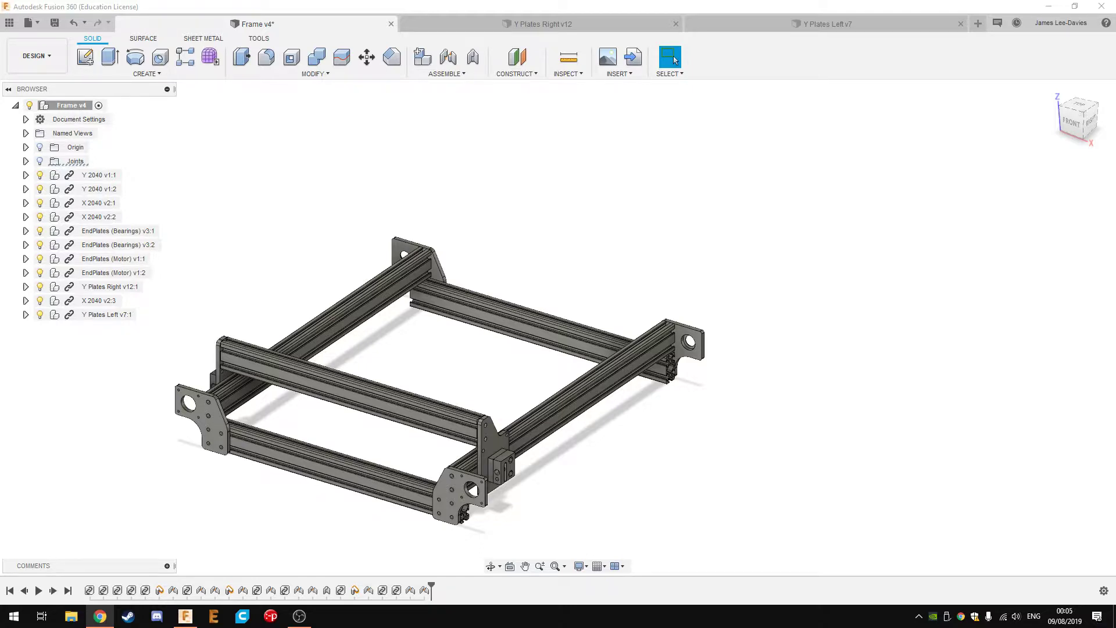
left_click(302, 620)
left_click(303, 620)
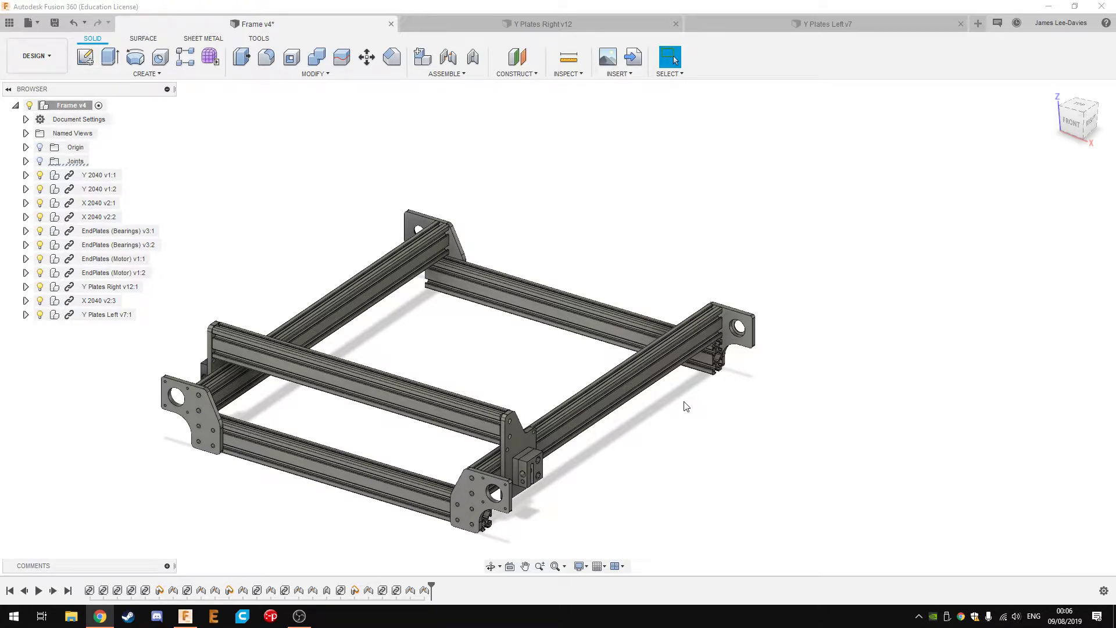
mouse_move(459, 354)
middle_mouse_down("shift")
mouse_move(534, 476)
mouse_move(446, 468)
mouse_move(469, 458)
mouse_move(510, 484)
middle_mouse_up("shift")
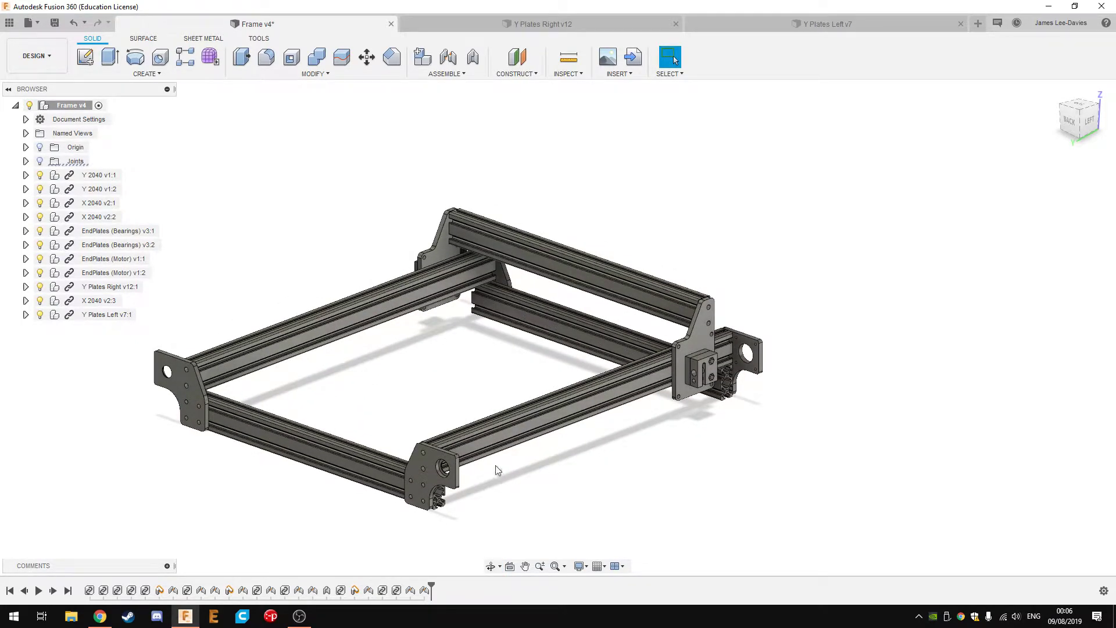
- Save the frame as v5 and start a sketch on the Y Plates Right plate face
key("ctrl+s")
key("ctrl+Tab")
key("ctrl+Tab")
key("ctrl+Tab")
key("r")
left_click(669, 369)
- Square off the plate's missing corner with a 6 mm joined extrusion
scroll(408, 407, "down", 1)
scroll(497, 374, "down", 2)
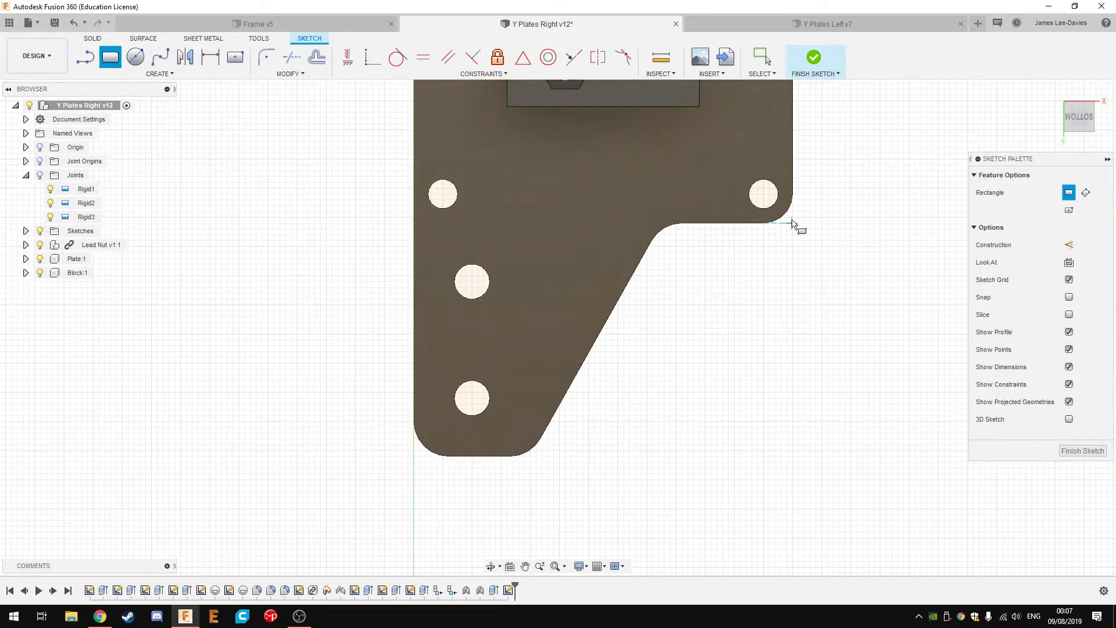
key("l")
left_click(792, 168)
left_click(793, 509)
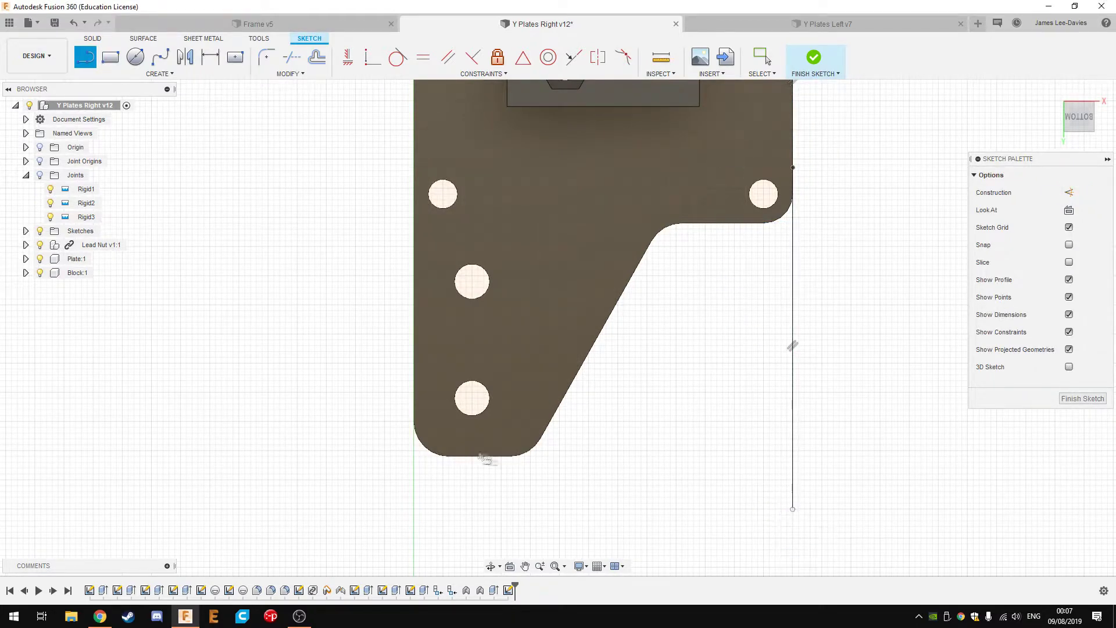
left_click(793, 457)
left_click(613, 448)
key("e")
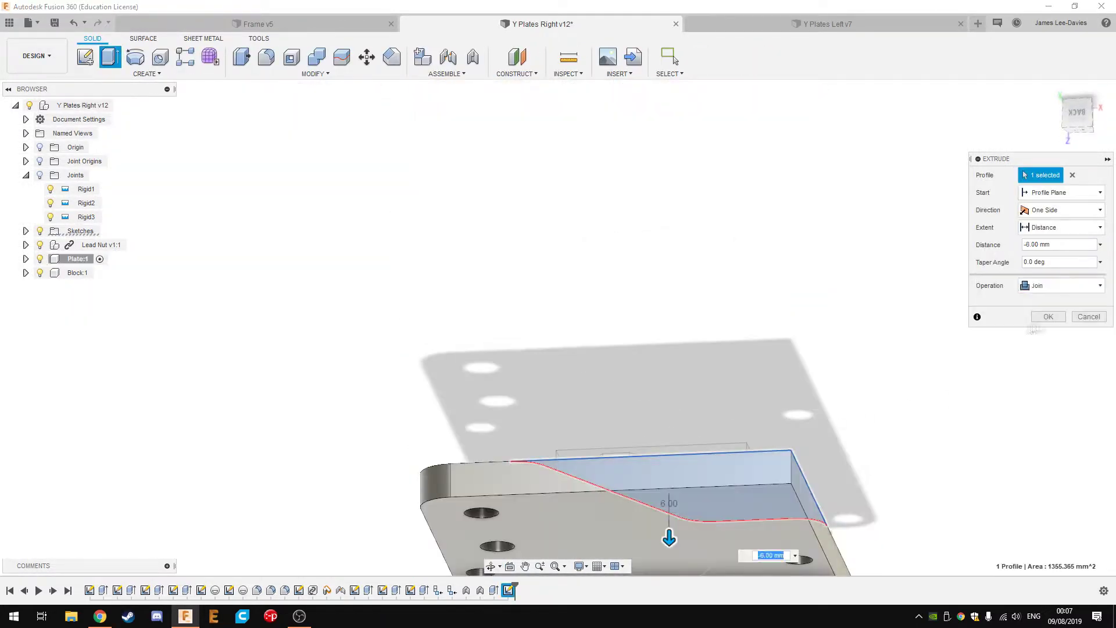
key("Return")
- Sketch a 42 × 42 mm square and a 40 mm rectangle on the plate's bottom face
key("r")
left_click(582, 291)
left_click(706, 406)
type("4242")
key("Return")
key("r")
left_click(461, 406)
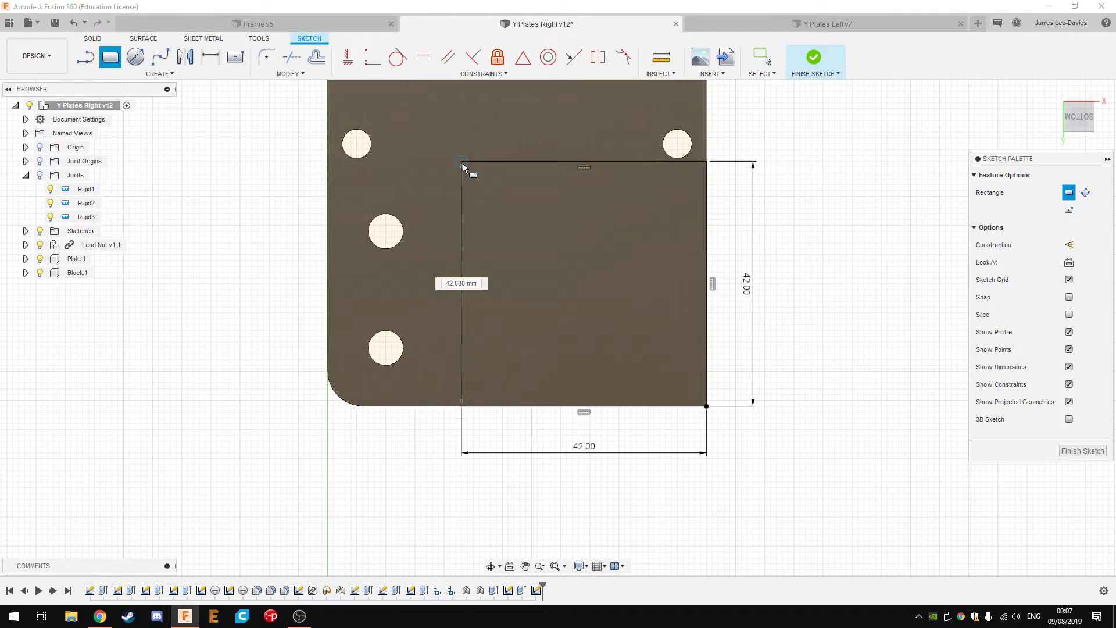
type("40")
key("Return")
key("Escape")
mouse_move(513, 239)
middle_mouse_down("shift")
mouse_move(642, 419)
mouse_move(343, 264)
mouse_move(347, 256)
middle_mouse_up("shift")
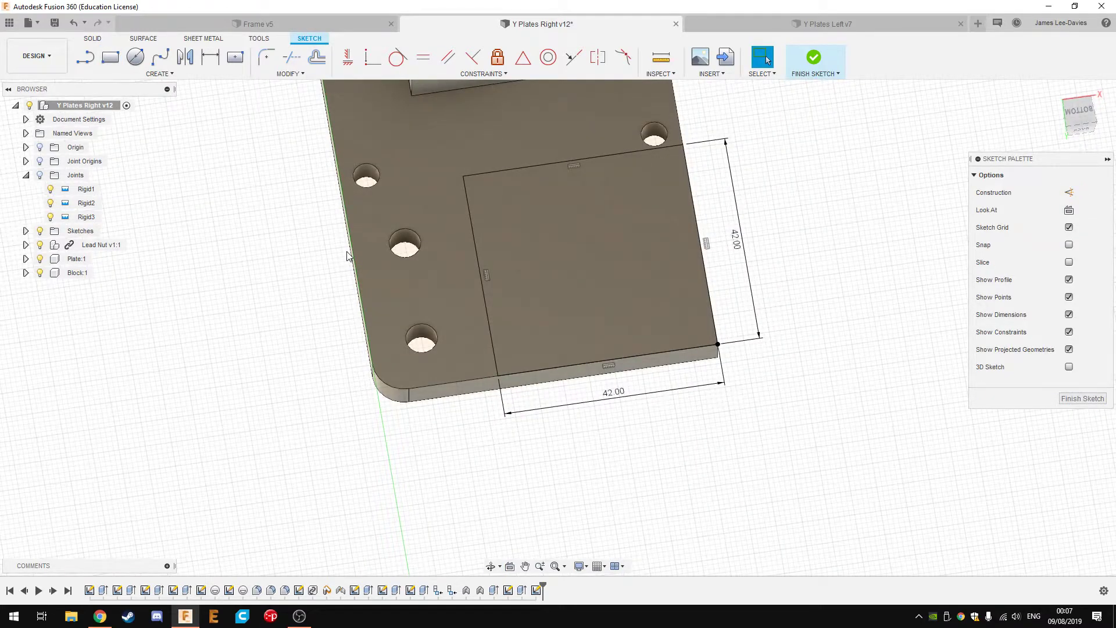
- Add a 23 mm centre circle and a 31 mm centred construction square around it
key("c")
left_click(590, 260)
type("23")
key("Return")
key("r")
left_click(590, 260)
type("31")
key("Return")
key("c")
- Place four 3.2 mm screw-hole circles at the 31 mm square's corners
left_click(498, 199)
type("3.2")
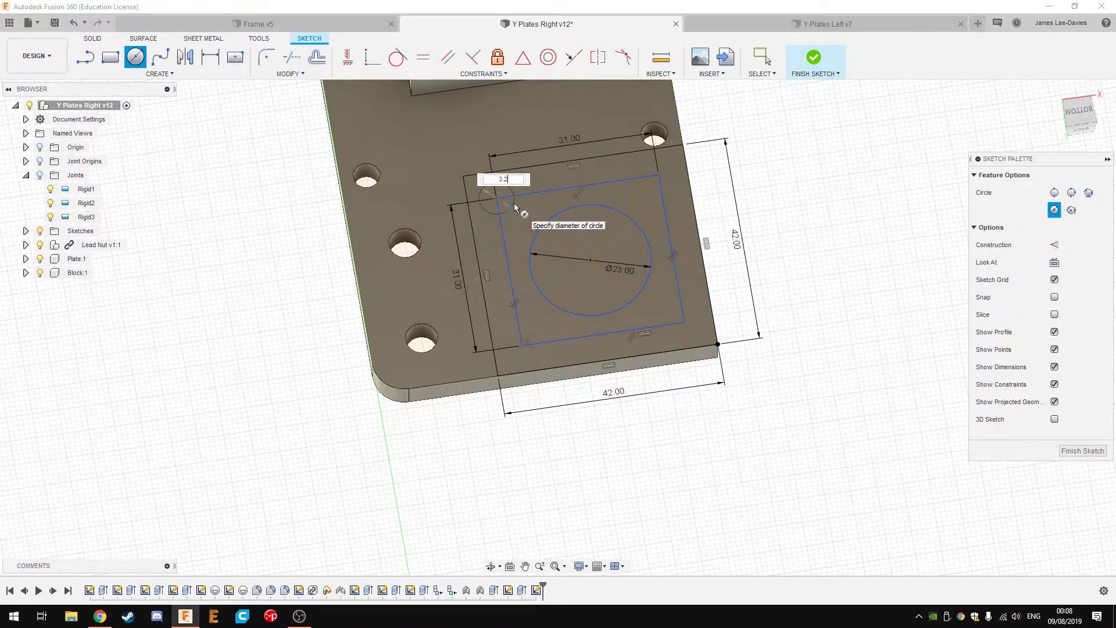
key("Return")
left_click(659, 174)
type("3.2")
key("Return")
left_click(684, 321)
type("3.2")
key("Return")
left_click(522, 345)
type("3.2")
key("Return")
- Extrude-cut the 23 mm hole and four screw holes through the plate
key("e")
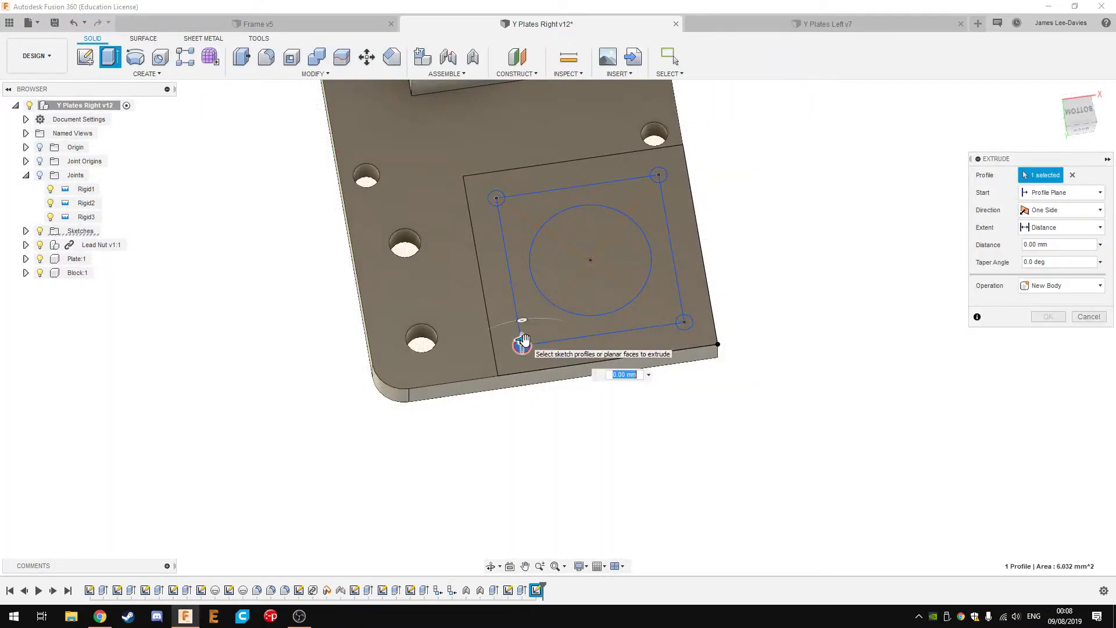
scroll(522, 344, "up", 3)
left_click(610, 199)
left_click(473, 99)
scroll(582, 175, "down", 1)
left_click(760, 390)
left_click(715, 164)
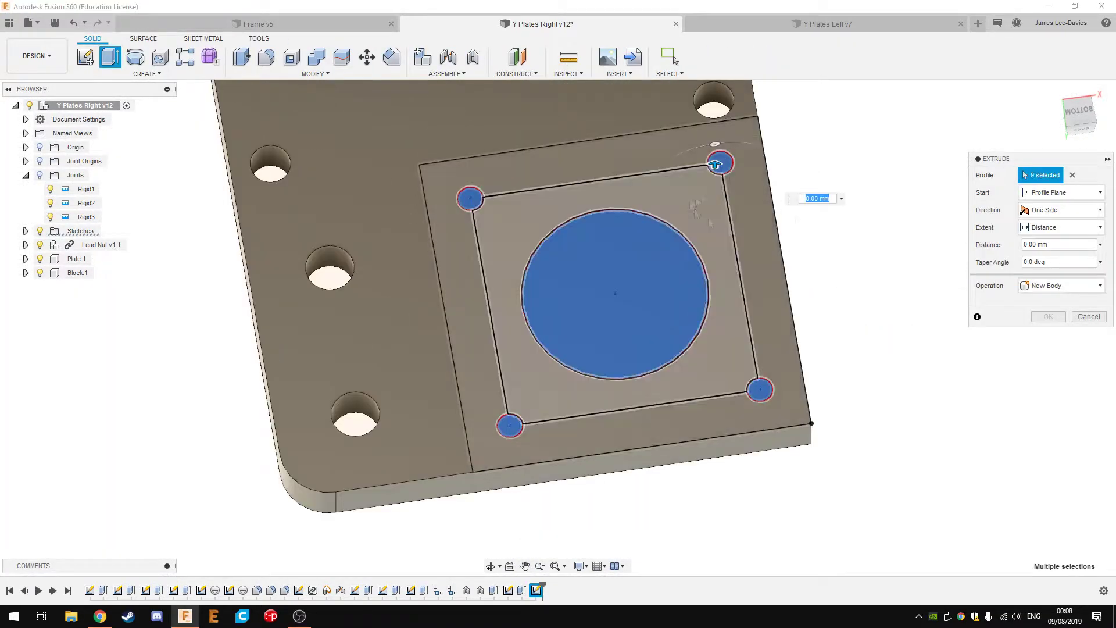
left_click_drag(716, 165, 715, 253)
key("Return")
- Fillet the plate's bottom-right corner edge, revising the radius from 6 mm to 5 mm
key("f")
left_click(803, 416)
type("6")
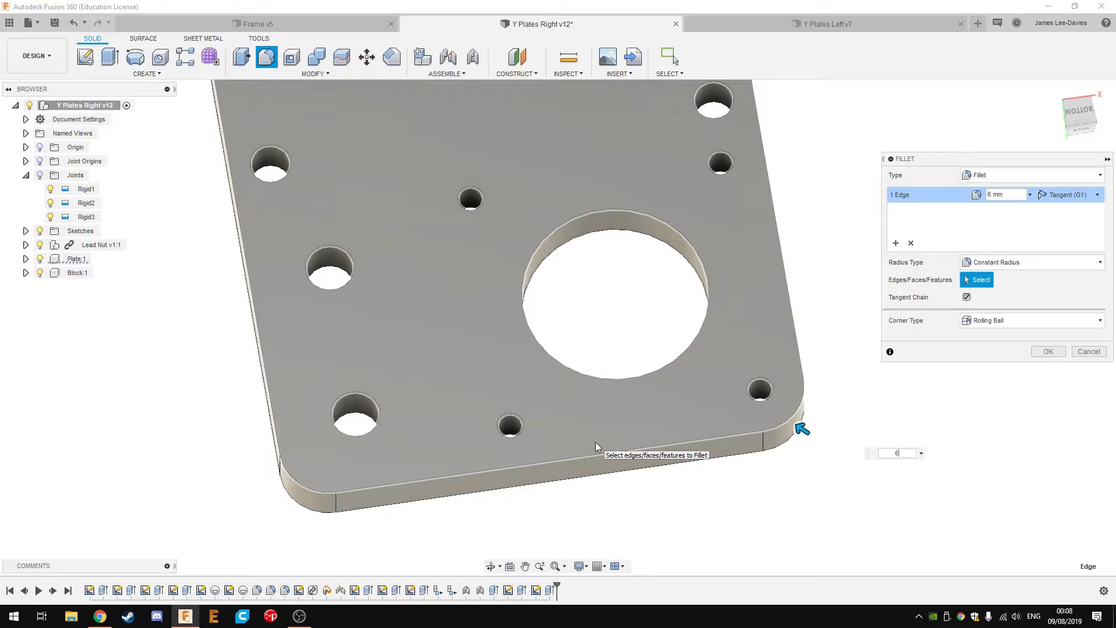
key("Return")
scroll(645, 419, "down", 2)
double_click(563, 592)
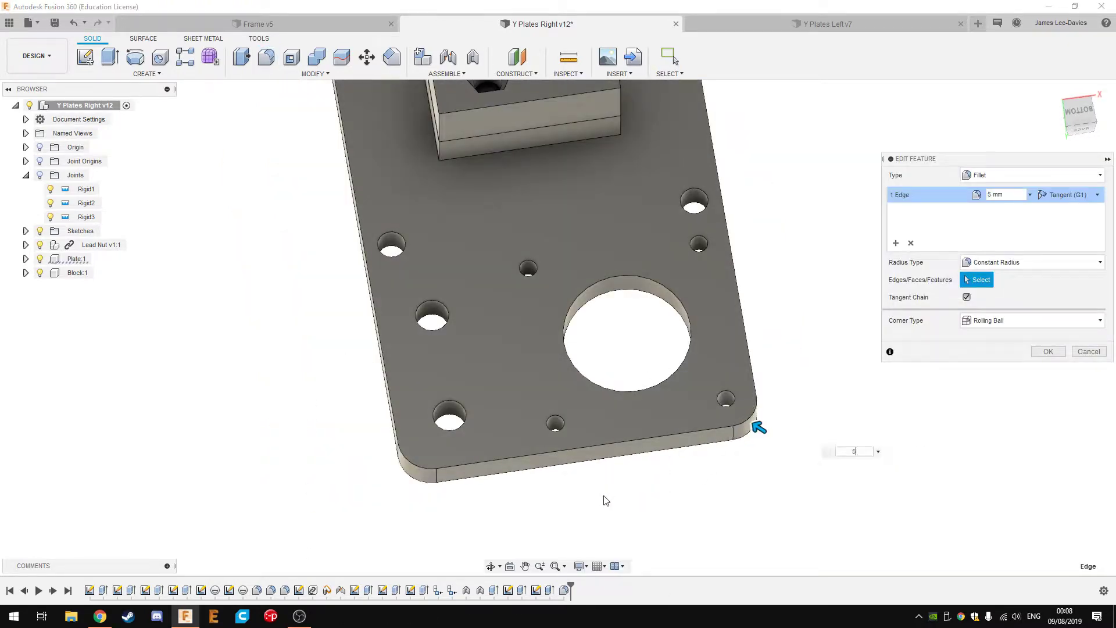
key("Return")
scroll(606, 500, "down", 2)
mouse_move(606, 500)
middle_mouse_down("shift")
mouse_move(726, 347)
mouse_move(642, 508)
mouse_move(419, 494)
middle_mouse_up("shift")
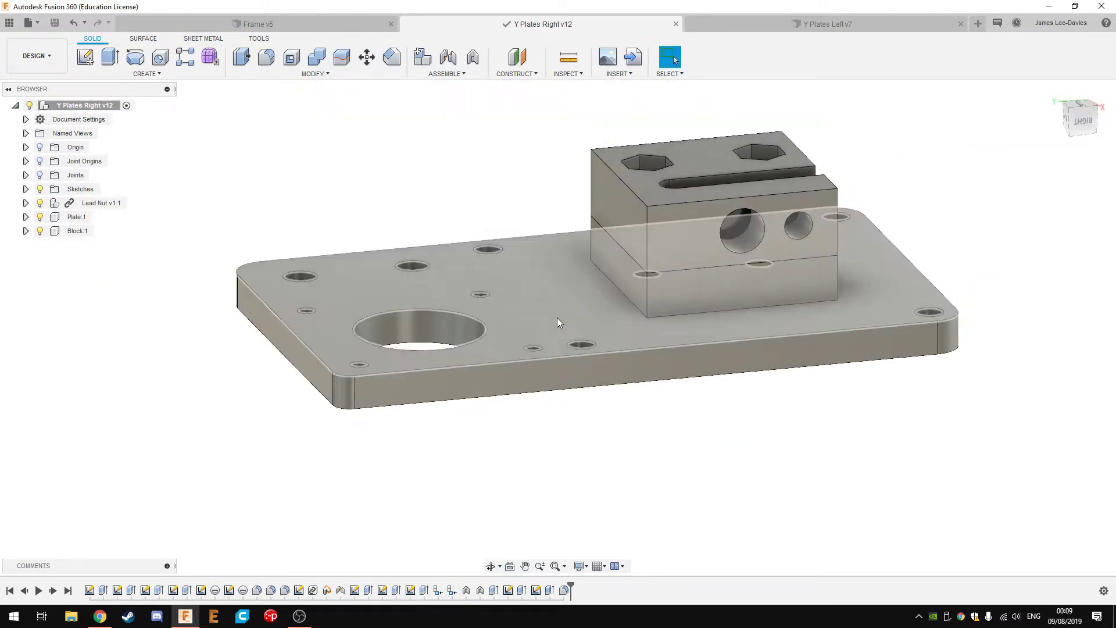
- Update the Frame assembly with Get All Latest on its root component
left_click(256, 24)
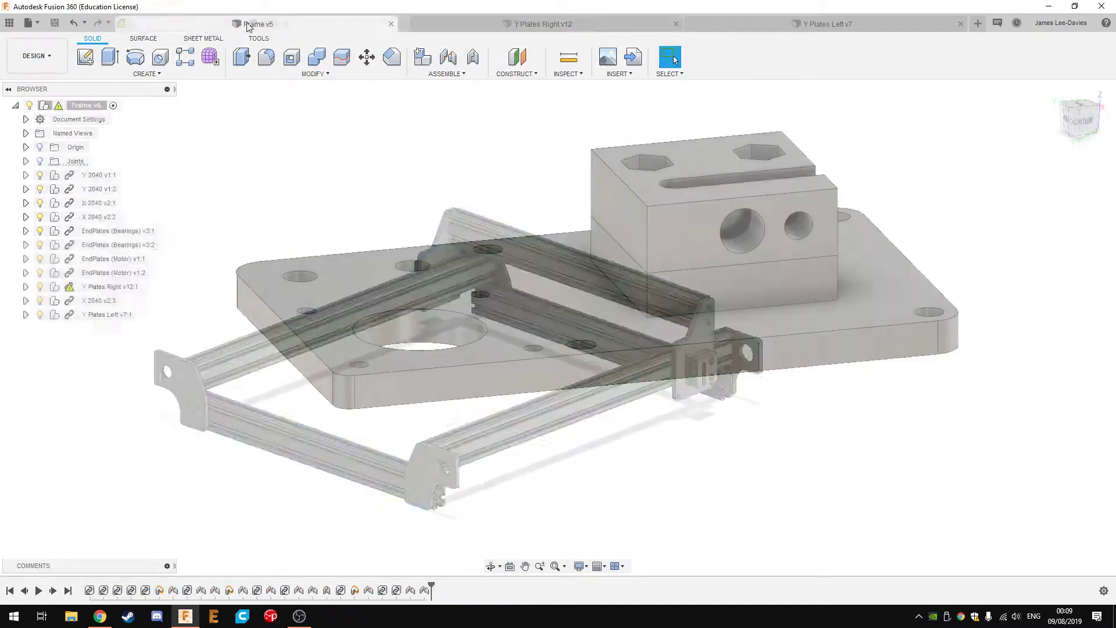
right_click(85, 105)
left_click(198, 261)
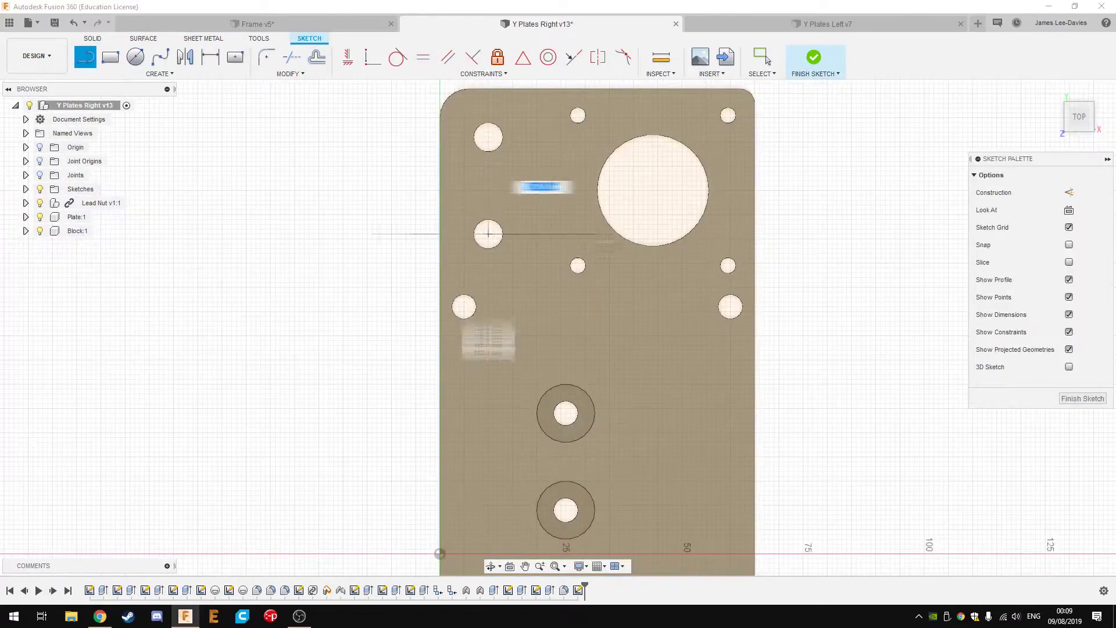
- Back in Y Plates Right, exit the stray line sketch and delete it from the history
left_click(488, 234)
left_click(653, 233)
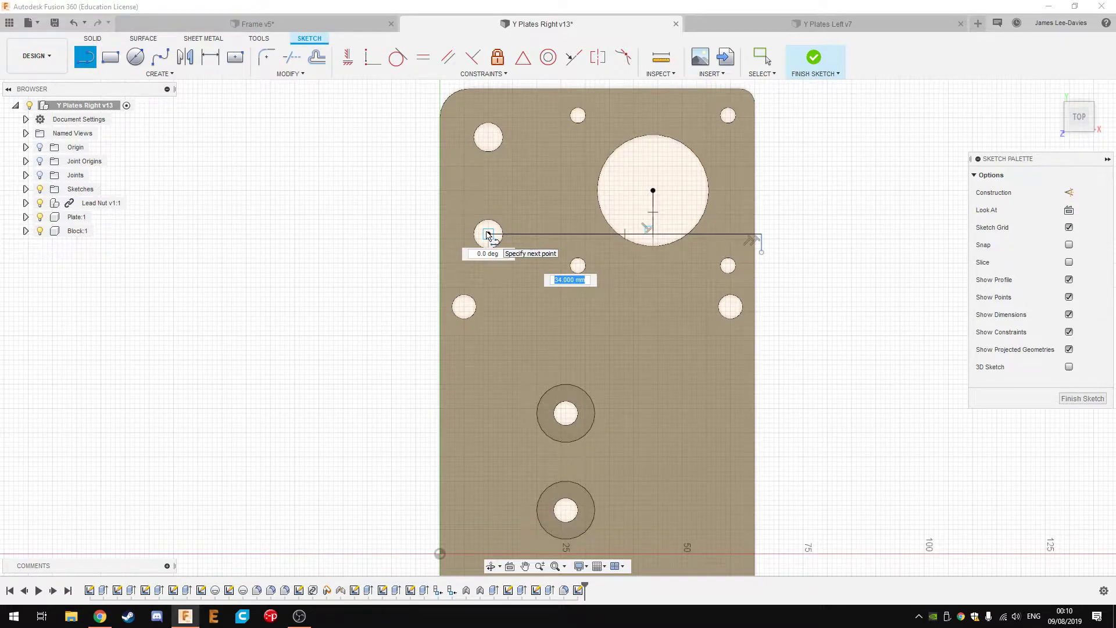
right_click(489, 235)
key("Escape")
right_click(588, 559)
key("Escape")
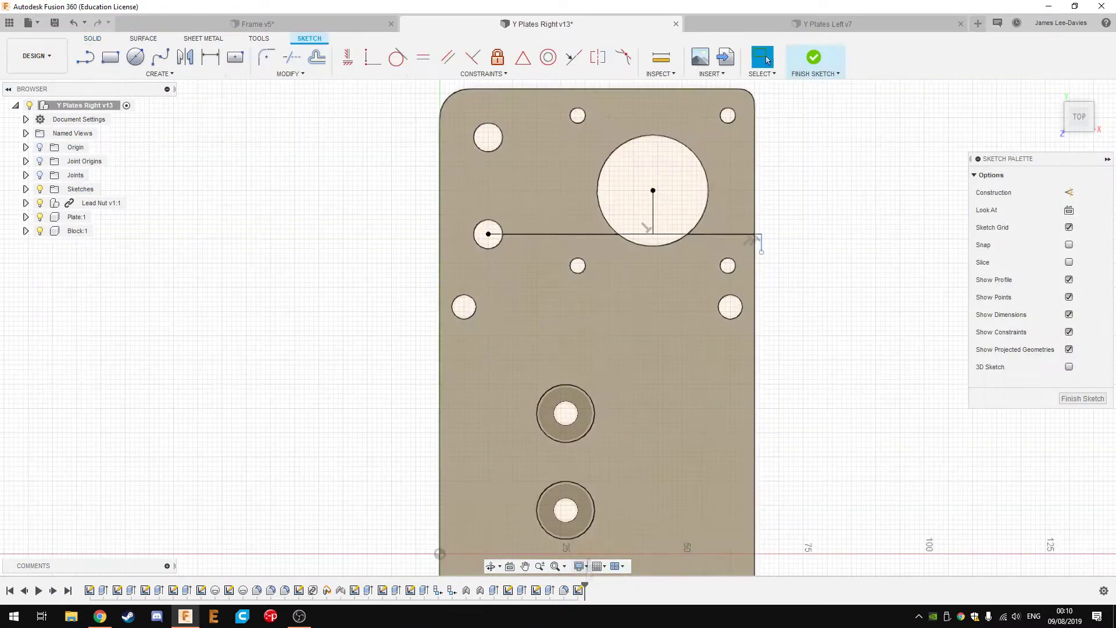
right_click(578, 590)
left_click(599, 512)
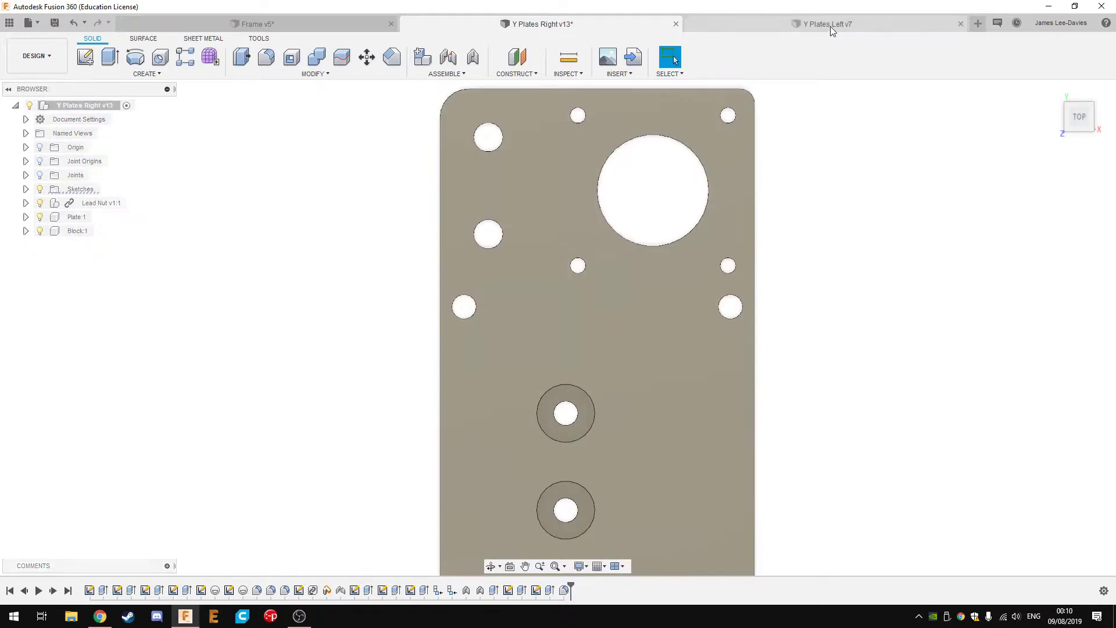
- In Y Plates Left, sketch a 34 mm line, a 9 mm line and a 22 mm circle
left_click(829, 23)
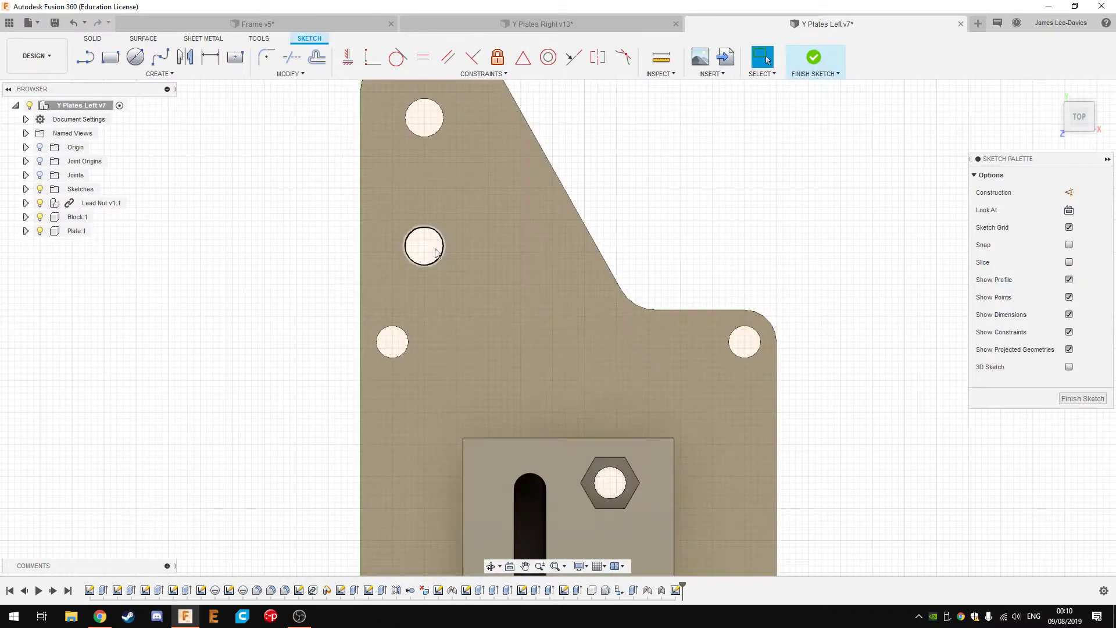
key("l")
left_click(425, 245)
type("34")
key("Return")
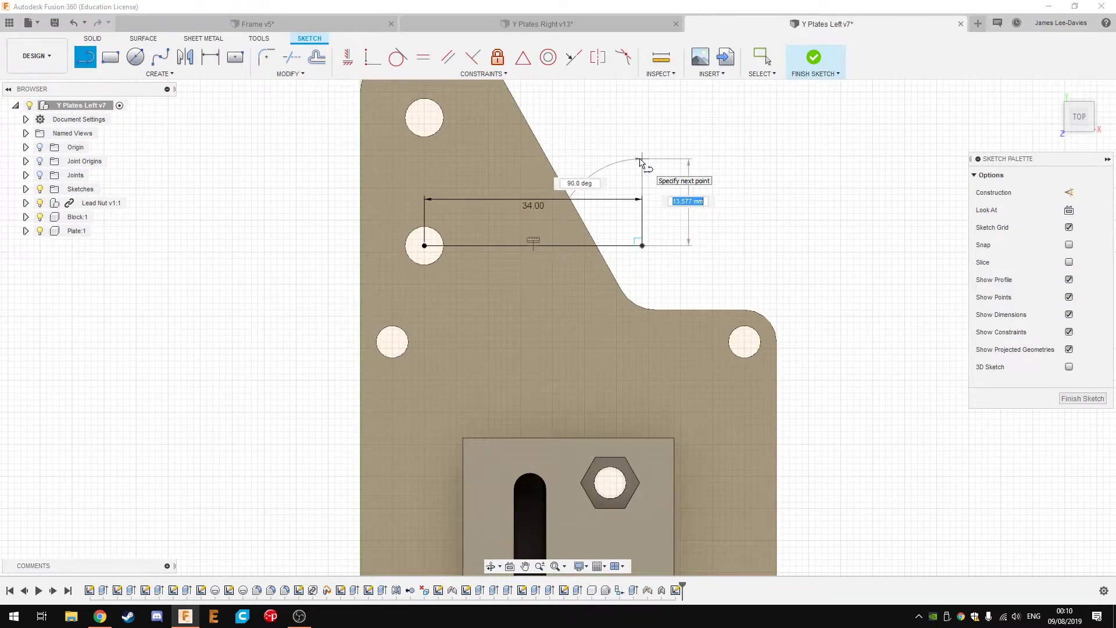
type("9")
key("Return")
key("c")
left_click(642, 188)
type("22")
key("Return")
- Draw a line along the plate's top edge and extrude the corner and circle regions to fill the corner
scroll(750, 343, "down", 1)
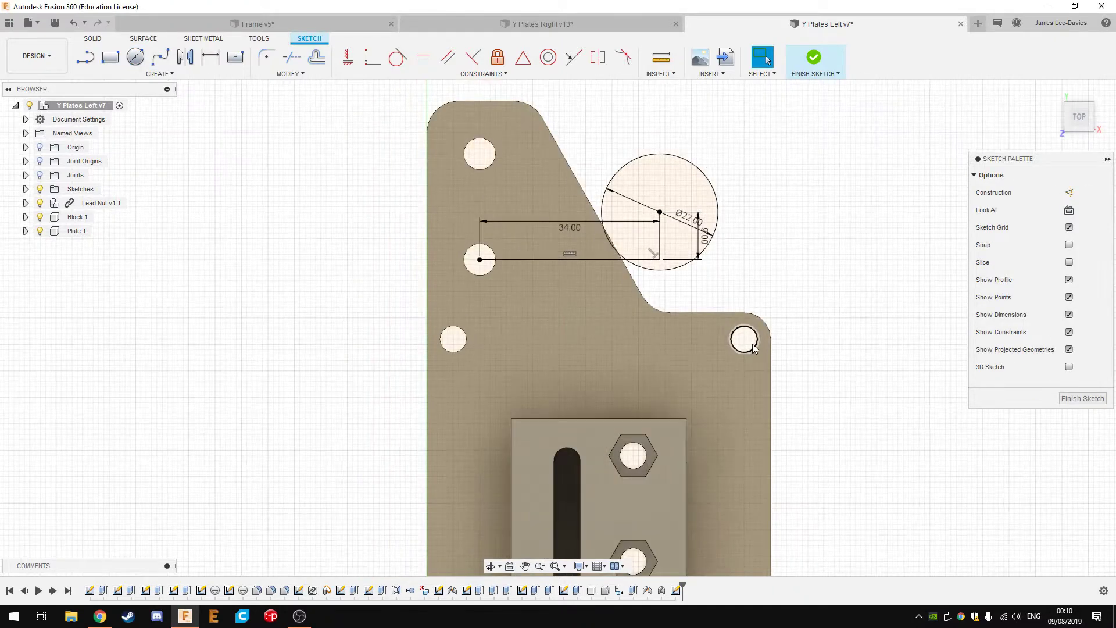
left_click(492, 101)
left_click(762, 101)
key("e")
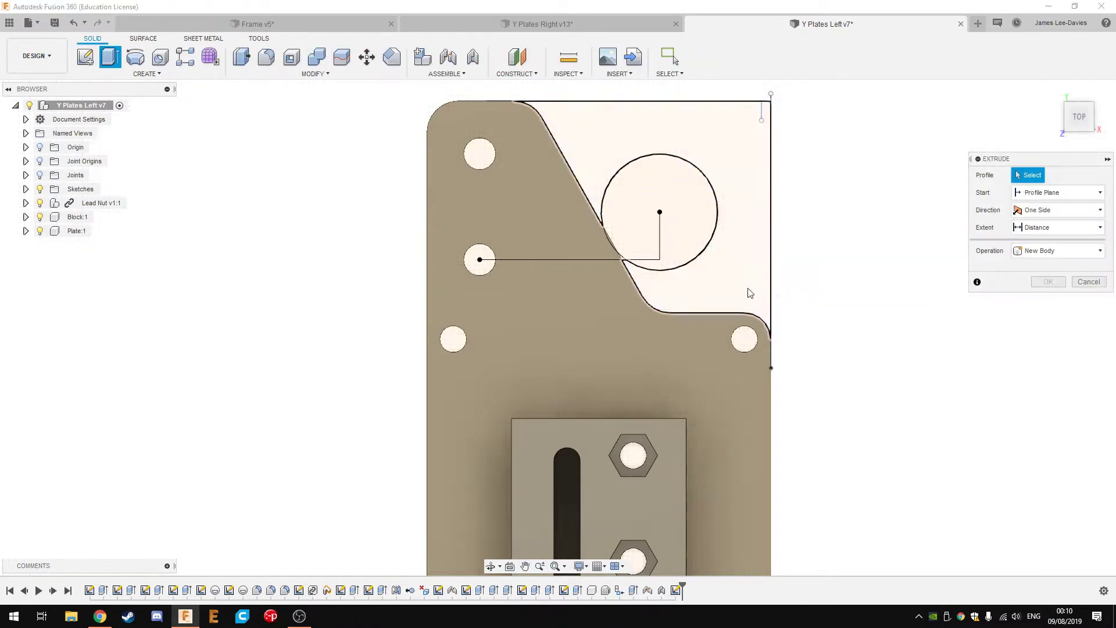
scroll(609, 256, "up", 5)
left_click(609, 256)
left_click(645, 212)
scroll(618, 189, "up", 8)
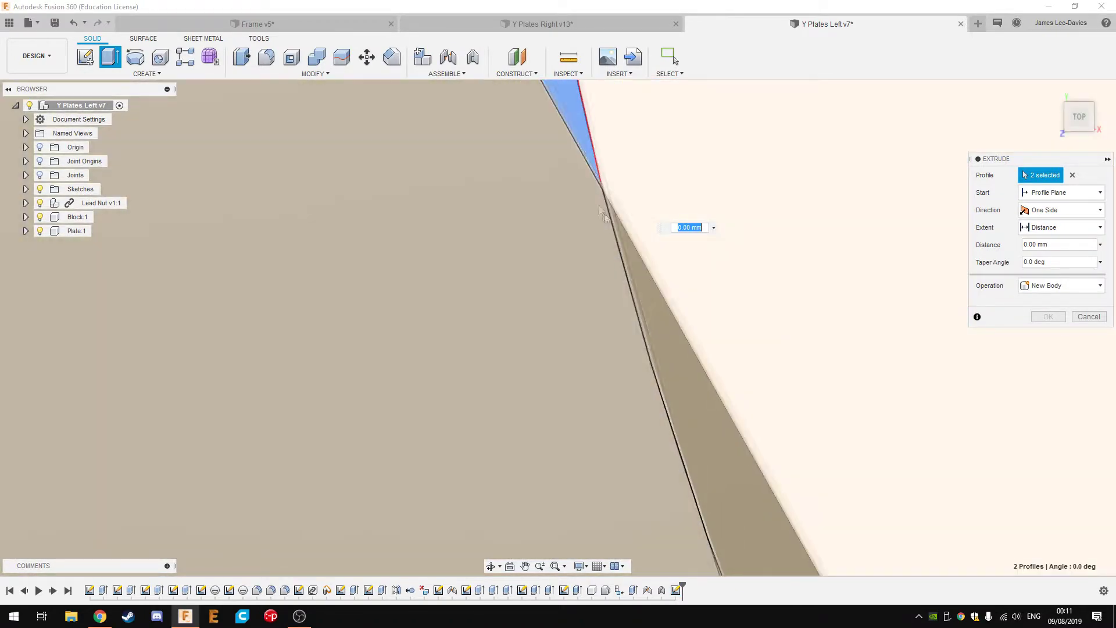
left_click(617, 189)
scroll(618, 189, "down", 10)
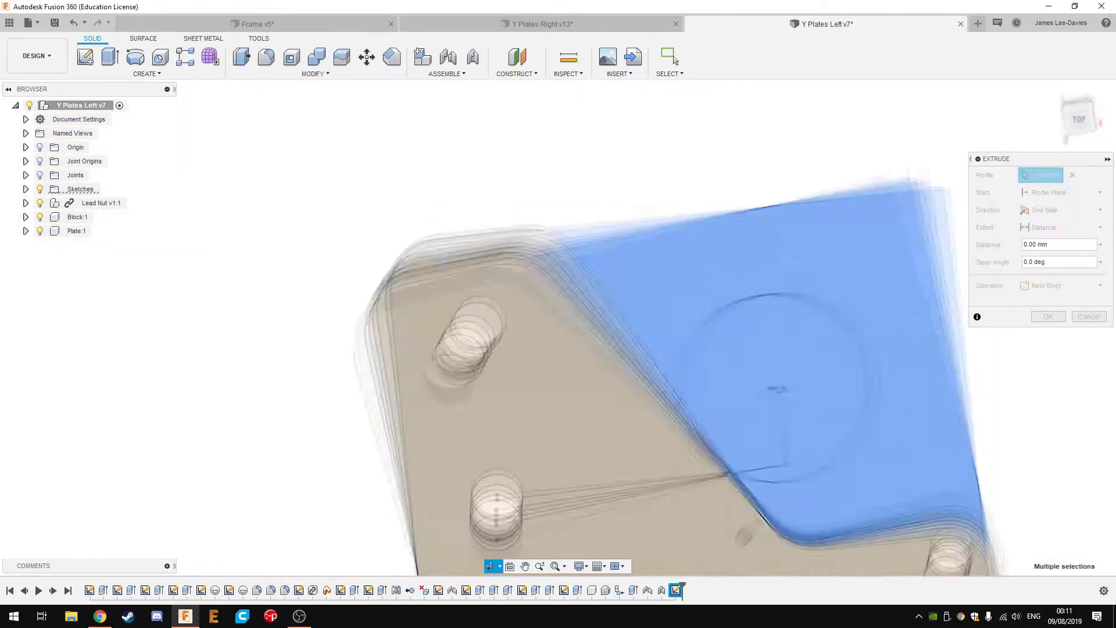
middle_click_drag(618, 291, 979, 379, "shift")
key("Return")
- Cut a circular pocket into the plate from the two circle regions
left_click(26, 189)
left_click(50, 384)
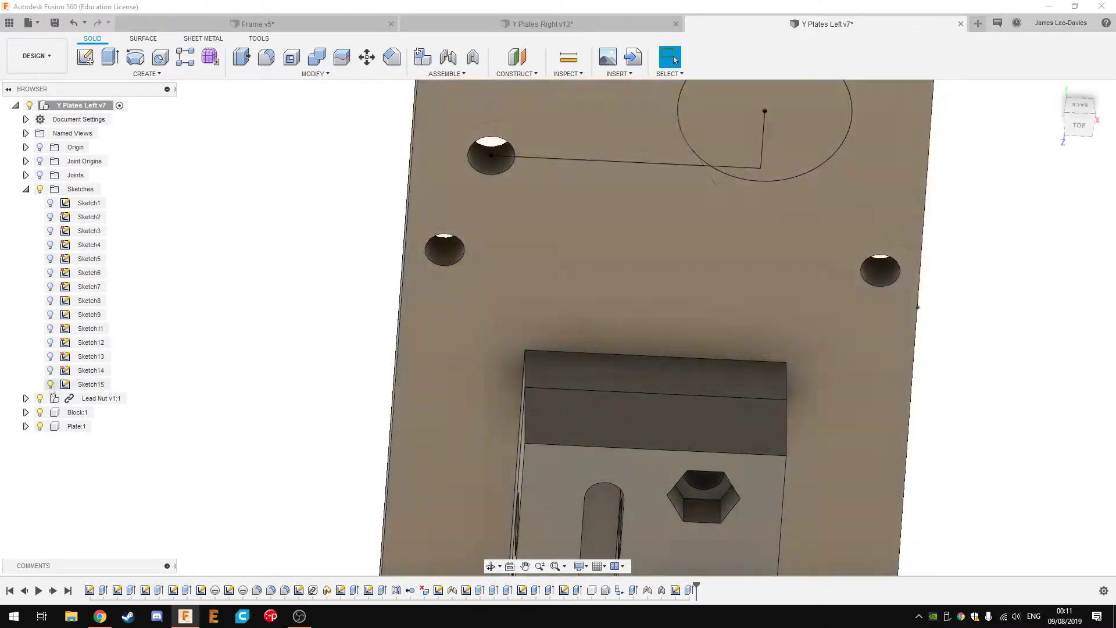
key("e")
left_click(704, 267)
scroll(677, 348, "up", 6)
left_click(676, 347)
scroll(675, 344, "down", 5)
left_click_drag(663, 325, 662, 281)
key("Return")
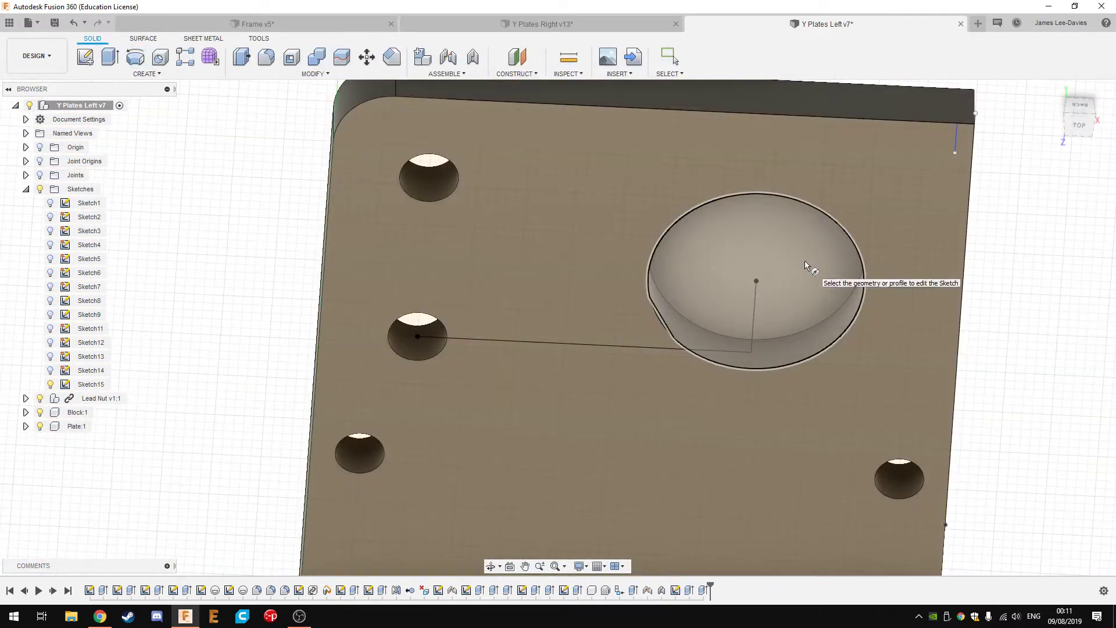
- Sketch a circle on the pocket floor and cut it through as a hole
left_click(805, 265)
left_click(509, 319)
key("Return")
key("e")
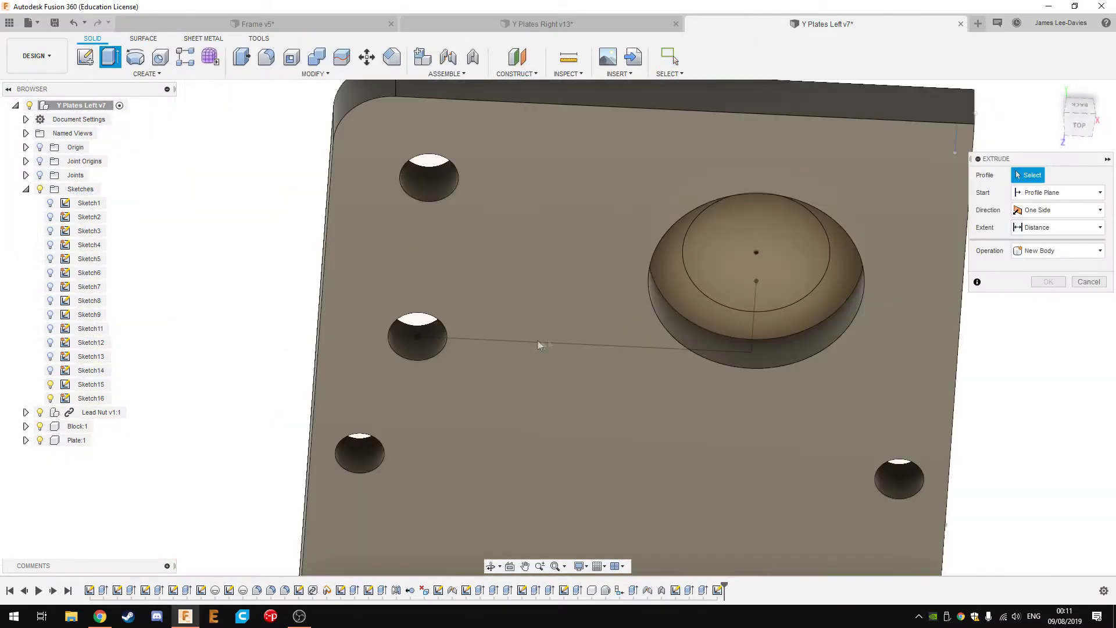
left_click(777, 272)
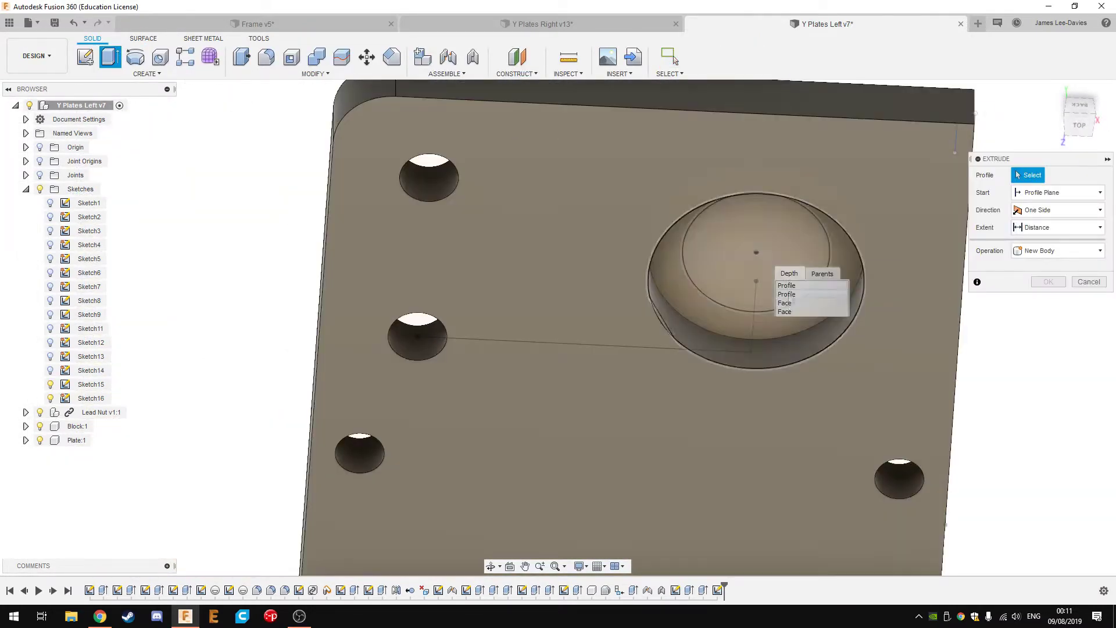
left_click(786, 294)
key("Return")
- Fillet the plate's top-right corner edge
scroll(376, 257, "down", 3)
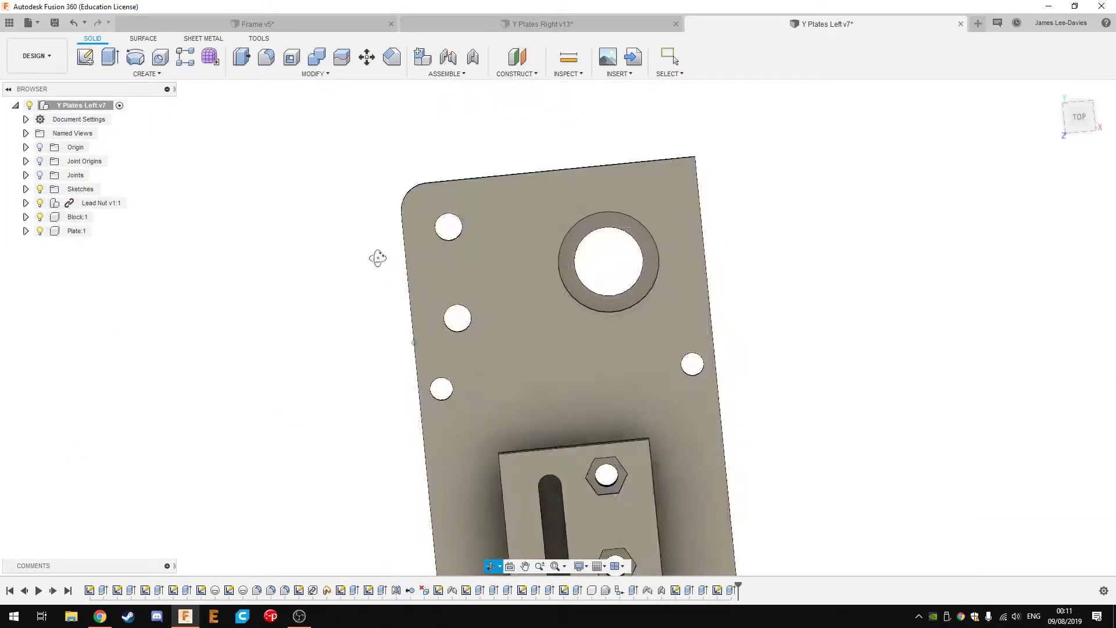
scroll(710, 163, "up", 3)
key("f")
left_click(705, 157)
key("Return")
scroll(525, 157, "down", 3)
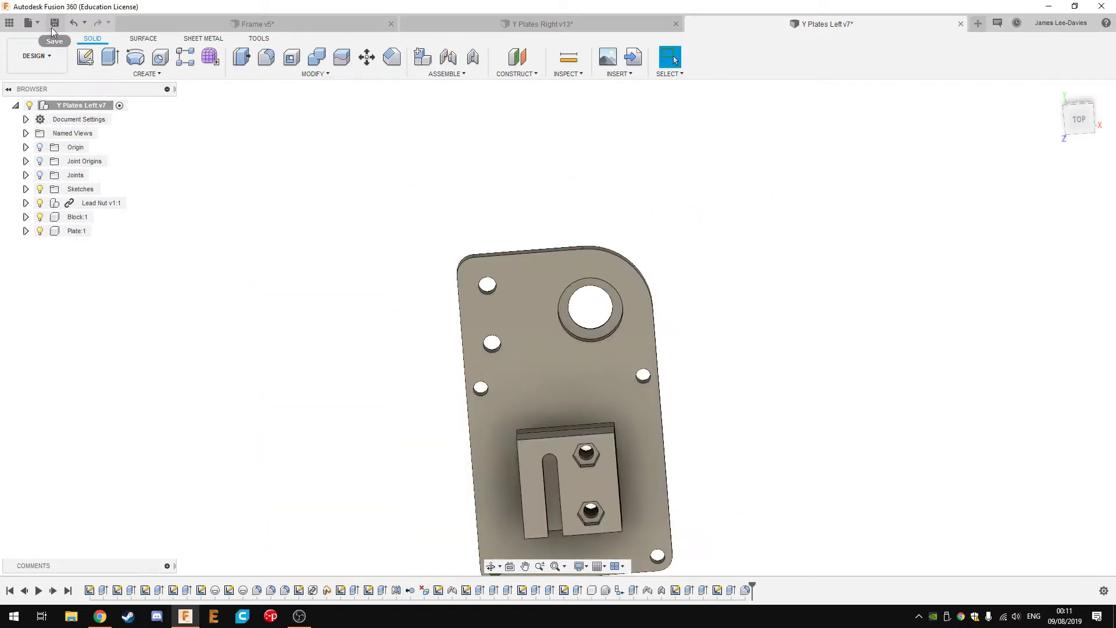
- Return to the Frame assembly and update it to the latest Y Plates Left
left_click(258, 24)
right_click(72, 106)
left_click(102, 249)
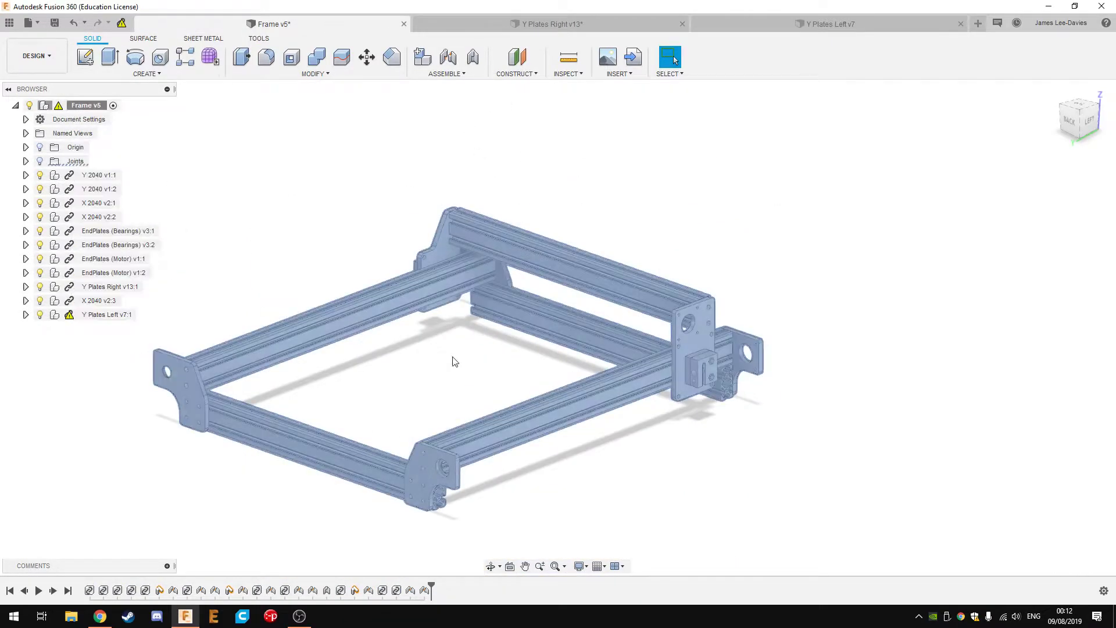
- View the Frame from the left and home views, then expand its joints list
left_click(1091, 124)
left_click(1053, 90)
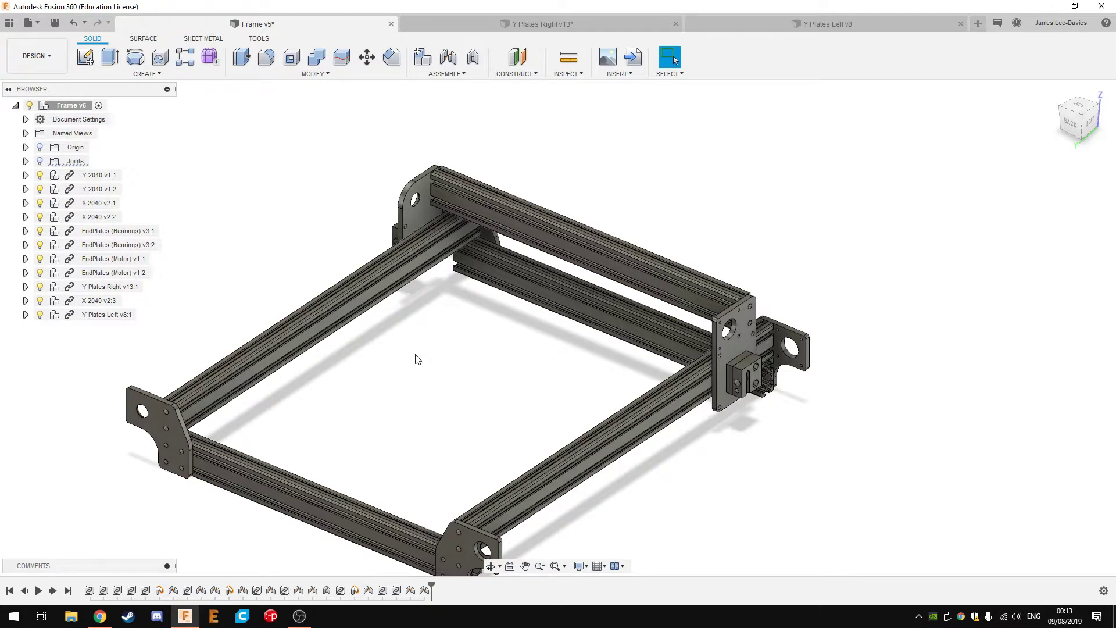
left_click(25, 161)
left_click(87, 217)
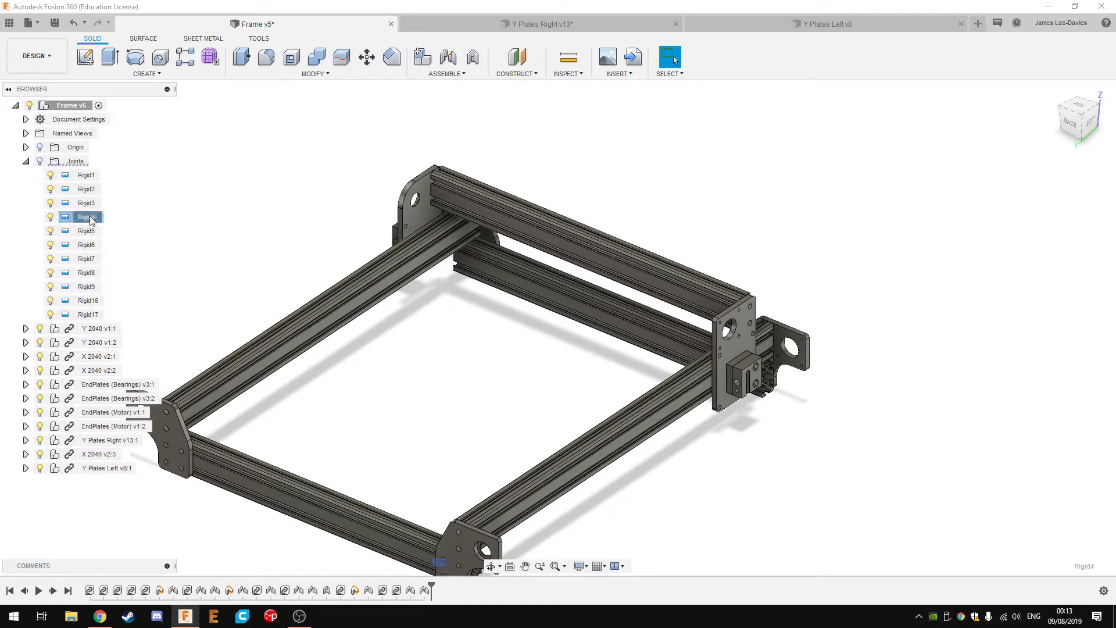
- Inspect the rigid joints and edit the joint holding the X rail
left_click(87, 245)
left_click(87, 273)
left_click(90, 299)
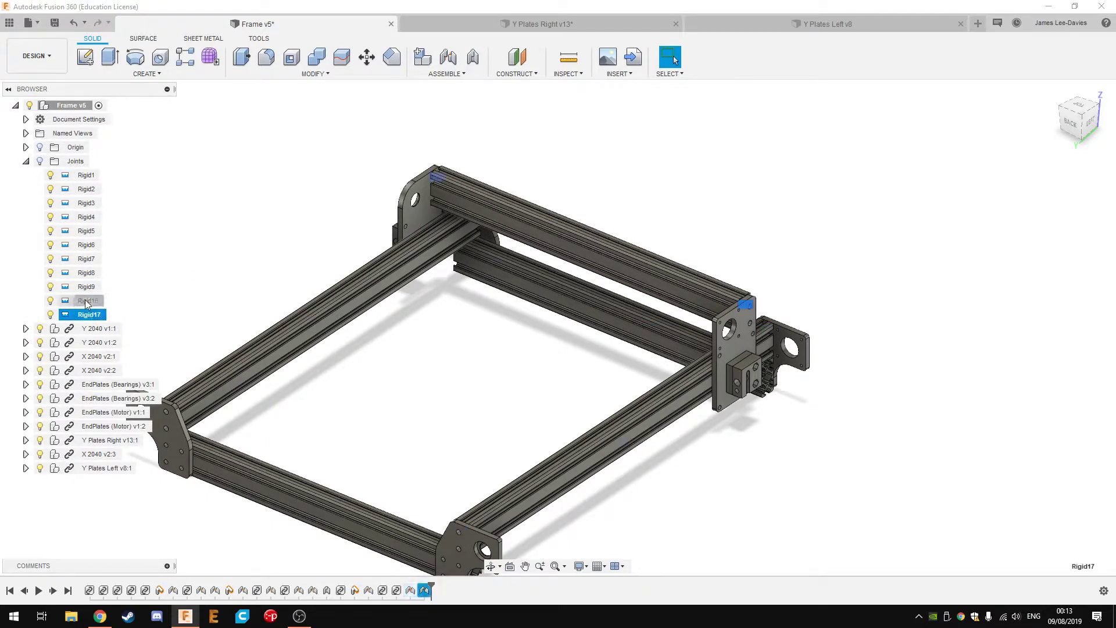
left_click(84, 274)
left_click(85, 261)
left_click(88, 245)
double_click(91, 289)
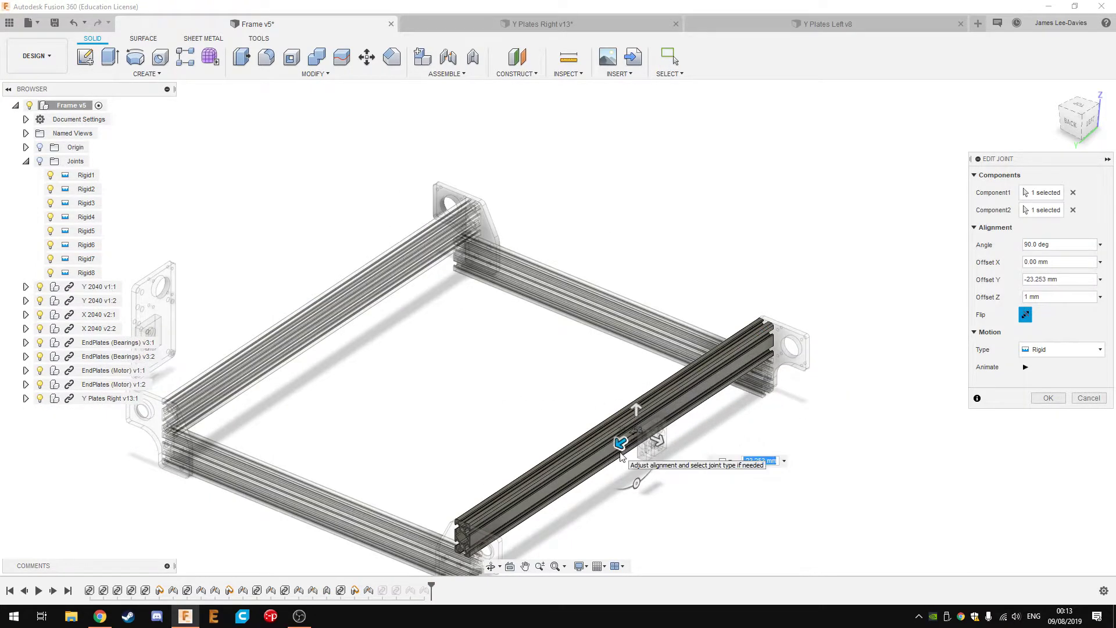
key("Escape")
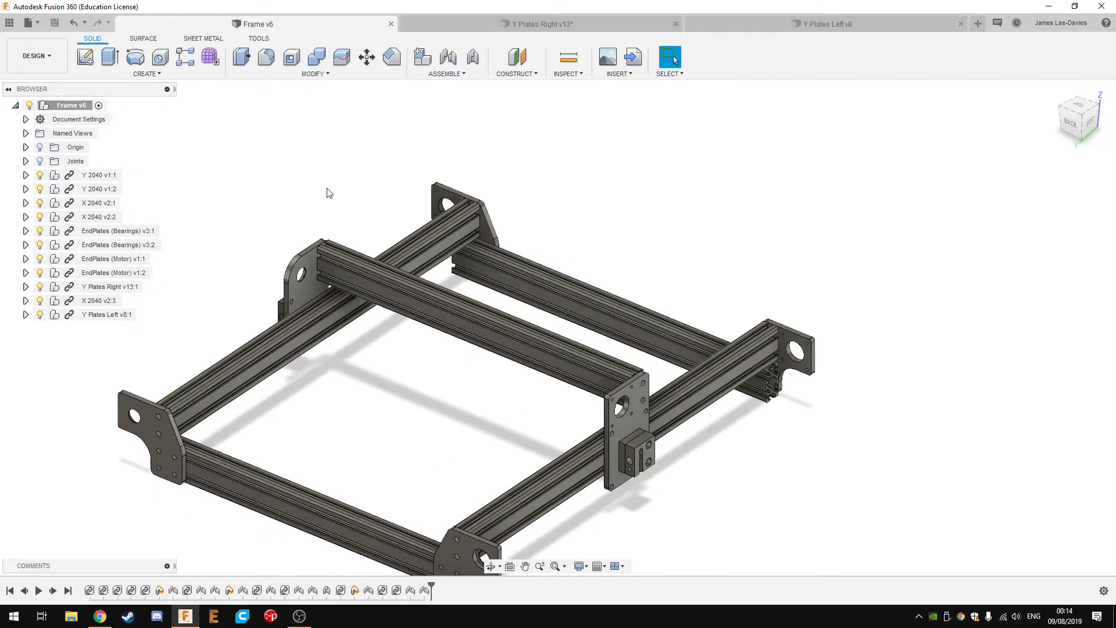
- Return to the home view and close the Y Plates Right and Y Plates Left designs
key("F6")
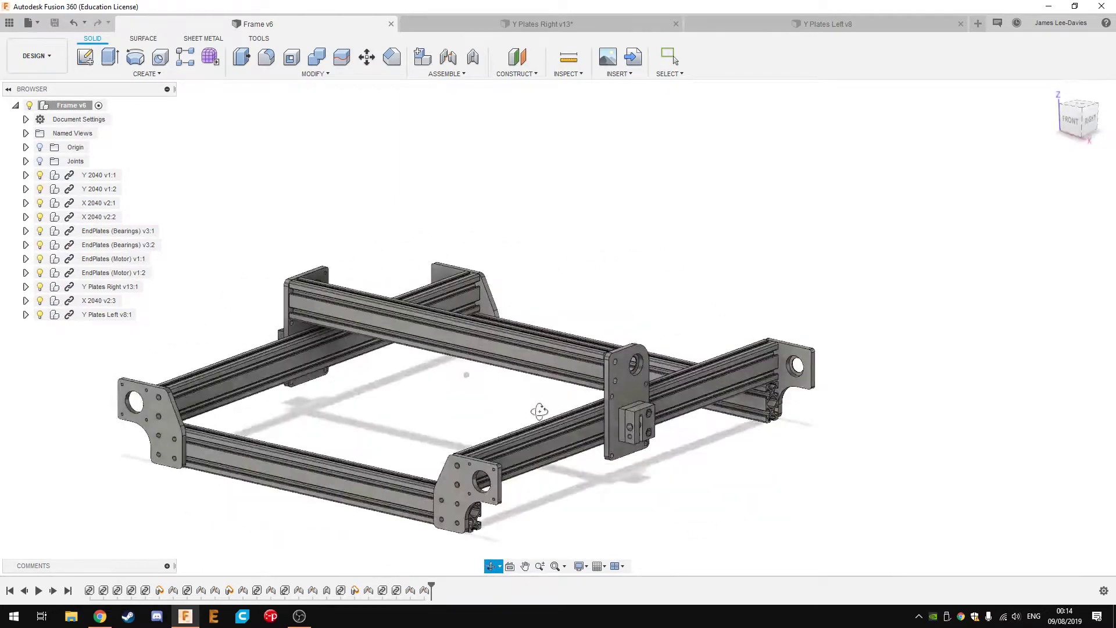
key("ctrl+Tab")
key("ctrl+w")
key("Return")
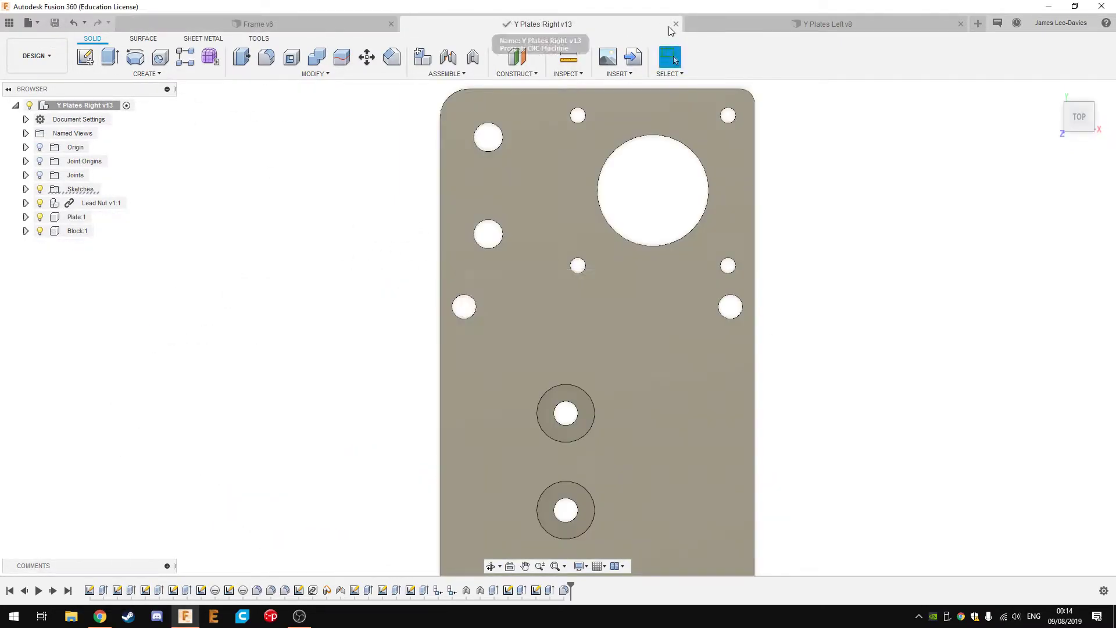
key("ctrl+w")
right_click(86, 106)
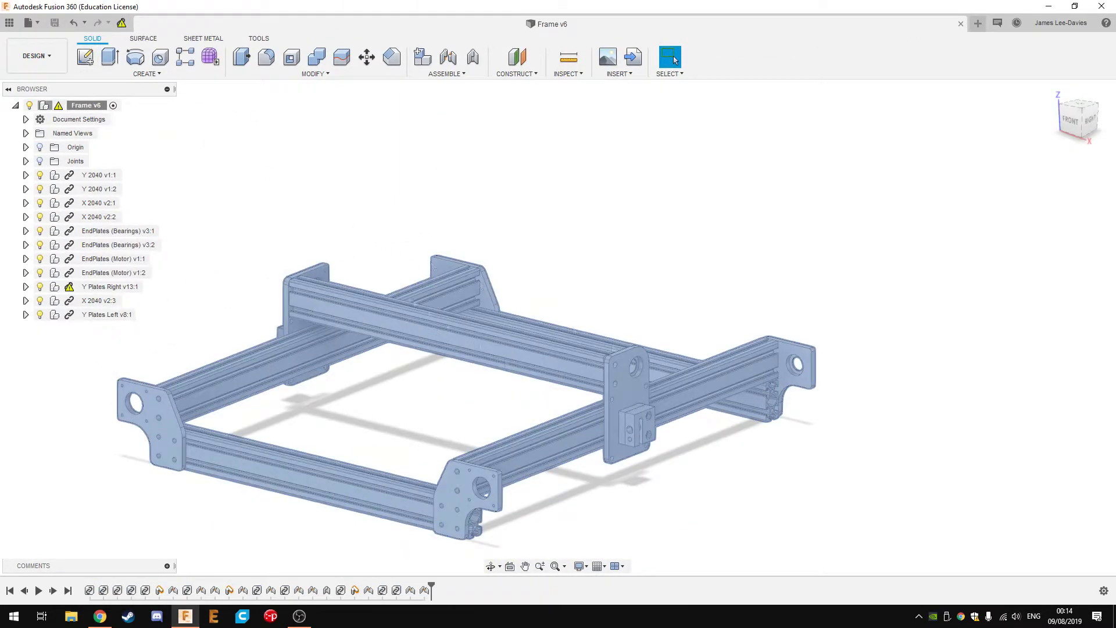
left_click(10, 23)
- Save the Frame and create a new folder named Y Axis Plates
key("ctrl+s")
left_click(540, 315)
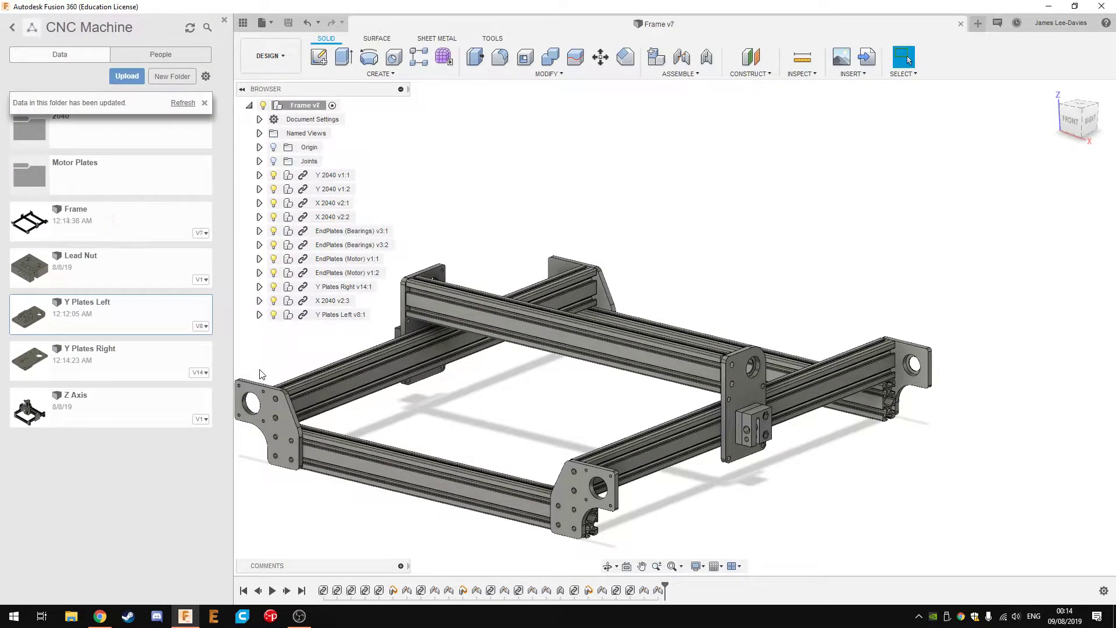
left_click(172, 76)
right_click(88, 218)
left_click(116, 229)
type("Y Axis Plates")
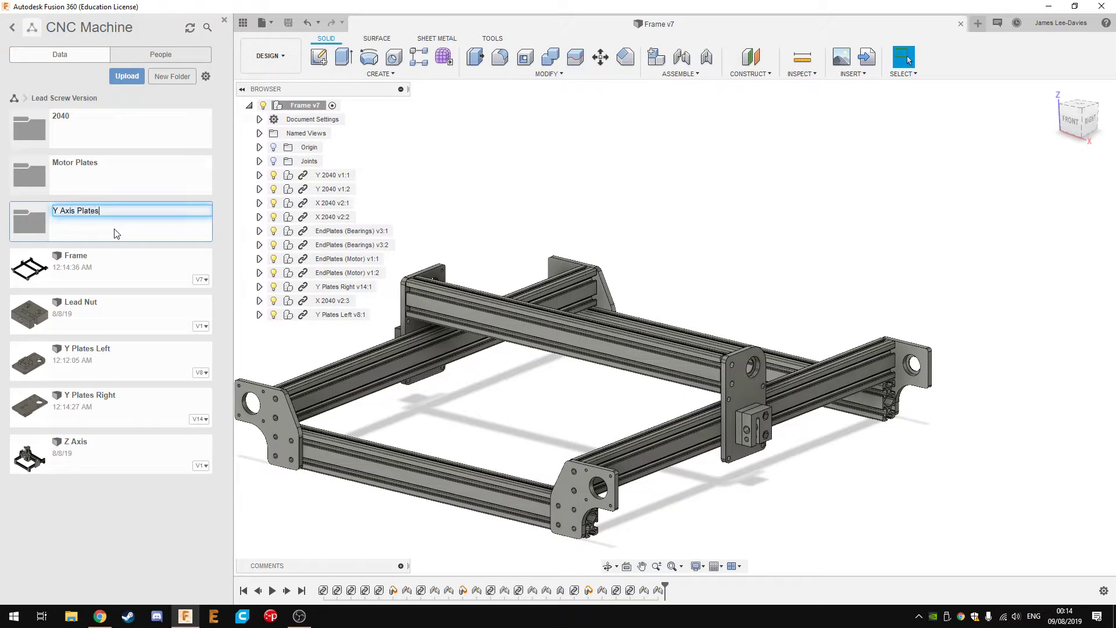
key("Return")
- Move Y Plates Right and Y Plates Left into the Y Axis Plates folder
right_click(87, 407)
left_click(134, 483)
left_click(396, 297)
left_click(734, 425)
right_click(198, 372)
left_click(256, 448)
left_click(394, 297)
left_click(734, 424)
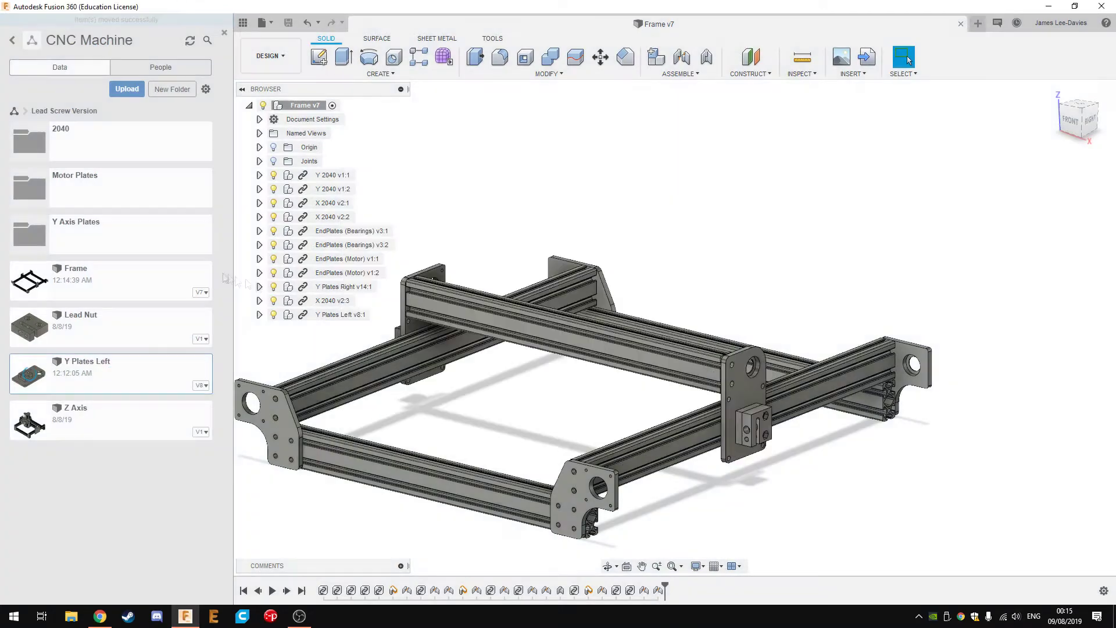
- Check the Motor Plates folder, then create a new folder named X Axis Plates
double_click(76, 186)
right_click(102, 198)
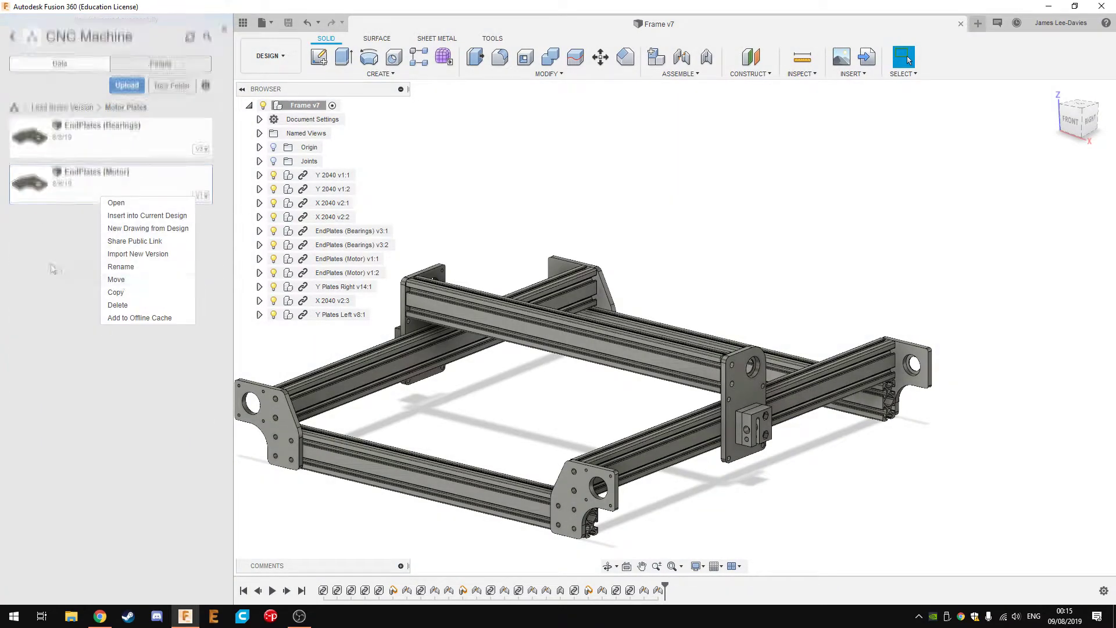
key("Escape")
left_click(63, 98)
left_click(107, 186)
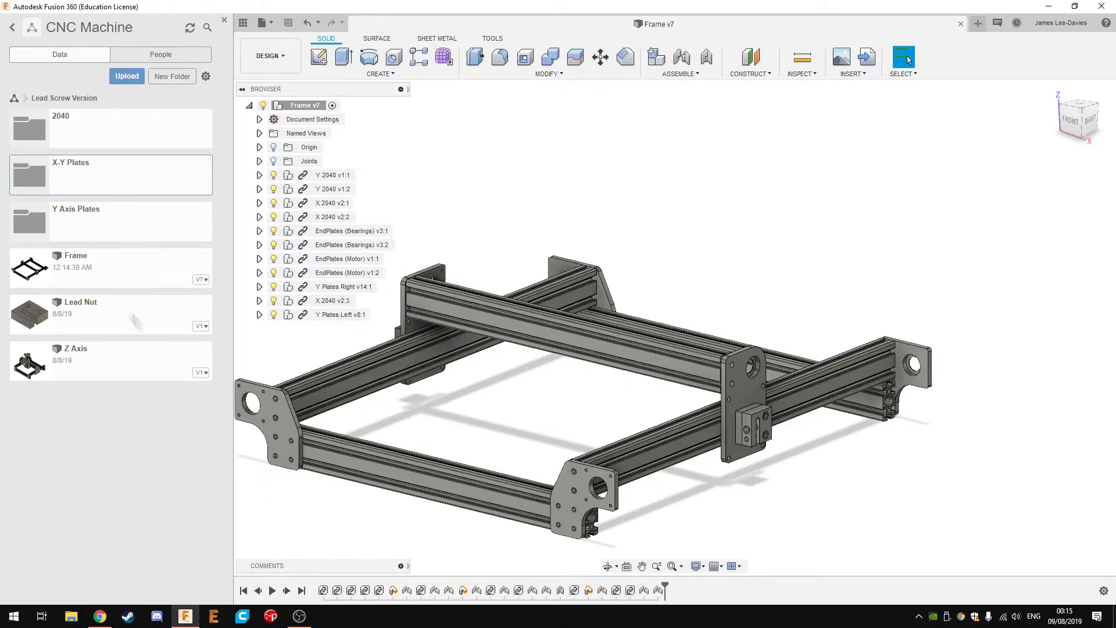
left_click(172, 76)
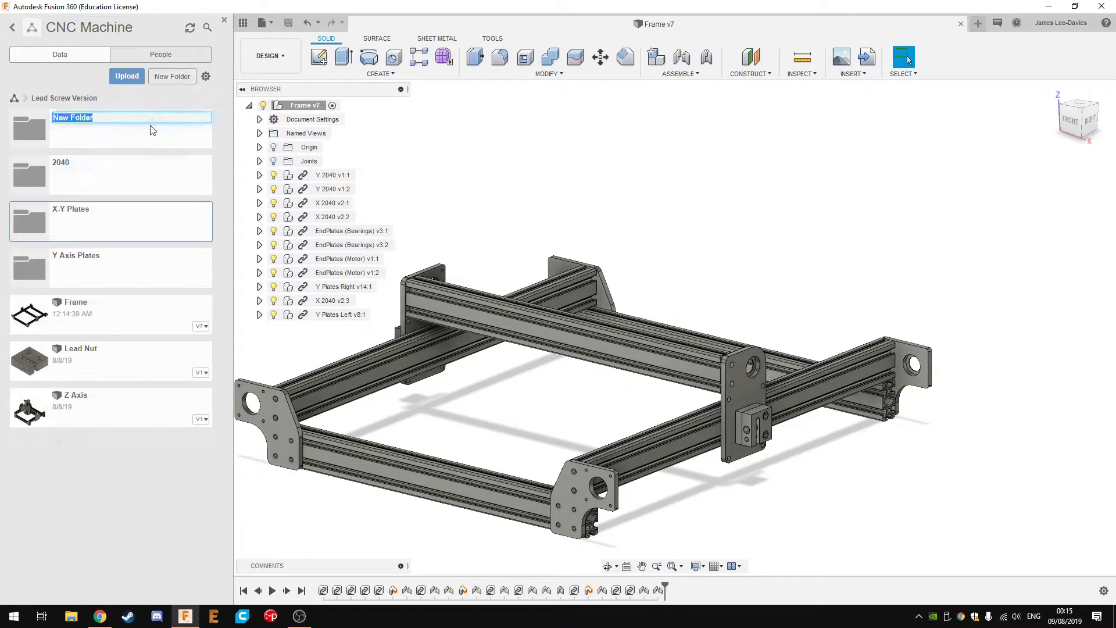
type("tes")
key("Return")
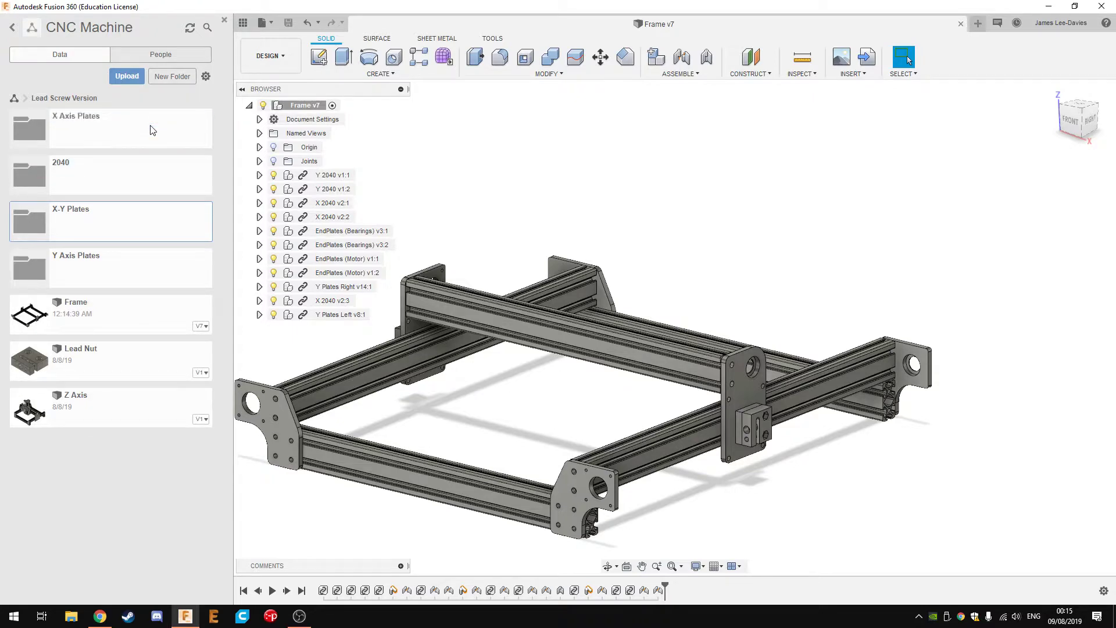
- Copy Y Plates Right from Y Axis Plates into the Lead Screw Version folder
left_click(99, 258)
right_click(121, 181)
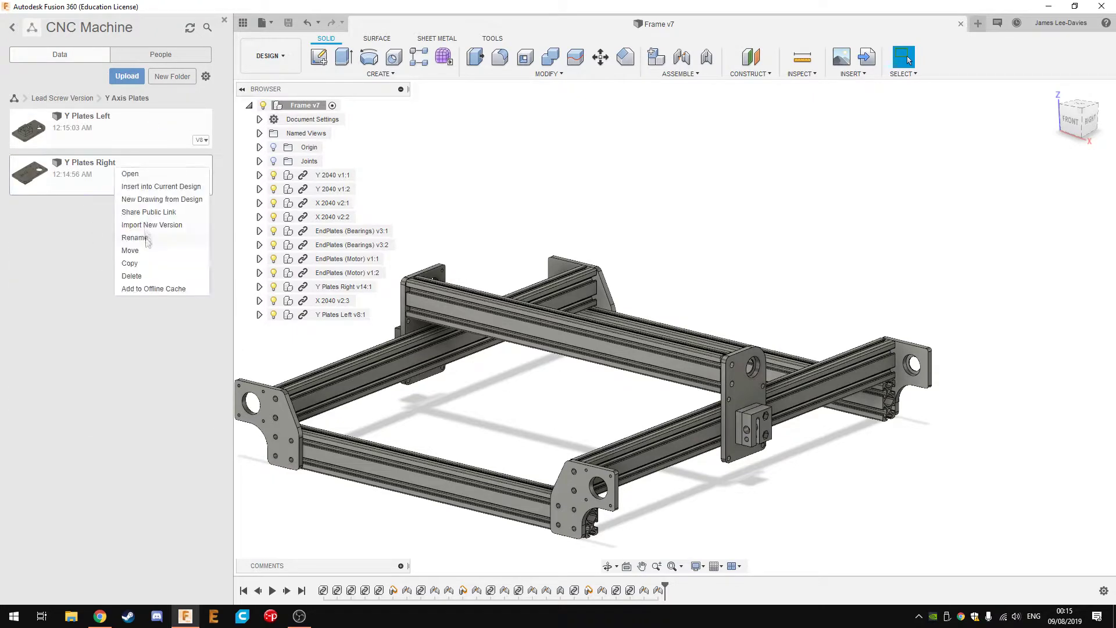
left_click(146, 264)
double_click(428, 279)
left_click(719, 426)
left_click(64, 111)
- Move the Y Plates Right copy into the X Axis Plates folder
left_click(96, 182)
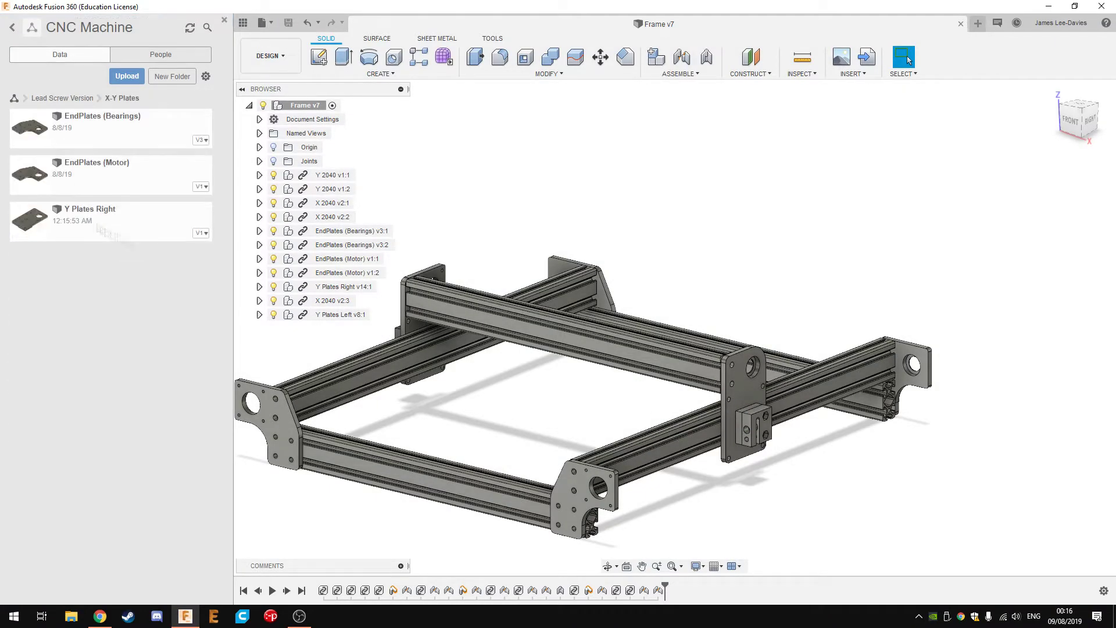
right_click(90, 221)
left_click(128, 289)
left_click(405, 279)
left_click(735, 425)
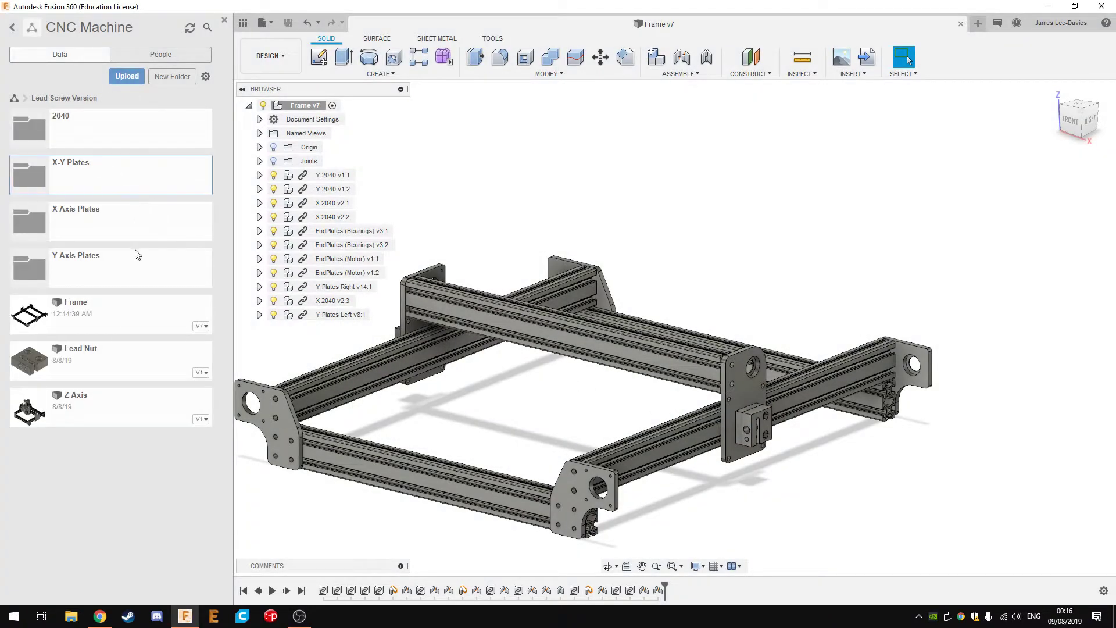
left_click(117, 217)
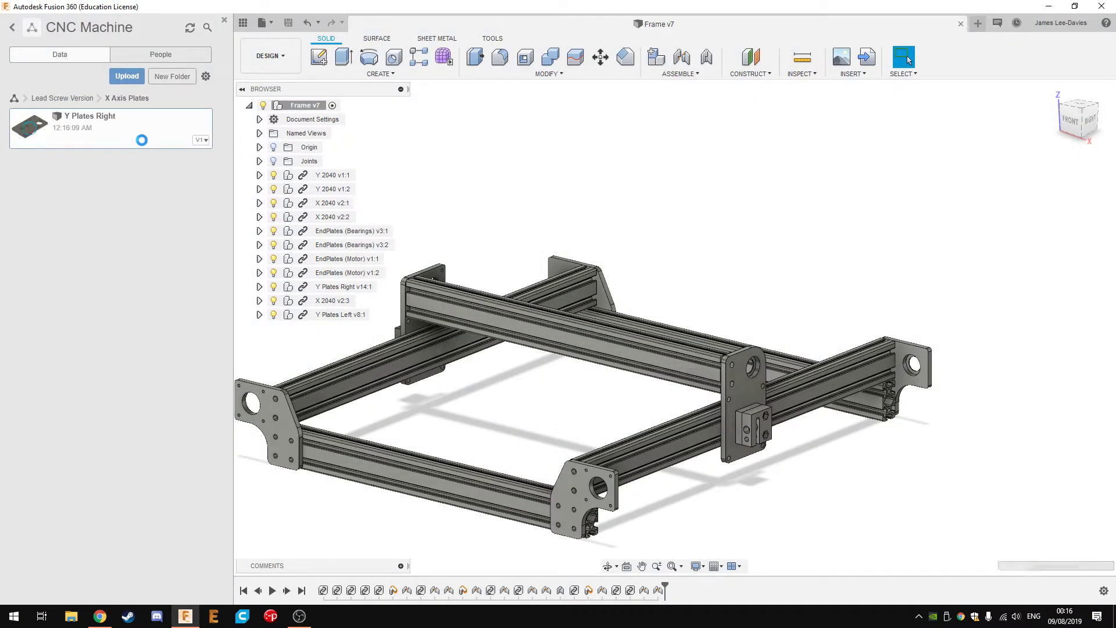
- In the copied Y Plates Right design, delete the Lead Nut, Block and leftover joint origin
left_click(225, 19)
left_click(84, 203)
key("Delete")
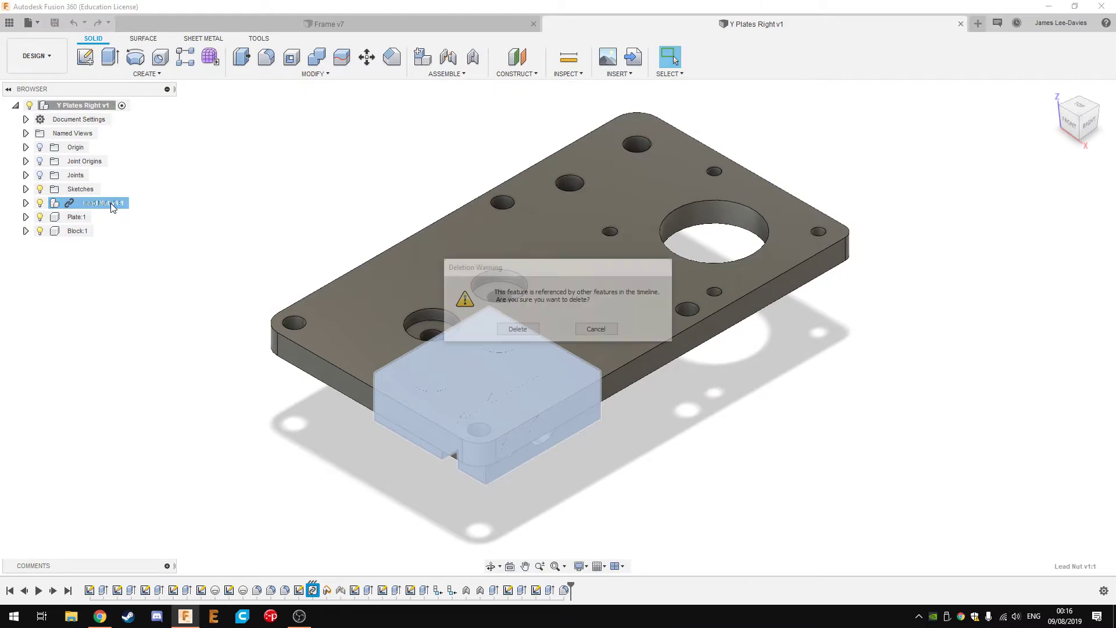
key("Return")
left_click(81, 218)
key("Delete")
key("Return")
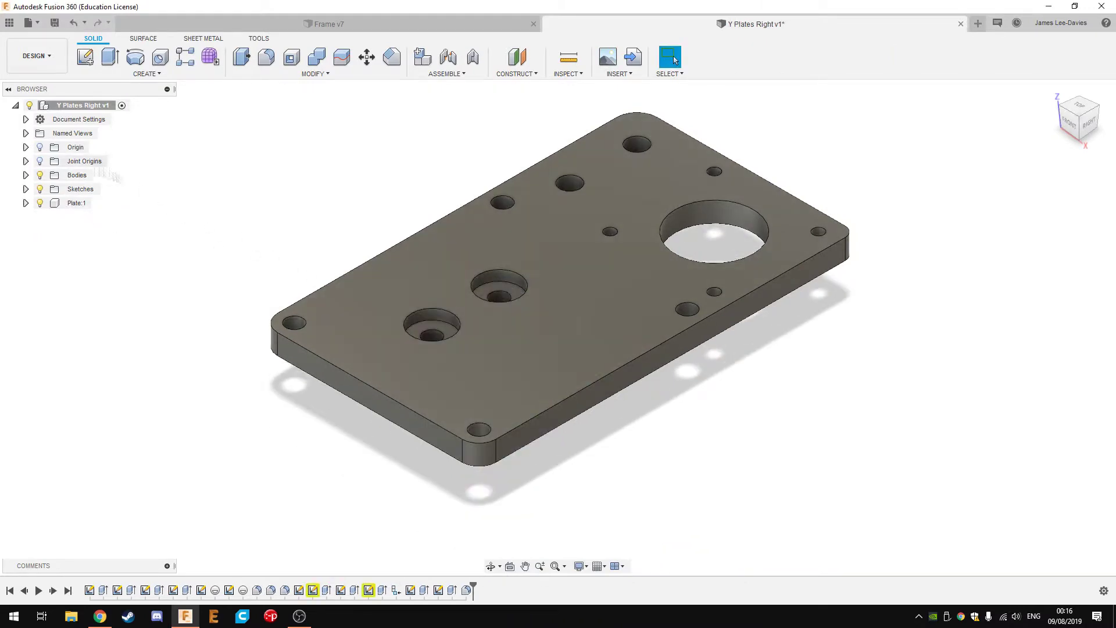
left_click(26, 161)
left_click(84, 175)
key("Delete")
left_click(26, 175)
- Sketch on the plate's top face and cut the hole profiles down through it
left_click(432, 326)
key("e")
key("Escape")
key("c")
left_click(487, 385)
key("e")
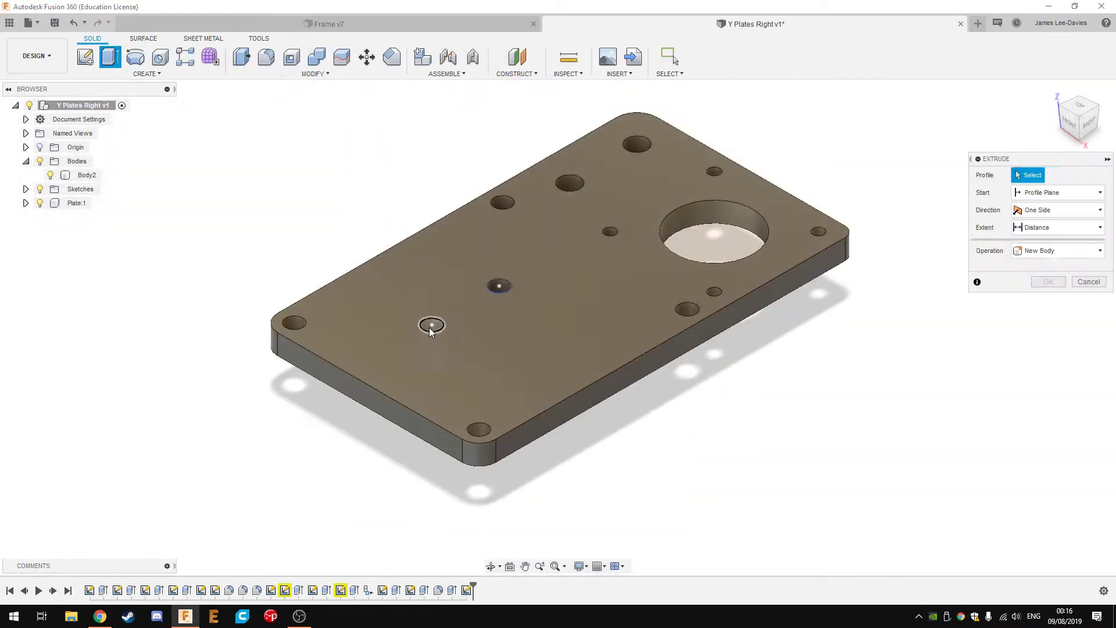
left_click(431, 320)
left_click_drag(498, 282, 499, 357)
key("Return")
middle_click_drag(498, 356, 824, 320, "shift")
- Remove the box body, leftover pin bodies, old sketch and hole feature from the plate
left_click(76, 203)
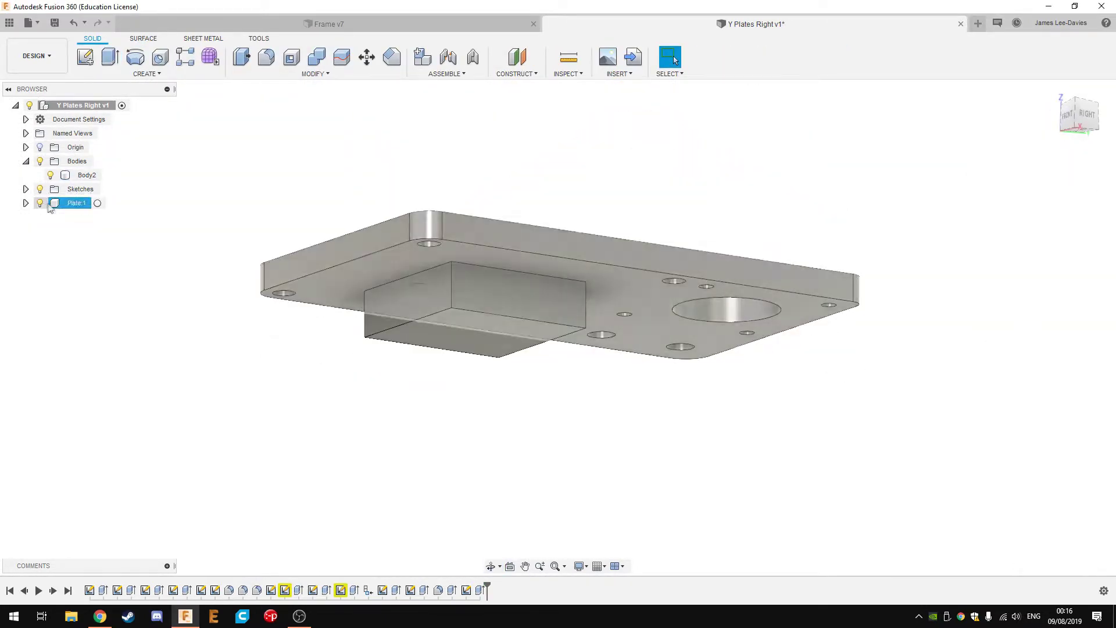
key("Delete")
left_click(534, 327)
left_click(497, 302)
key("Delete")
middle_click_drag(391, 338, 432, 334, "shift")
left_click(340, 590)
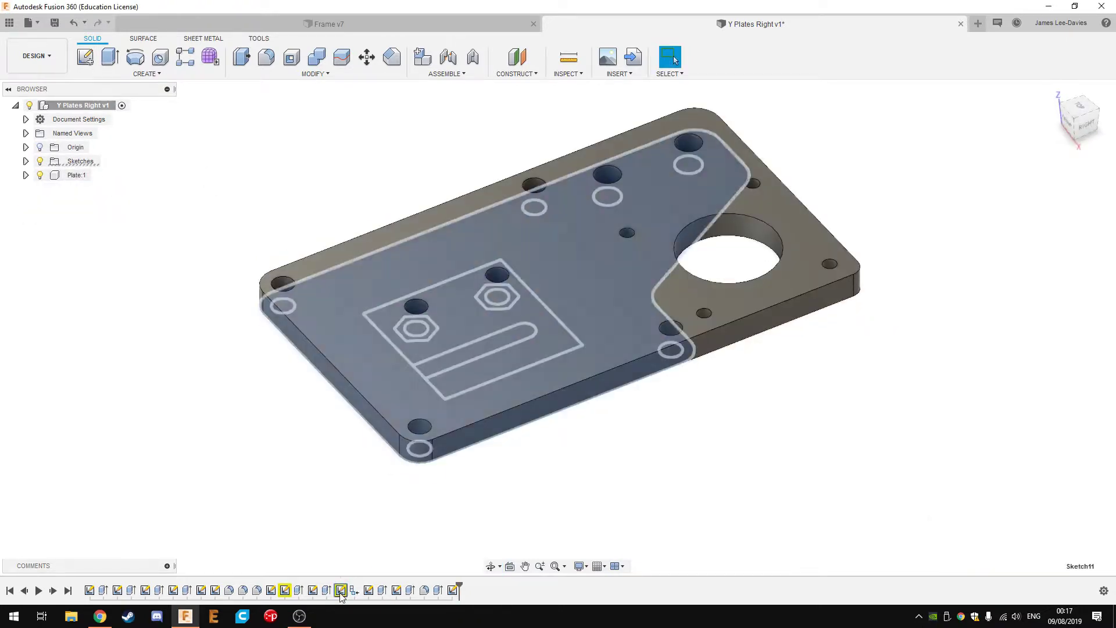
key("Delete")
left_click(516, 326)
left_click(284, 590)
key("Delete")
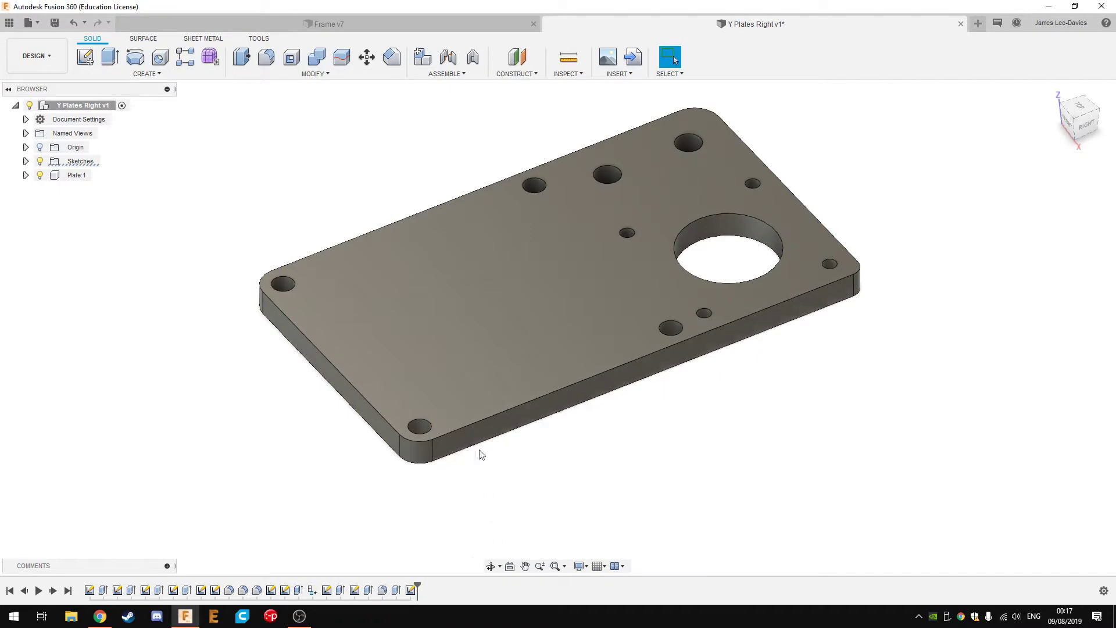
- Sketch new hole profiles on the plate face and extrude-cut them -6 mm through
key("l")
left_click(407, 326)
left_click(368, 251)
left_click(391, 194)
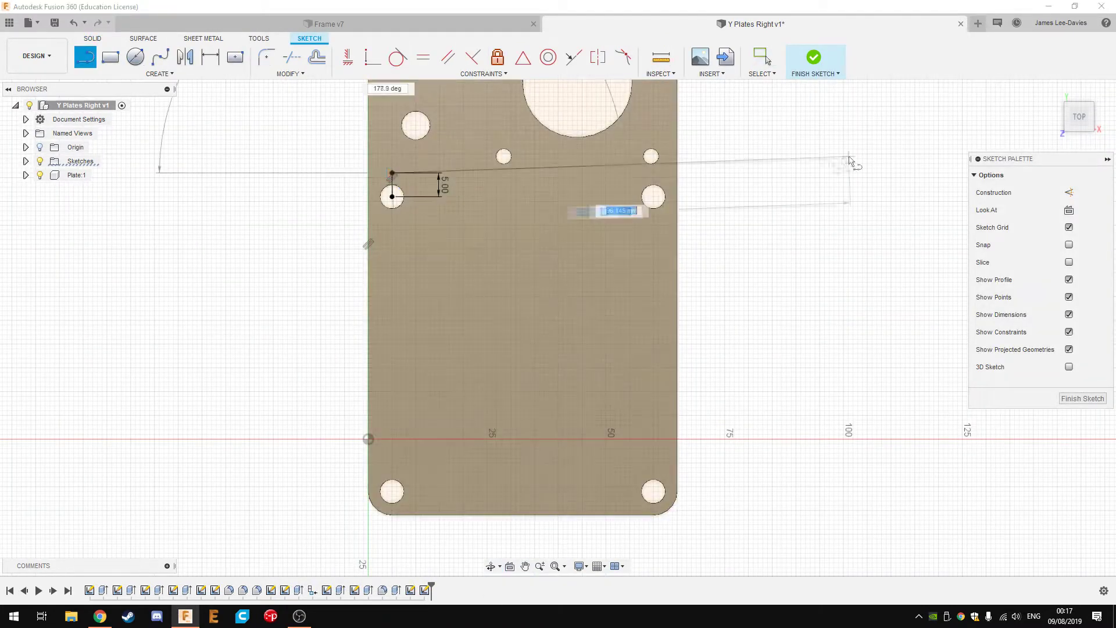
middle_click_drag(287, 175, 303, 179)
key("e")
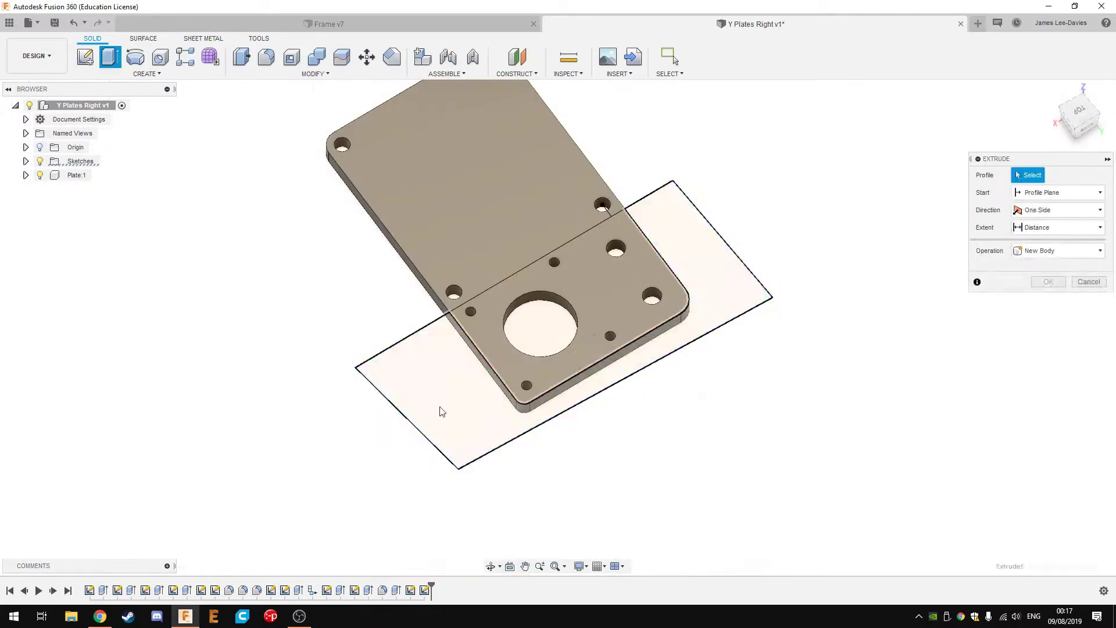
left_click(436, 411)
middle_click_drag(437, 411, 578, 249, "shift")
key("Return")
- Rename the plate body to X Plate and save a new version of the design
key("f")
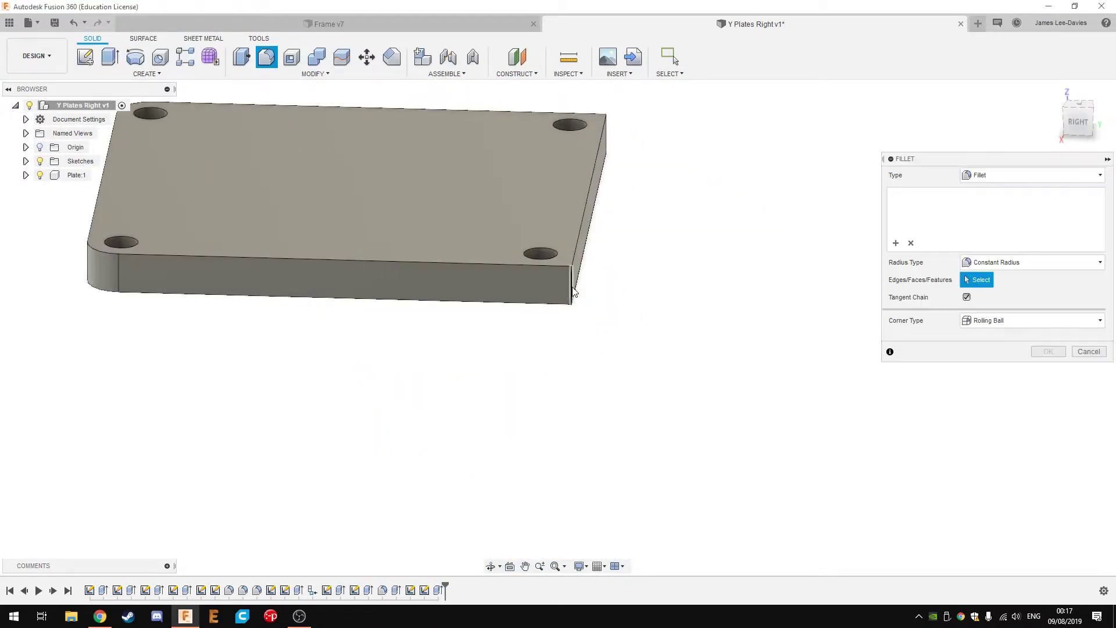
left_click(626, 332)
scroll(552, 347, "down", 5)
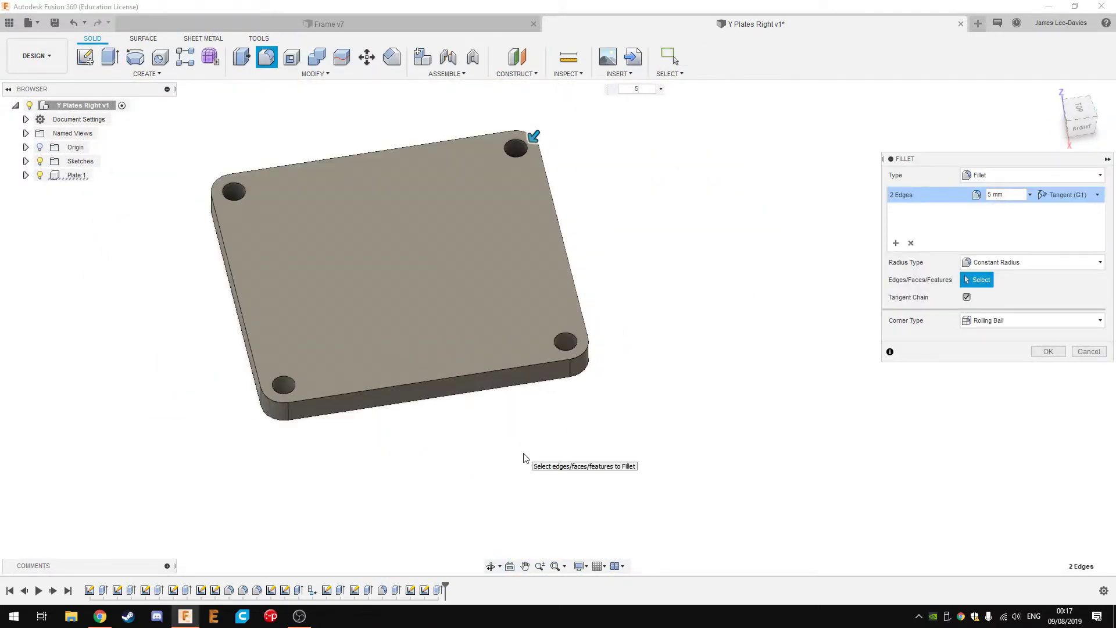
key("Escape")
double_click(76, 175)
type("X")
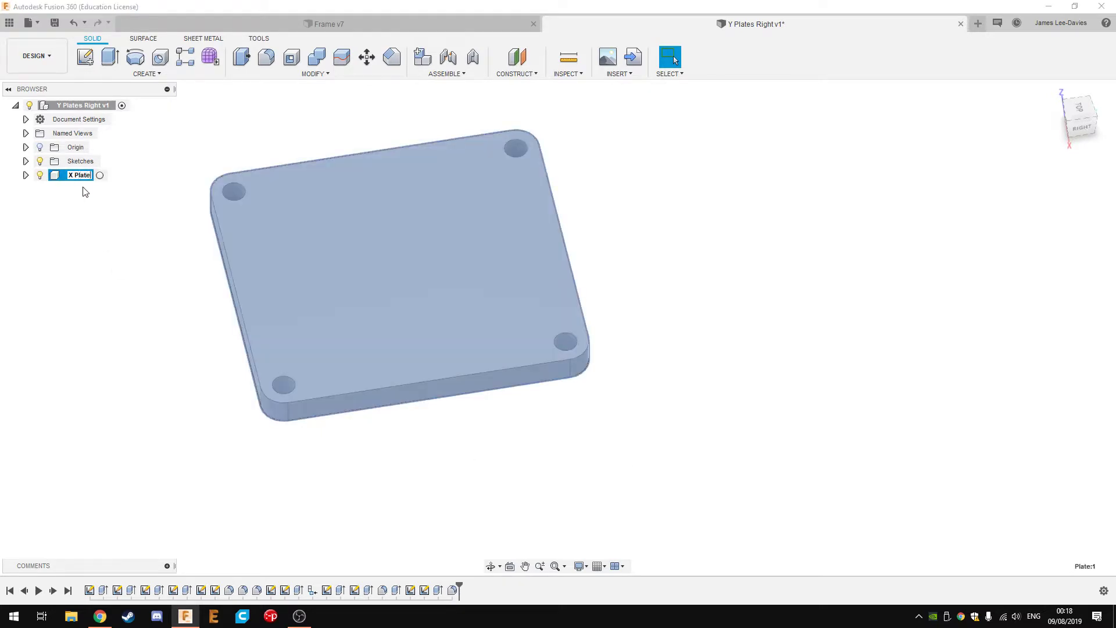
left_click(156, 291)
left_click(55, 23)
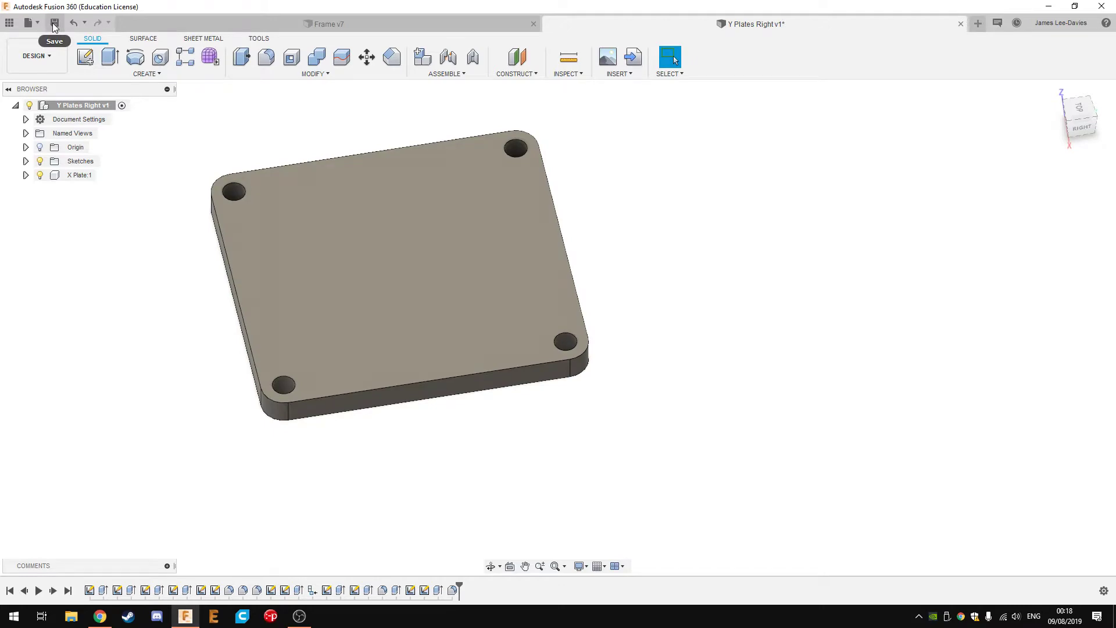
left_click(558, 320)
- Rename the design file to X Plate in the Data Panel
left_click(9, 23)
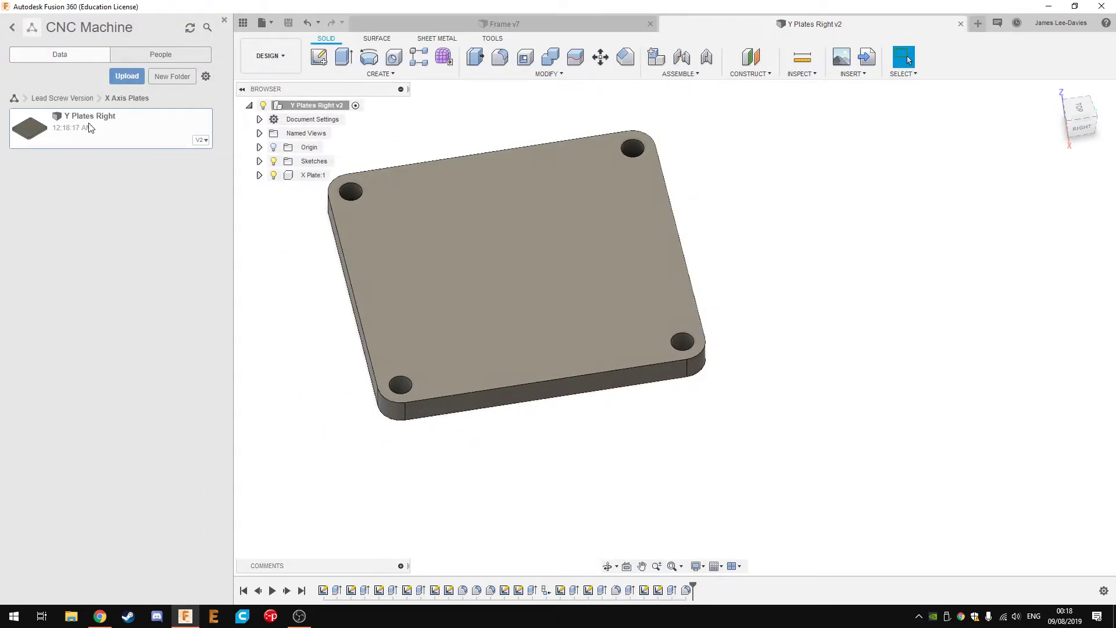
right_click(89, 127)
left_click(127, 190)
type("X Plate")
key("Return")
- Insert an X Plate into the Frame assembly, rotate it 90°, and joint it in place
left_click(505, 23)
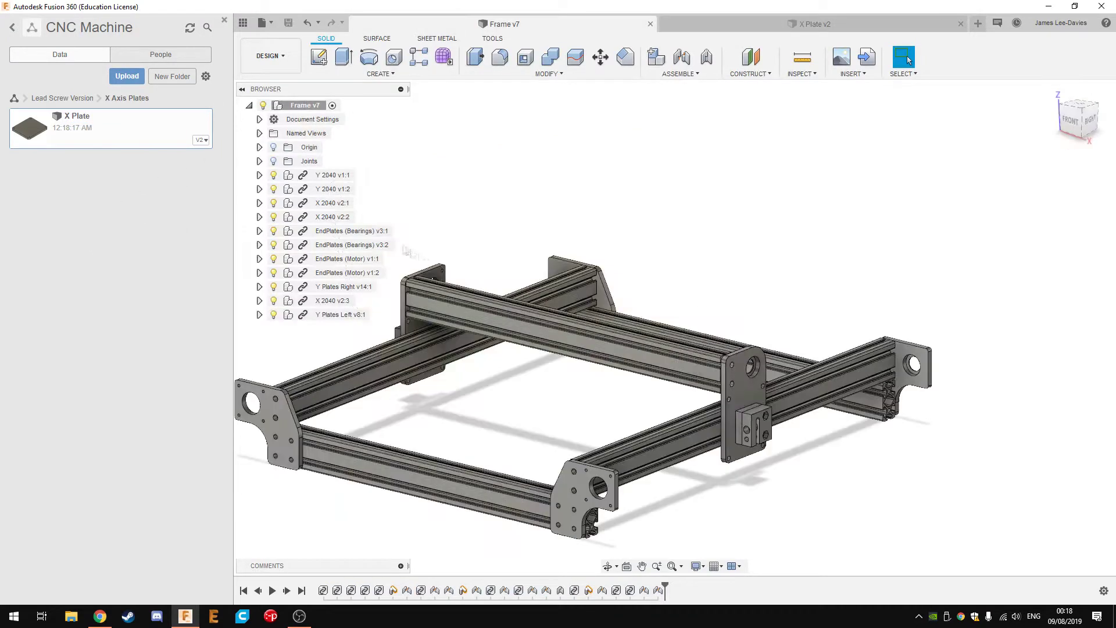
right_click(87, 129)
left_click(130, 148)
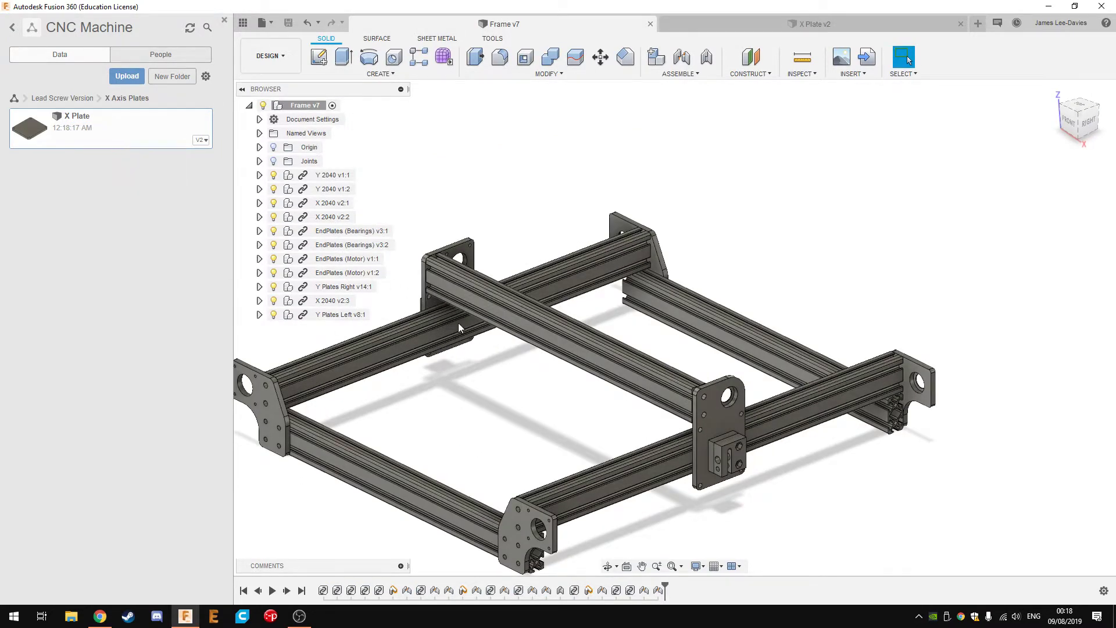
type("90")
key("Return")
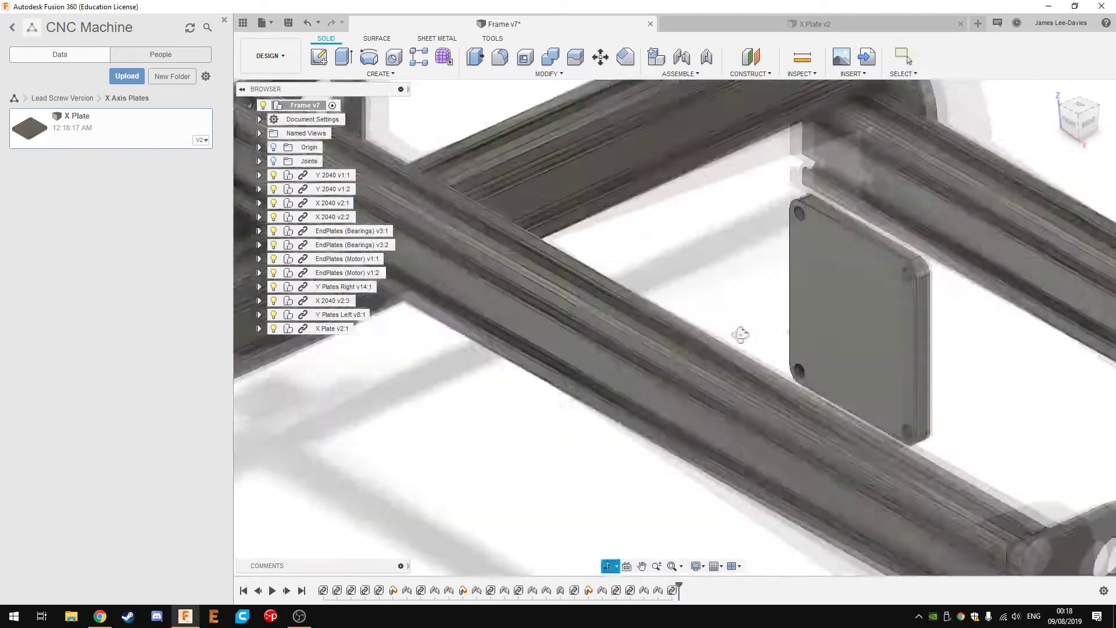
key("j")
type("1")
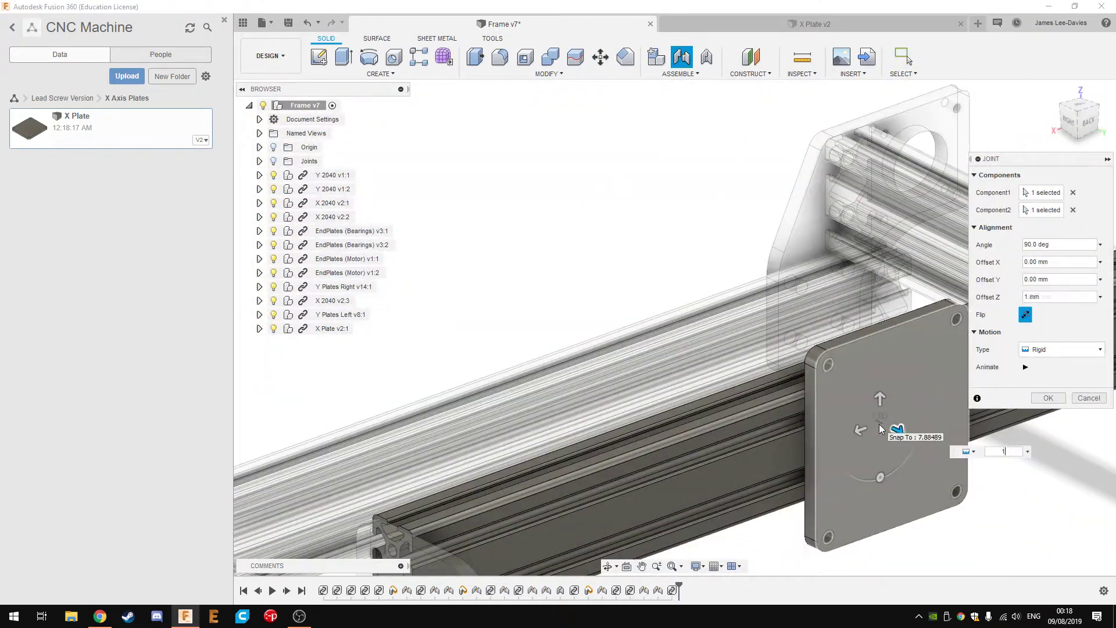
key("Return")
mouse_move(610, 411)
middle_mouse_down("shift")
mouse_move(620, 393)
mouse_move(641, 415)
middle_mouse_up("shift")
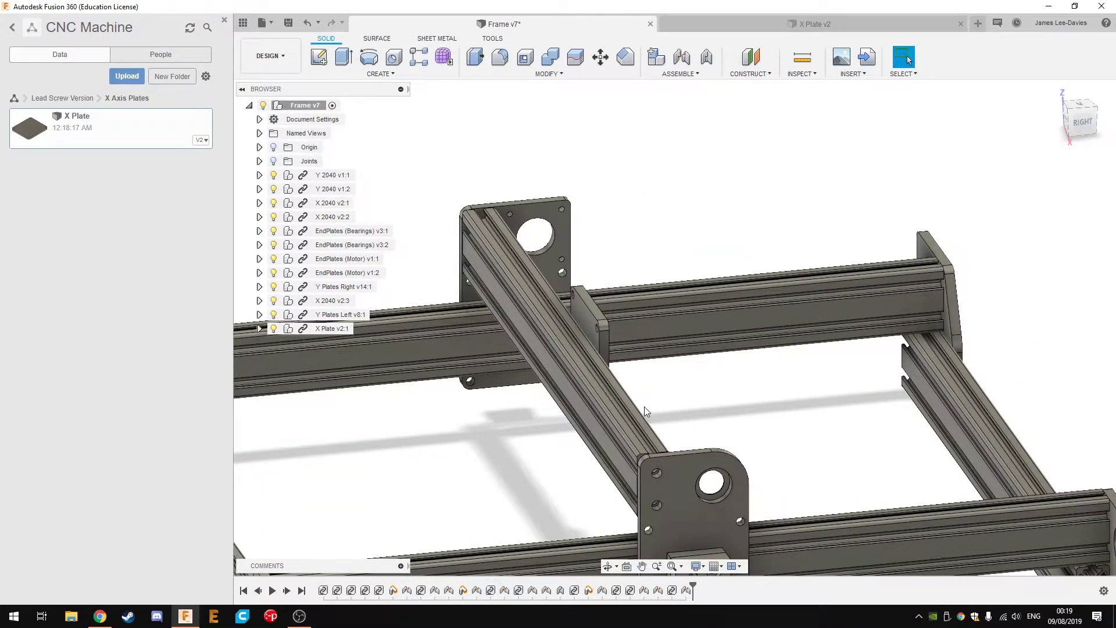
- Insert a second X Plate, turn it upright, and joint it onto the X rail
left_click_drag(115, 122, 503, 315)
left_click_drag(776, 260, 825, 314)
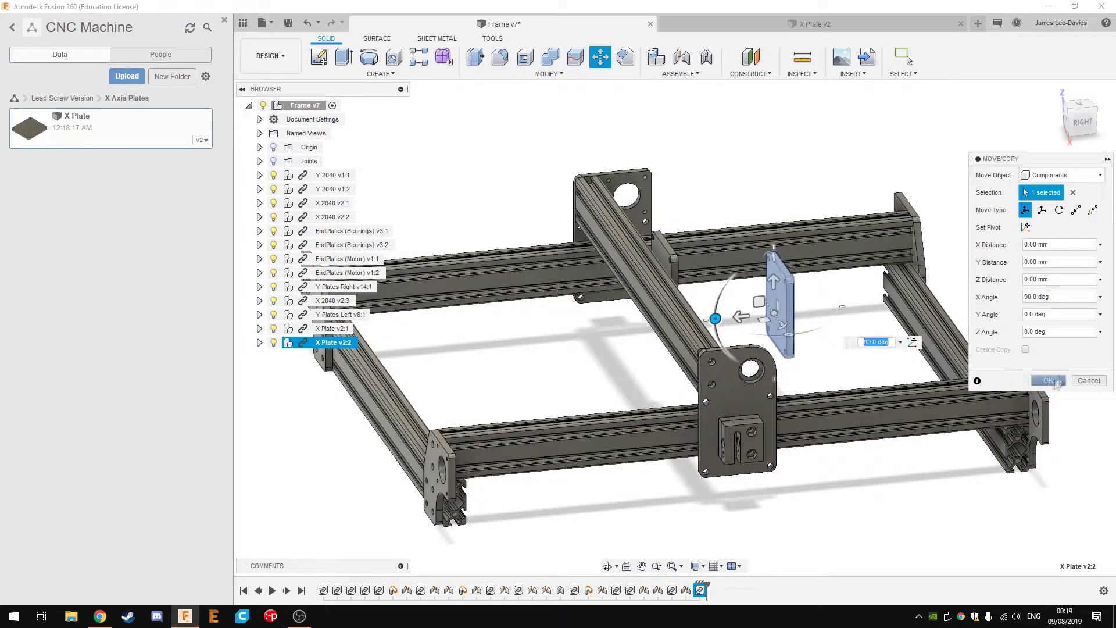
key("Return")
scroll(774, 311, "up", 5)
key("j")
left_click(791, 338)
middle_click_drag(791, 337, 466, 332, "shift")
left_click(549, 330)
key("Return")
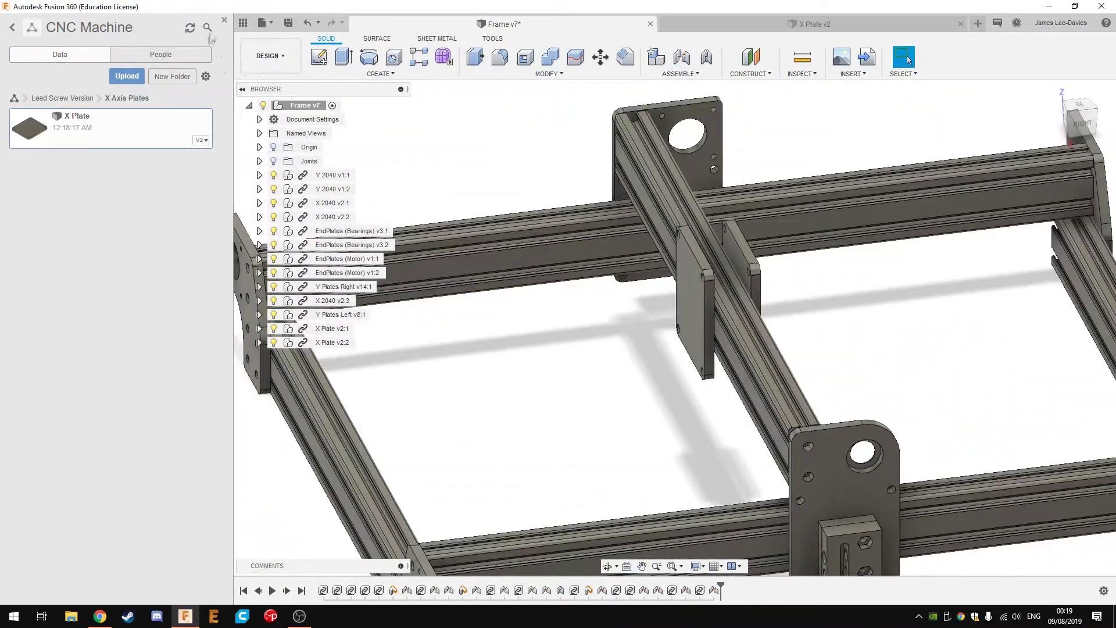
left_click(243, 23)
mouse_move(523, 291)
middle_mouse_down("shift")
mouse_move(474, 324)
mouse_move(519, 326)
middle_mouse_up("shift")
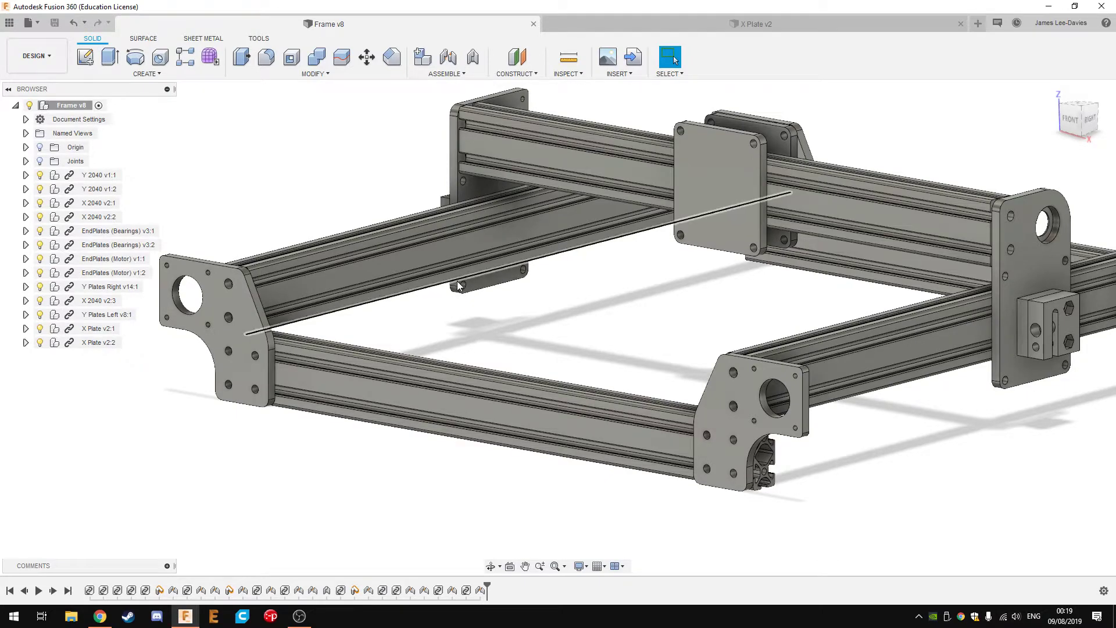
left_click(9, 22)
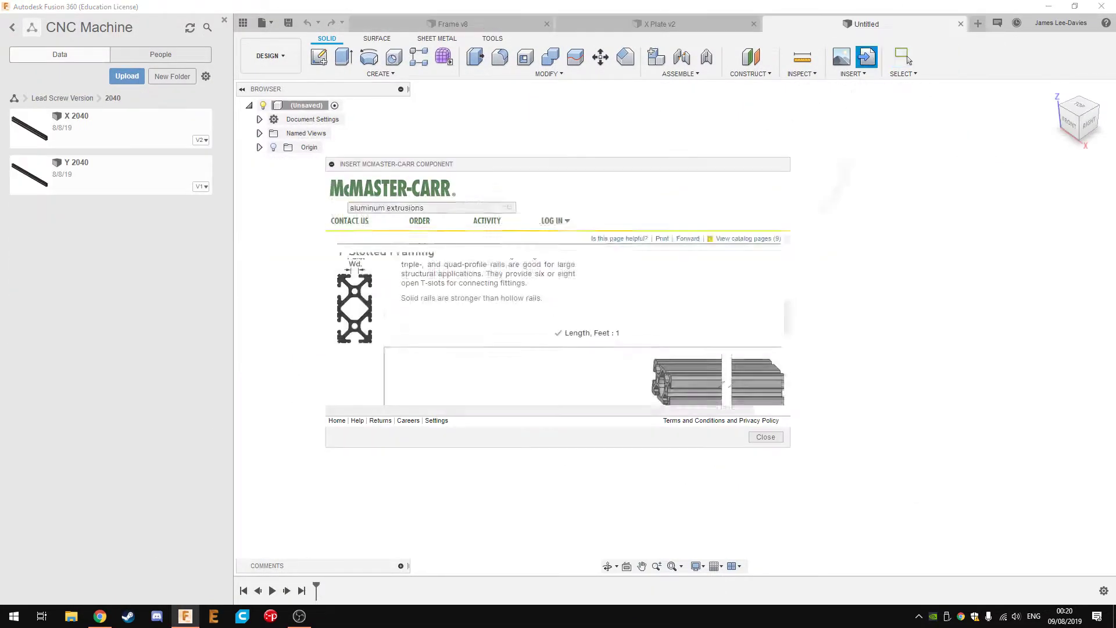
- Find the 40 mm double-rail T-slotted aluminum extrusion in McMaster-Carr and insert its 3-D model
type("aluminum extrusions")
key("Return")
left_click(469, 311)
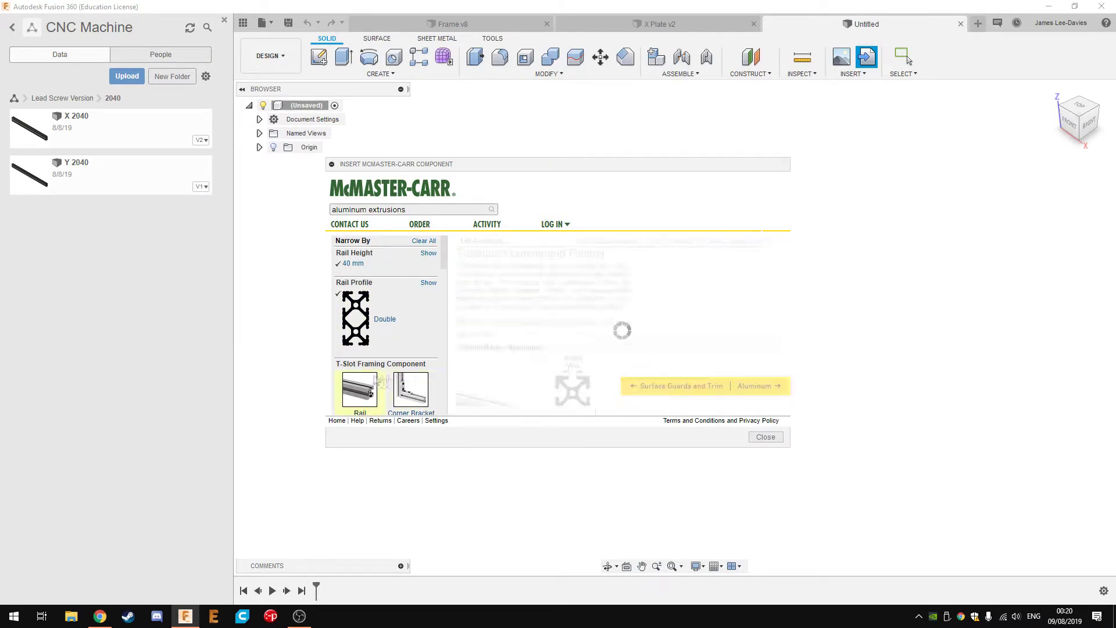
left_click(504, 284)
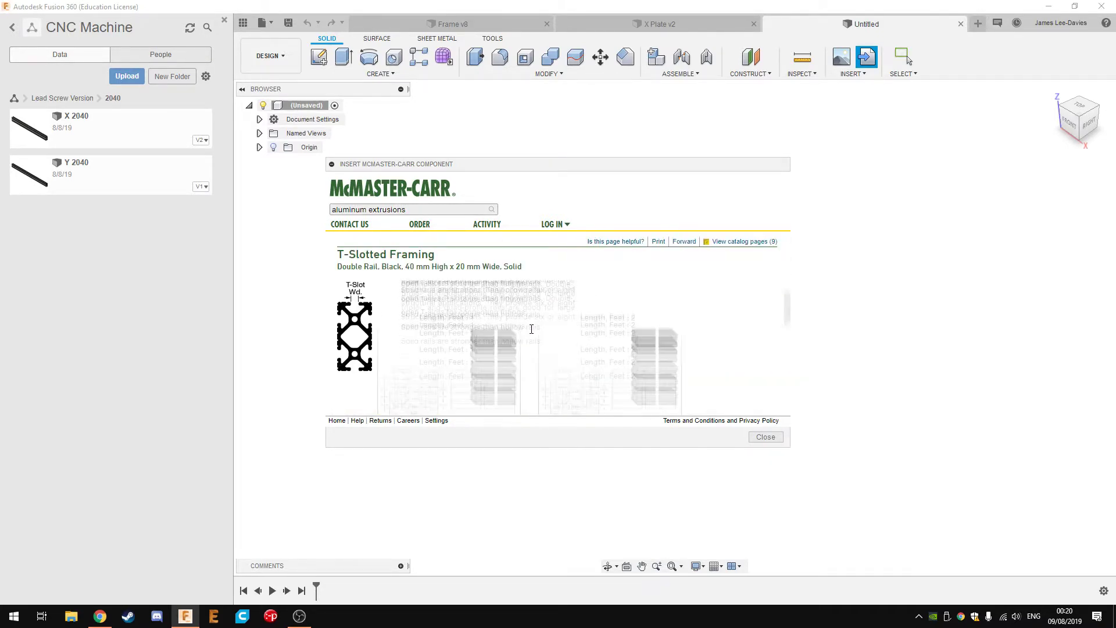
scroll(531, 327, "down", 3)
scroll(523, 331, "down", 3)
scroll(442, 343, "down", 3)
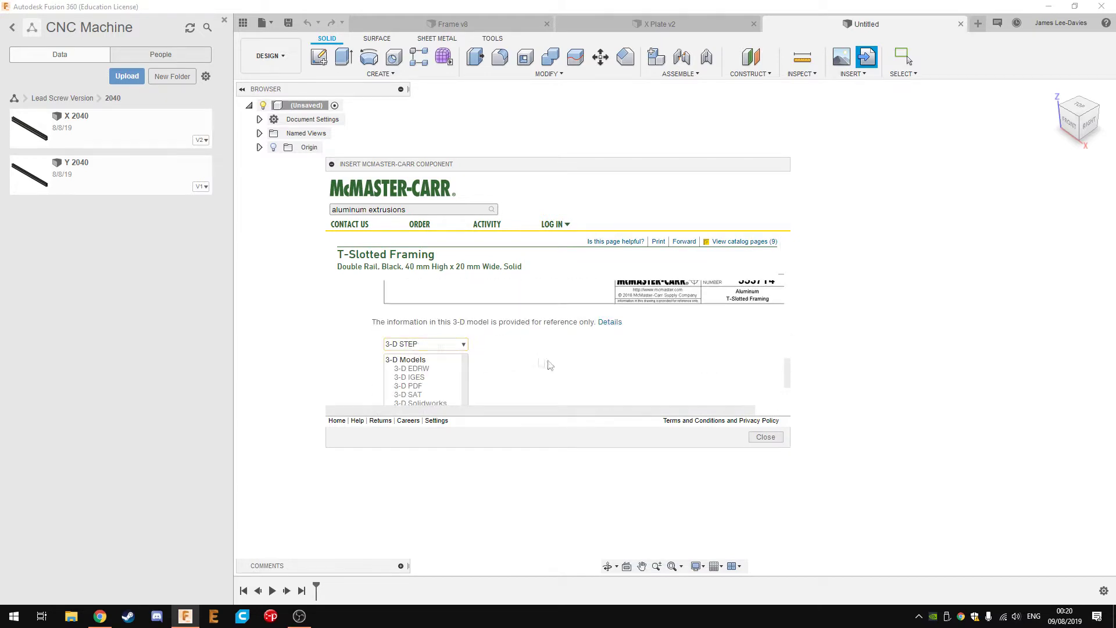
left_click(417, 390)
- Name the rail component Z 2040 and cut 100 mm off its top end
key("Return")
double_click(311, 162)
type("Z")
key("Return")
key("e")
left_click(669, 123)
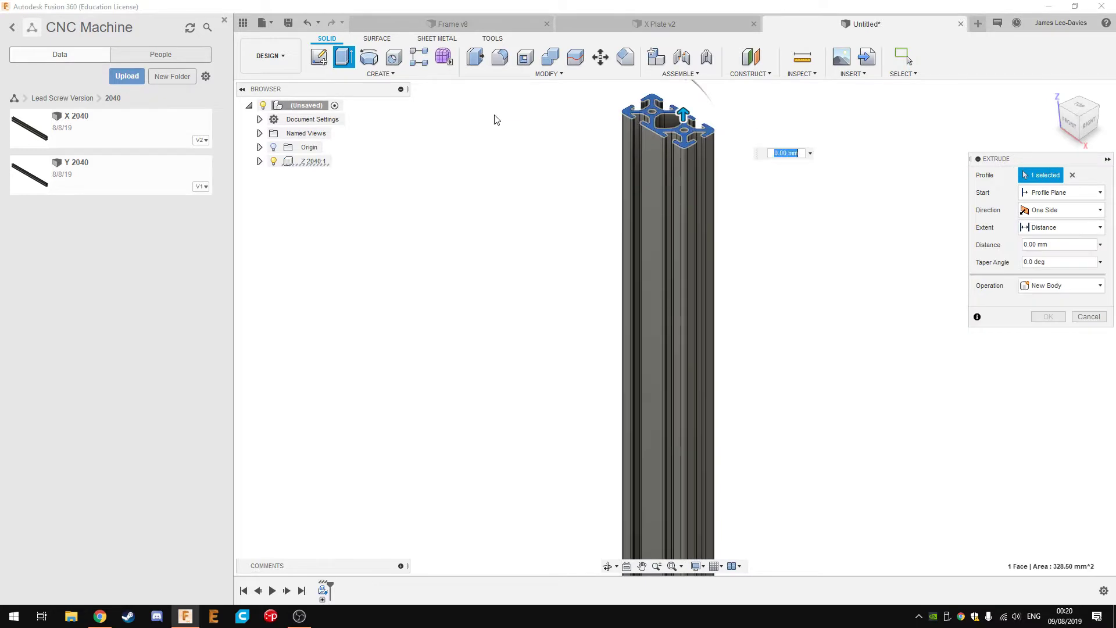
key("Return")
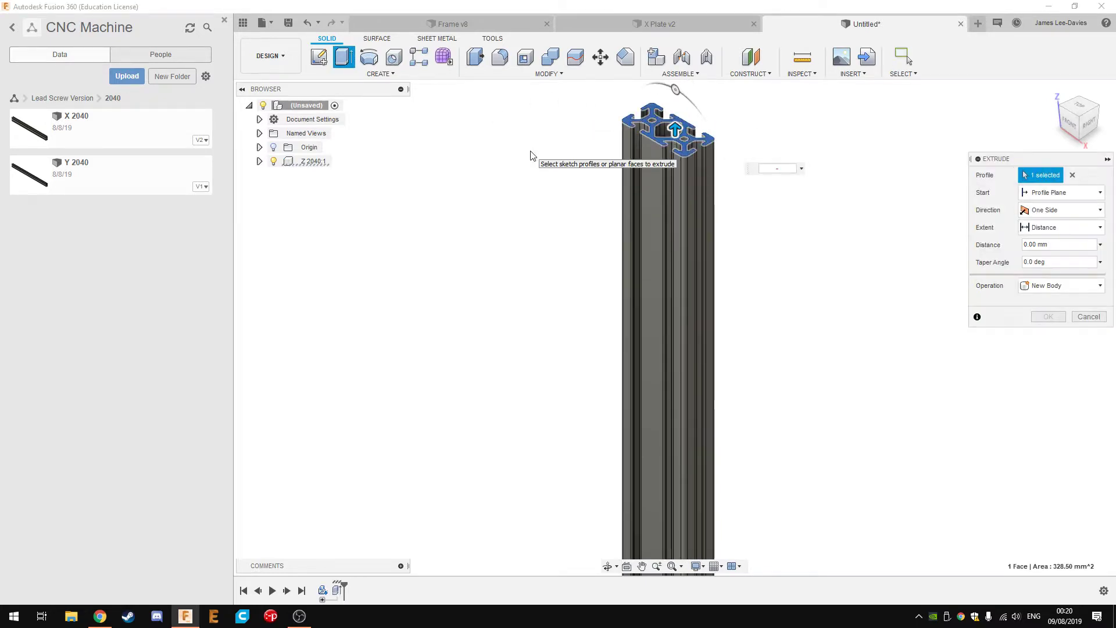
key("Return")
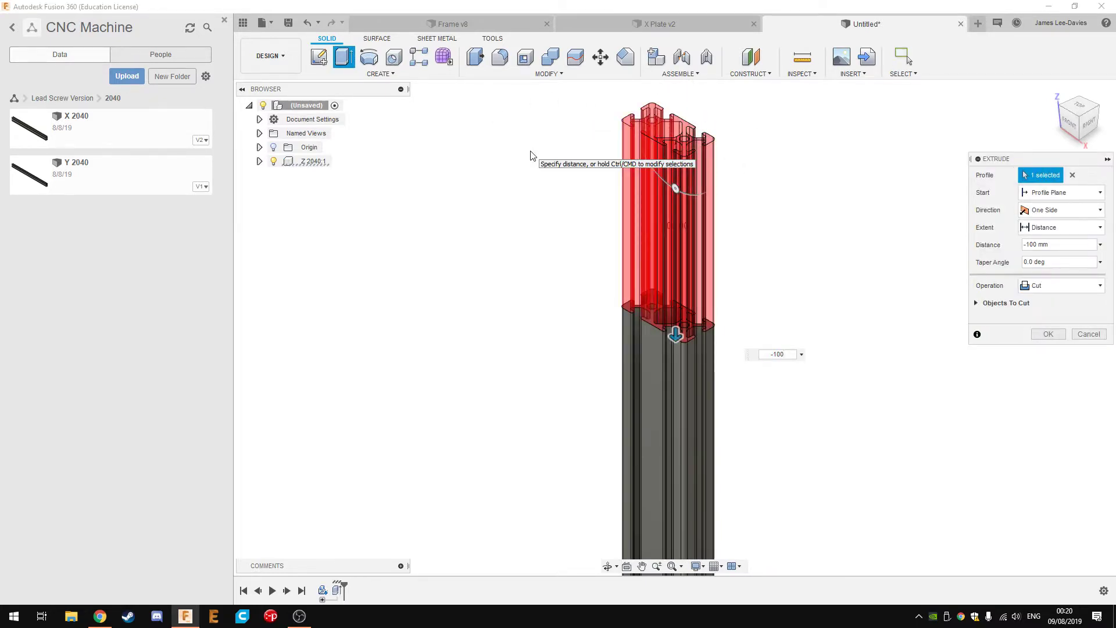
type("-150")
key("Return")
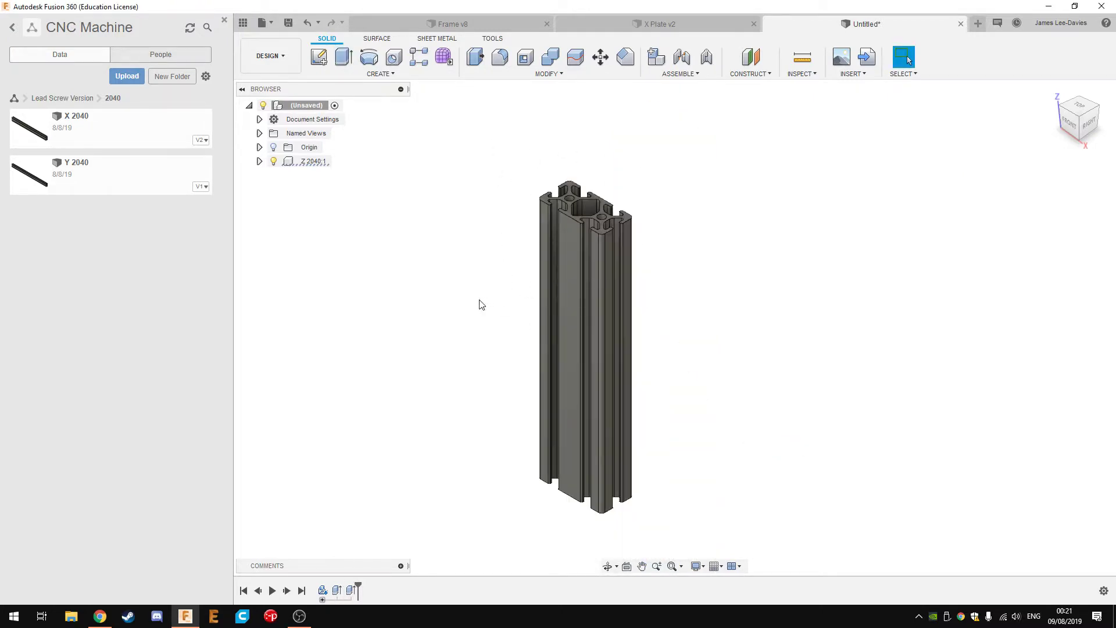
- Save the rail design as Z 2040, close it, and return to the frame
key("ctrl+s")
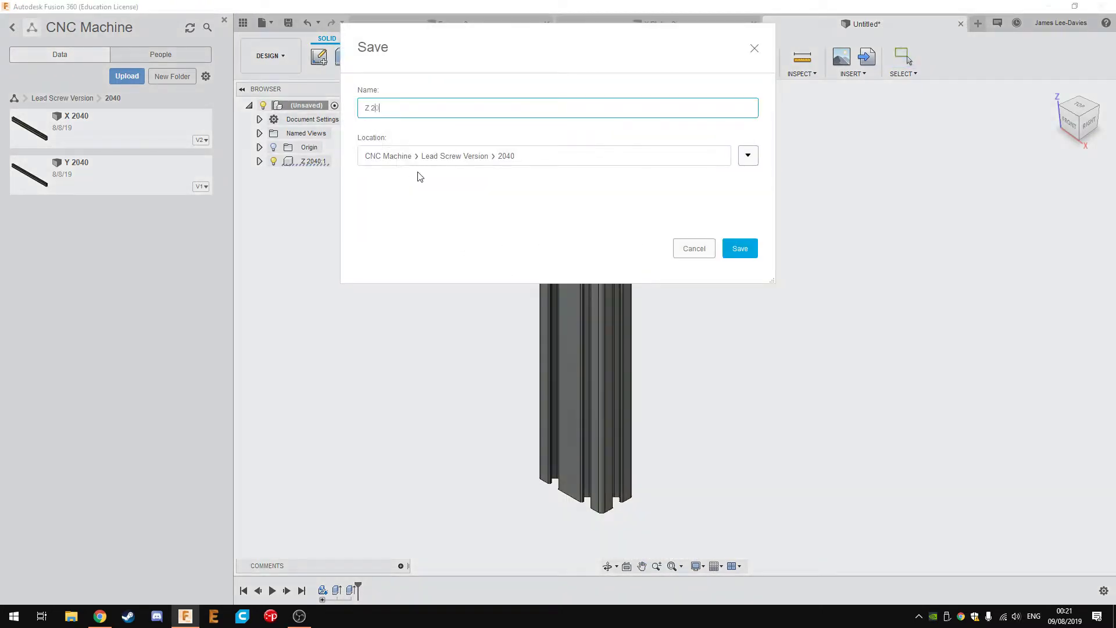
type("040")
key("Return")
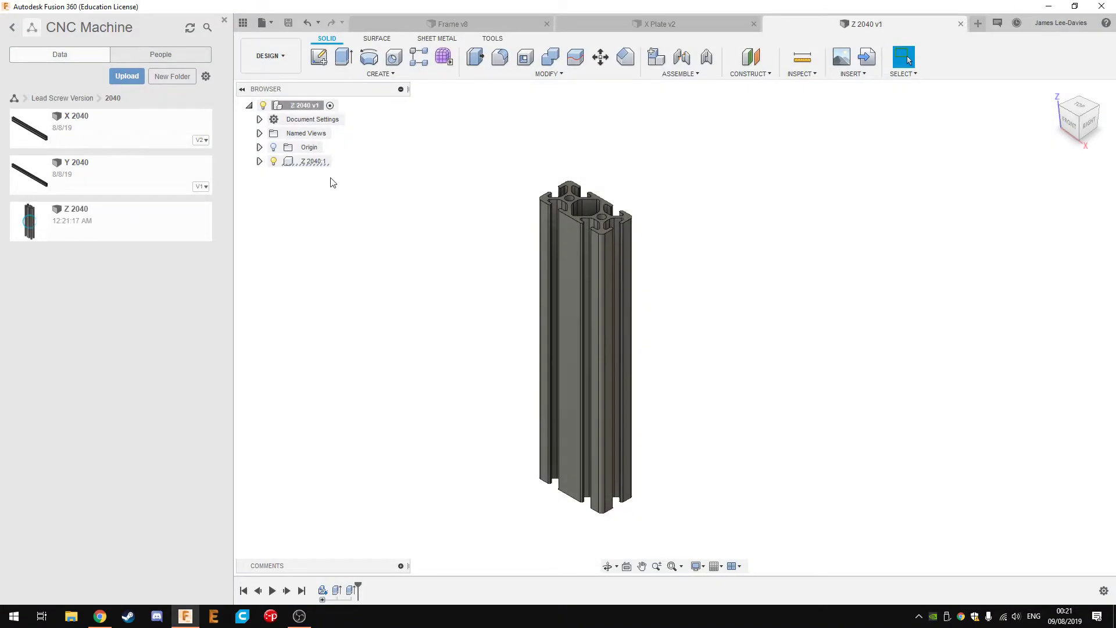
key("ctrl+w")
key("ctrl+Tab")
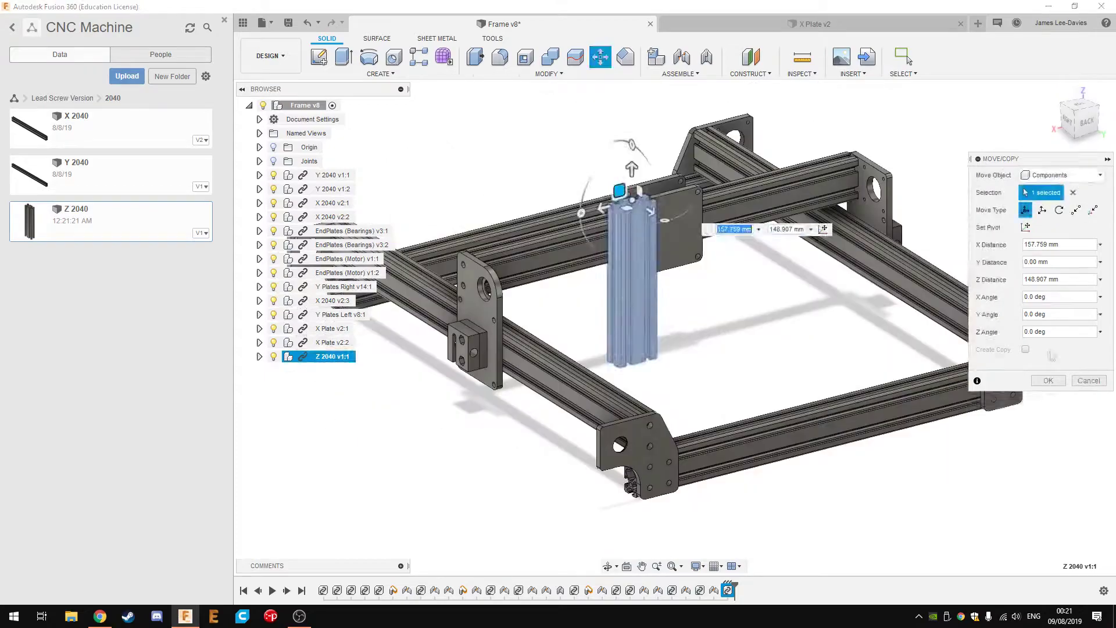
- Joint the Z 2040 rail upright onto the X Plate, then view the frame from the front
key("j")
left_click(629, 280)
left_click(477, 362)
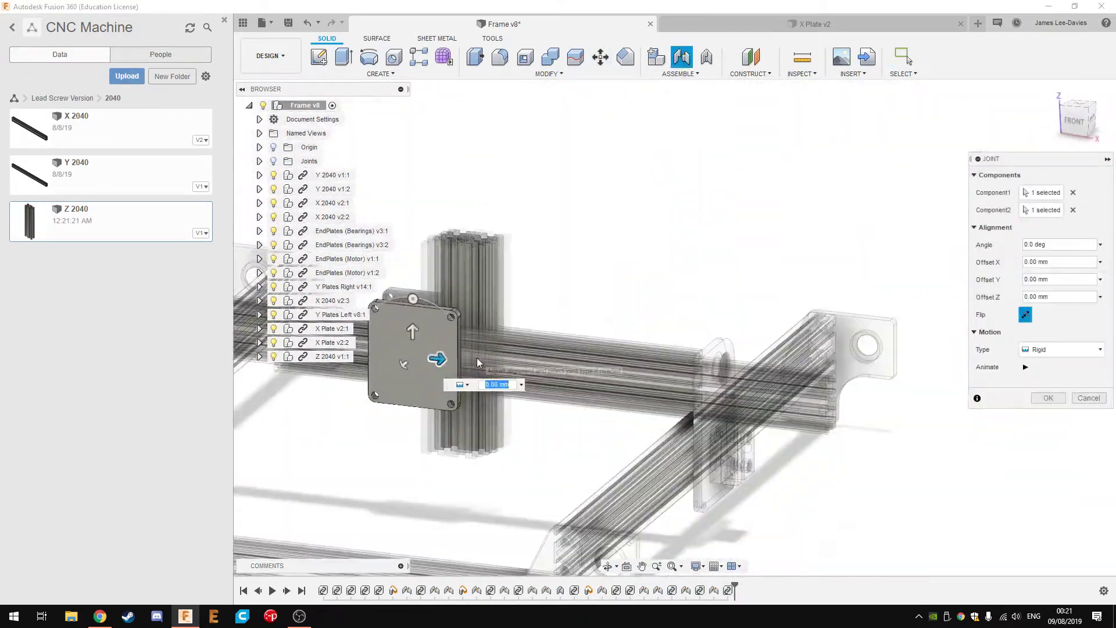
key("Return")
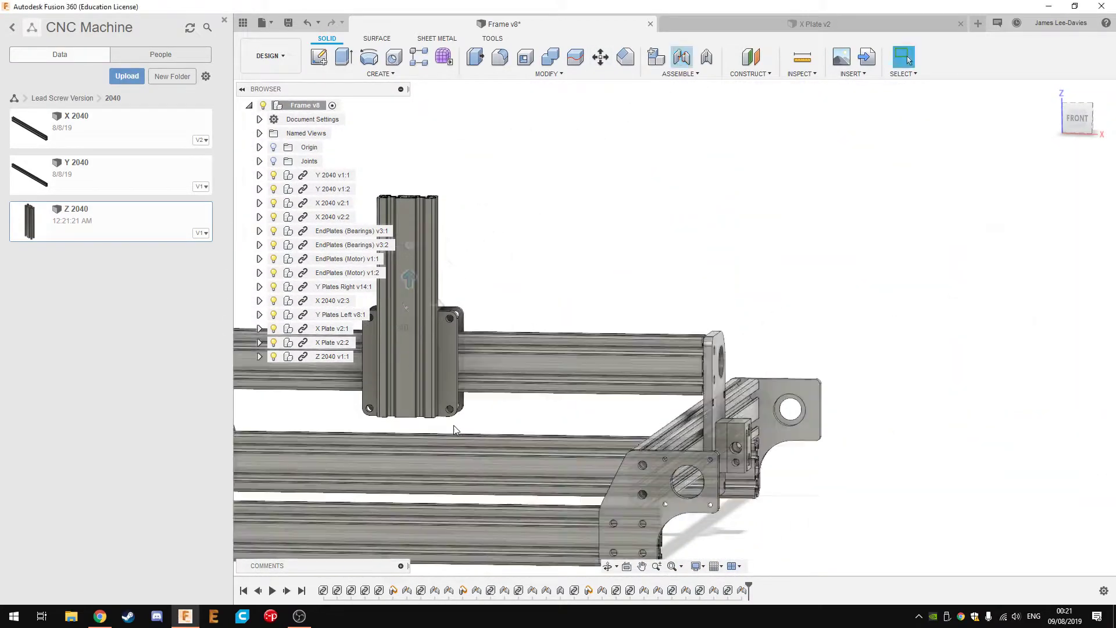
scroll(454, 430, "down", 5)
middle_click_drag(454, 430, 673, 476, "shift")
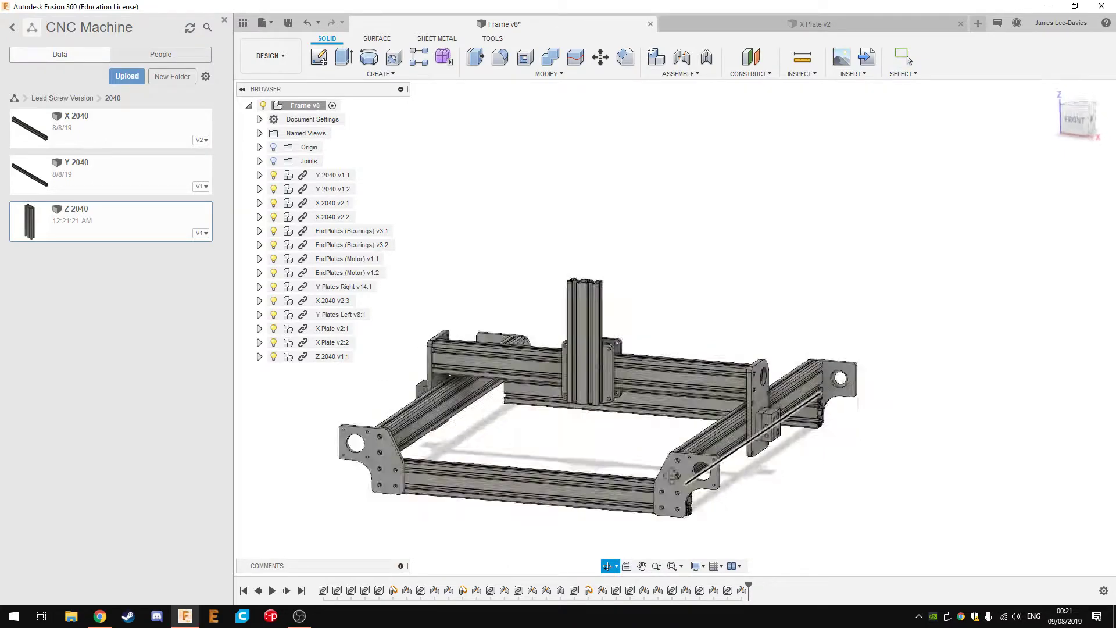
left_click(1077, 119)
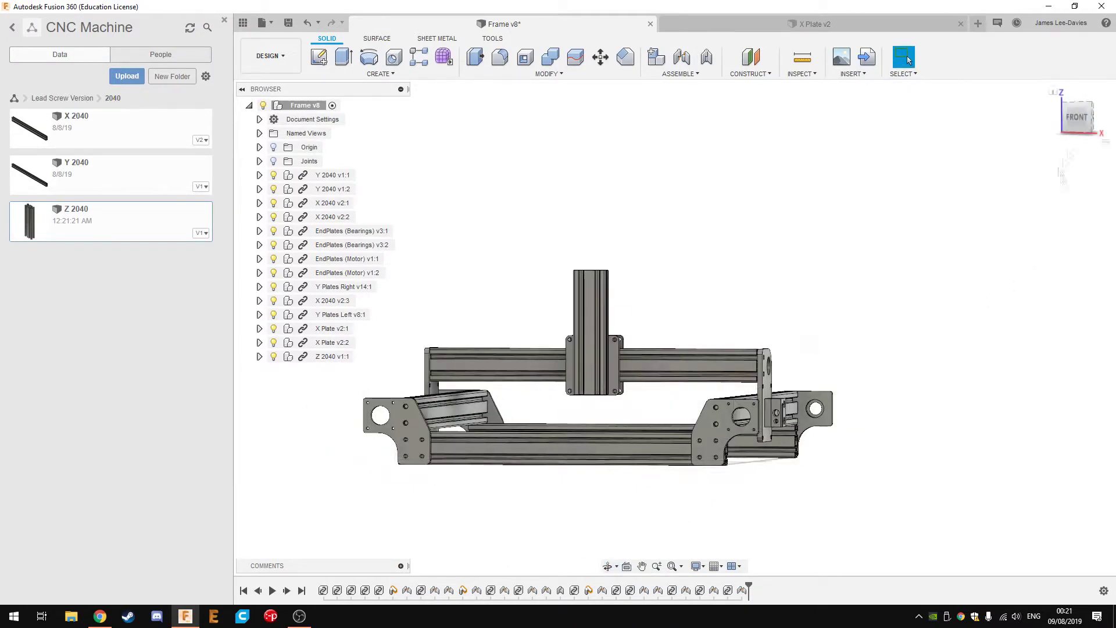
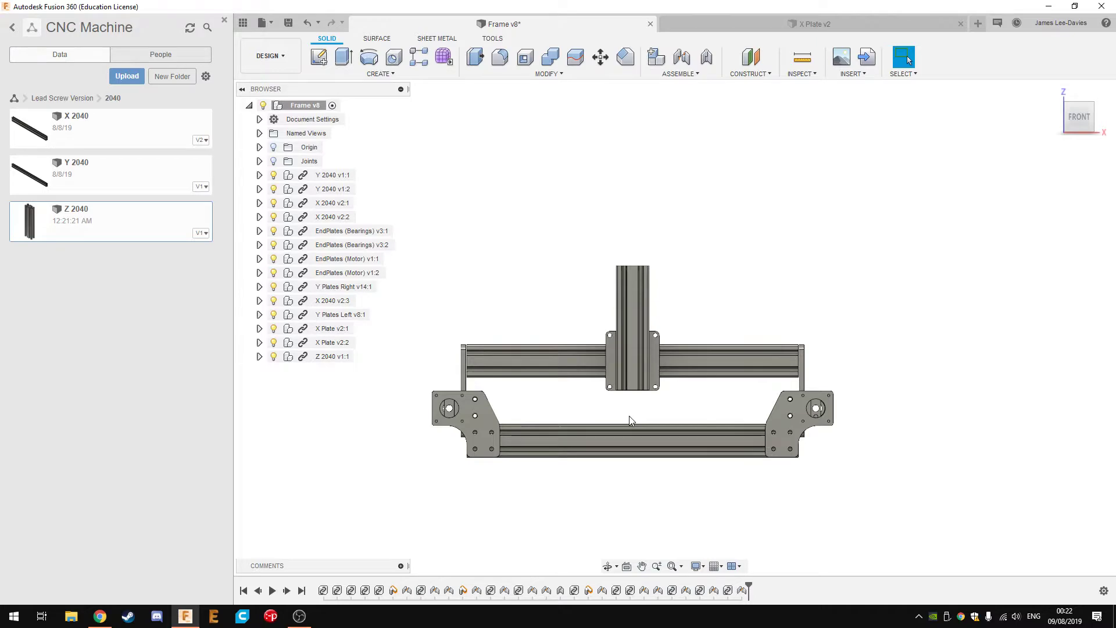
- Close the X Plate v2 document and browse the Data panel from Lead Screw Version into X-Y Plates
middle_click_drag(630, 420, 650, 298, "shift")
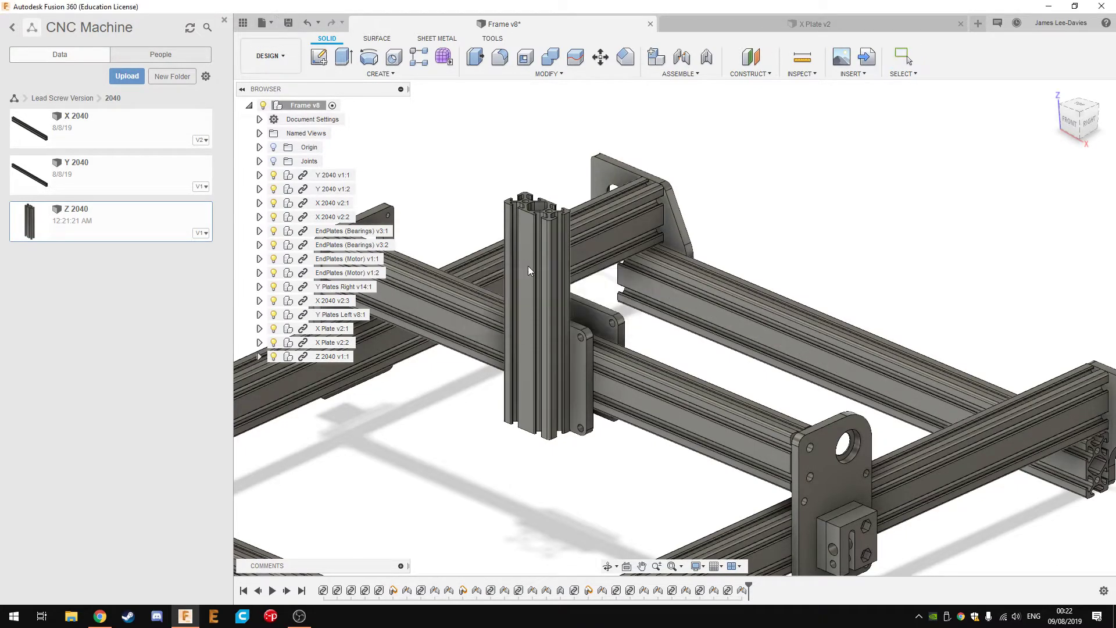
scroll(509, 393, "down", 5)
middle_click_drag(509, 393, 536, 407)
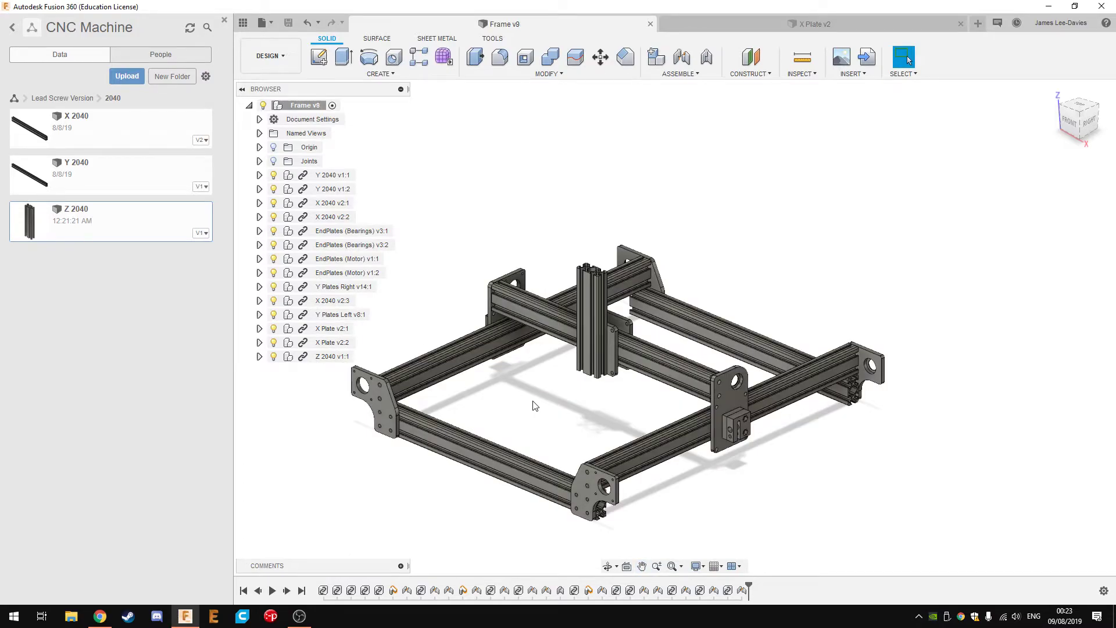
left_click(62, 98)
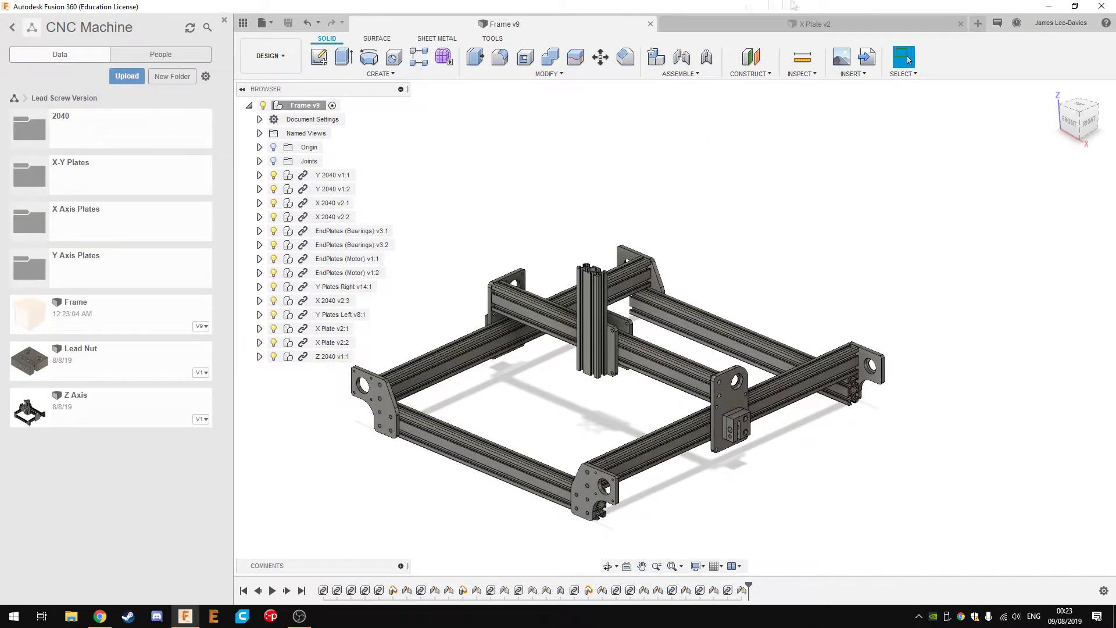
left_click(961, 24)
scroll(570, 380, "up", 3)
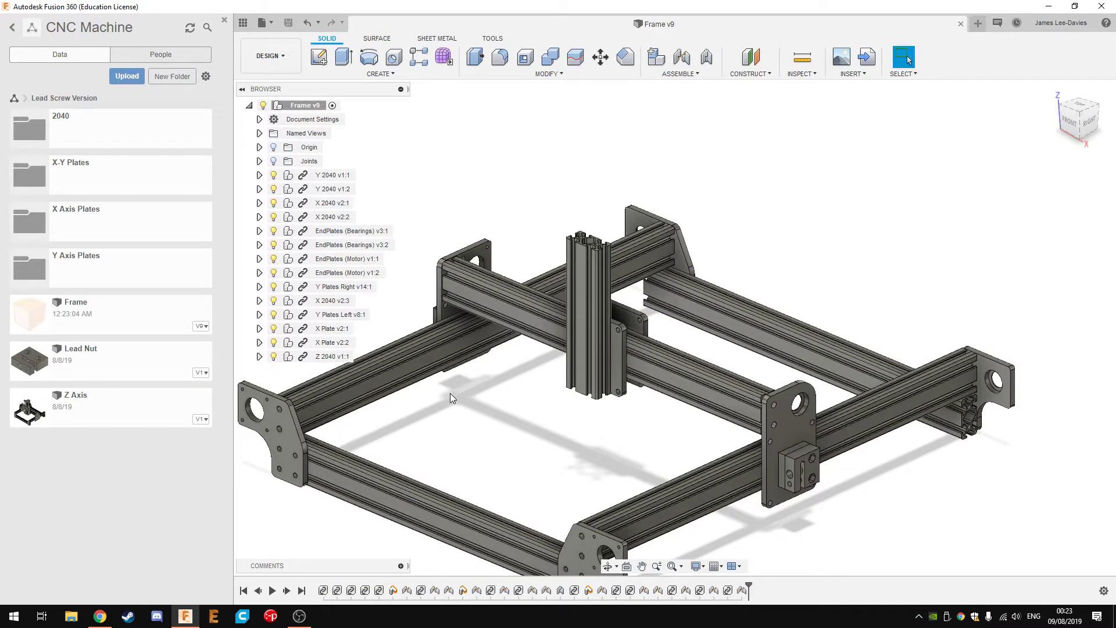
left_click(84, 172)
- Cancel an initial X Plate copy and create a new folder named Z Axis in Lead Screw Version
left_click(62, 98)
left_click(91, 224)
right_click(89, 124)
left_click(122, 218)
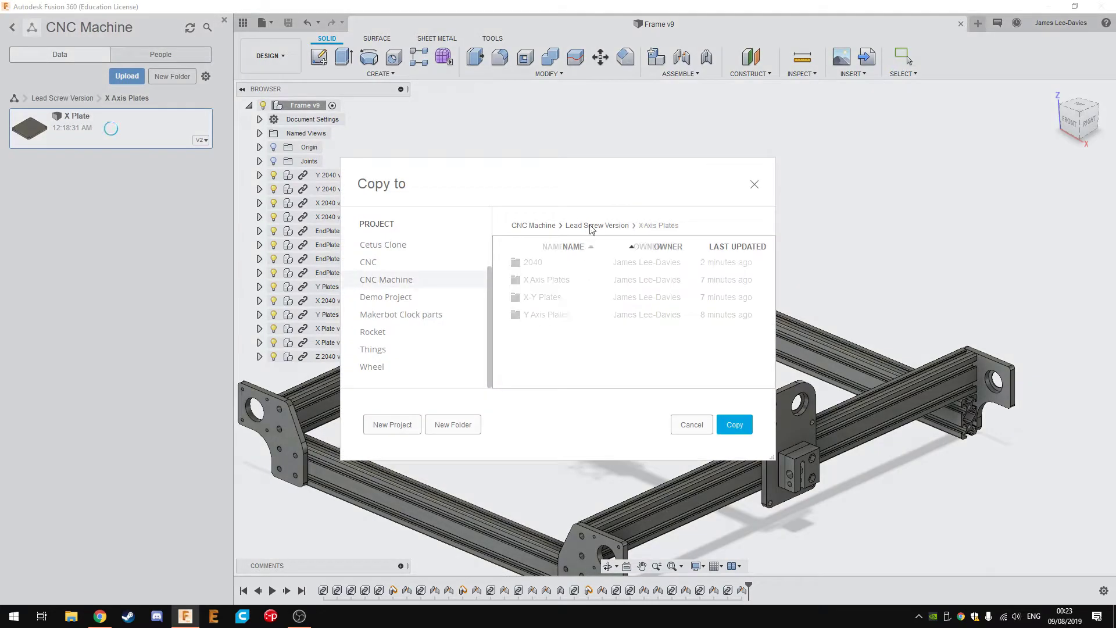
left_click(756, 186)
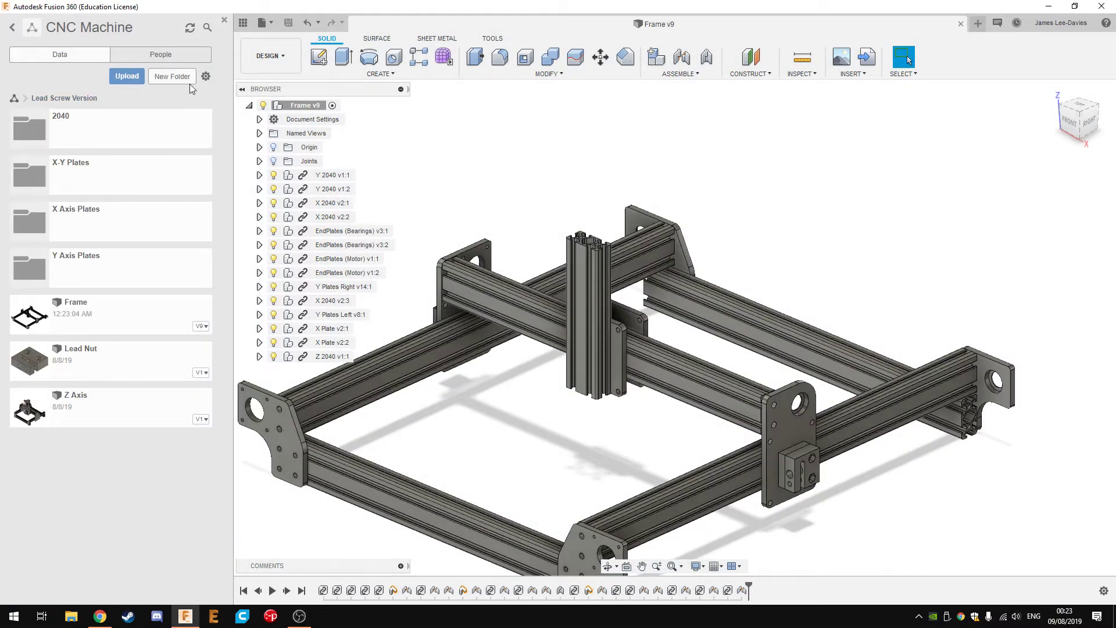
left_click(175, 76)
type("xis")
key("Return")
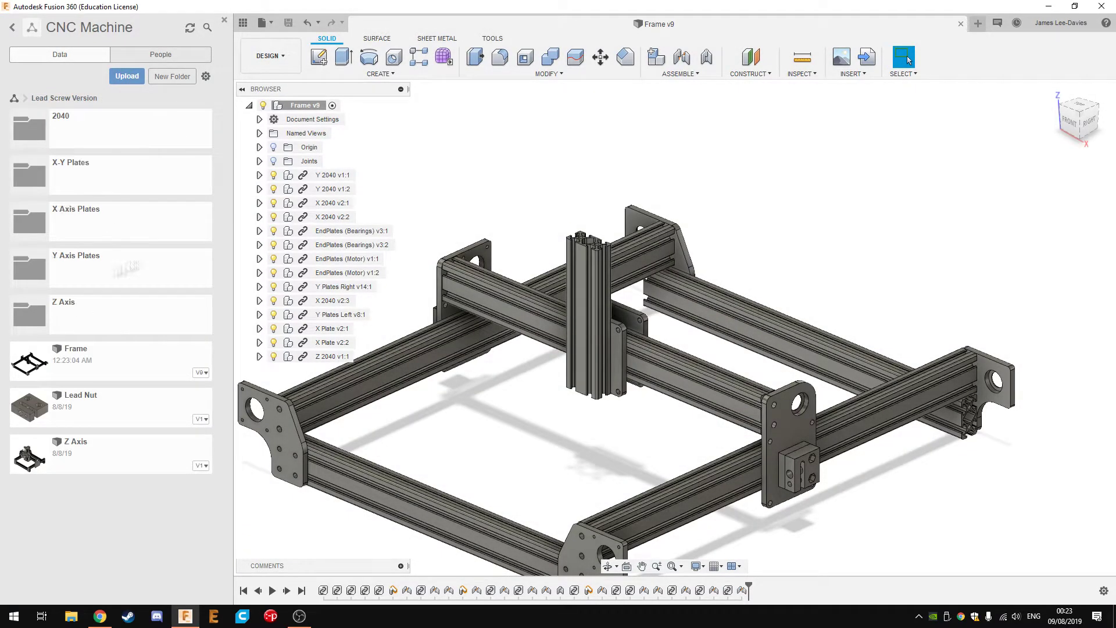
- Copy the X Plate design from X Axis Plates into the Z Axis folder
double_click(76, 267)
left_click(62, 98)
double_click(76, 221)
right_click(75, 119)
left_click(93, 283)
left_click(541, 332)
left_click(735, 425)
- Open the Z Axis folder to verify the copied X Plate is there
left_click(62, 110)
double_click(84, 320)
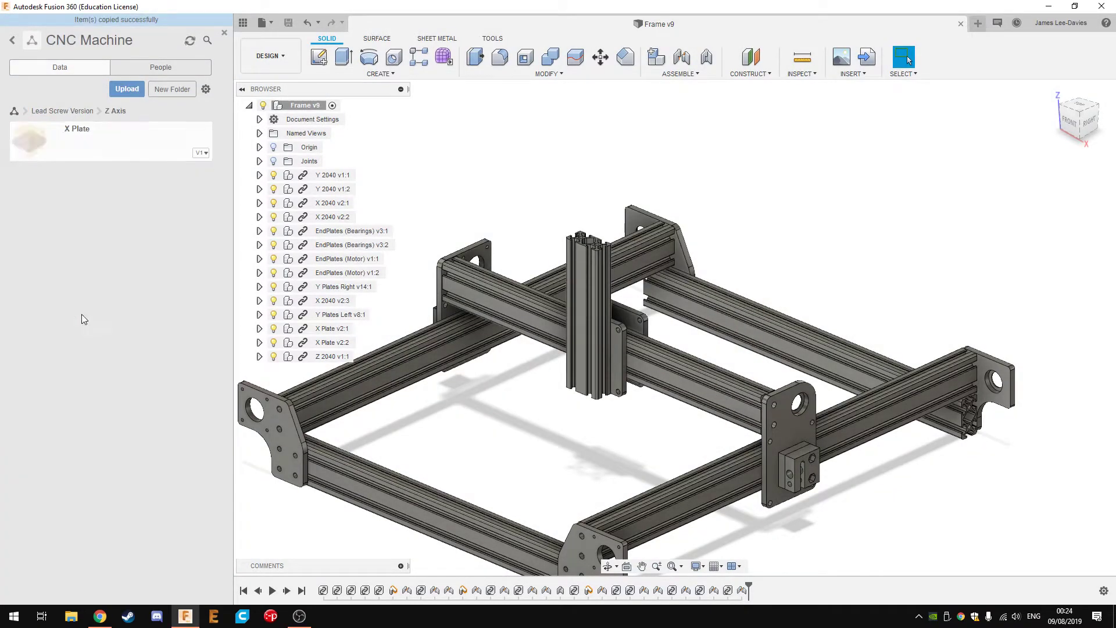
right_click(78, 123)
left_click(167, 182)
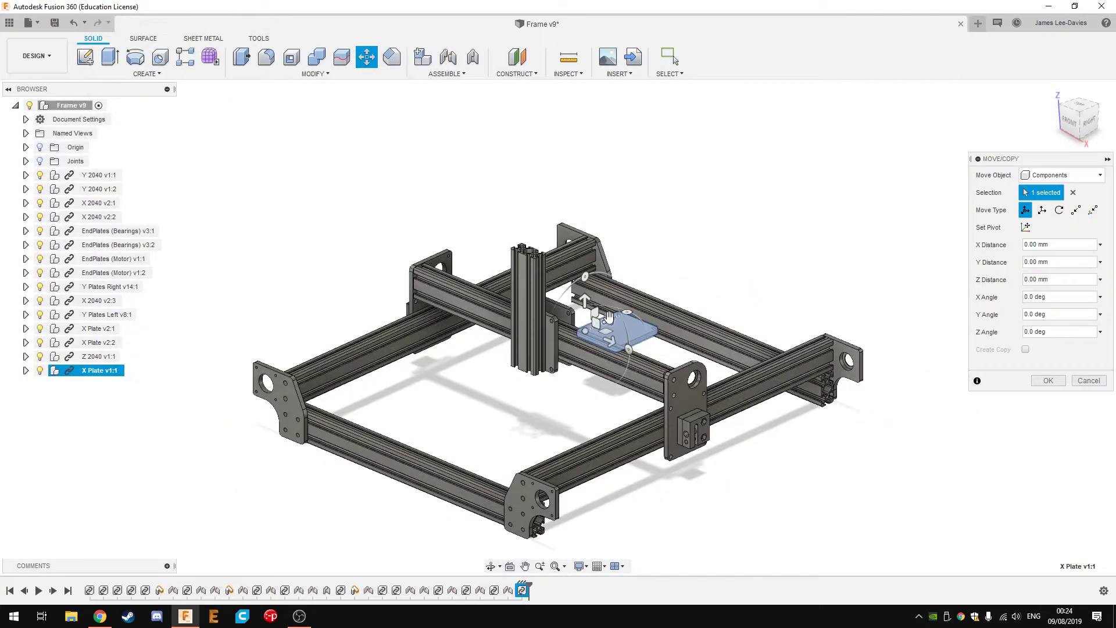
- Insert the X Plate upright into the frame and move it up beside the vertical extrusion
mouse_move(625, 317)
left_mouse_down()
mouse_move(466, 369)
mouse_move(442, 407)
left_mouse_up()
left_click(1048, 380)
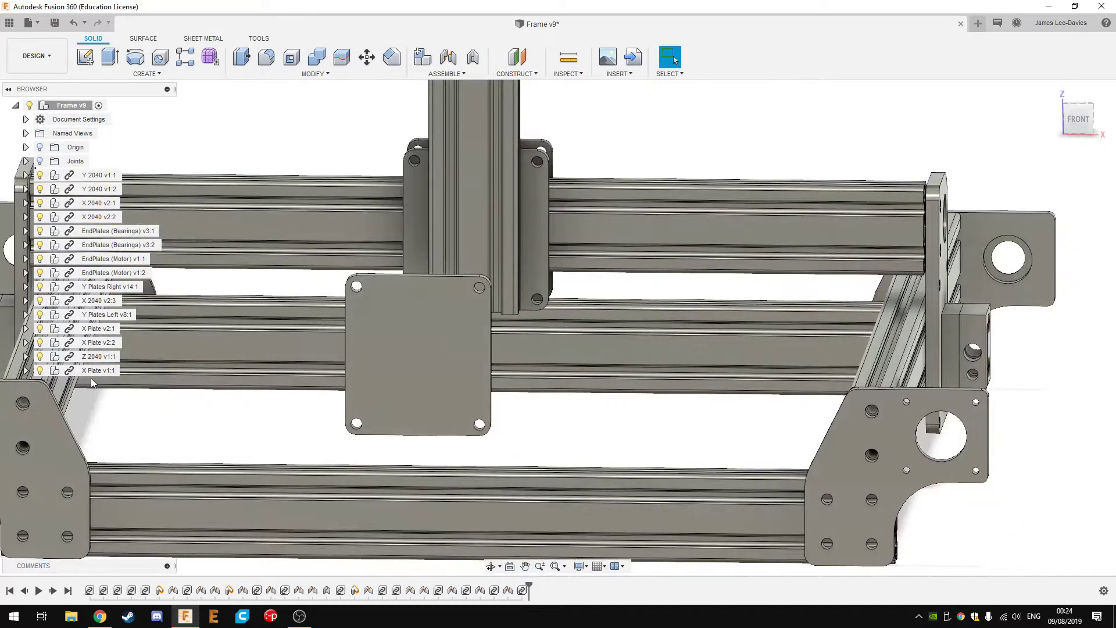
left_click(96, 371)
key("m")
left_click_drag(367, 394, 370, 104)
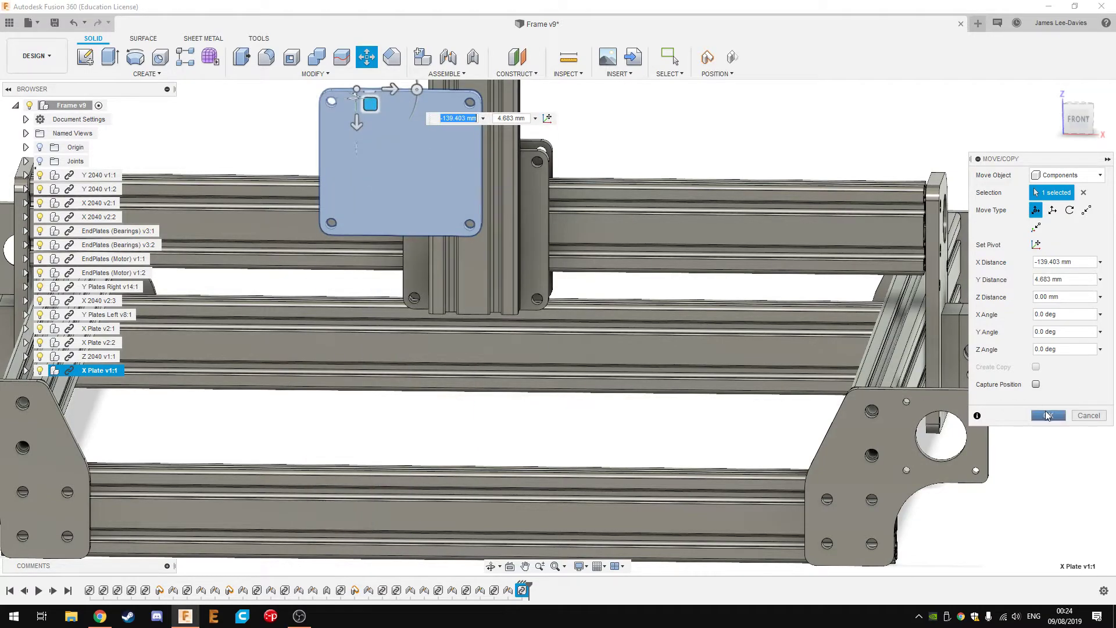
left_click(1048, 415)
- Joint the X Plate rigidly to the vertical extrusion and inspect it from the side
middle_click_drag(640, 349, 727, 325, "shift")
key("j")
left_click(611, 324)
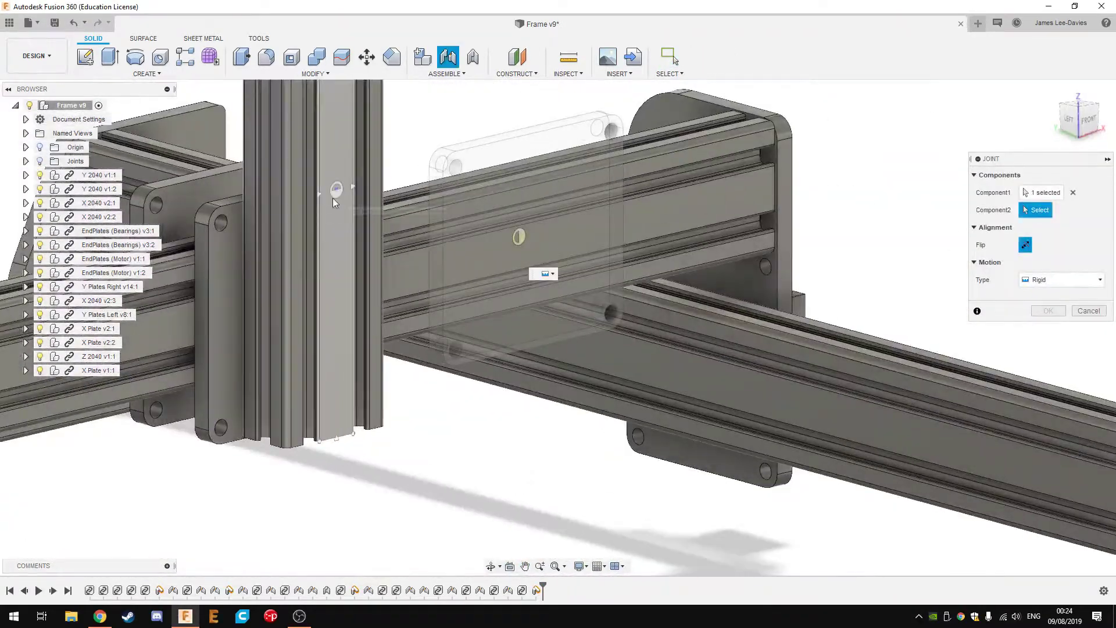
left_click(334, 197)
key("Return")
mouse_move(310, 236)
middle_mouse_down("shift")
mouse_move(421, 425)
mouse_move(412, 449)
mouse_move(370, 431)
middle_mouse_up("shift")
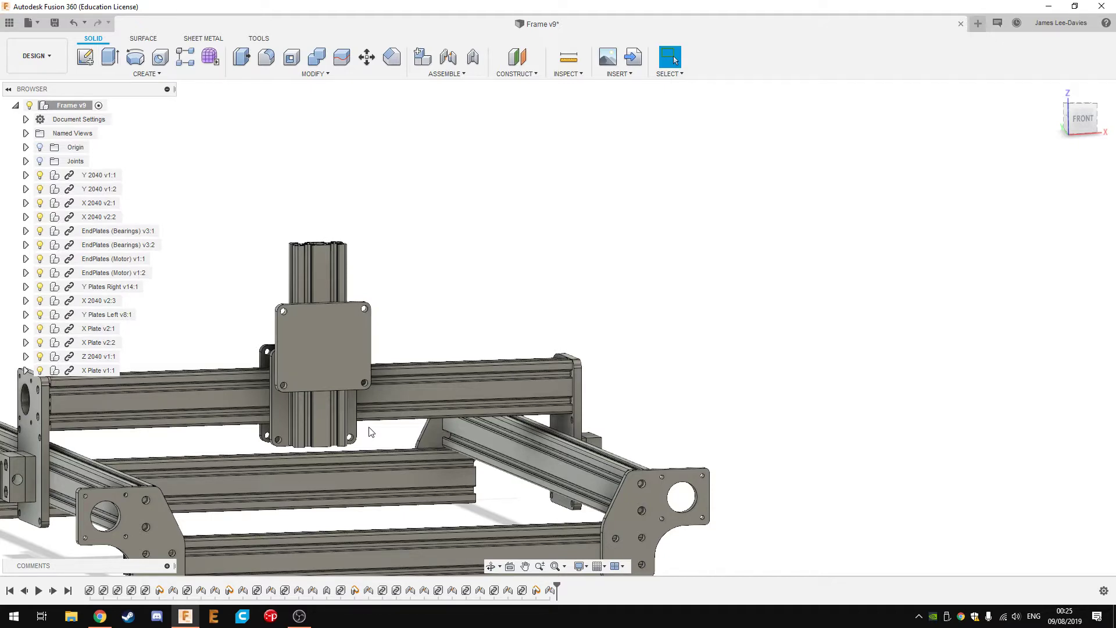
mouse_move(336, 469)
middle_mouse_down("shift")
mouse_move(429, 419)
mouse_move(419, 465)
mouse_move(367, 478)
middle_mouse_up("shift")
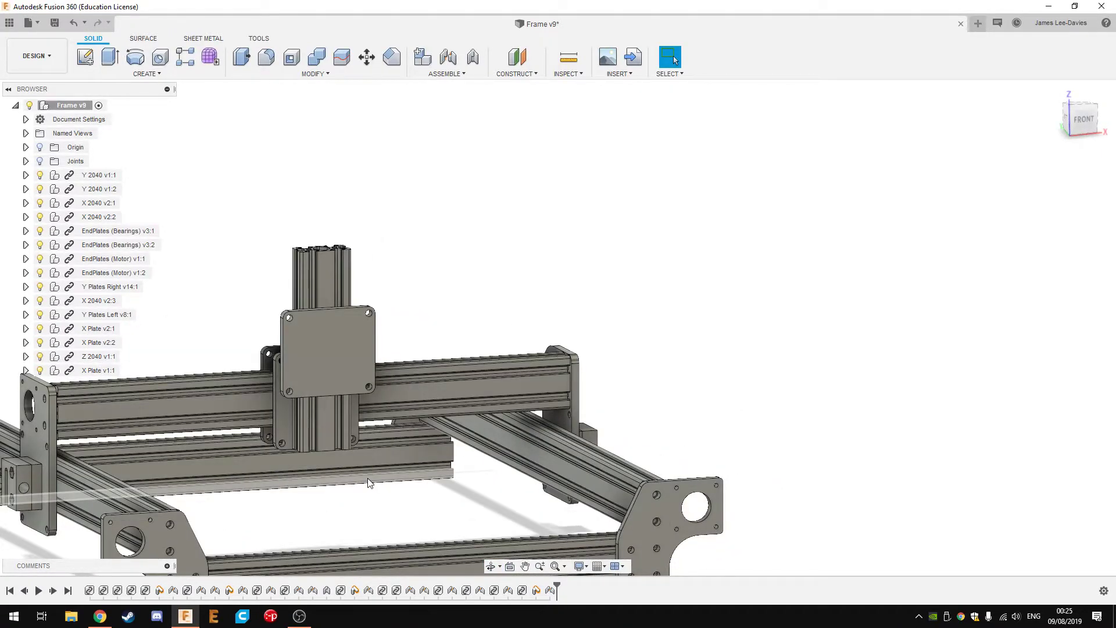
- Edit joint Rigid19 so the X Plate slides 35.438 mm up the vertical extrusion
left_click(26, 161)
right_click(88, 343)
left_click(117, 357)
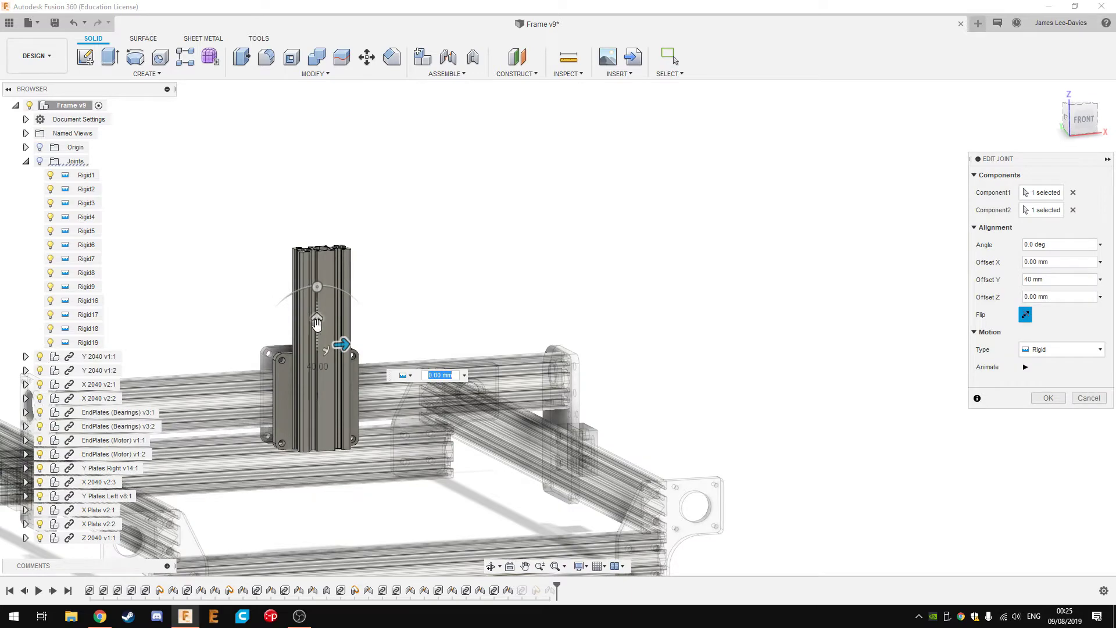
key("Return")
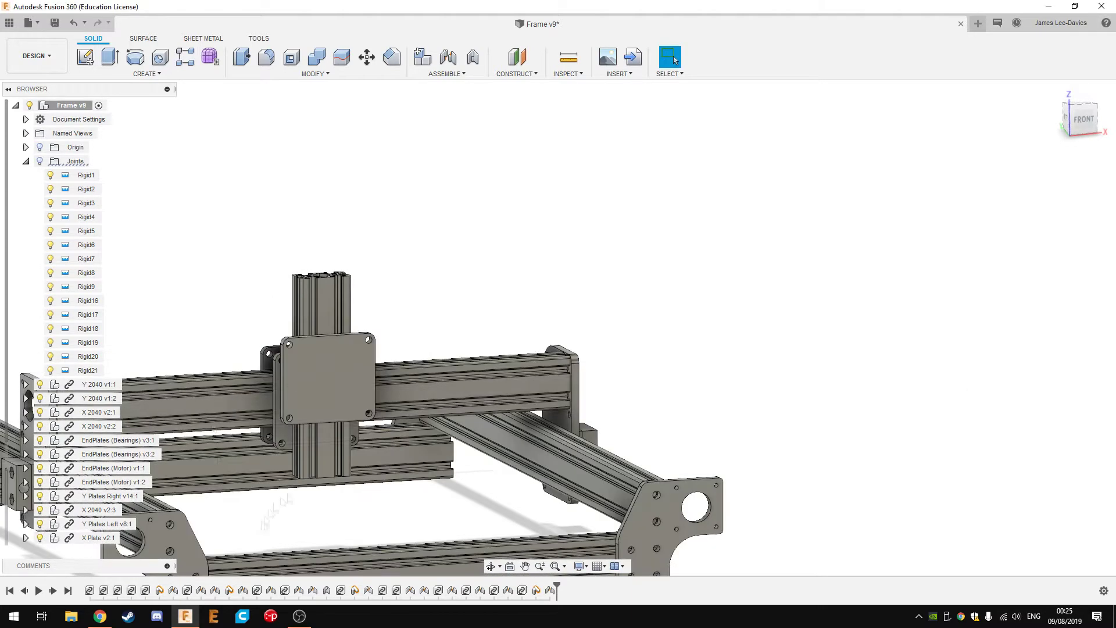
middle_click_drag(232, 396, 302, 401, "shift")
middle_click_drag(220, 474, 276, 475, "shift")
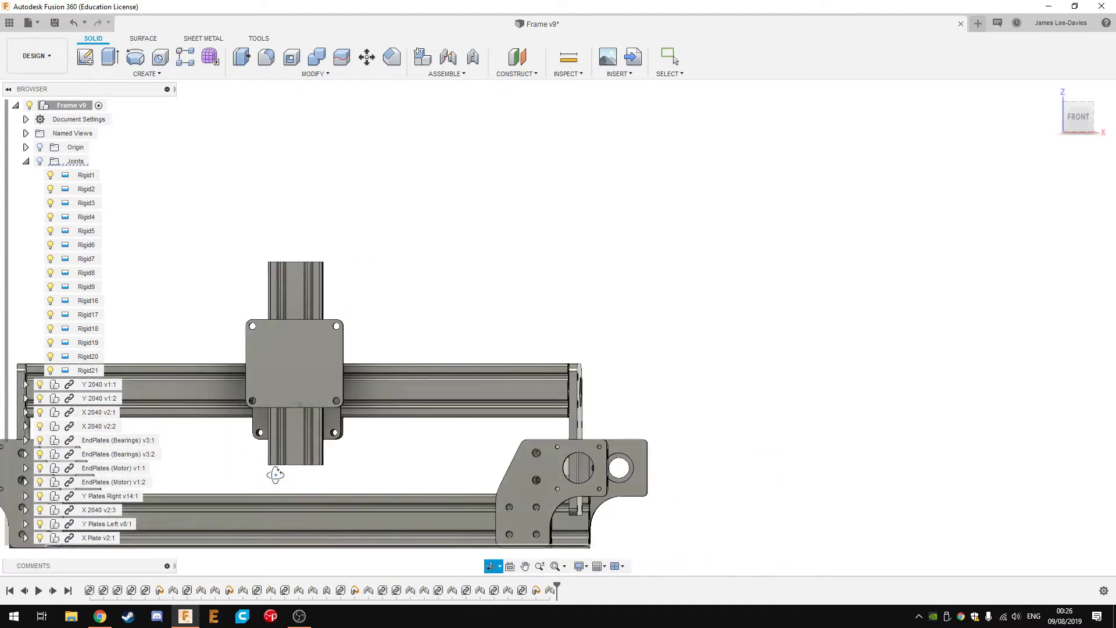
double_click(88, 356)
left_click_drag(296, 372, 305, 320)
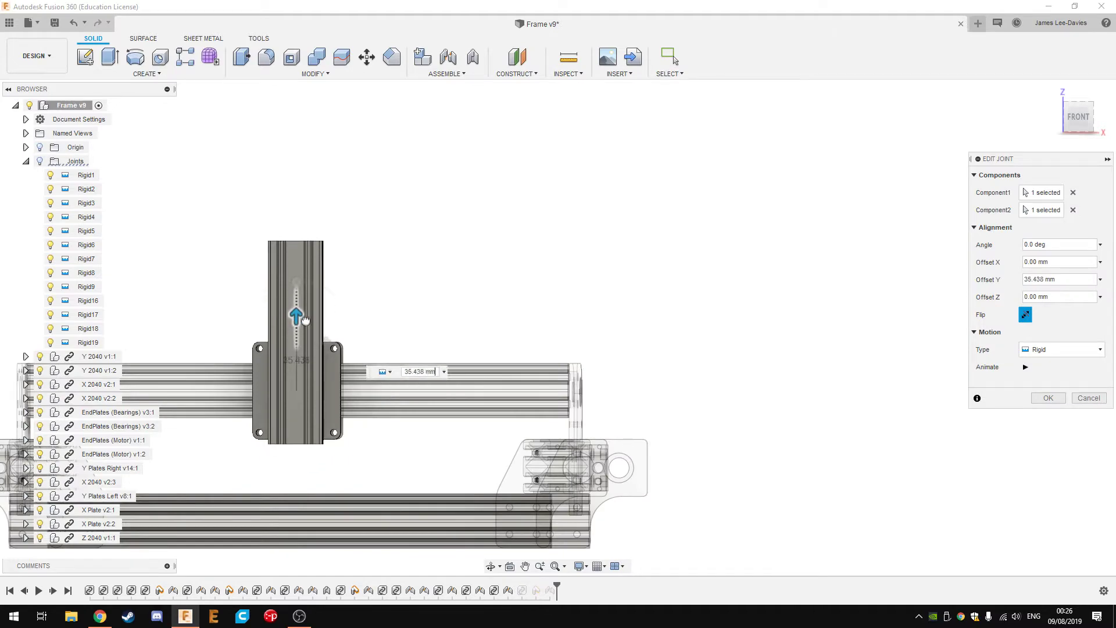
key("Return")
mouse_move(273, 352)
middle_mouse_down("shift")
mouse_move(293, 424)
mouse_move(269, 401)
middle_mouse_up("shift")
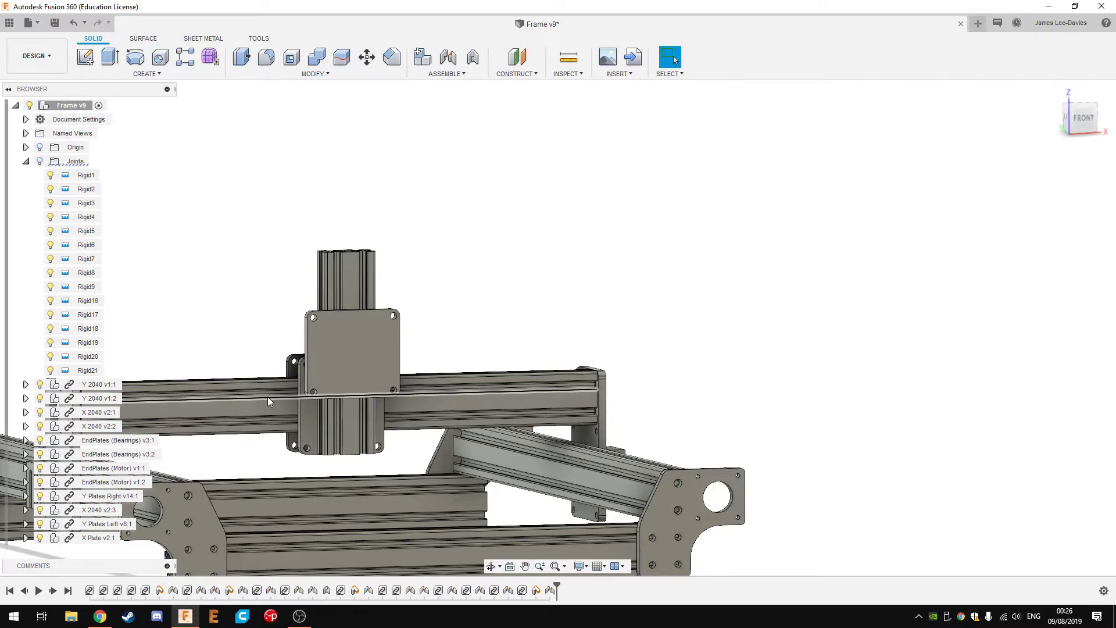
left_click(293, 619)
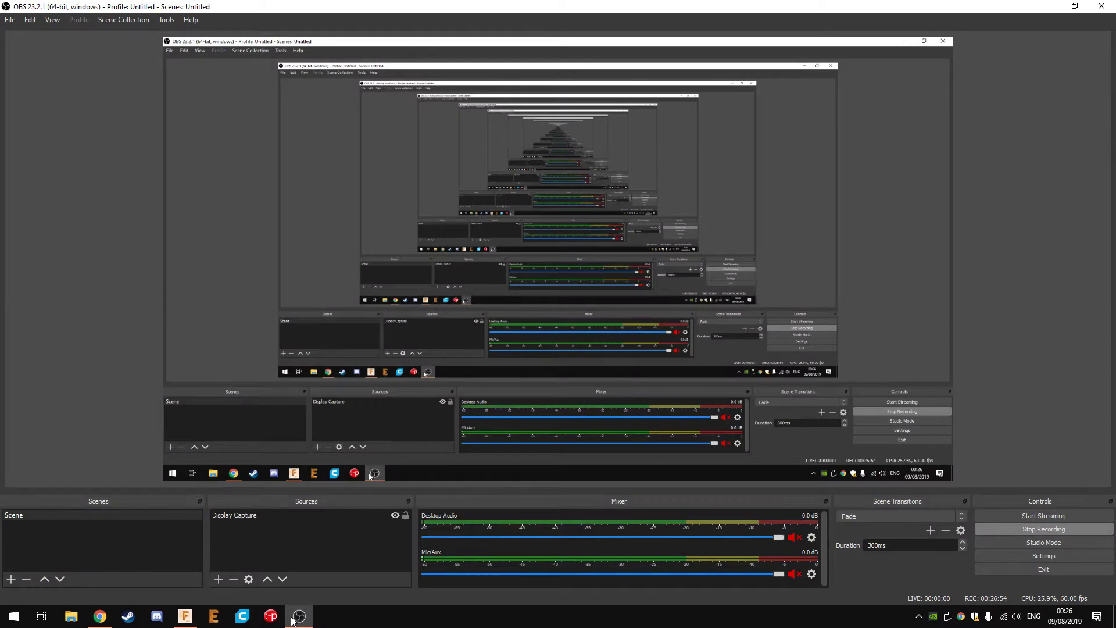
left_click(292, 619)
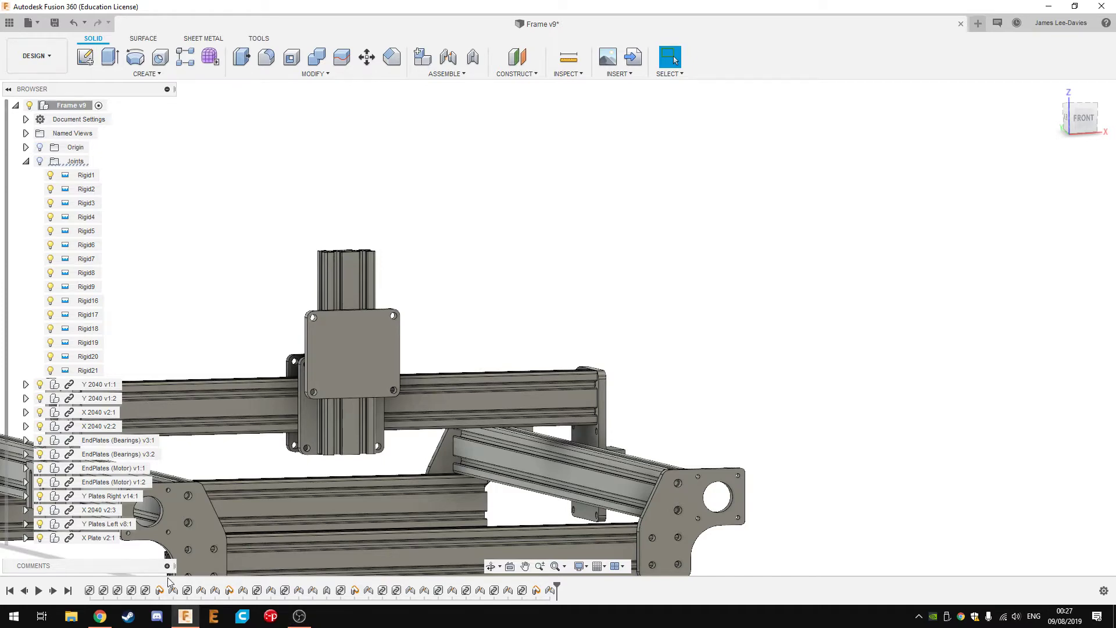
- Collapse the Joints list and insert the Lead Nut design from the Data panel into the frame
scroll(88, 401, "down", 1)
scroll(87, 401, "up", 1)
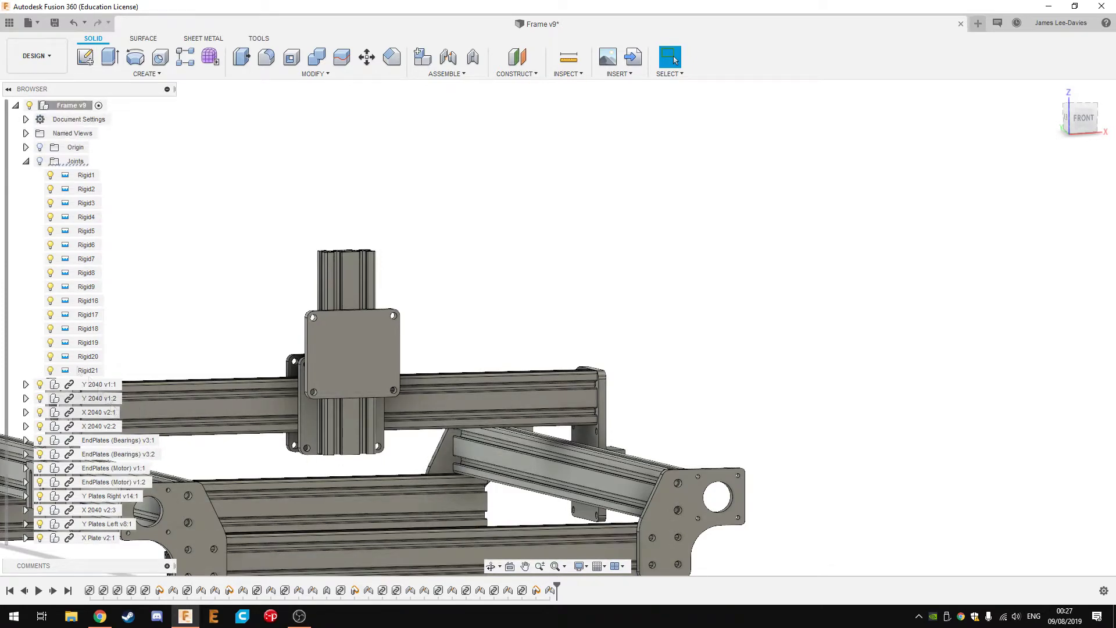
left_click(26, 161)
scroll(461, 441, "up", 1)
scroll(461, 441, "up", 1)
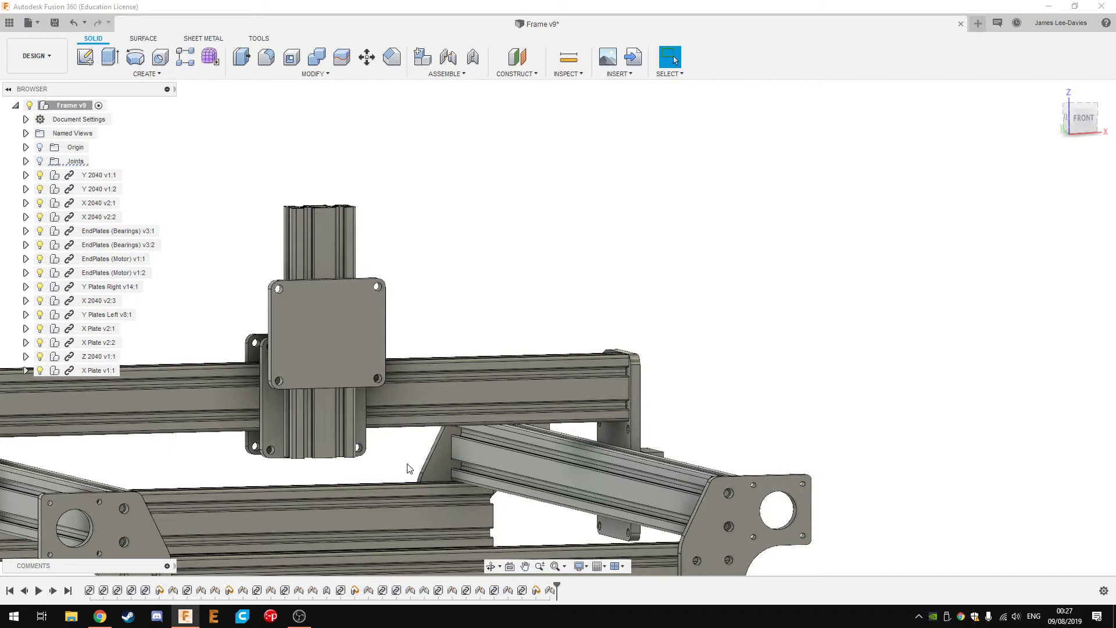
left_click(9, 24)
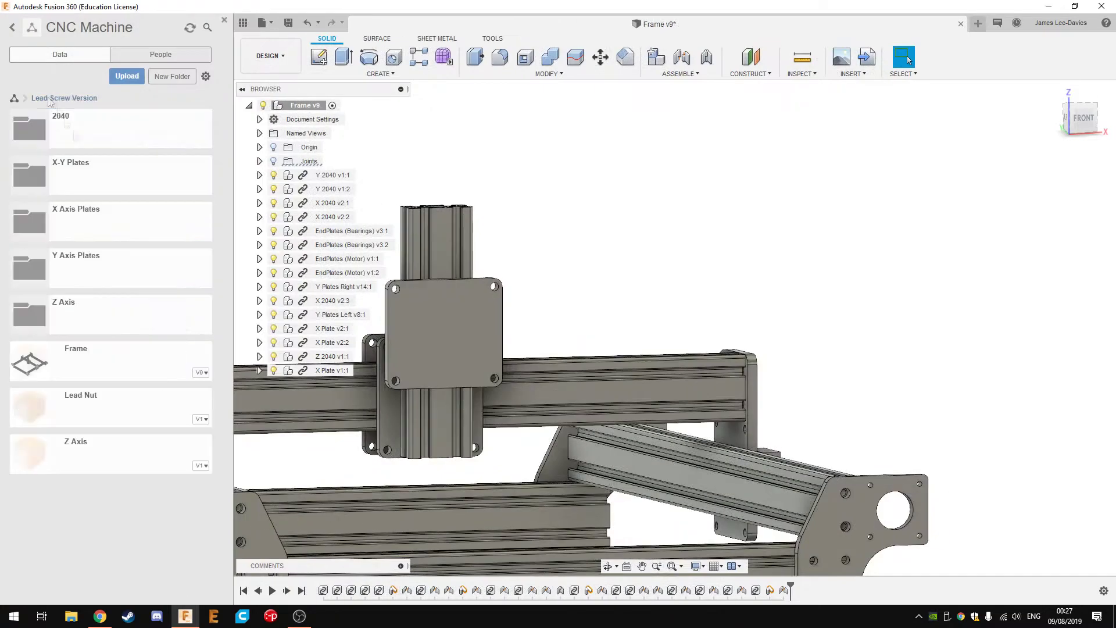
left_click_drag(29, 407, 456, 330)
left_click(224, 19)
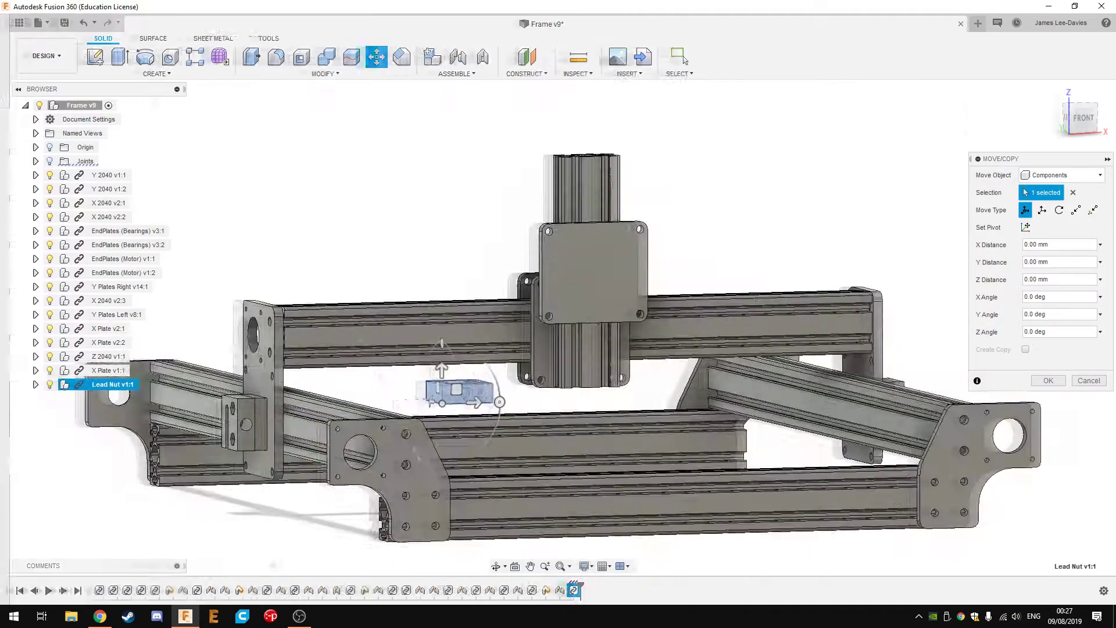
- Rotate the Lead Nut -90° about X and confirm its placement
middle_click_drag(558, 349, 512, 303, "shift")
left_click_drag(450, 349, 395, 385)
key("Return")
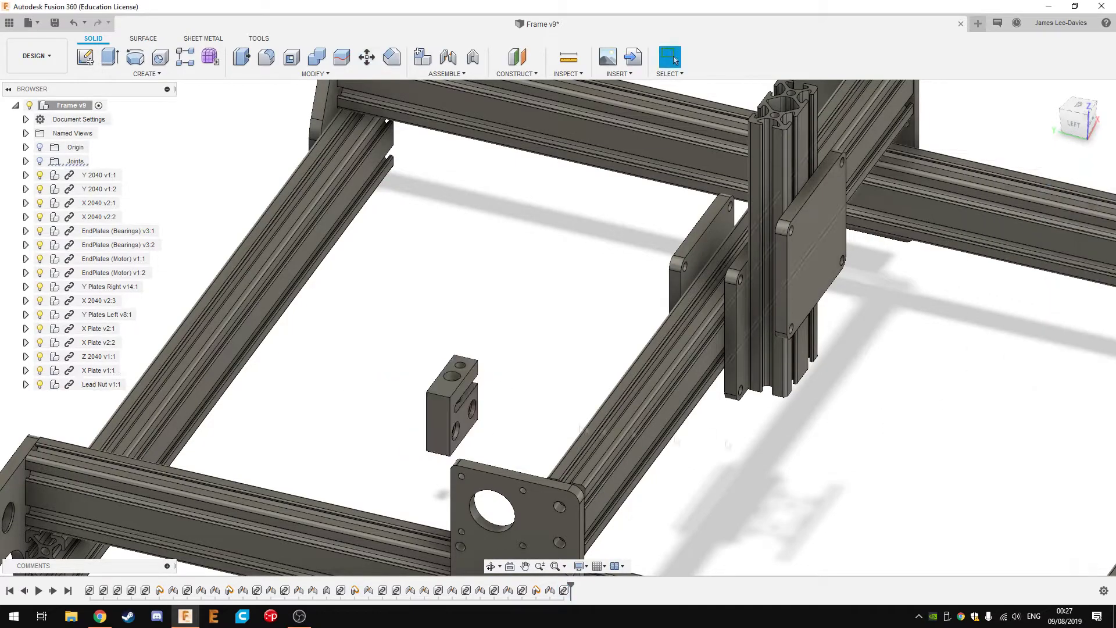
middle_click_drag(454, 407, 346, 432, "shift")
- Rigidly joint the Lead Nut to the X Plate on the Z axis
key("j")
left_click(349, 378)
middle_click_drag(349, 378, 501, 374, "shift")
left_click(727, 250)
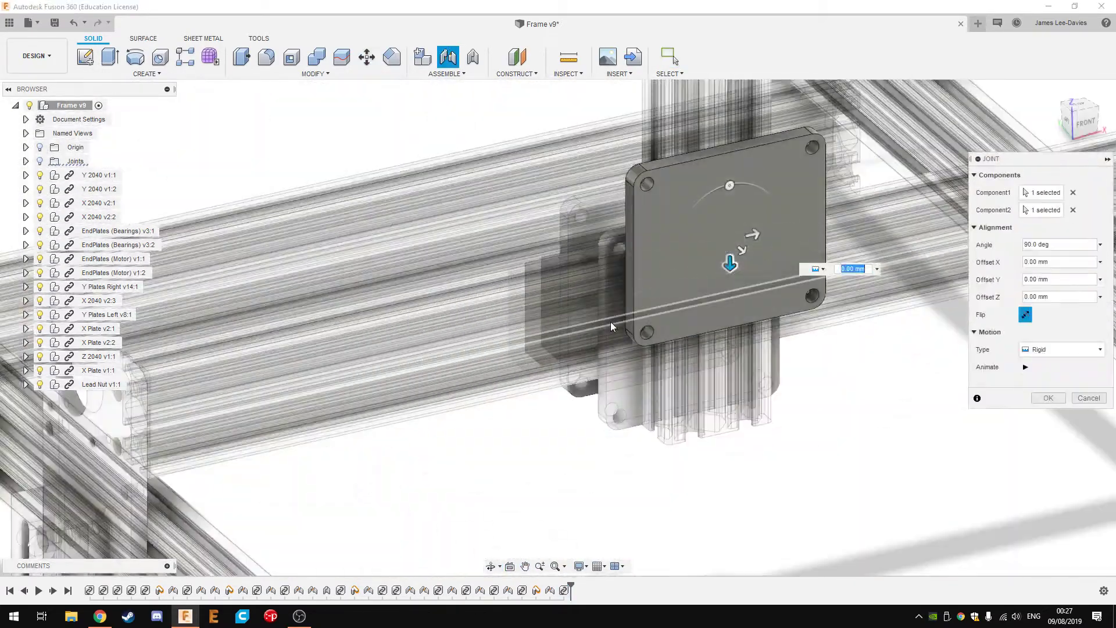
key("Return")
middle_click_drag(640, 348, 696, 429, "shift")
scroll(696, 430, "up", 3)
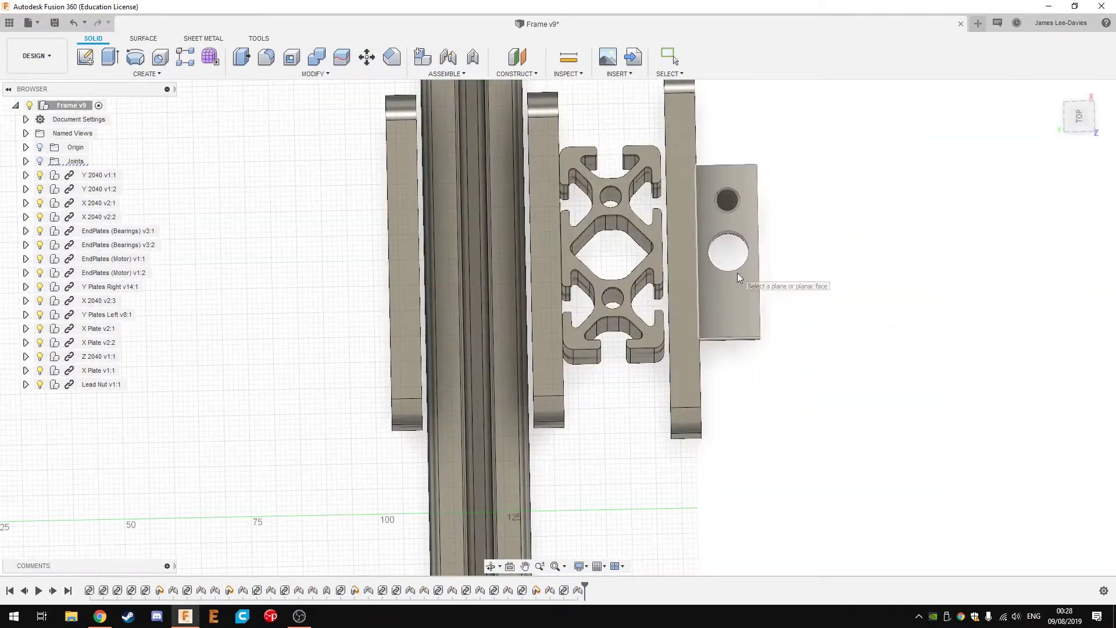
- Start a sketch on the extrusion's end face and project the lead nut's large bore into it
left_click(640, 274)
key("p")
left_click(565, 389)
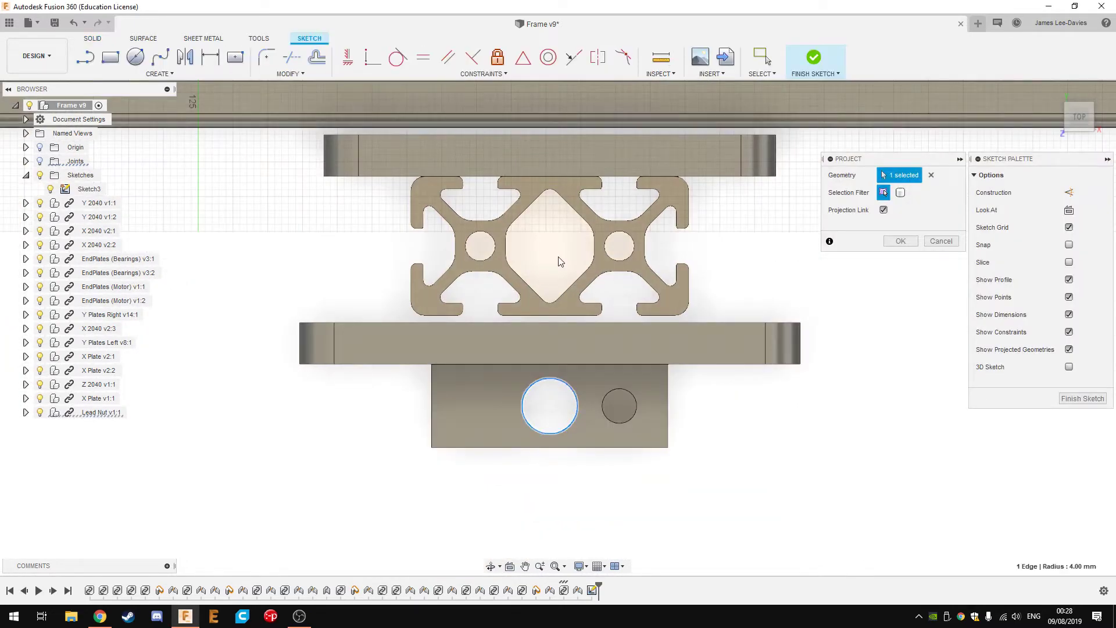
key("Return")
- Draw a line between the extrusion's two hole centres, then start a new blank design
key("l")
left_click(481, 246)
left_click(619, 246)
key("Escape")
left_click(550, 406)
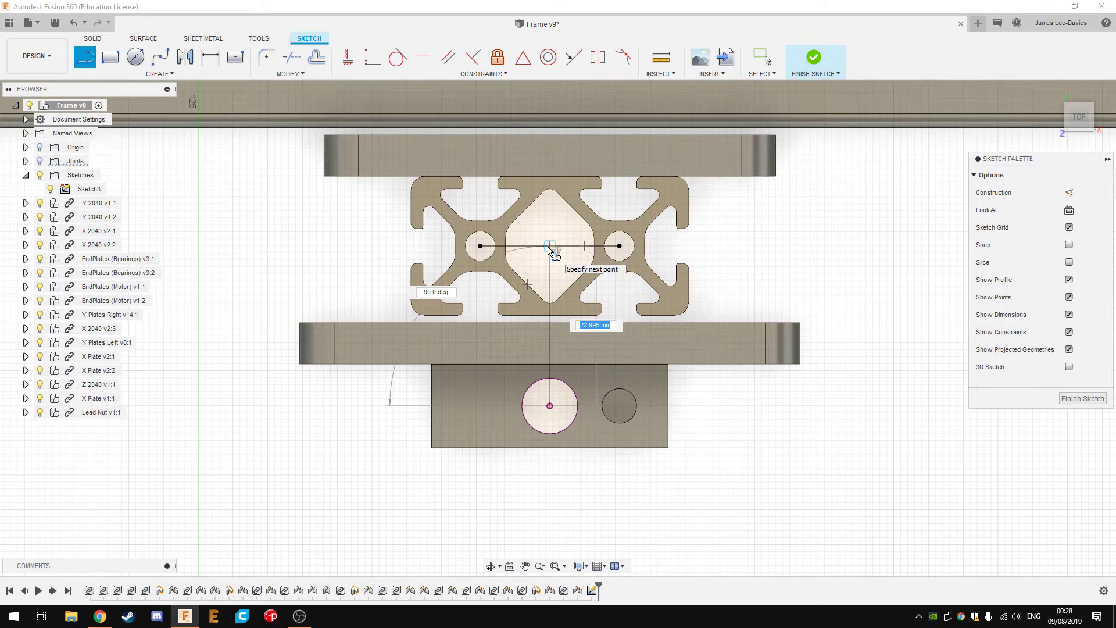
right_click(550, 250)
key("Escape")
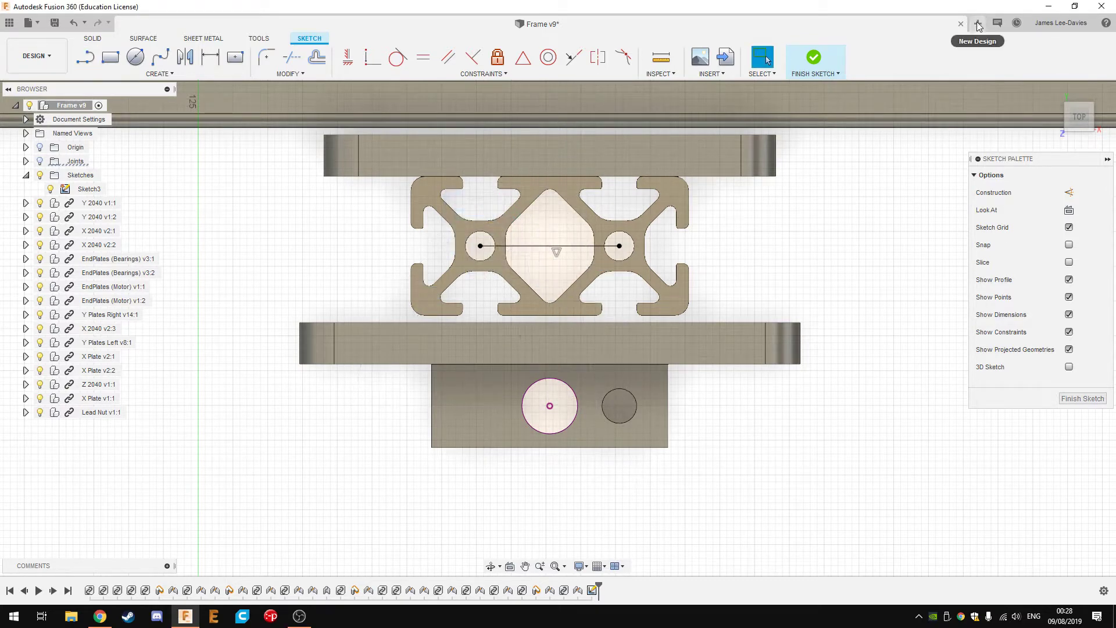
left_click(978, 23)
- Start a sketch on the horizontal plane with a 20 by 40 mm centre rectangle at the origin
left_click(608, 329)
key("r")
left_click(559, 327)
type("20")
key("Tab")
type("40")
key("Return")
key("Escape")
scroll(594, 351, "up", 2)
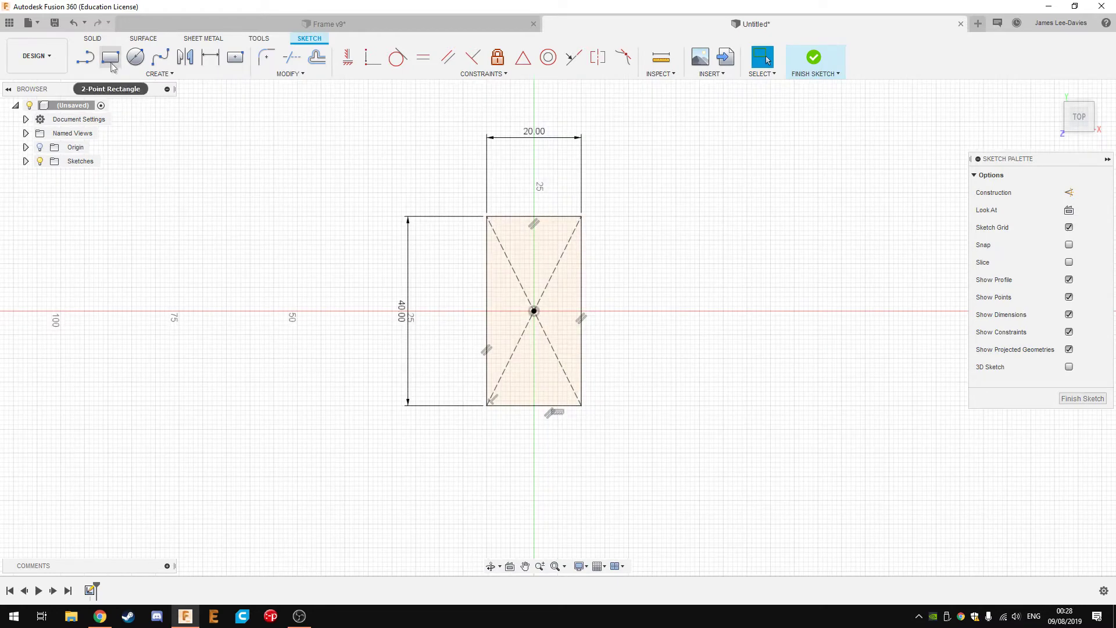
- Draw a 23 mm line from the origin with an 8 mm circle at its end
key("l")
left_click(534, 311)
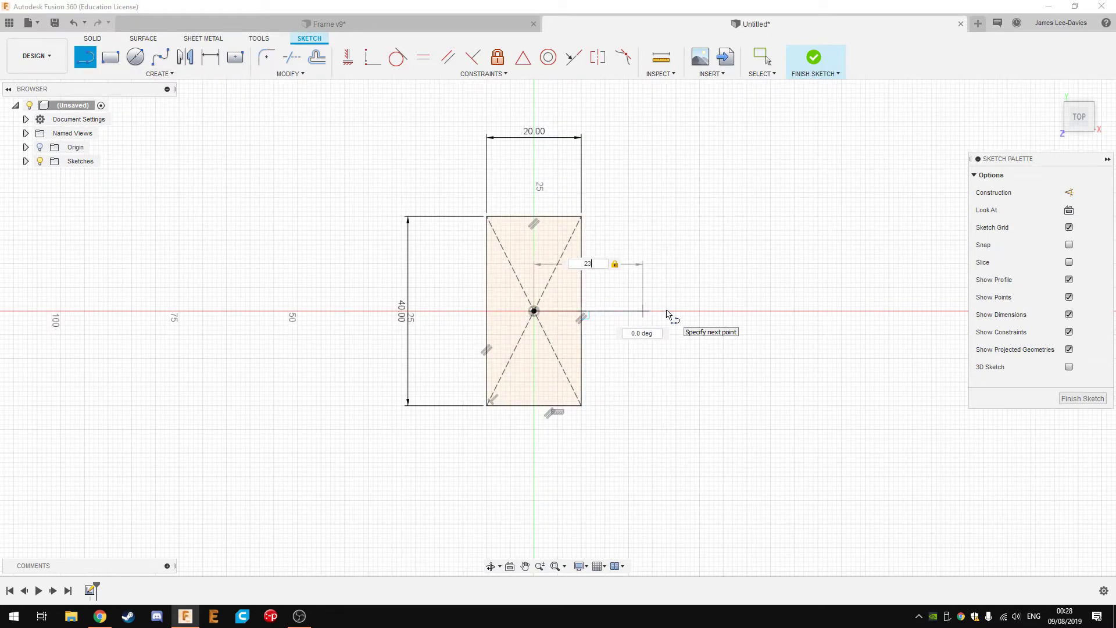
key("Return")
key("Escape")
key("c")
left_click(643, 311)
type("8")
key("Return")
key("Escape")
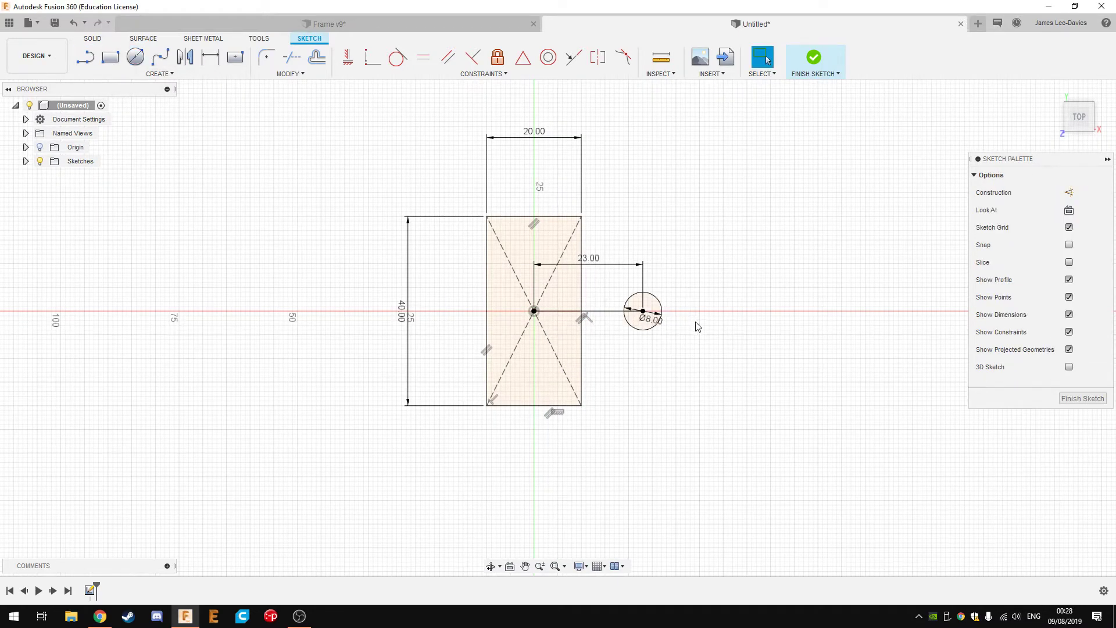
- Add a 22 mm circle and a strip-width outer circle at the line's end, with a tangent line
key("c")
left_click(642, 311)
type("22")
key("Return")
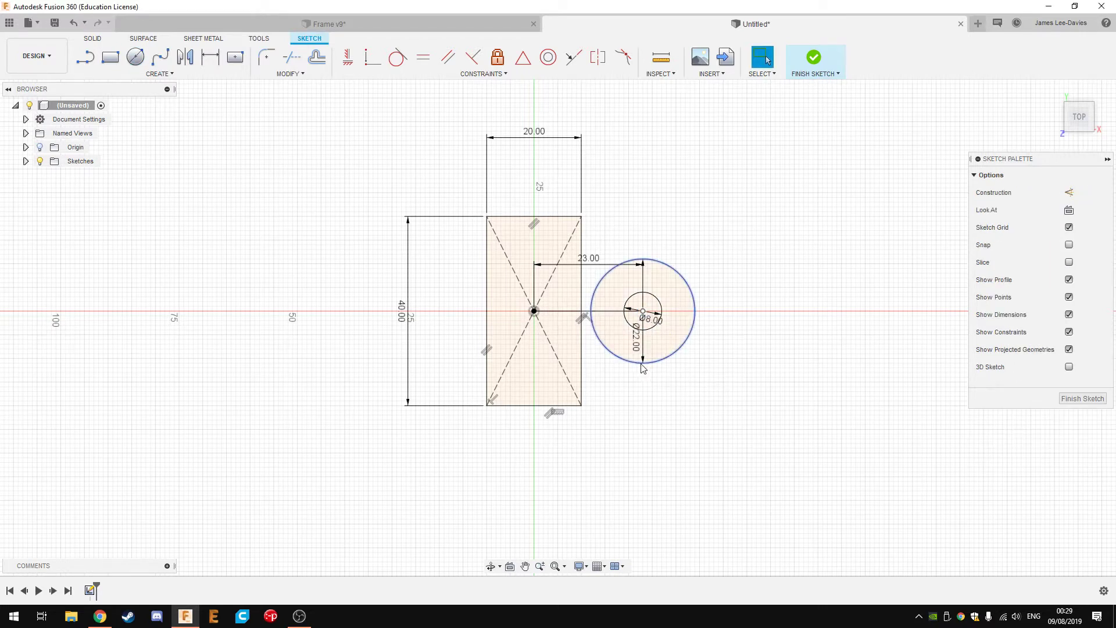
left_click(643, 311)
left_click(649, 408)
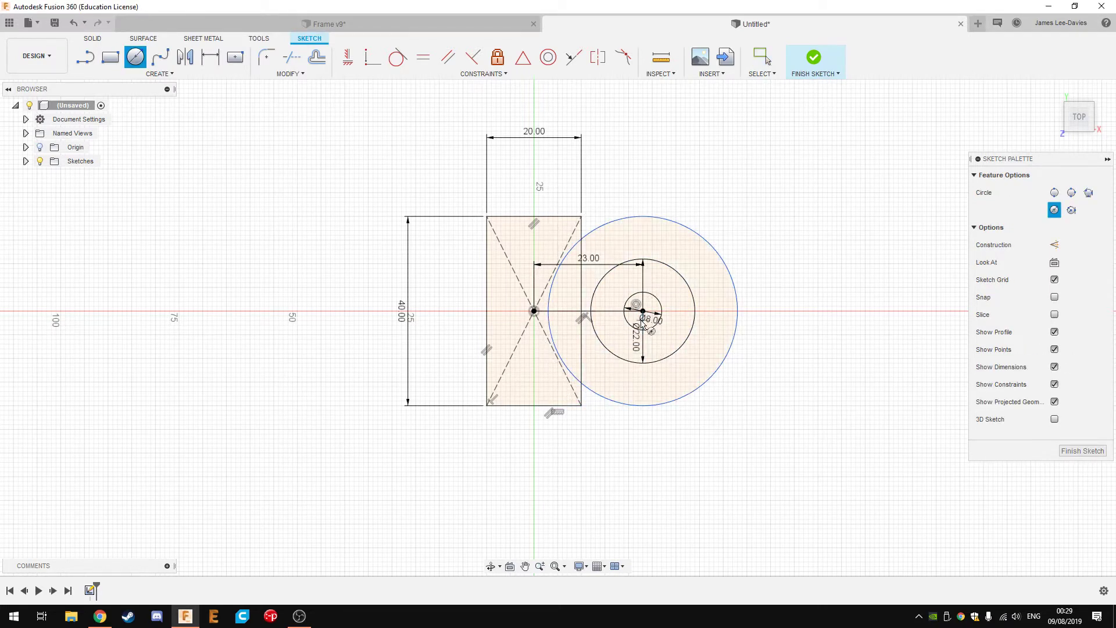
key("l")
left_click(650, 217)
key("Escape")
- Draw a 21 mm line left and a 42 mm square centred at its end
left_click(487, 311)
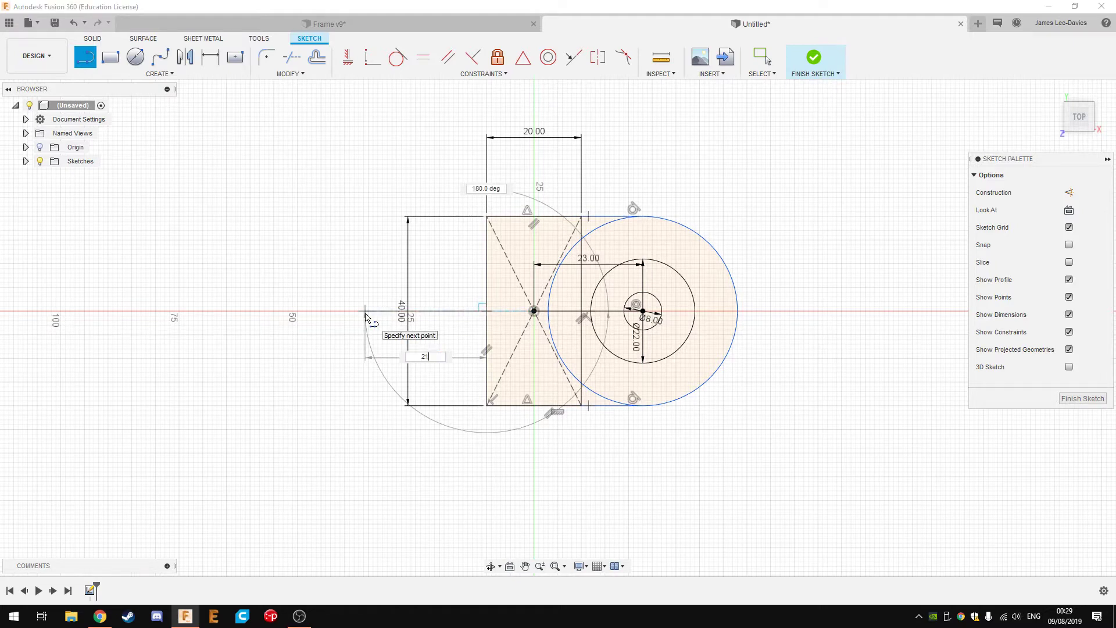
key("Return")
key("r")
left_click(387, 311)
key("Tab")
type("42")
key("Tab")
type("42")
key("Return")
scroll(395, 346, "up", 2)
key("Escape")
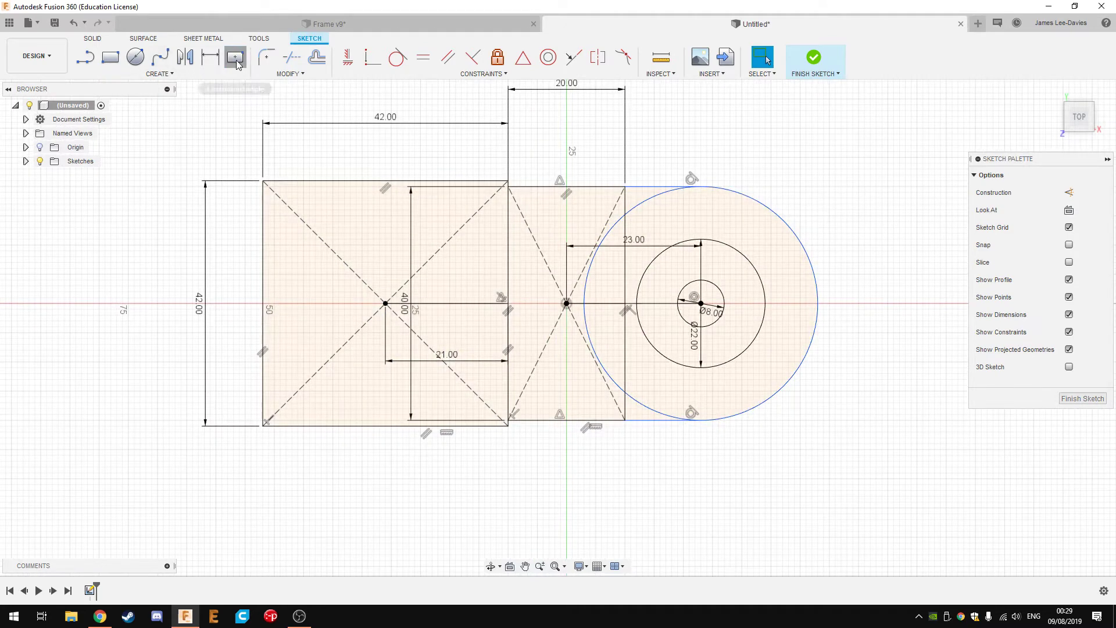
- Add a 23 mm bore and a 31 mm construction square in the 42 mm square
key("c")
left_click(386, 303)
type("23")
key("Return")
key("r")
left_click(385, 303)
type("31")
key("Tab")
type("31")
key("Return")
- Place four 5 mm holes on the 31 mm square's corners
key("c")
left_click(295, 213)
type("5")
key("Return")
left_click(294, 394)
type("5")
key("Return")
left_click(476, 394)
type("5")
key("Return")
left_click(477, 212)
type("5")
key("Return")
- Draw 10 mm lines in from the strip's top and bottom edges with 6 mm holes at their ends
key("l")
left_click(567, 187)
type("10")
key("Return")
left_click(567, 420)
type("10c")
left_click(567, 362)
type("6")
left_click(567, 244)
type("6")
key("Return")
- Extrude the four plate profiles into a plate
key("e")
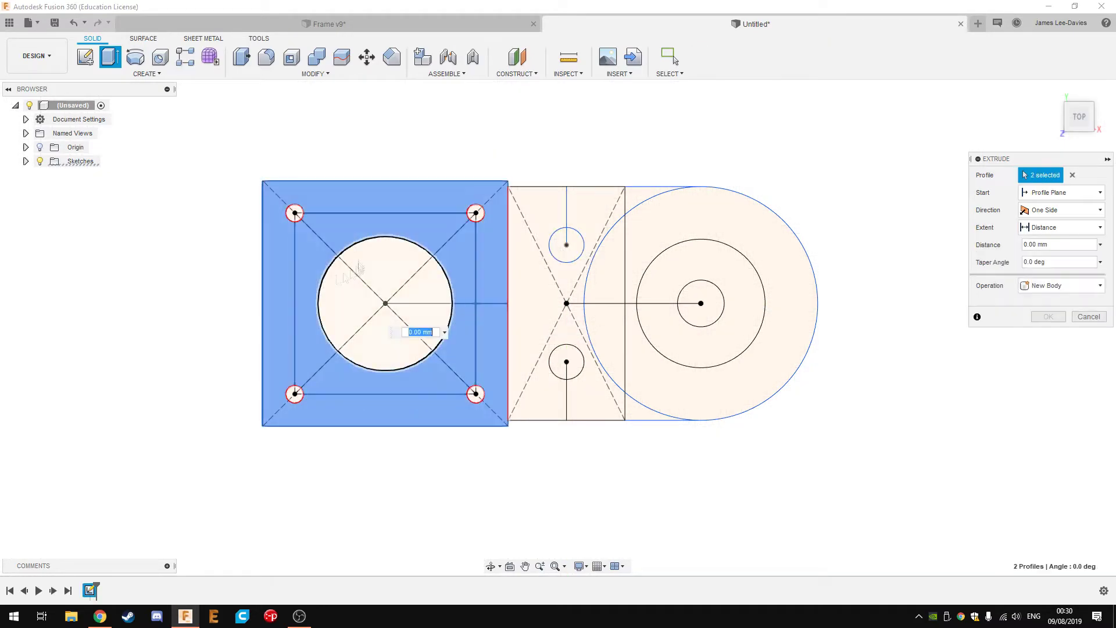
left_click(525, 357)
left_click(652, 395)
left_click(652, 221)
left_click(605, 273)
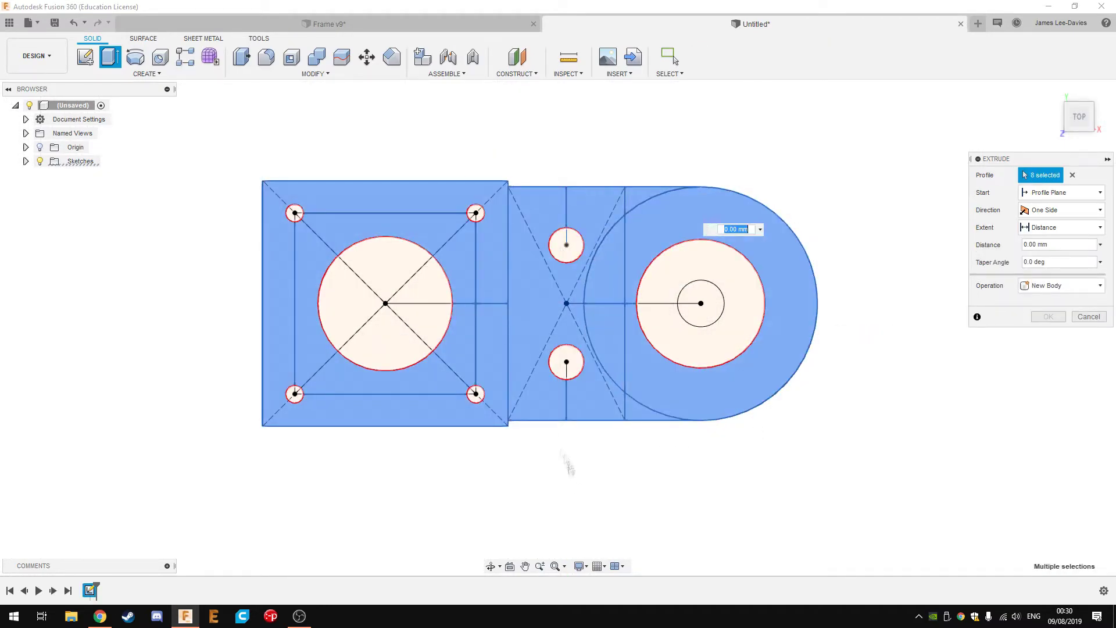
middle_click_drag(669, 442, 639, 407, "shift")
left_click_drag(623, 192, 623, 204)
key("Return")
mouse_move(621, 208)
middle_mouse_down("shift")
mouse_move(654, 274)
mouse_move(664, 428)
middle_mouse_up("shift")
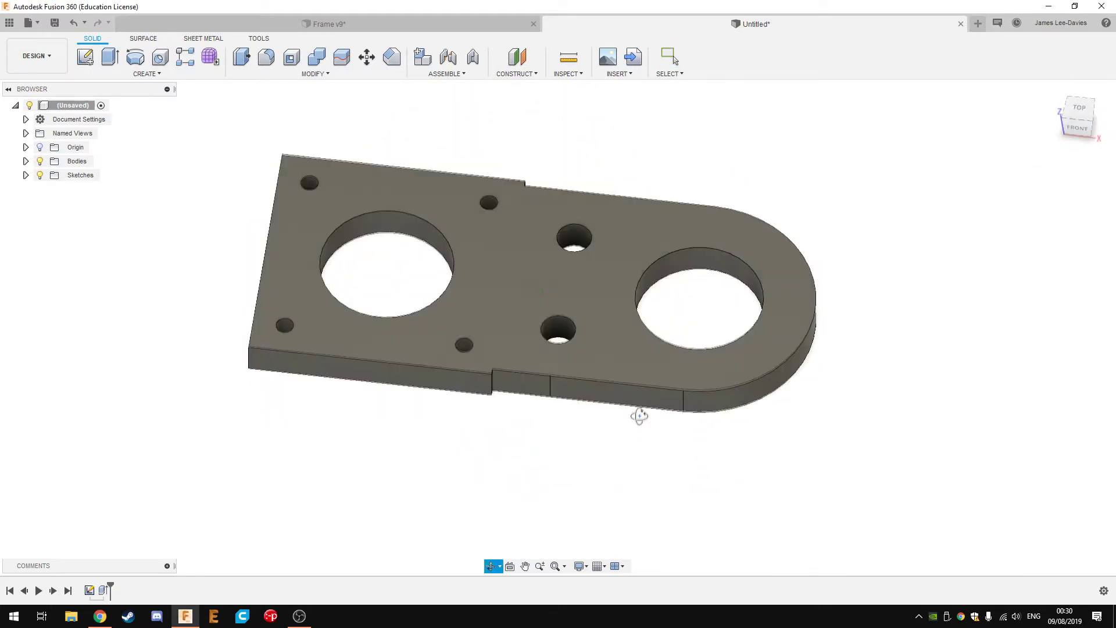
- Make the plate body a component, save it as Z Motor Plate, and return to Frame v9
right_click(78, 162)
left_click(114, 172)
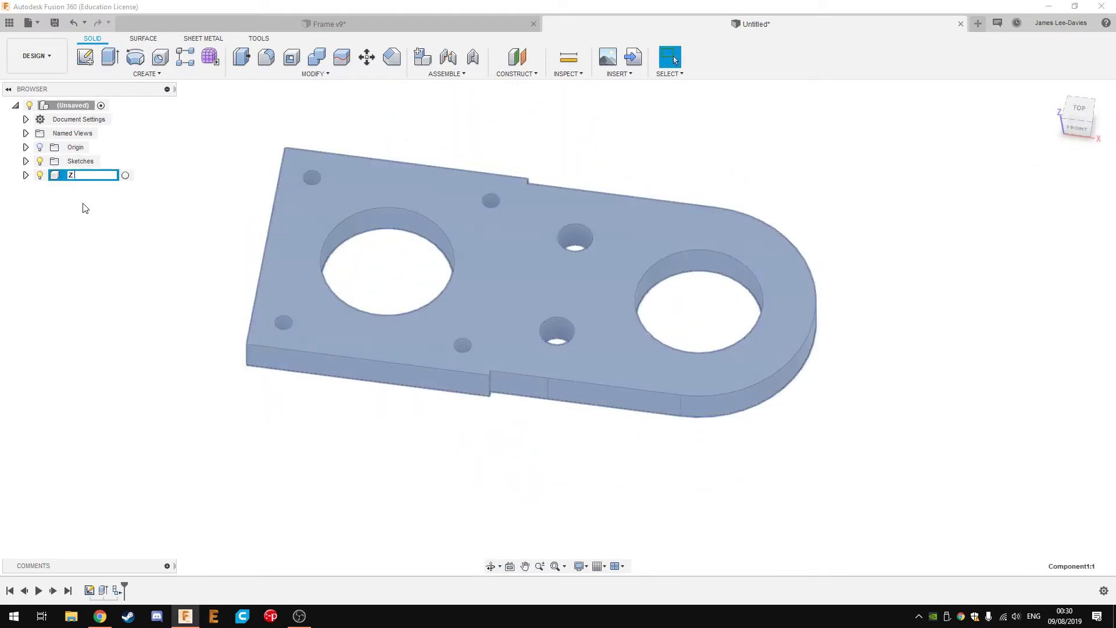
left_click(54, 23)
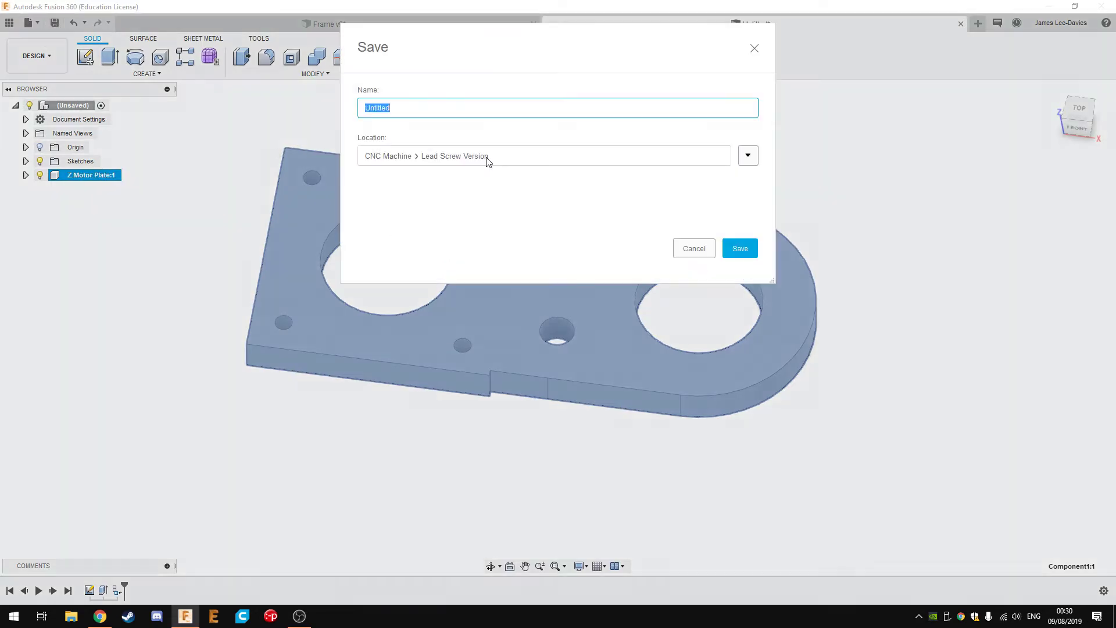
type("ate")
key("Return")
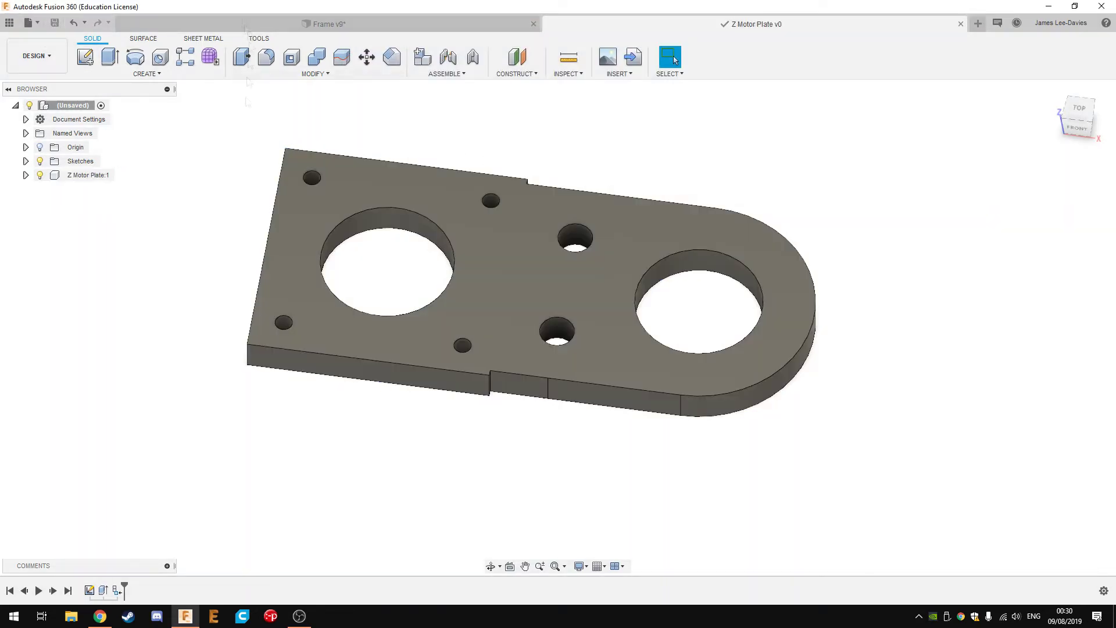
left_click(238, 19)
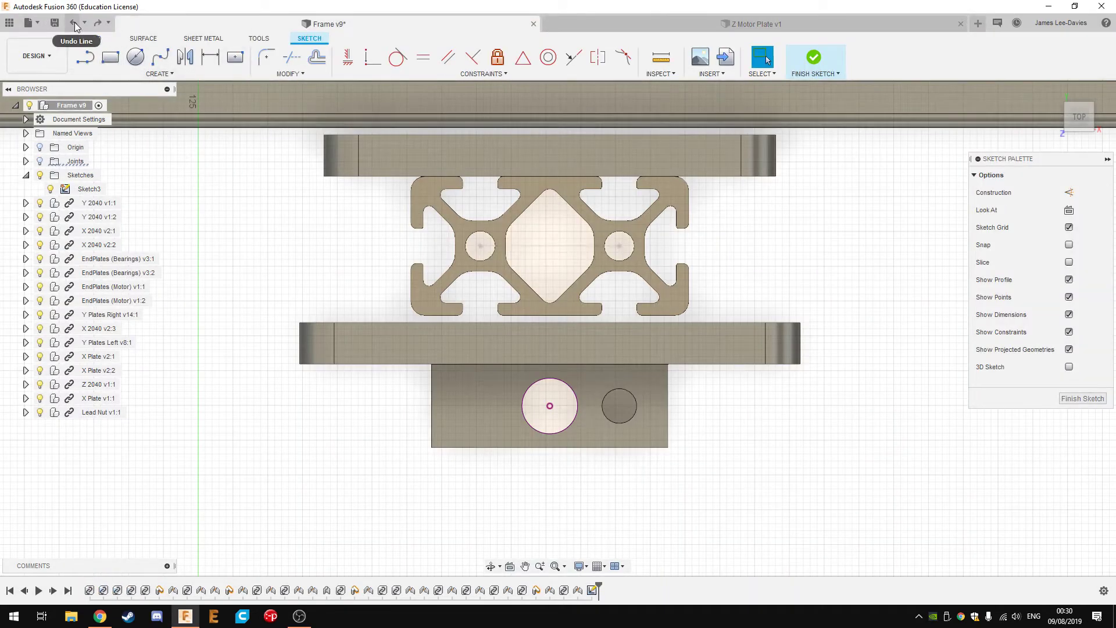
- Undo the reference sketch and insert the Z Motor Plate into the frame, rotated flat
left_click(73, 22)
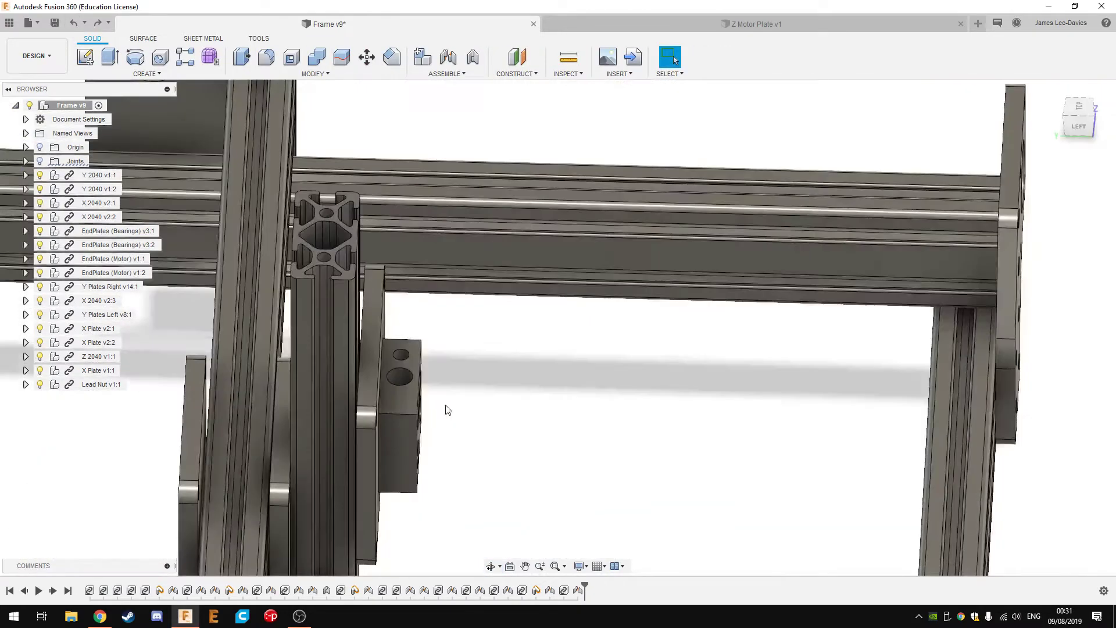
left_click(9, 23)
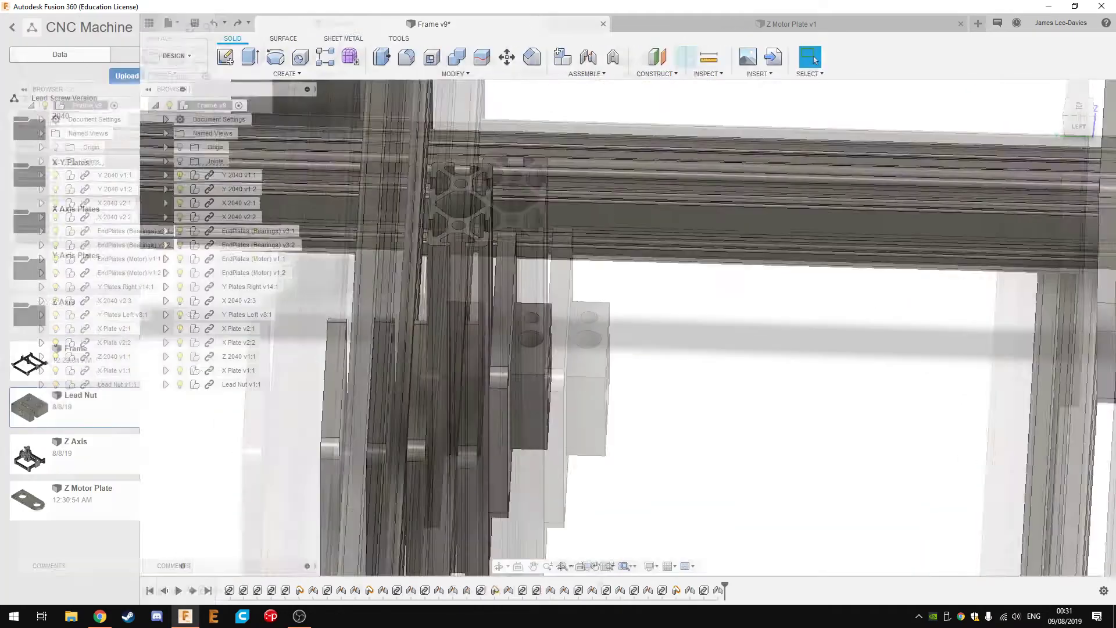
left_click_drag(399, 390, 564, 387)
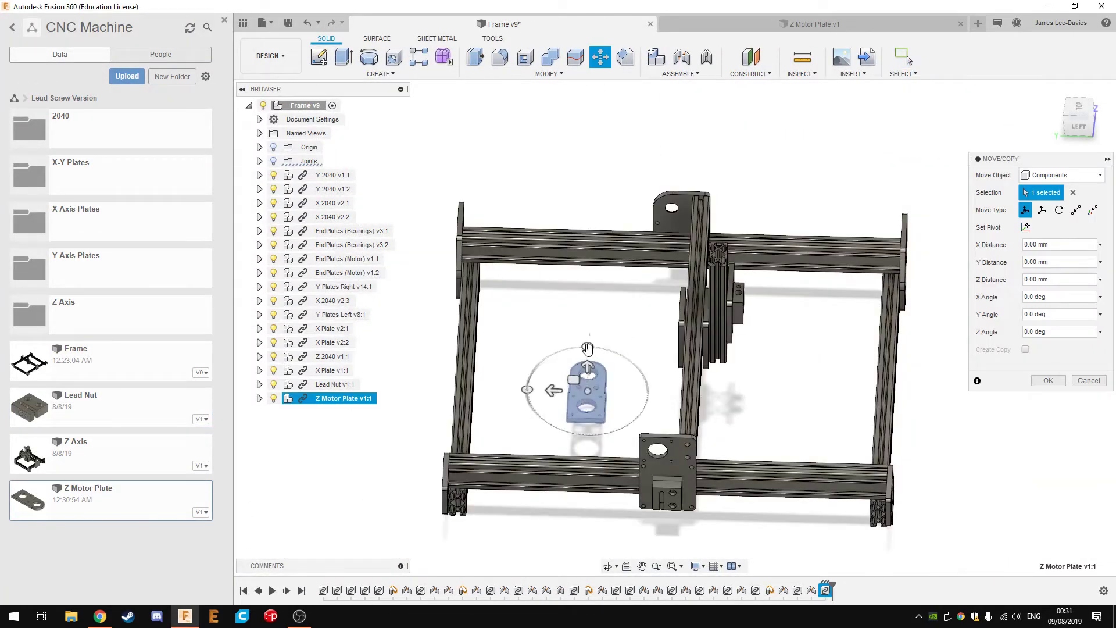
mouse_move(587, 343)
left_mouse_down()
mouse_move(563, 350)
mouse_move(584, 336)
left_mouse_up()
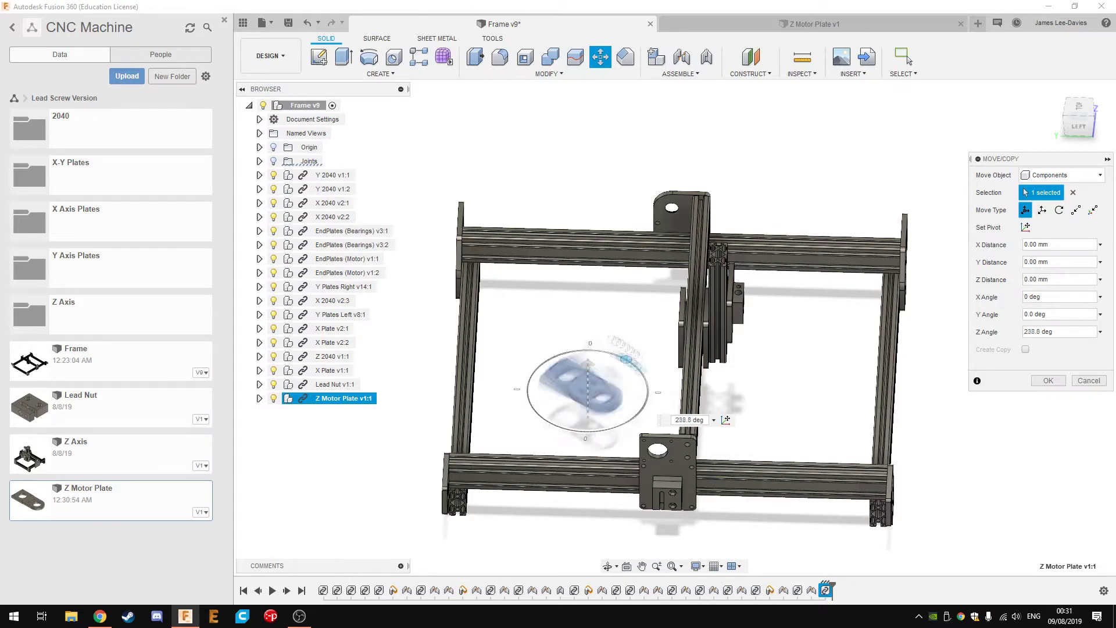
key("Return")
- Joint the plate to the Z extrusion's centre hole, then switch to the Z Motor Plate design
scroll(575, 437, "up", 5)
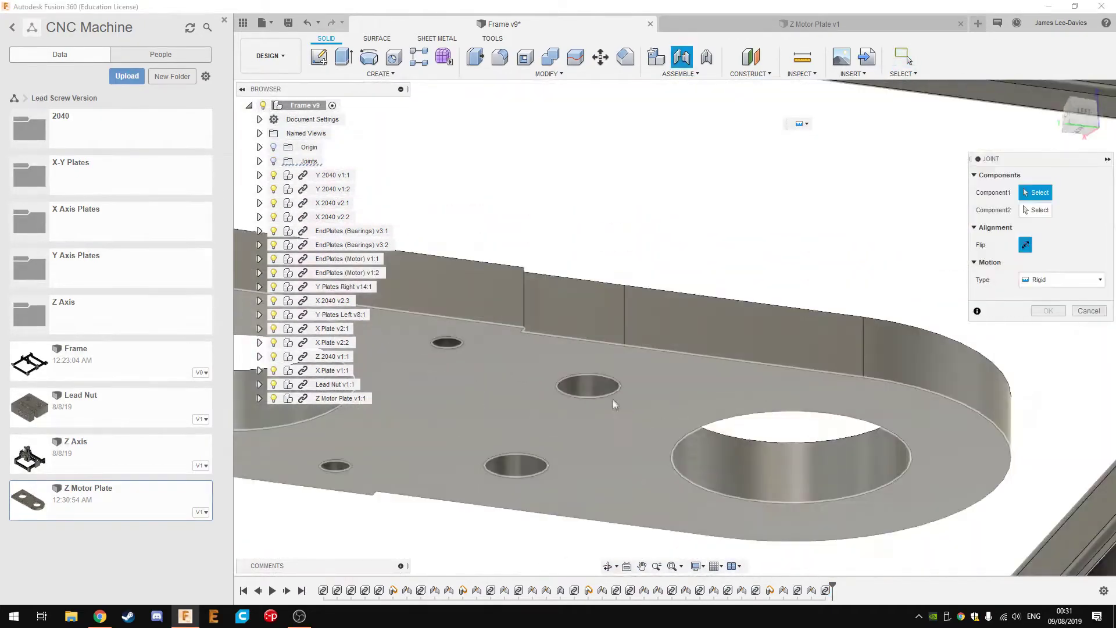
scroll(733, 363, "up", 5)
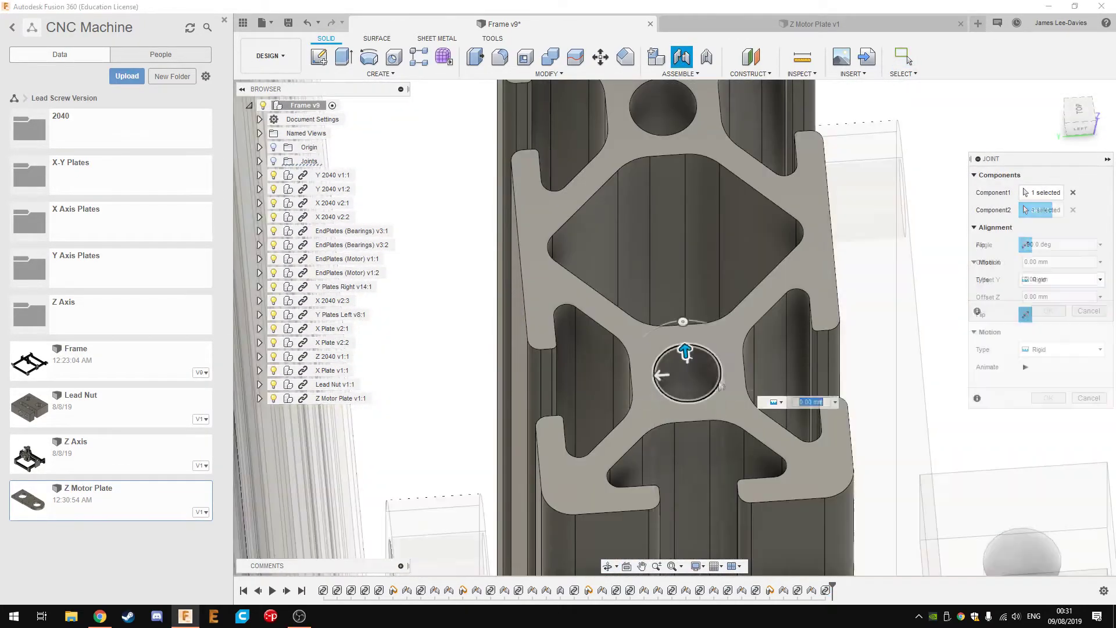
left_click(668, 367)
key("Return")
scroll(746, 424, "down", 3)
scroll(746, 424, "down", 3)
scroll(747, 425, "down", 3)
scroll(746, 424, "down", 2)
left_click(815, 24)
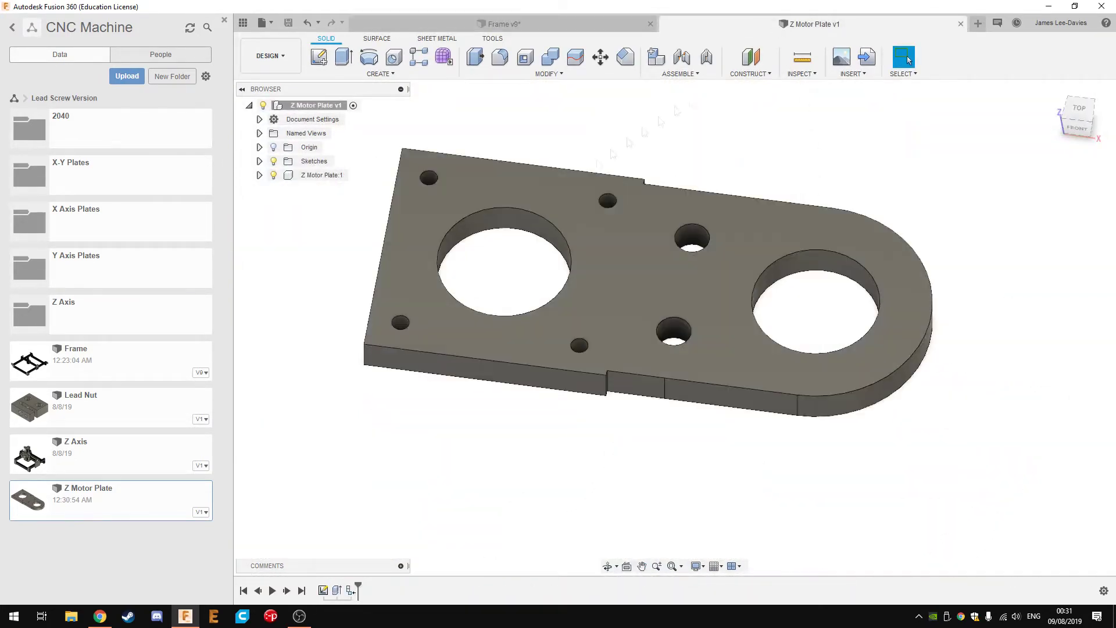
- Move the Z Motor Plate into the Lead Screw Version Z Axis folder
left_click(128, 560)
left_click(386, 332)
left_click(735, 424)
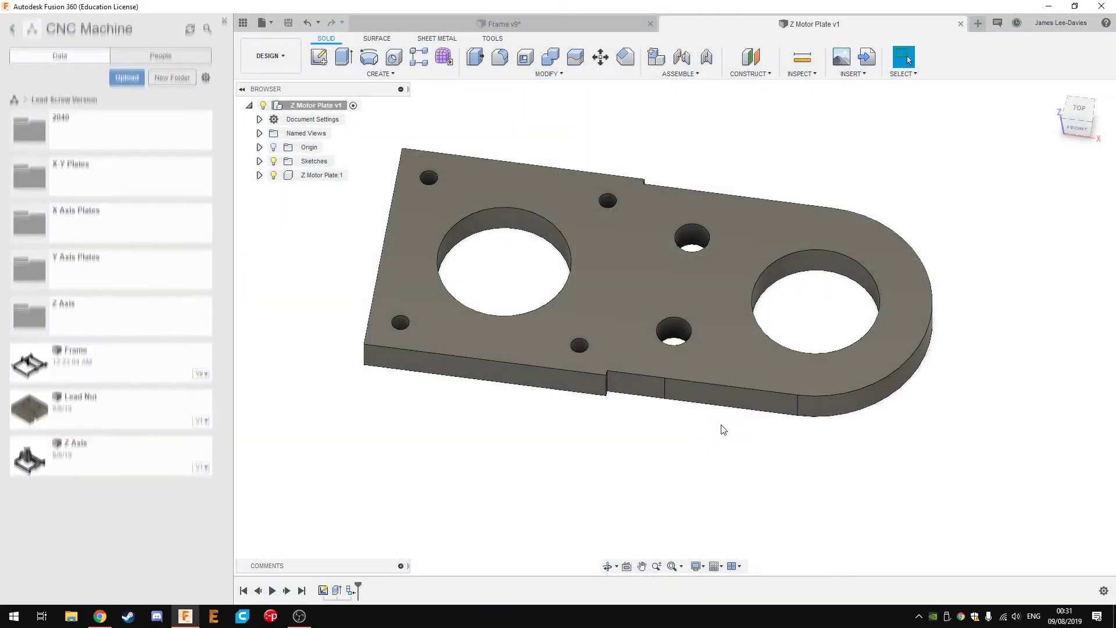
left_click(110, 314)
left_click(75, 116)
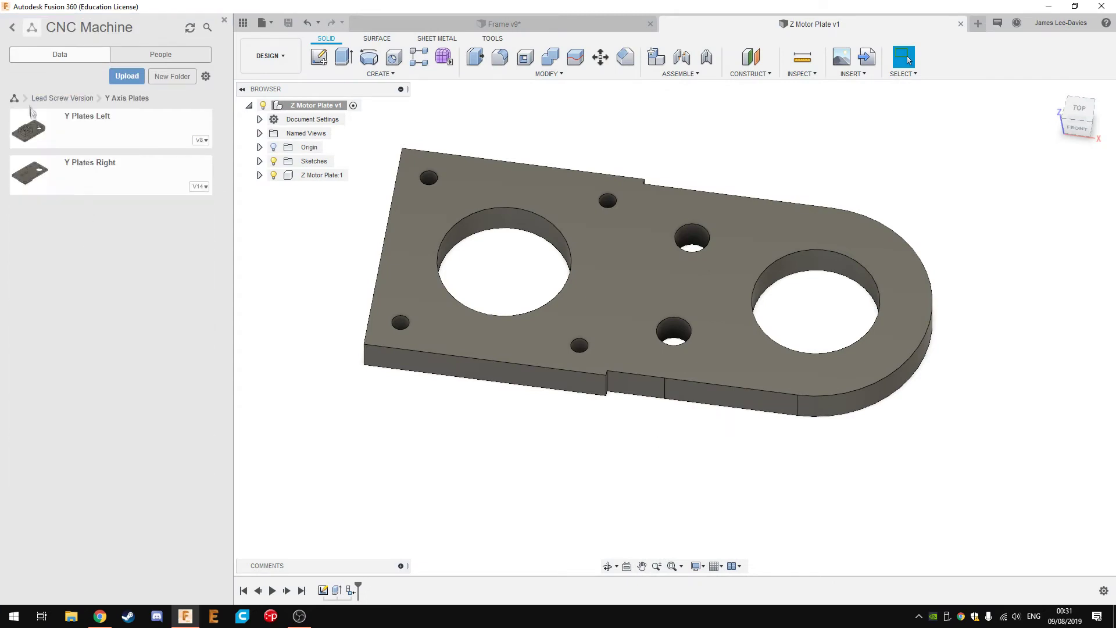
left_click(93, 132)
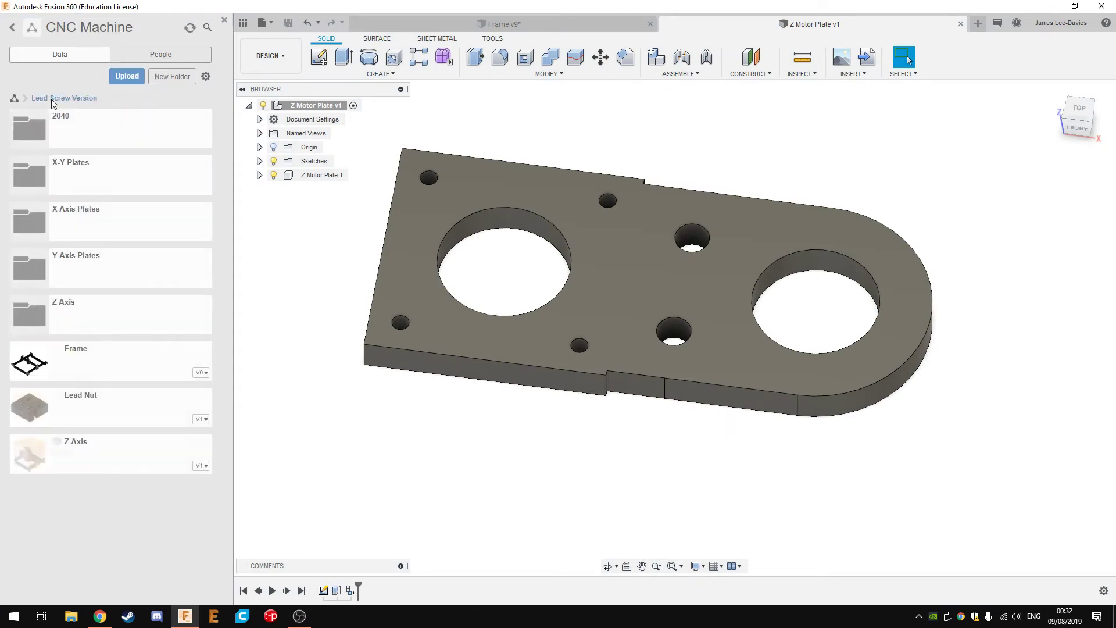
left_click(62, 104)
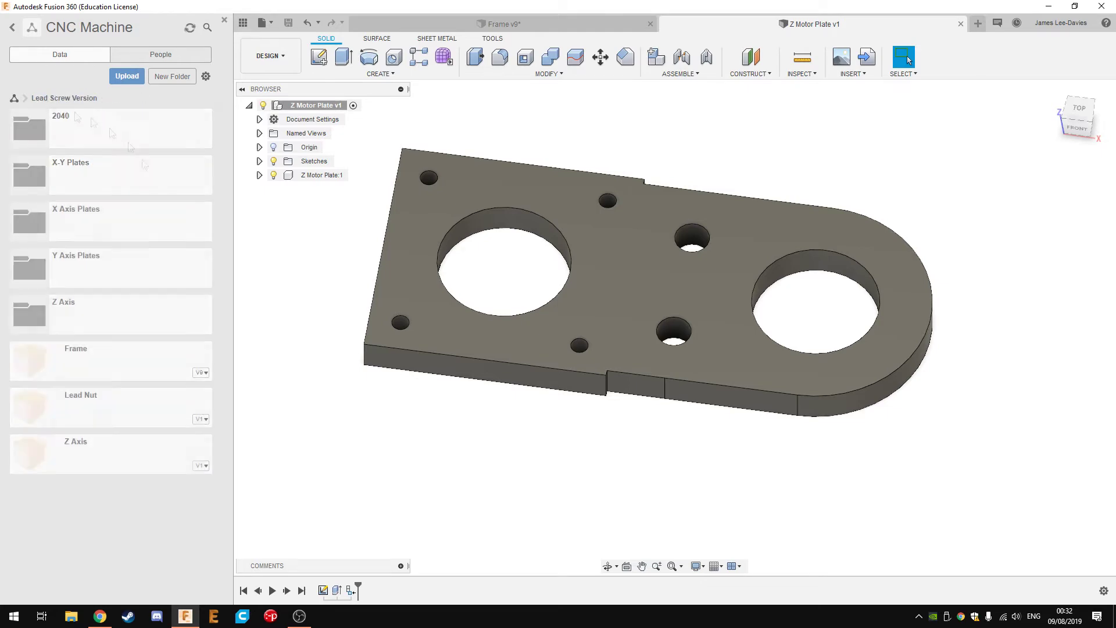
left_click(85, 300)
scroll(146, 407, "down", 1)
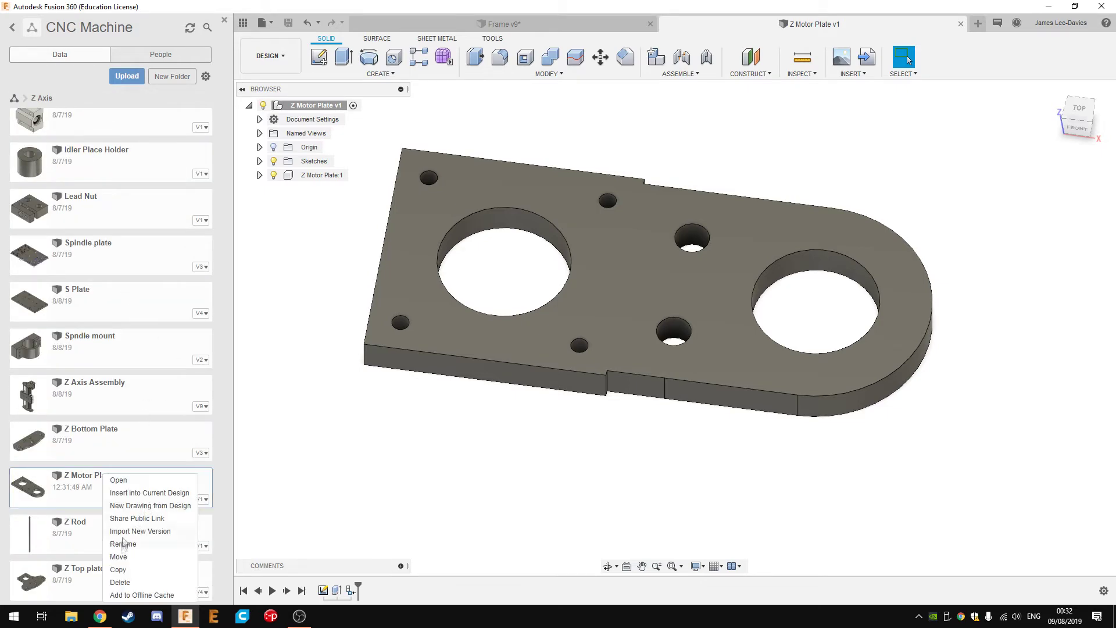
left_click(119, 556)
left_click(734, 425)
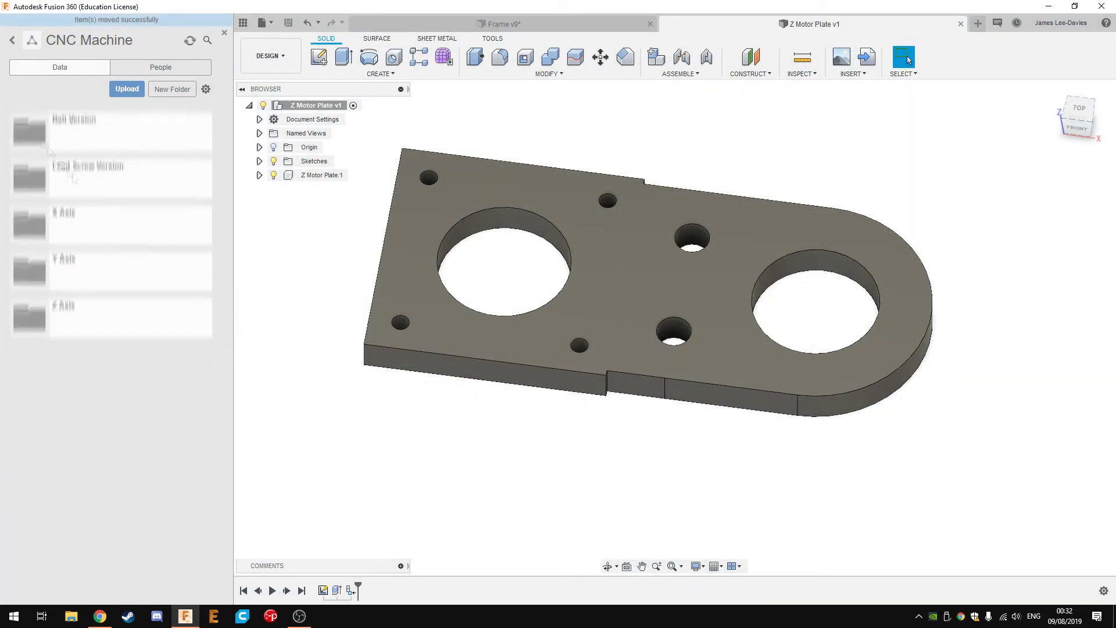
- Copy the Z Motor Plate, rename the copy Z Idler Plate, edit and save it
right_click(78, 185)
left_click(93, 279)
left_click(733, 424)
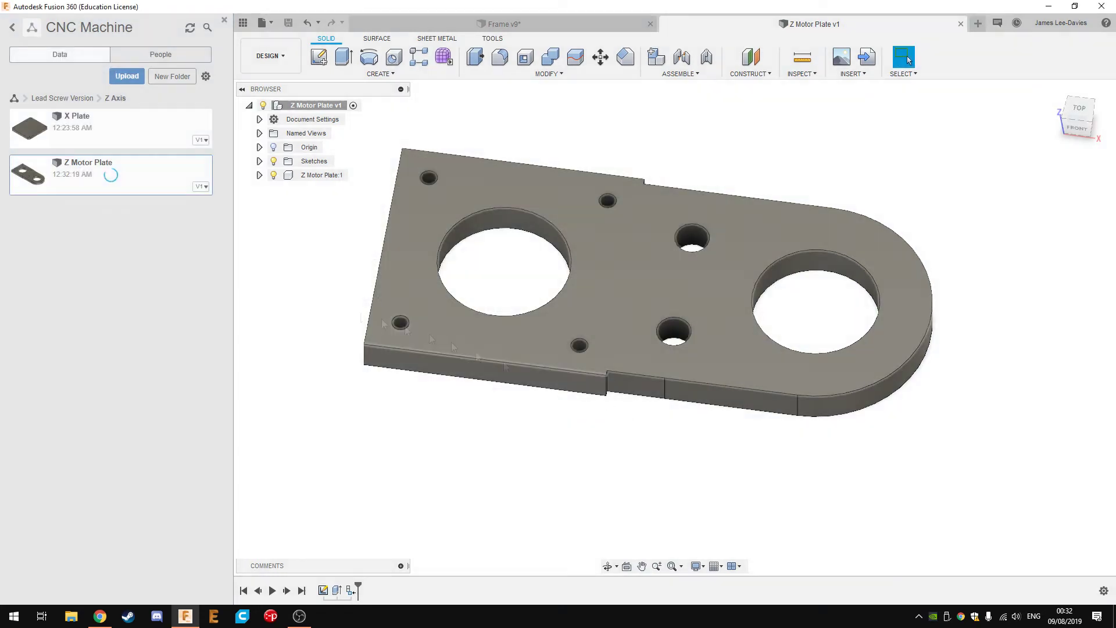
right_click(80, 222)
type("Z I")
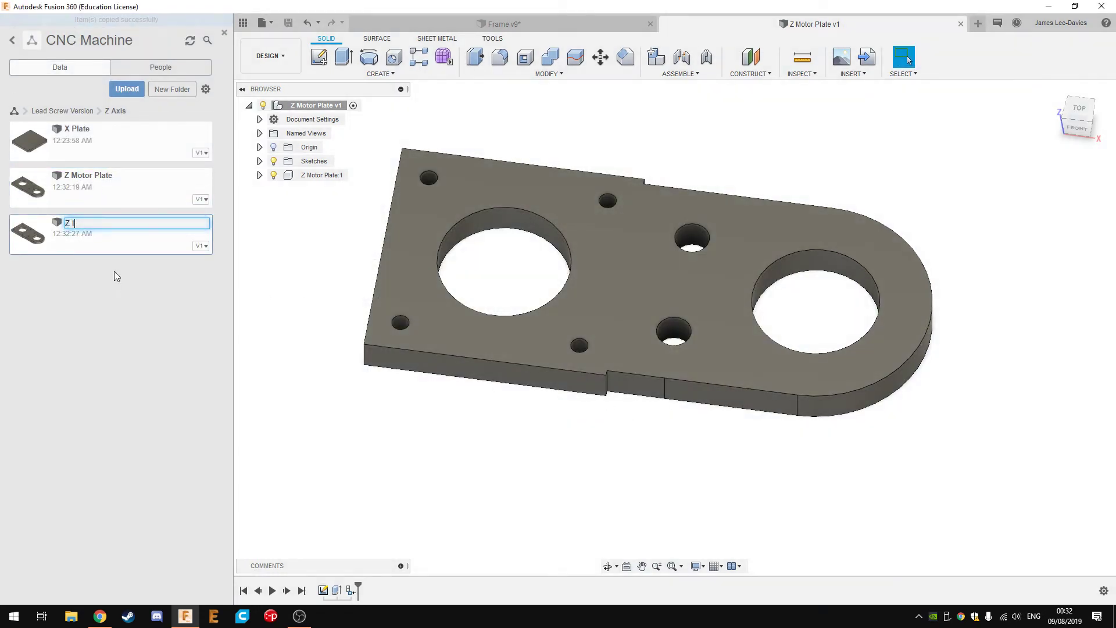
type("dler Plate")
key("Return")
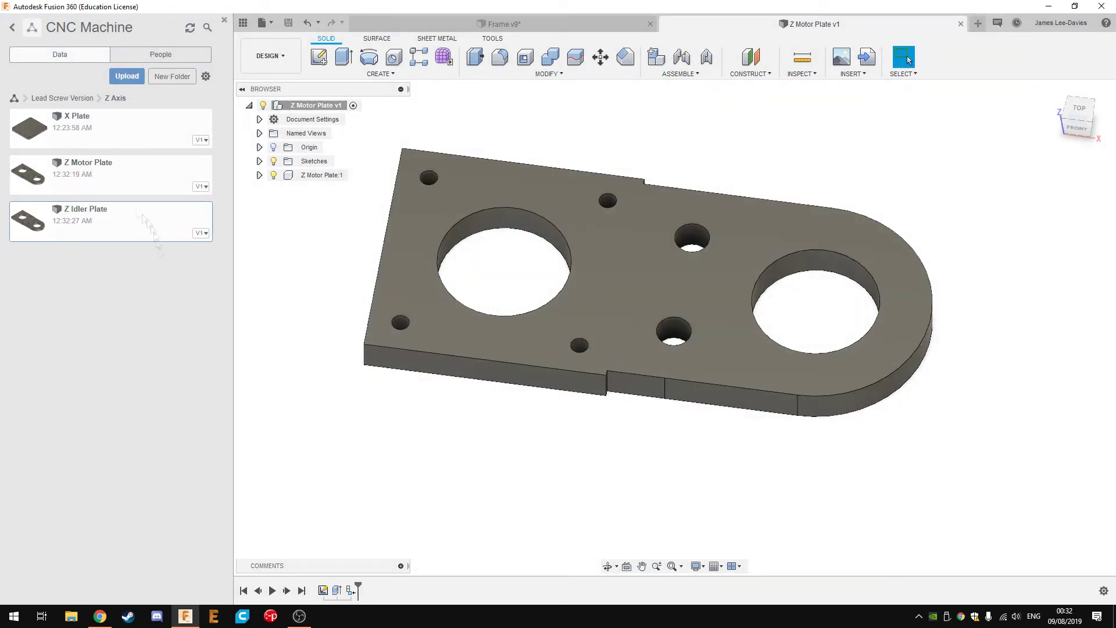
left_click(705, 359)
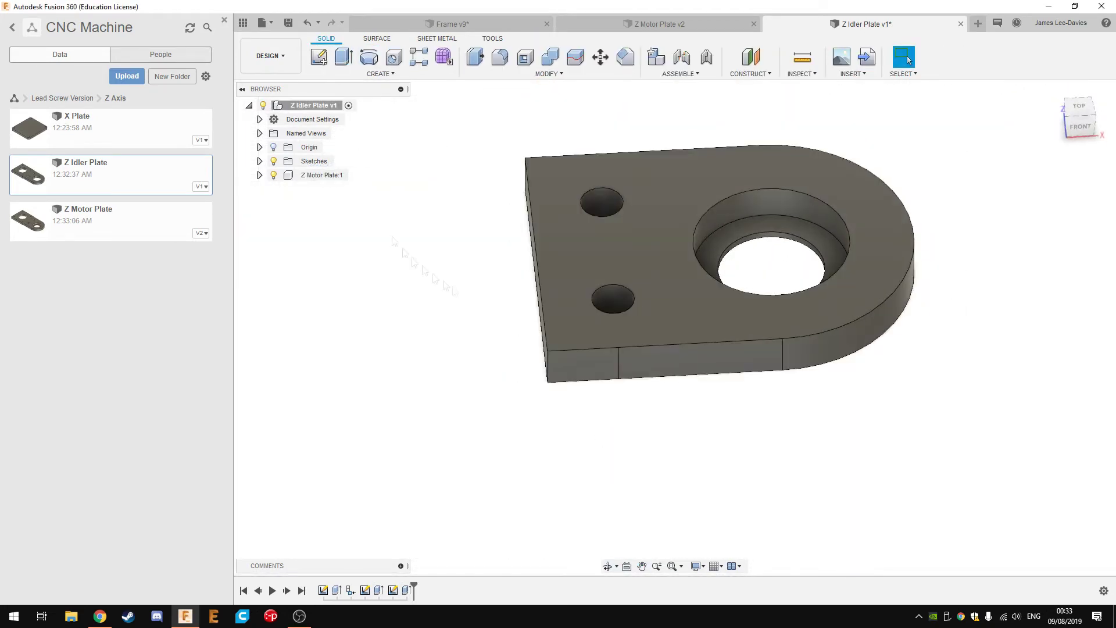
left_click(569, 322)
- Insert the Z Idler Plate into Frame v9 and joint its hole to the extrusion end's centre hole
left_click(503, 25)
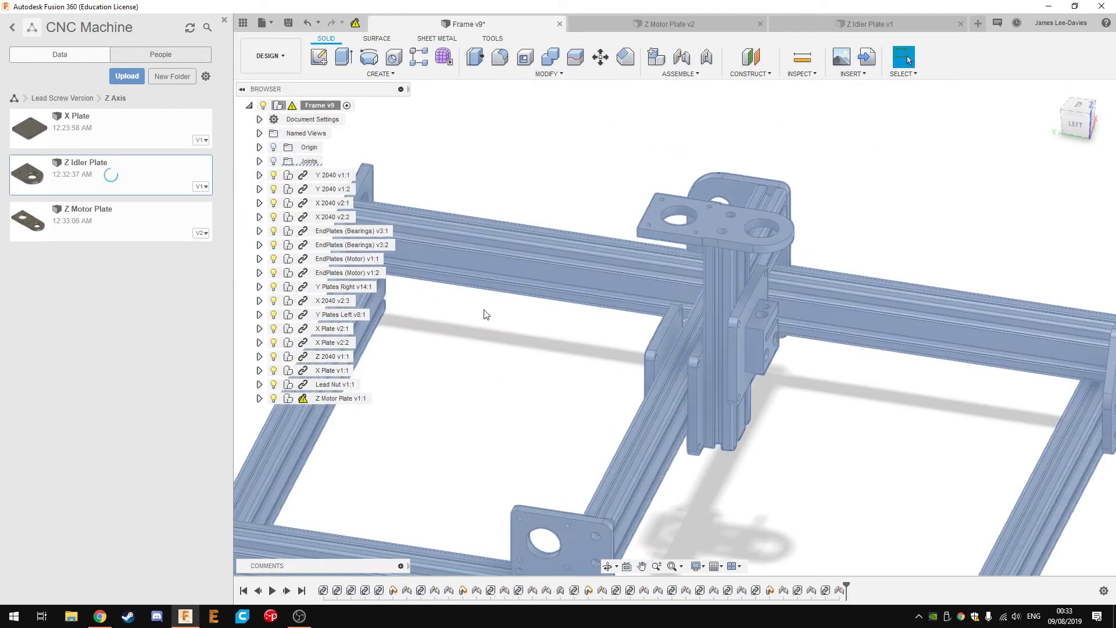
middle_click_drag(486, 315, 449, 292)
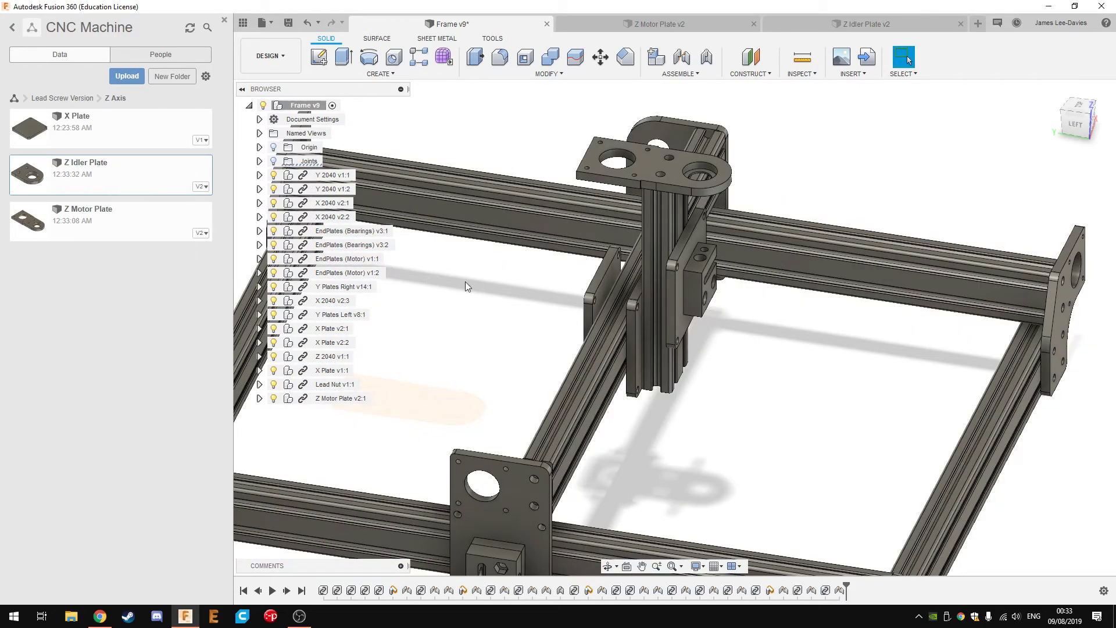
key("Return")
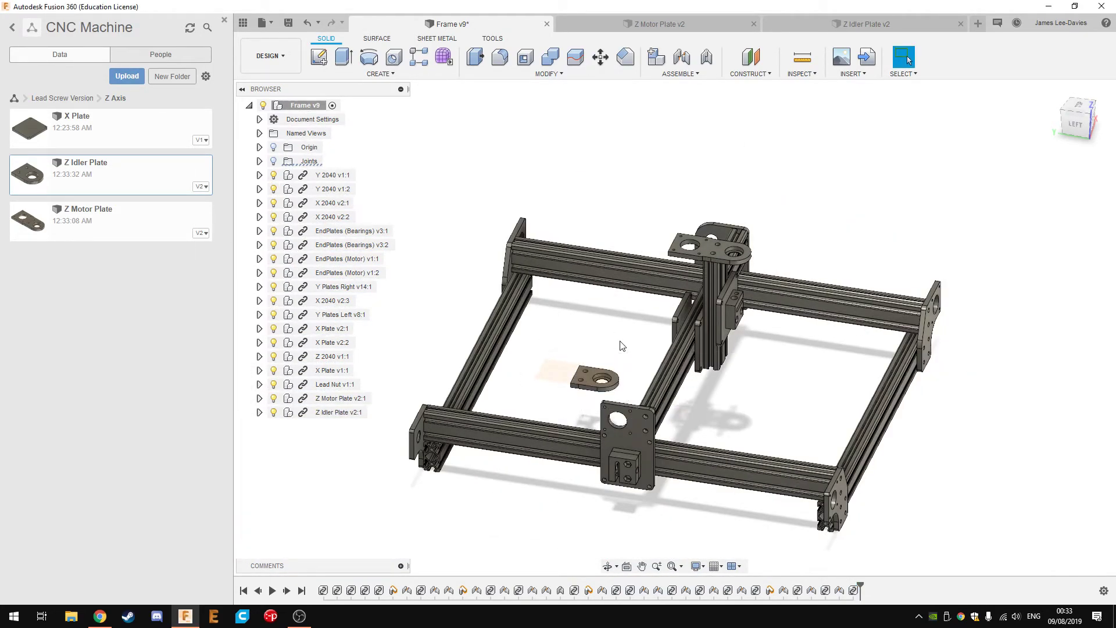
key("j")
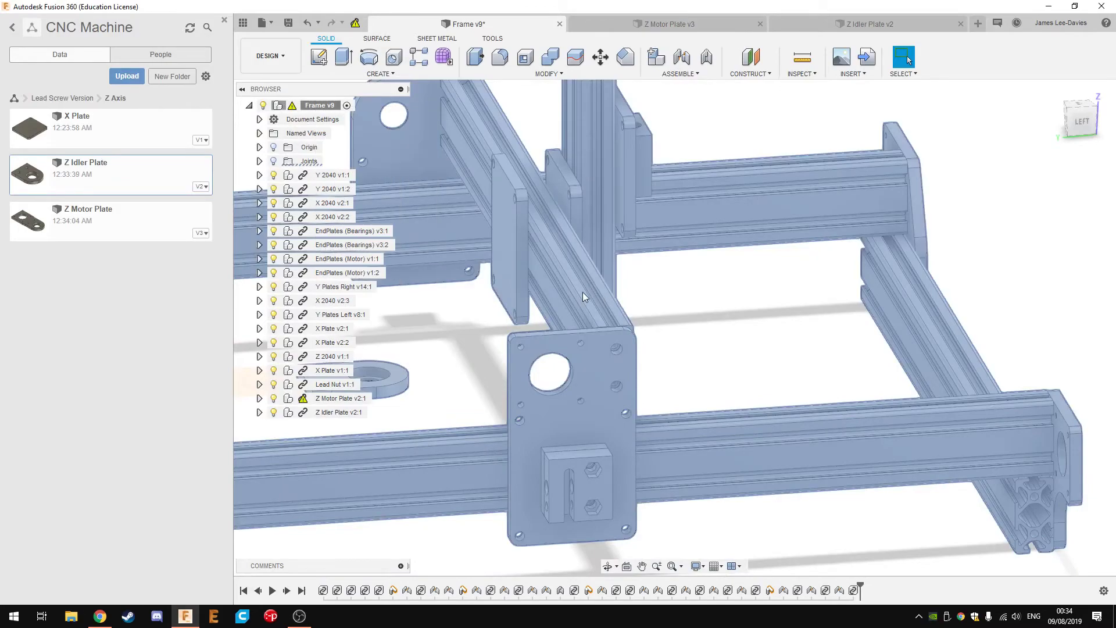
key("j")
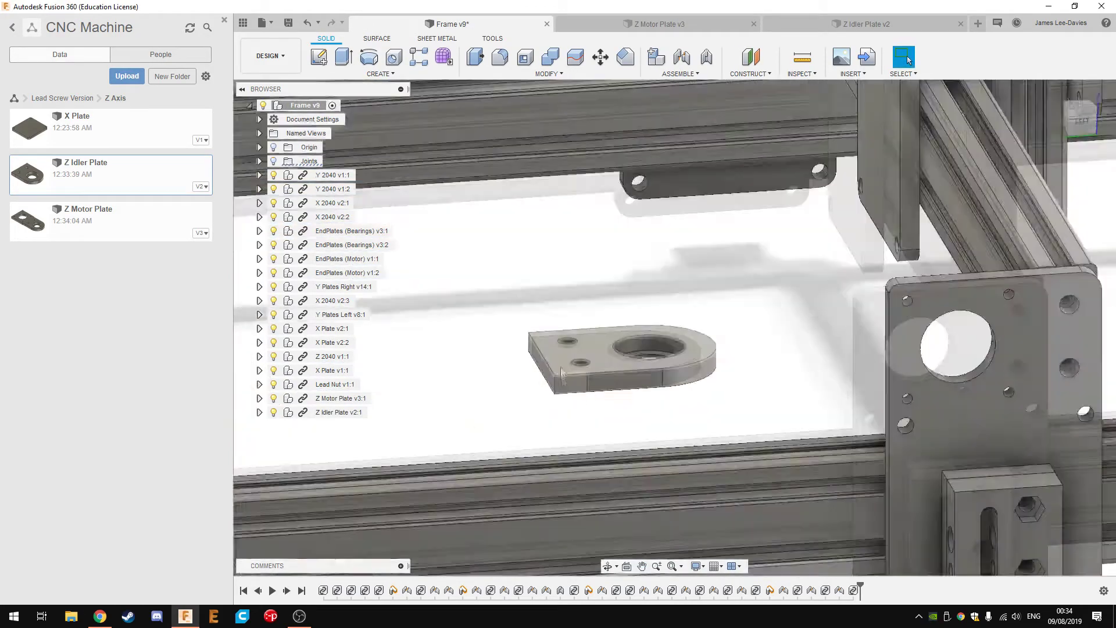
left_click(633, 390)
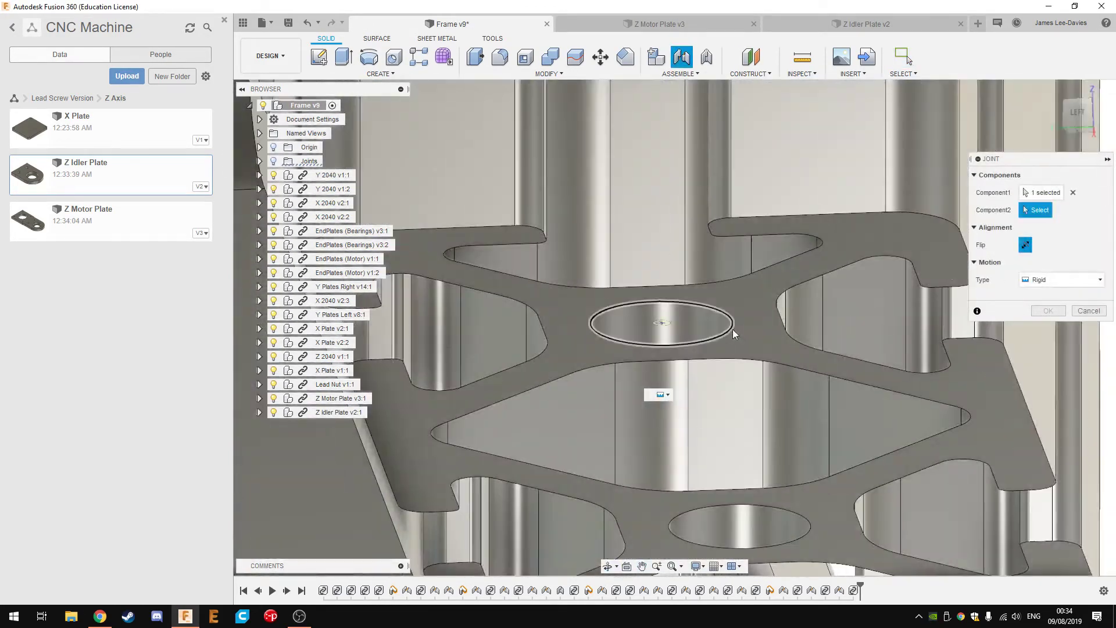
left_click(733, 329)
left_click(1049, 398)
- Inspect the jointed idler plate and insert a second X Plate into the frame
middle_click_drag(848, 400, 1002, 474, "shift")
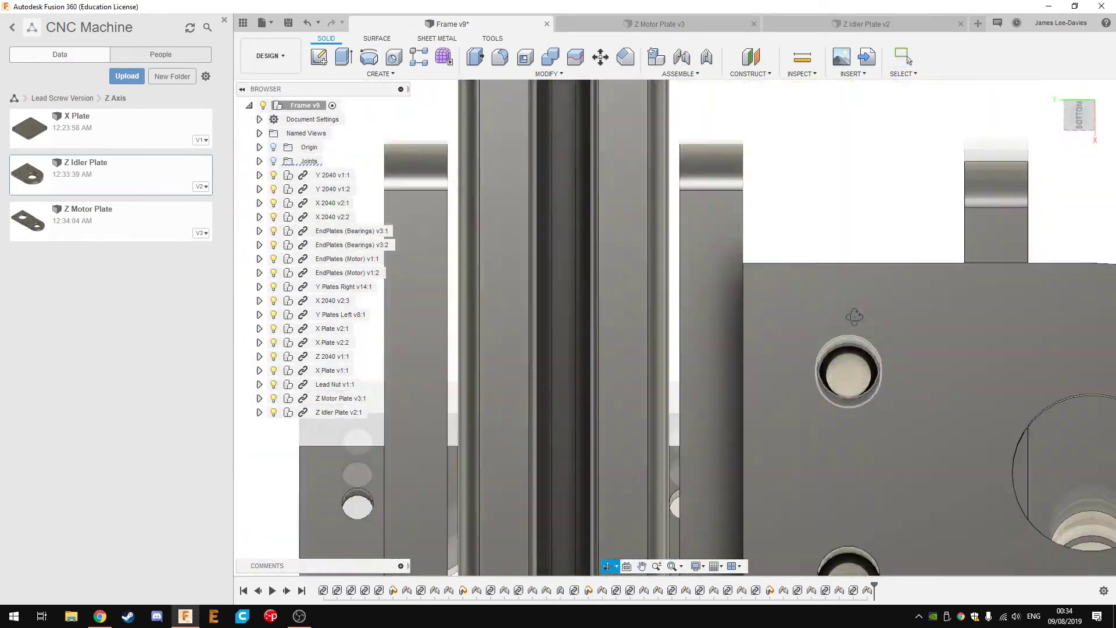
scroll(1001, 474, "down", 10)
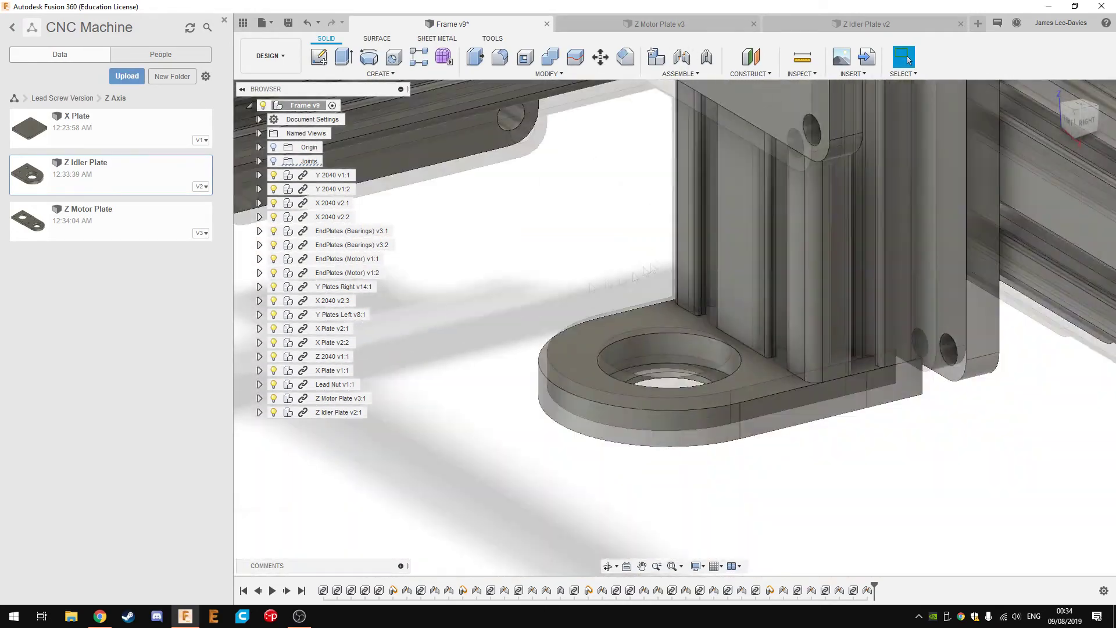
middle_click_drag(698, 407, 553, 350, "shift")
scroll(553, 350, "down", 2)
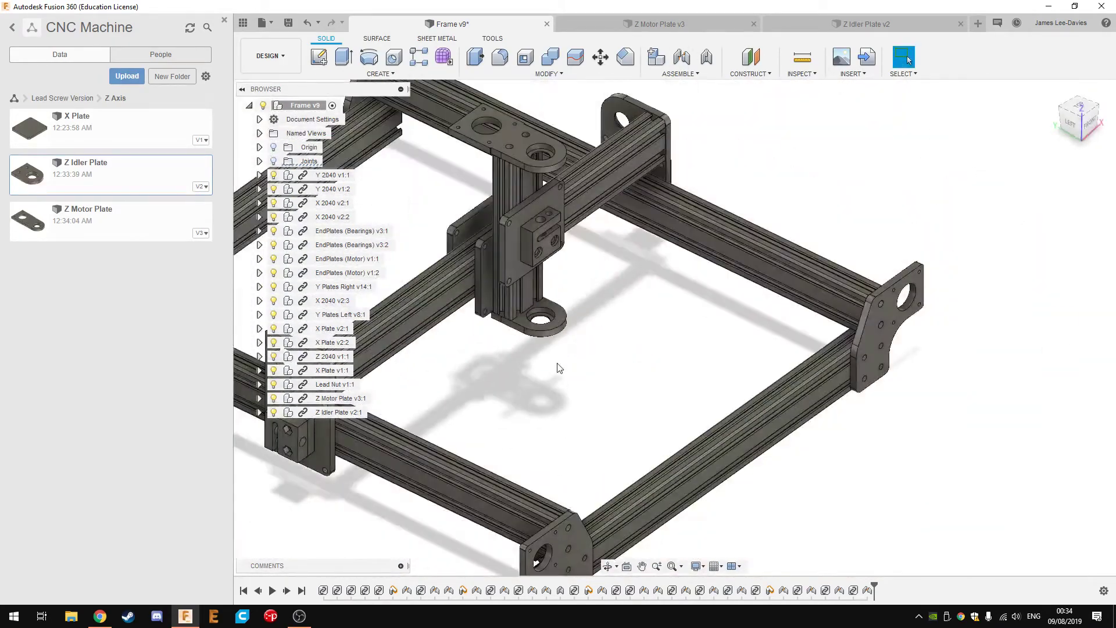
mouse_move(534, 333)
middle_mouse_down("shift")
mouse_move(587, 354)
mouse_move(509, 357)
middle_mouse_up("shift")
left_click(105, 142)
type("90")
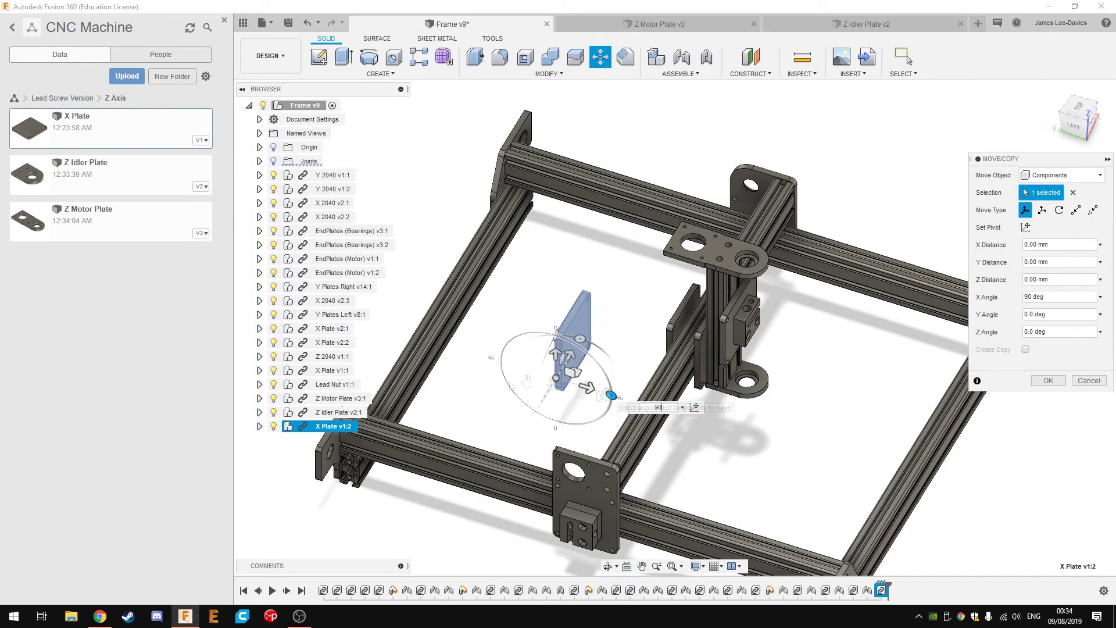
- Stand the new X Plate upright by rotating it 90° and then -90° about another axis
middle_click_drag(695, 406, 437, 456, "shift")
key("Return")
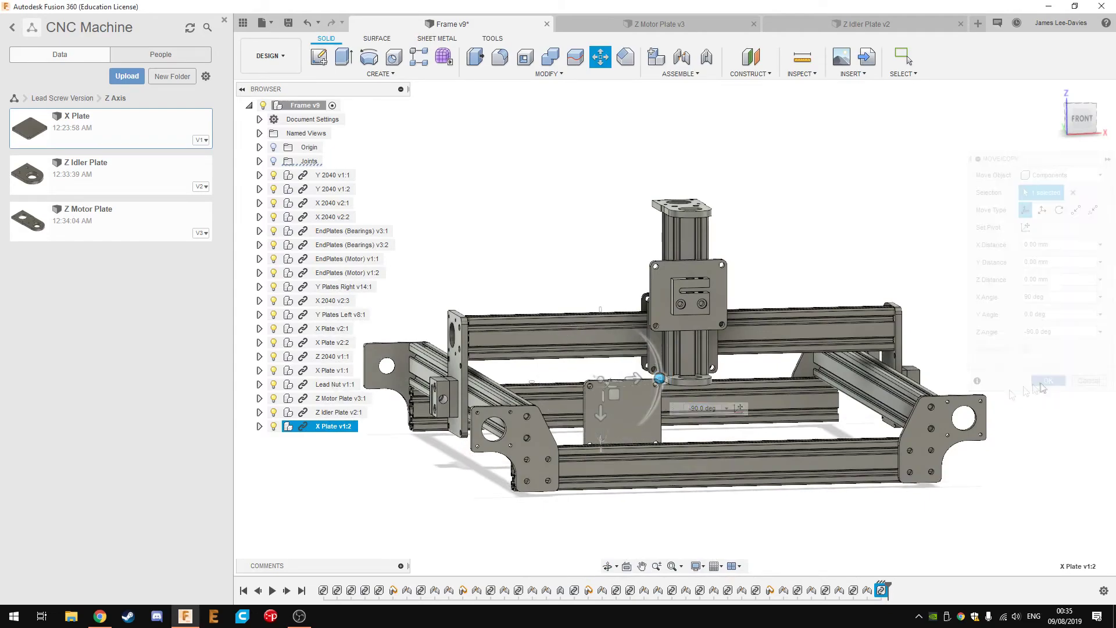
middle_click_drag(693, 373, 646, 478, "shift")
- Joint the X Plate onto the front face of the Z-axis carriage block
key("j")
left_click(678, 465)
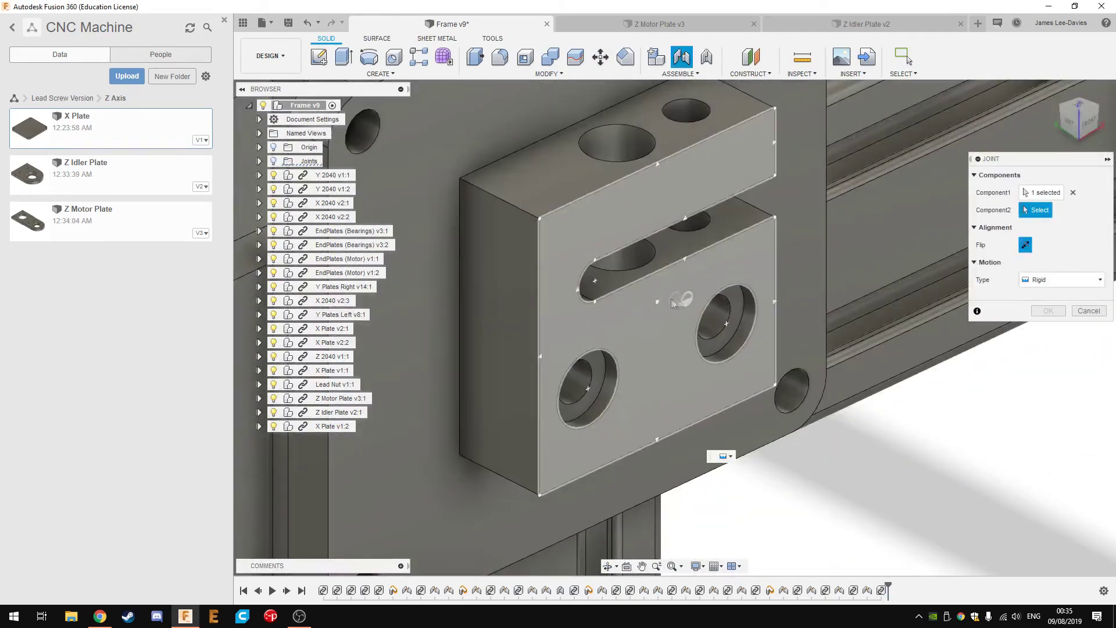
left_click(698, 302)
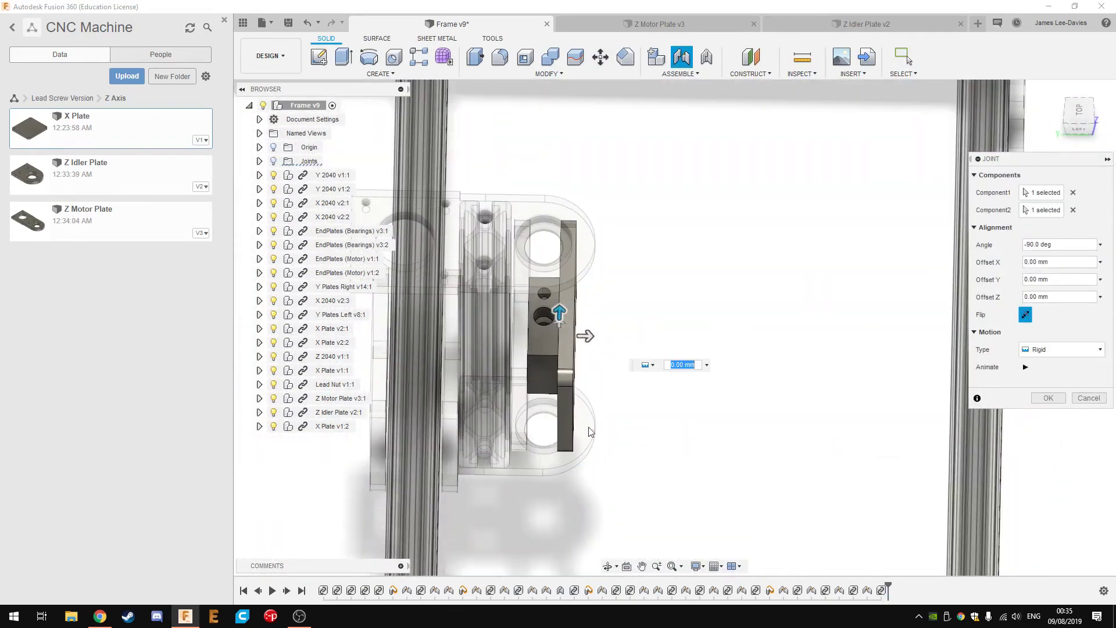
left_click(1049, 398)
middle_click_drag(728, 478, 711, 496, "shift")
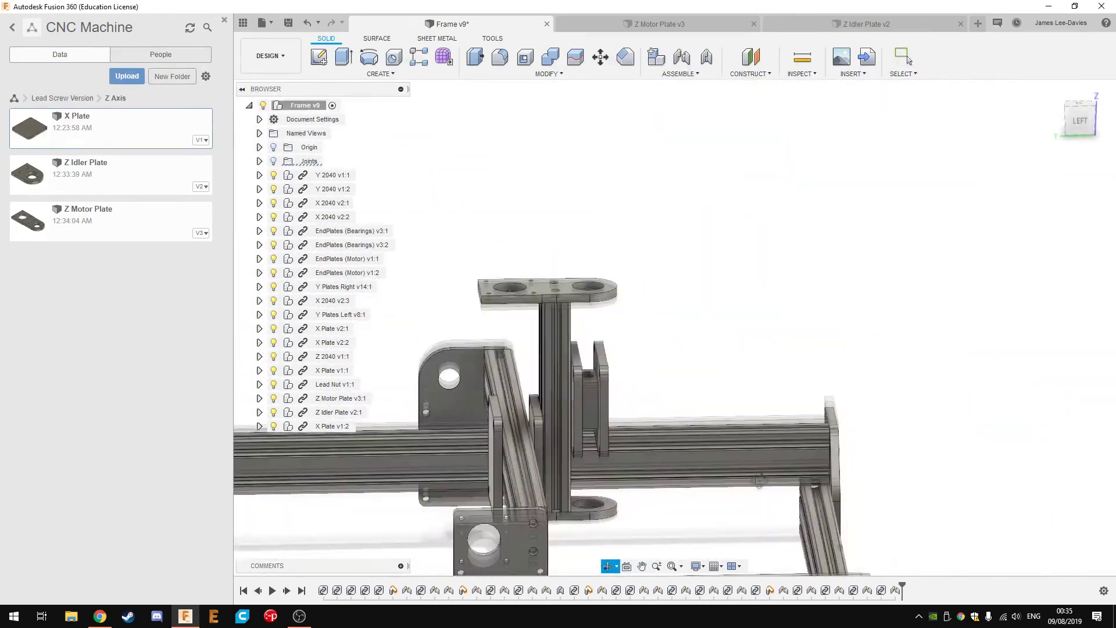